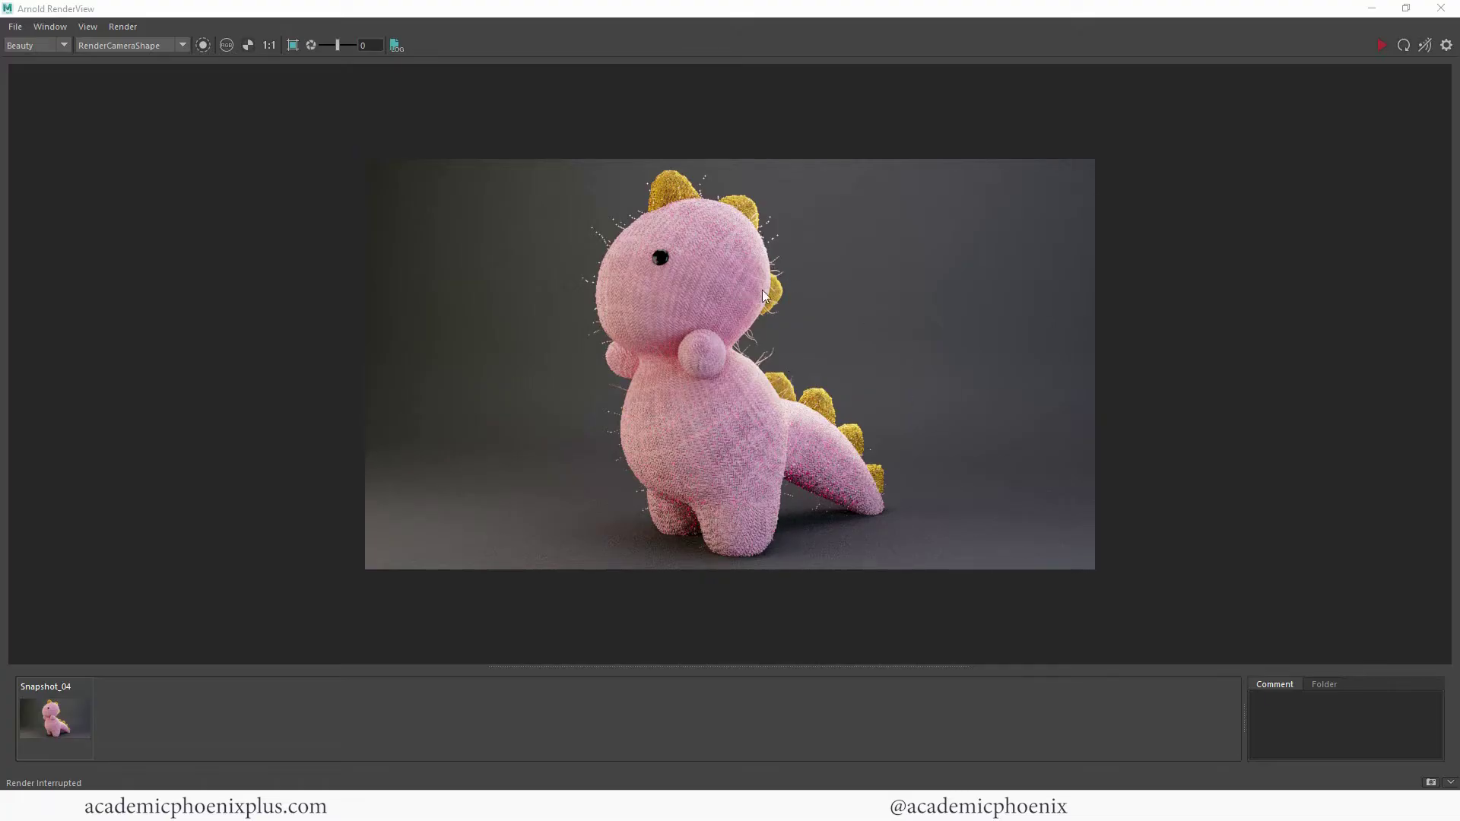
Assign a new Arnold aiStandardSurface material to the dinosaur's main body mesh.
left_click(1372, 9)
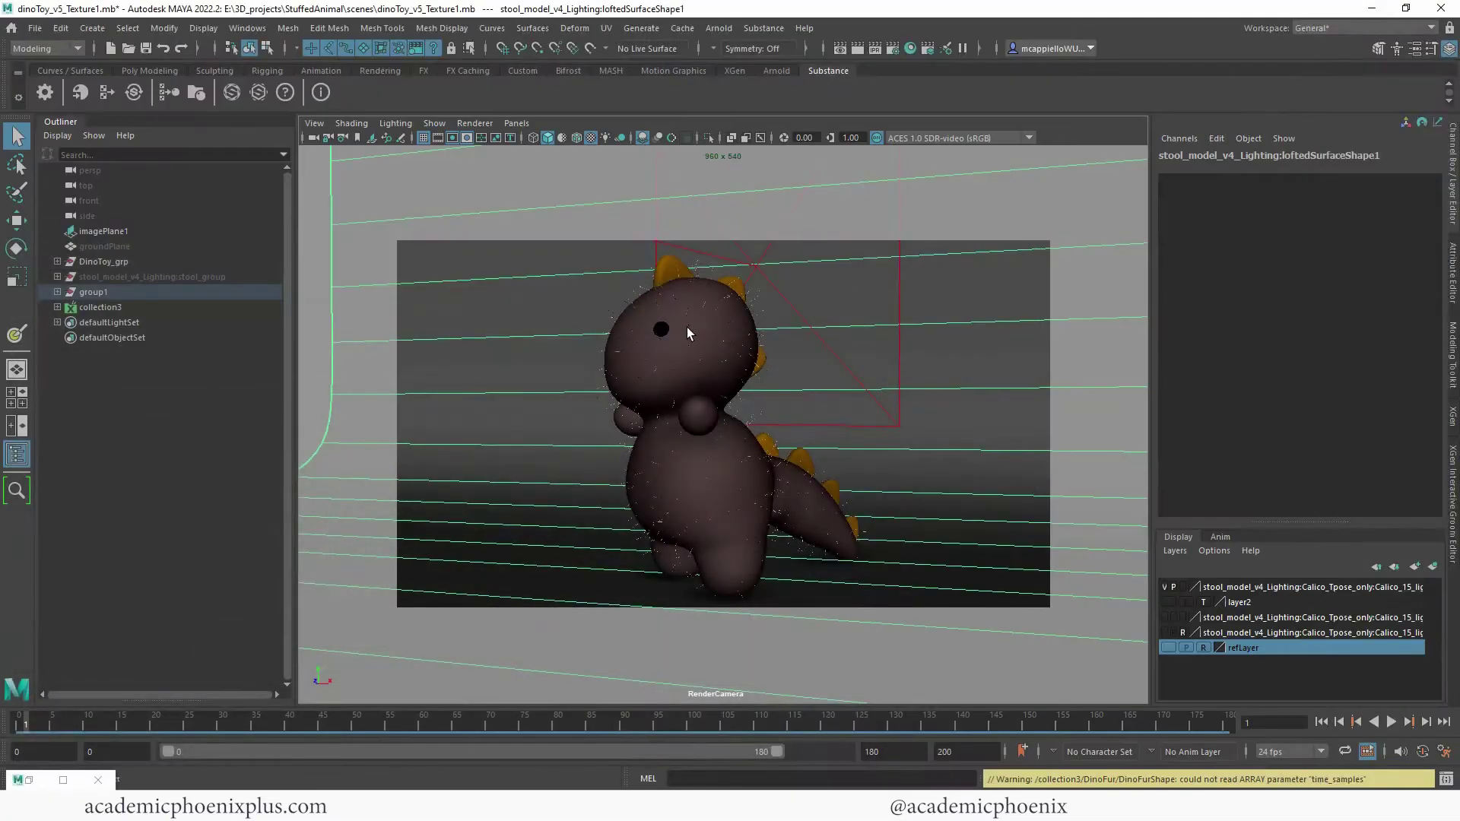
left_click(687, 330)
right_click(717, 327)
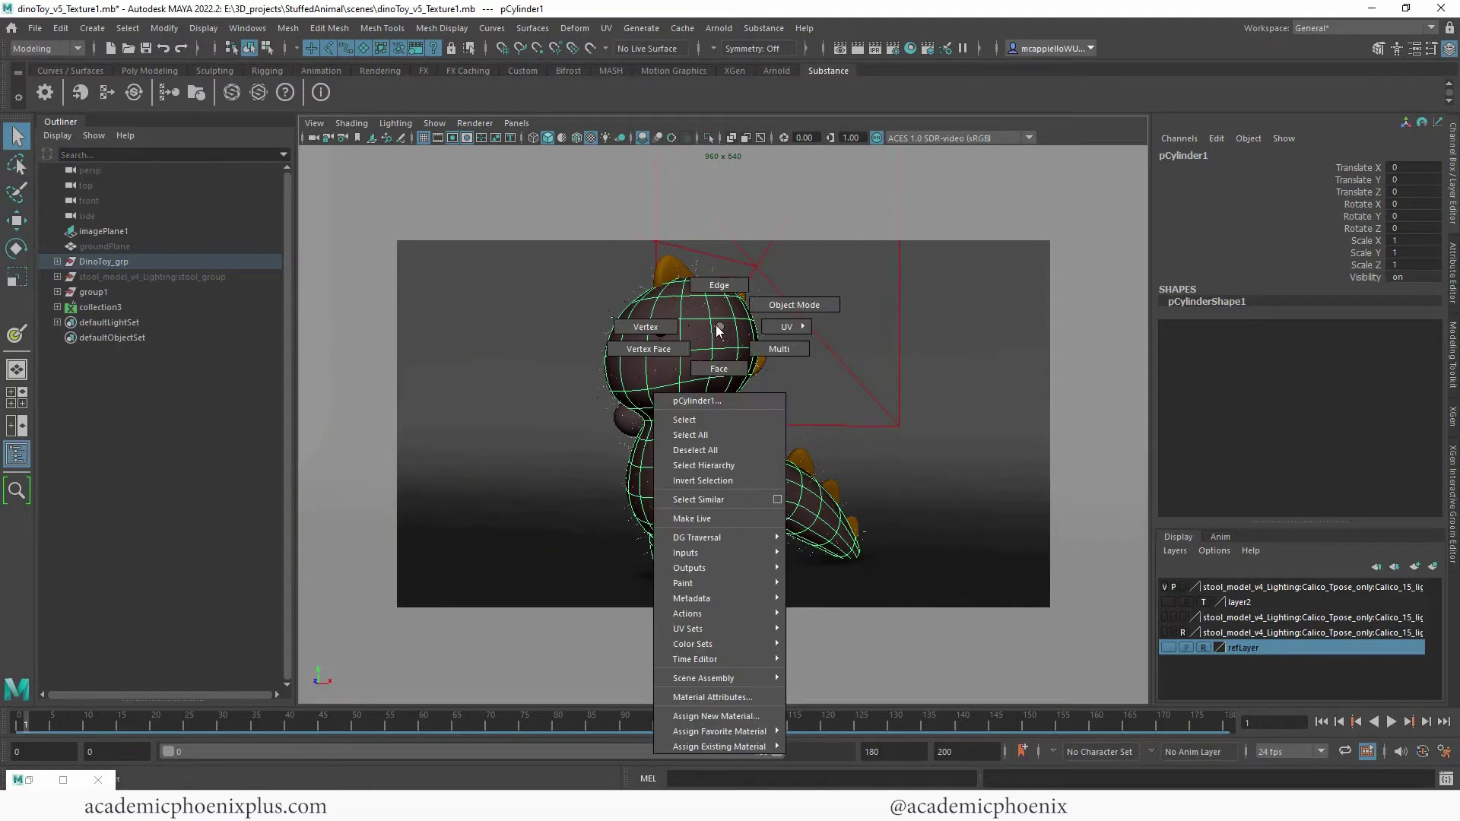
left_click(716, 717)
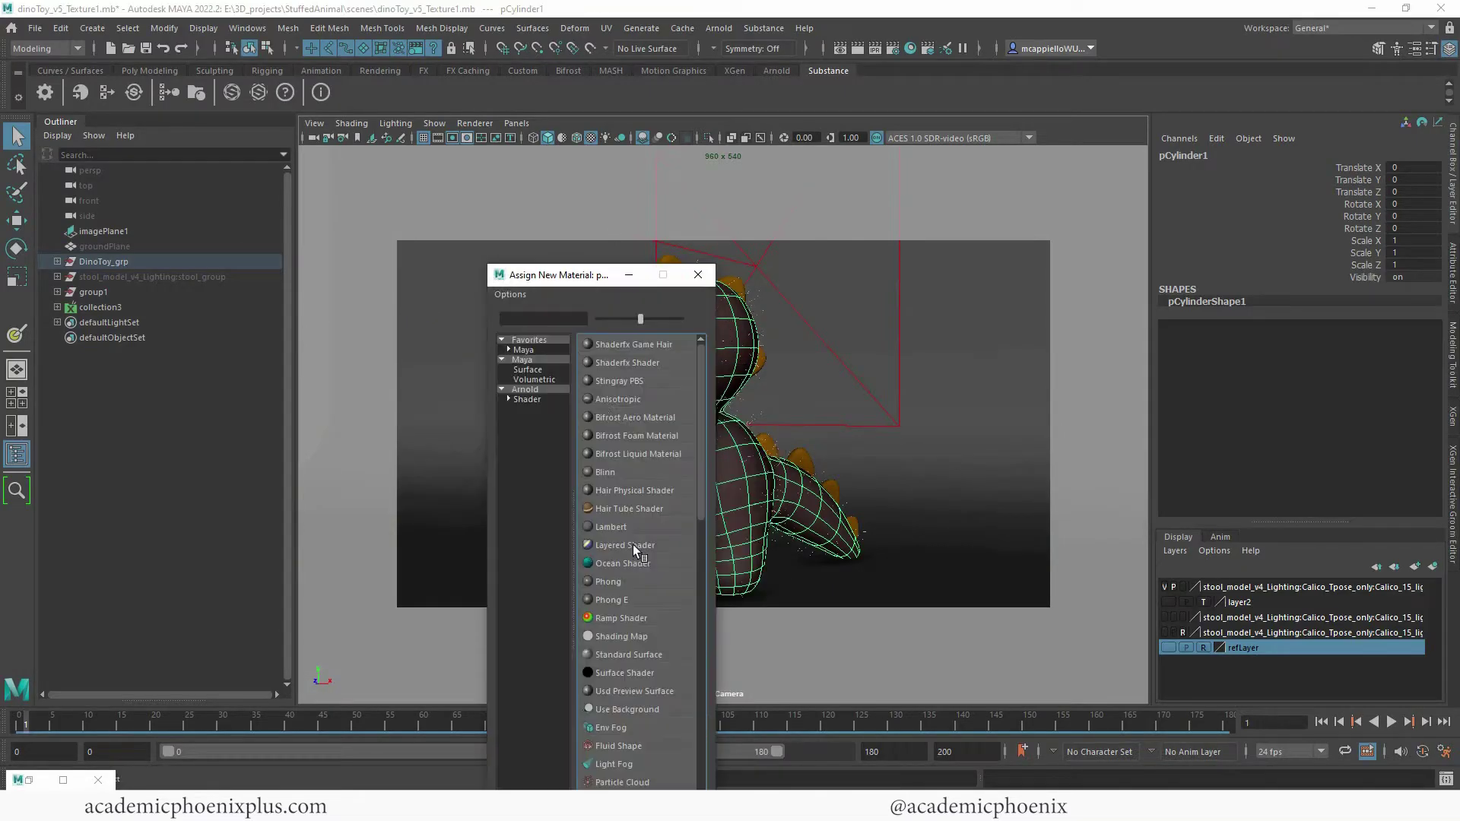
left_click(548, 389)
left_click(624, 599)
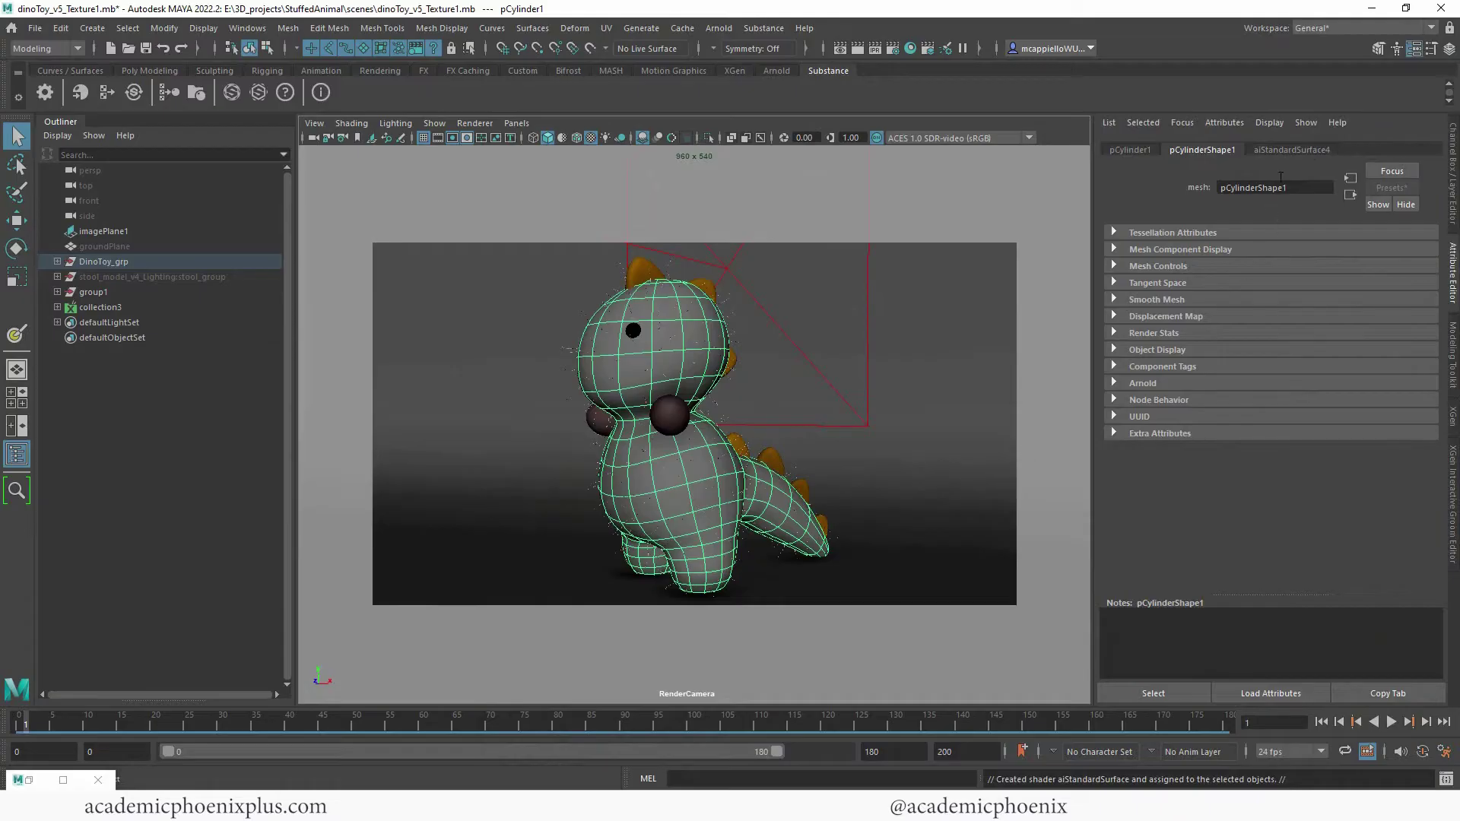
Change the new material's base color to a soft pink with hue 300 by raising its saturation moderately.
left_click(1308, 151)
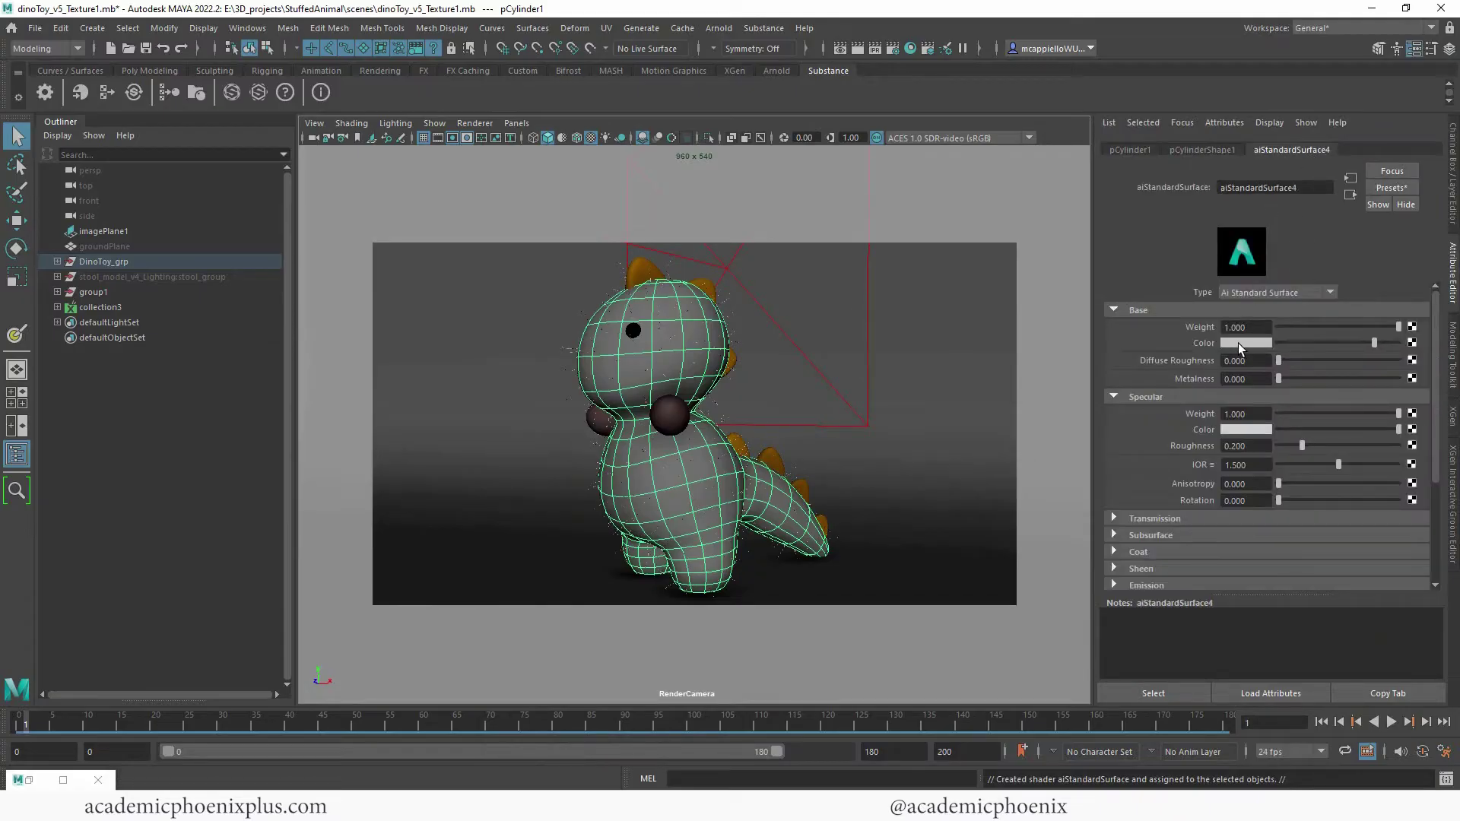
left_click(1247, 343)
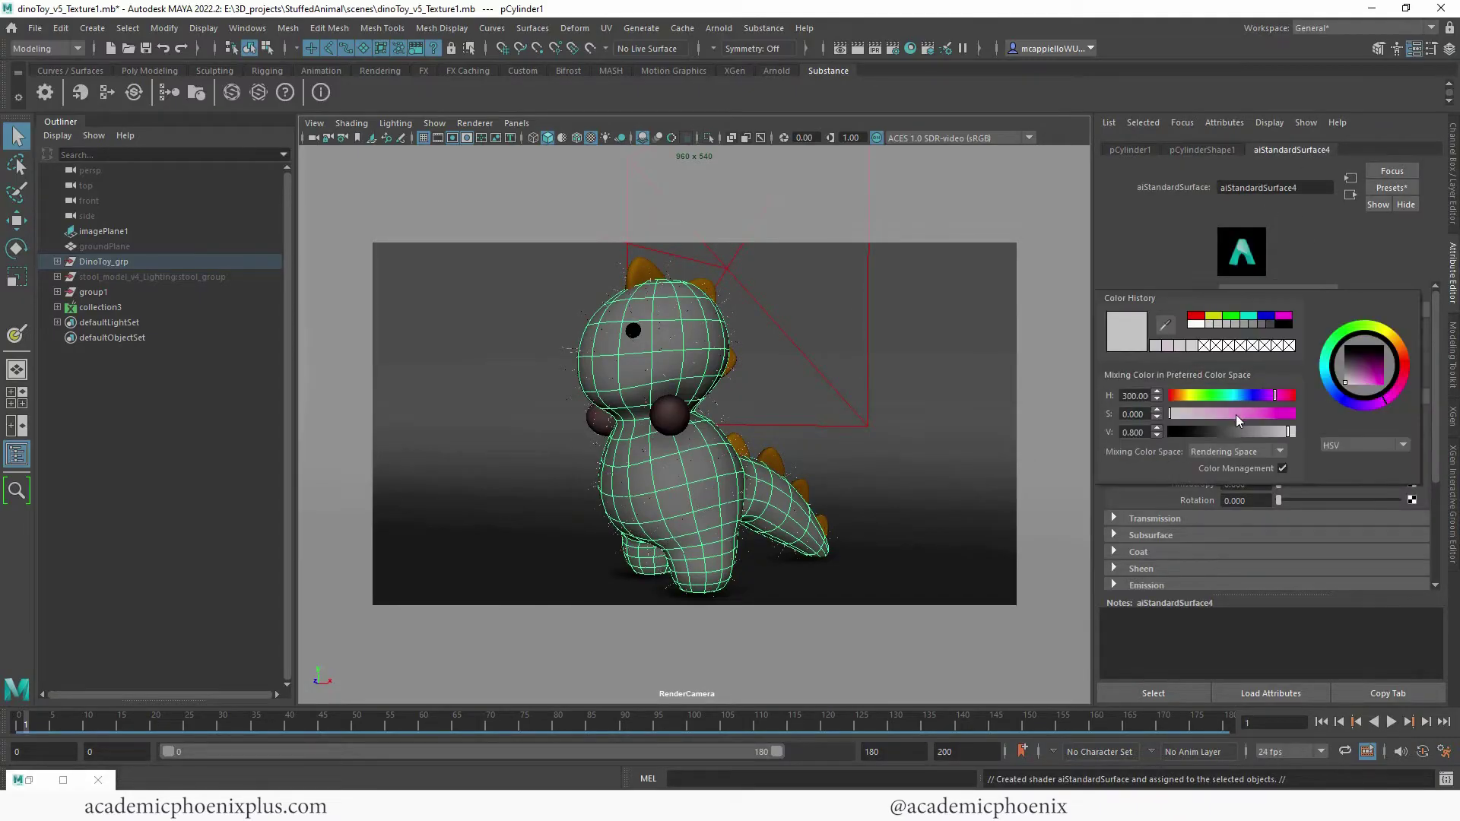
left_click(1236, 413)
left_click_drag(1235, 414, 1207, 411)
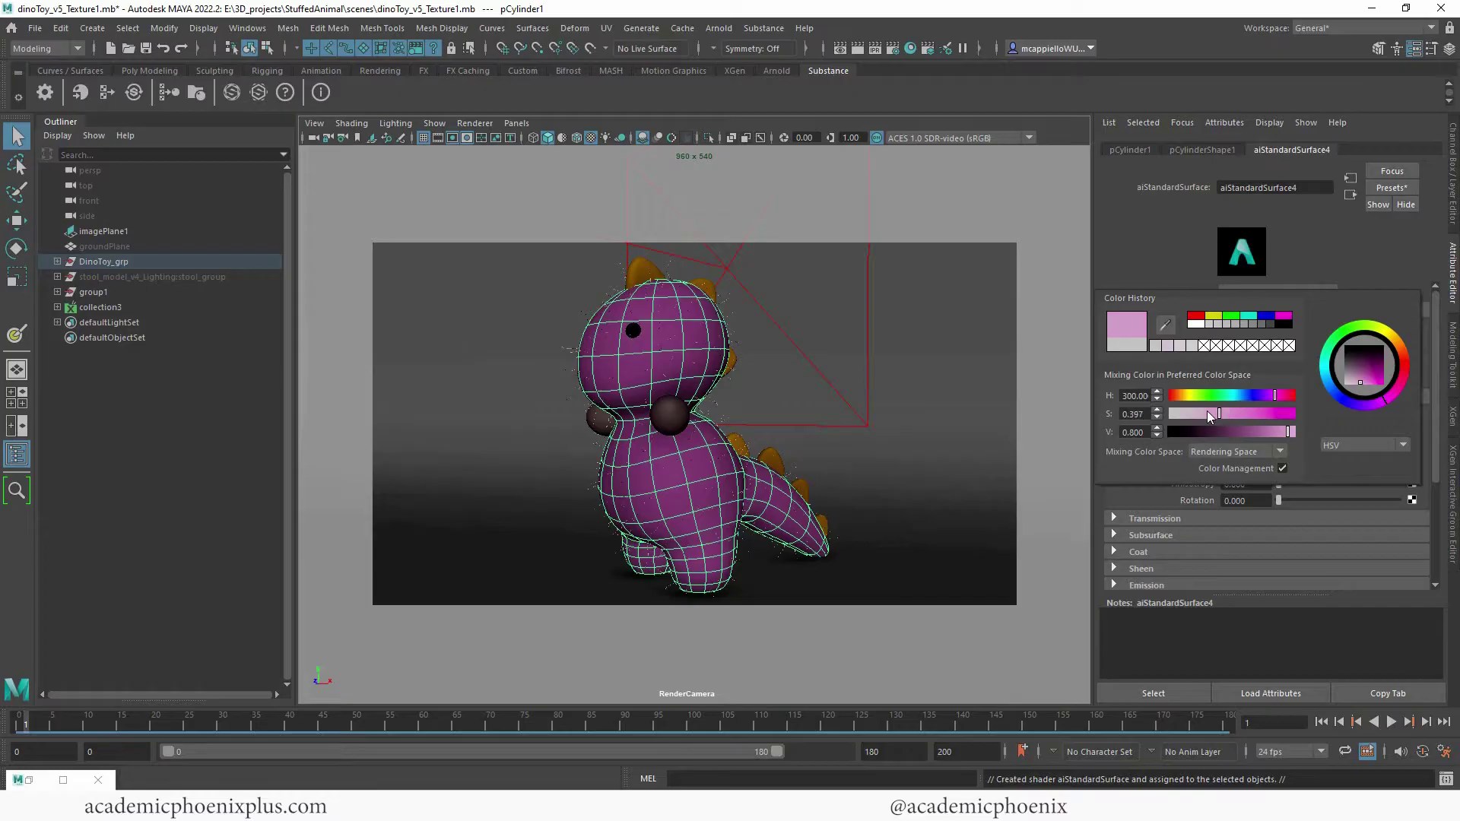
Assign the body's pink material to both arms and rename the material pink_shader.
left_click(669, 414)
left_click(620, 425, "shift")
right_click_drag(607, 386, 726, 682)
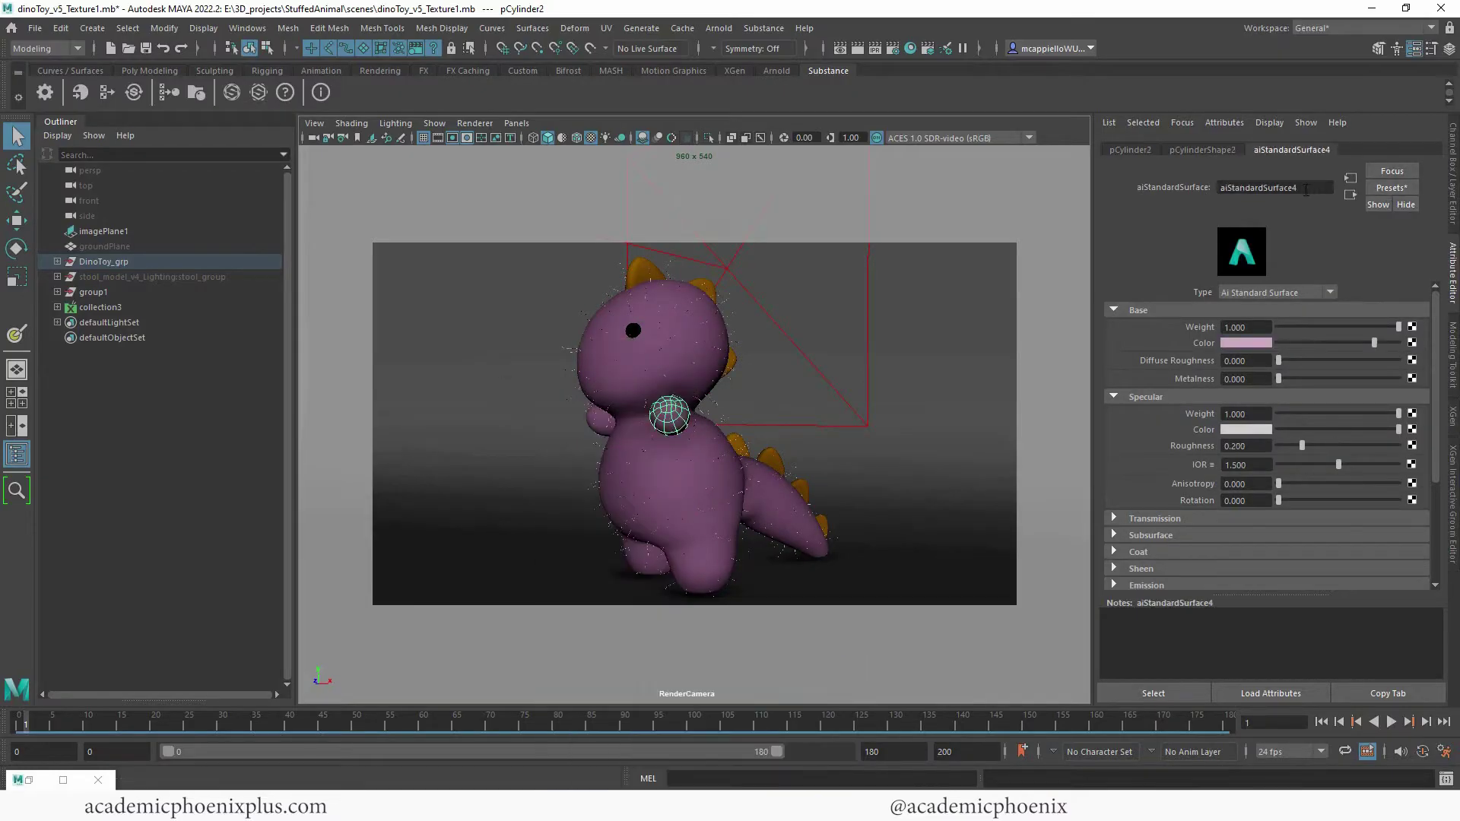
type("pin")
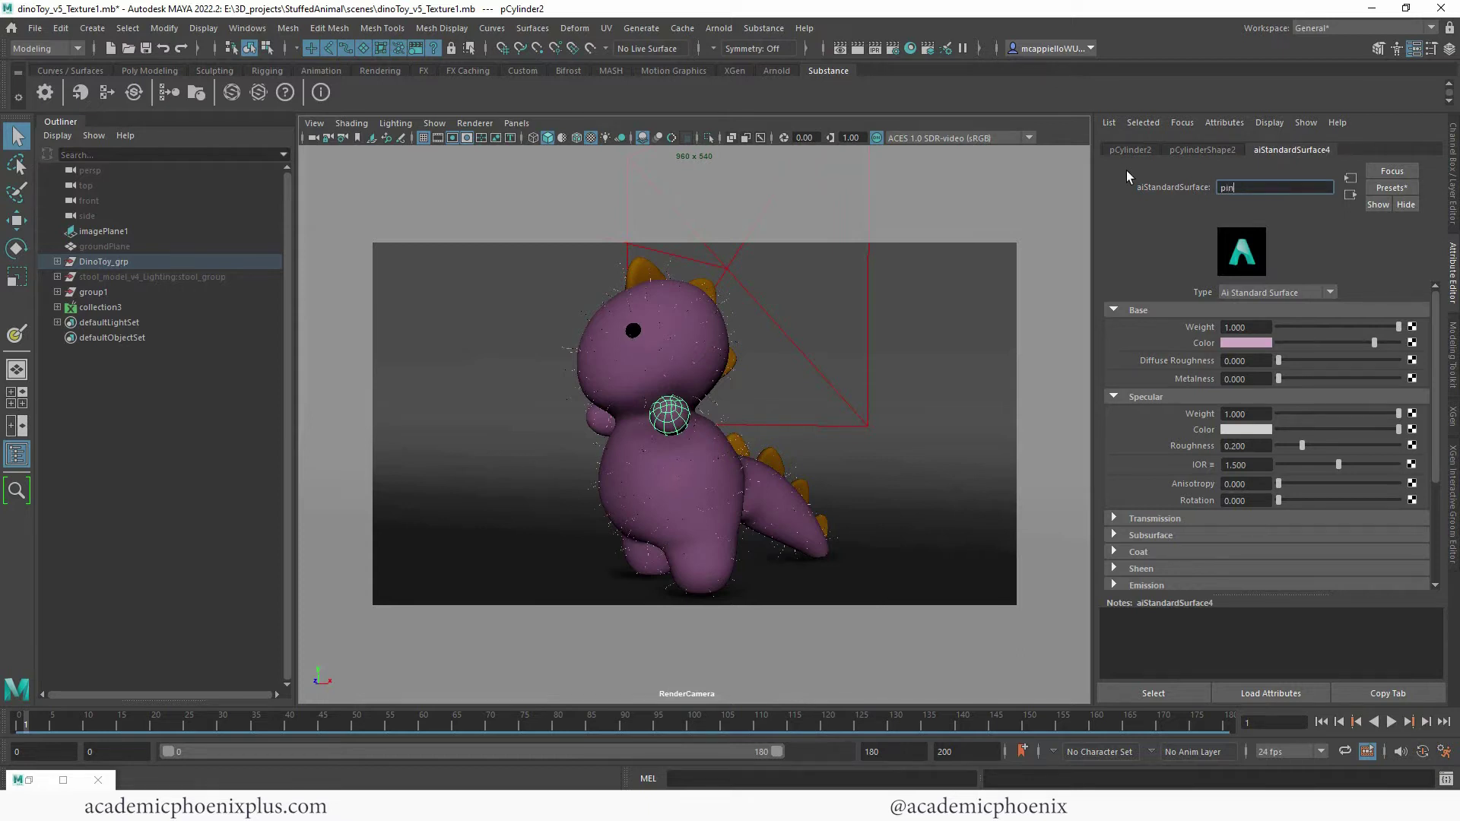
type("k_shader")
key("Return")
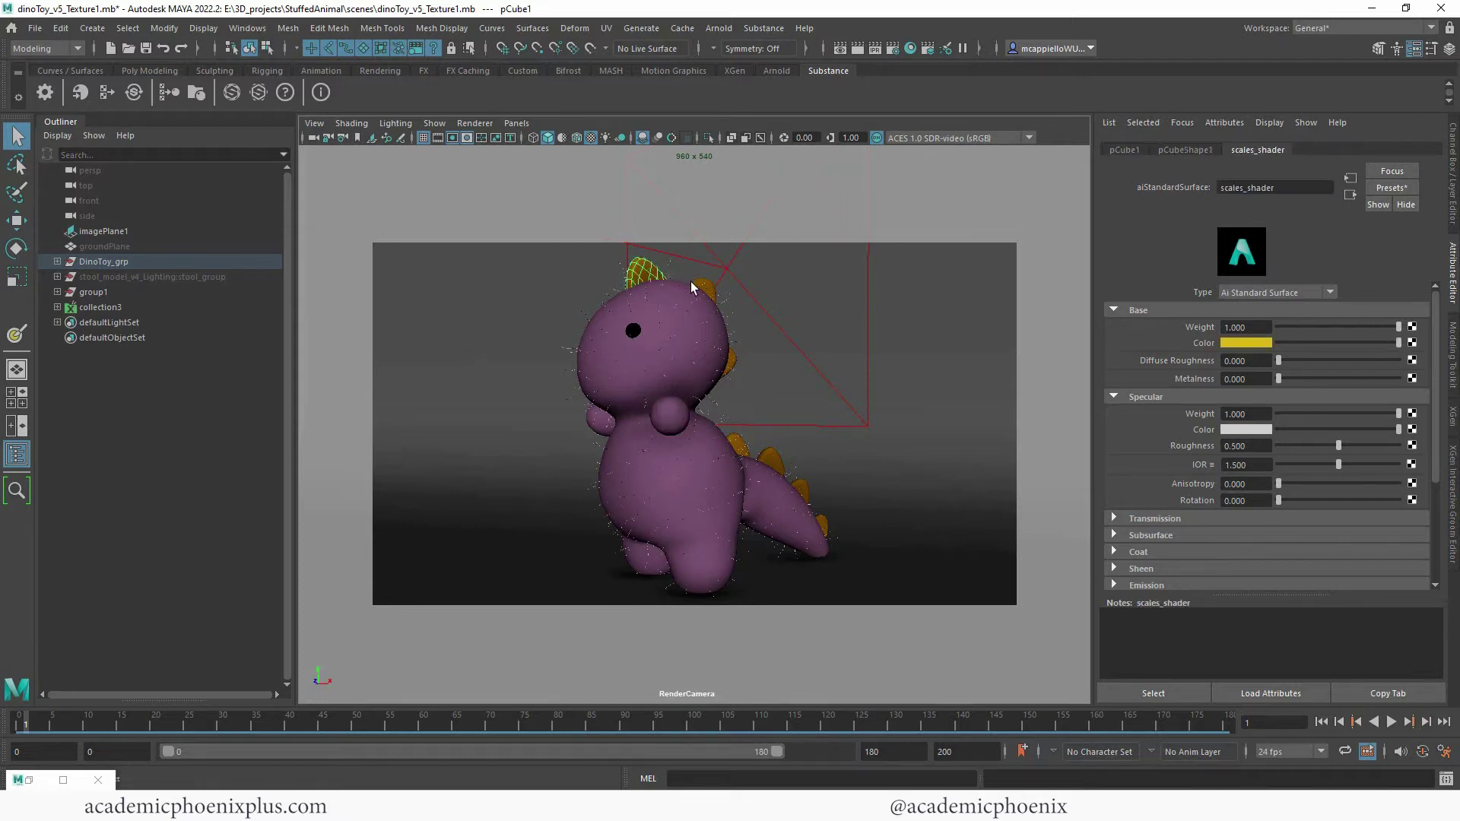
Raise pink_shader's specular roughness to about 0.52 and render the dinosaur in the Arnold RenderView.
left_click(673, 317)
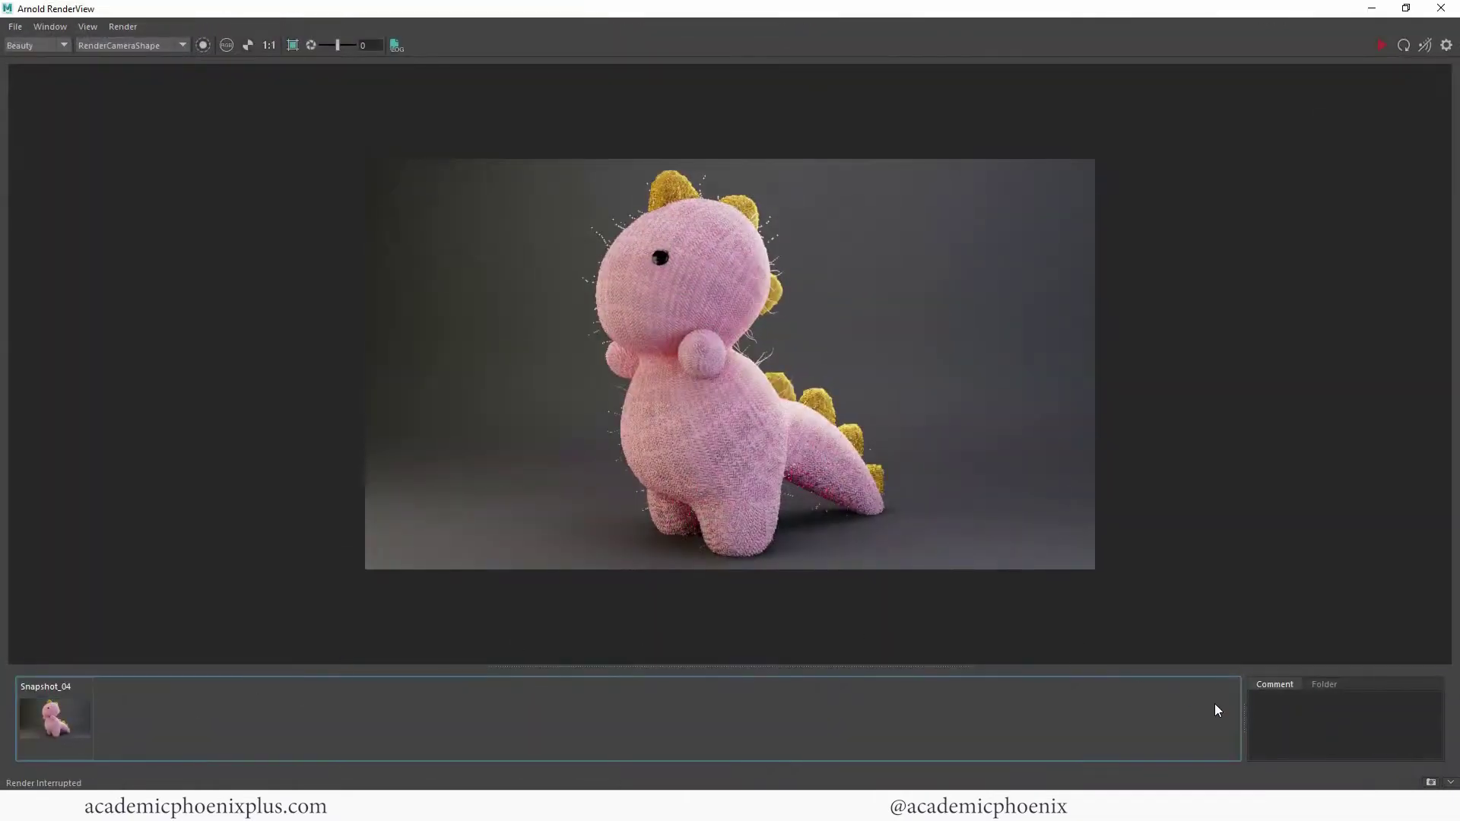
left_click(1404, 45)
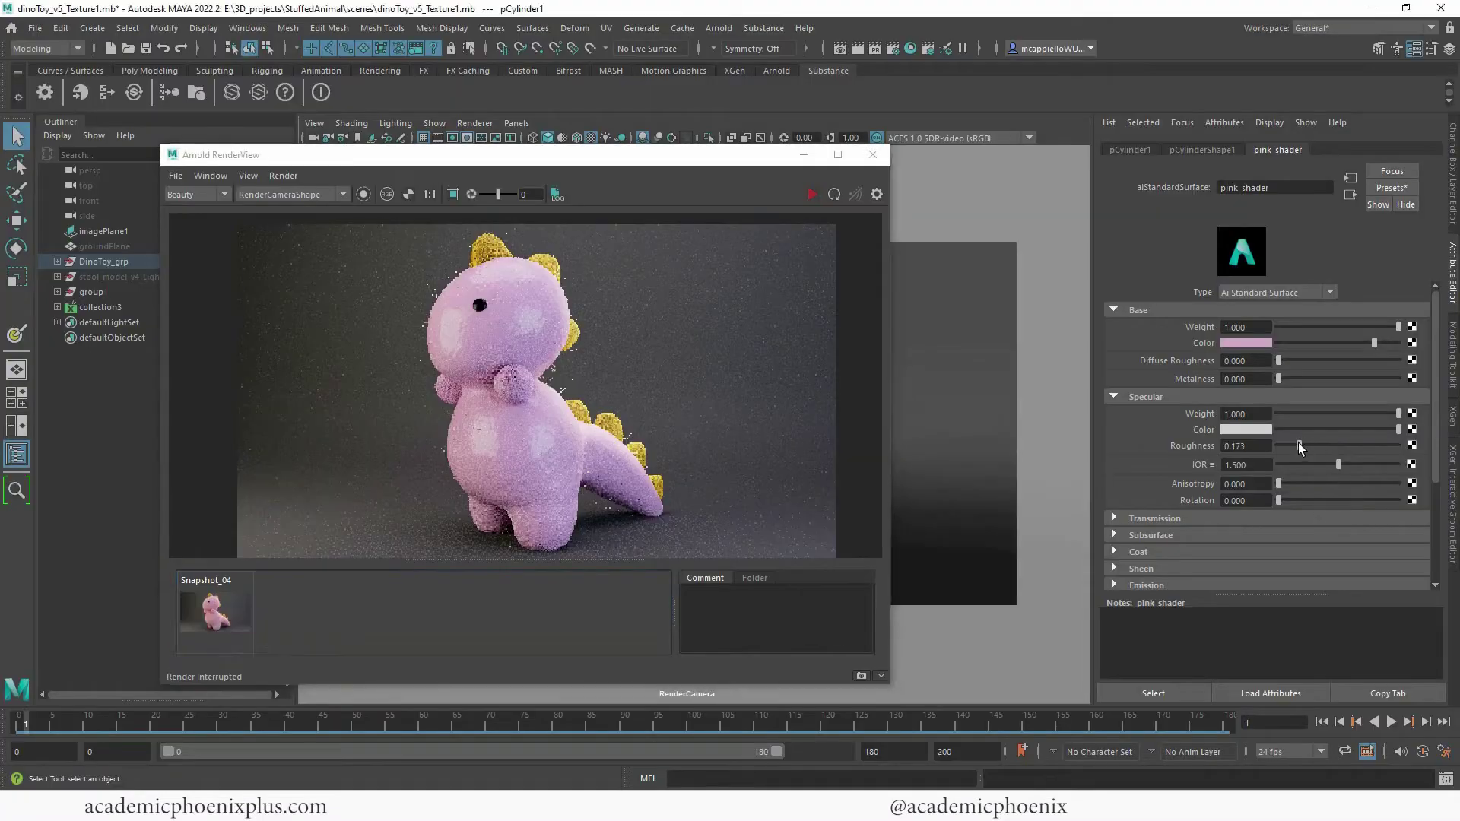
left_click_drag(1298, 444, 1338, 446)
left_click(813, 194)
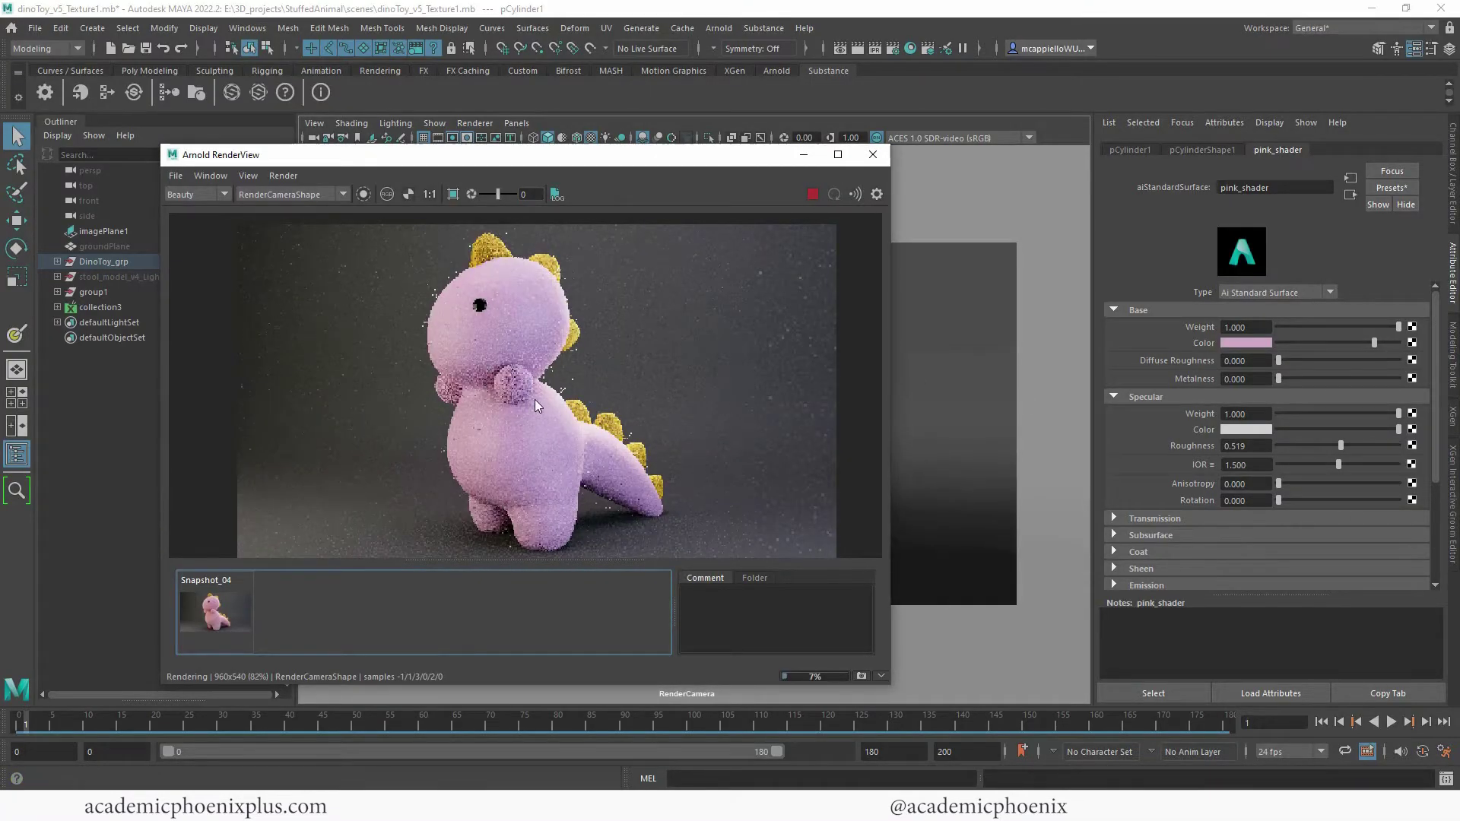
left_click(813, 194)
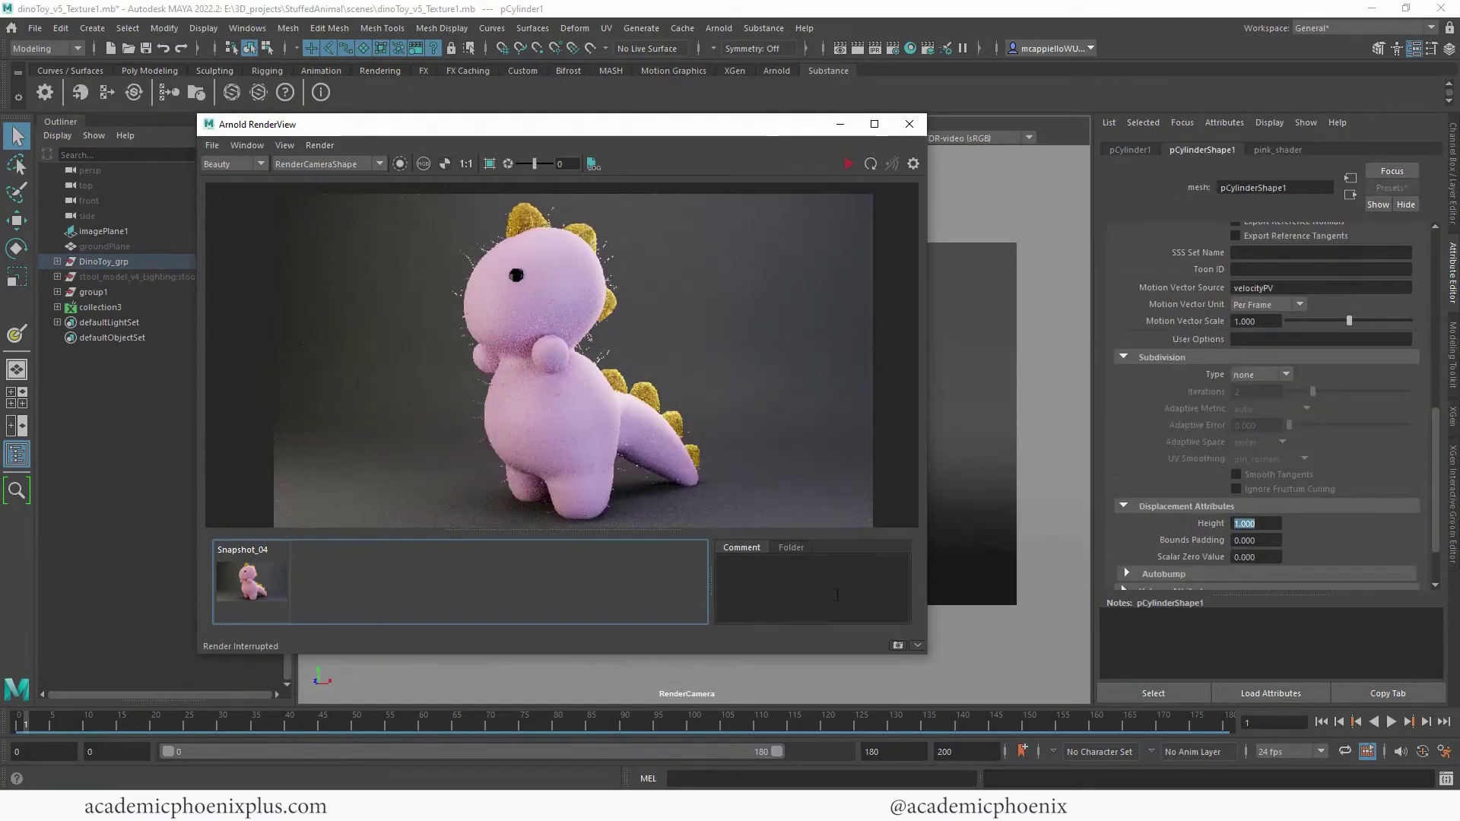
Store a snapshot of the current render and compare it with the earlier knitted-fabric snapshot.
left_click(898, 645)
left_click(262, 580)
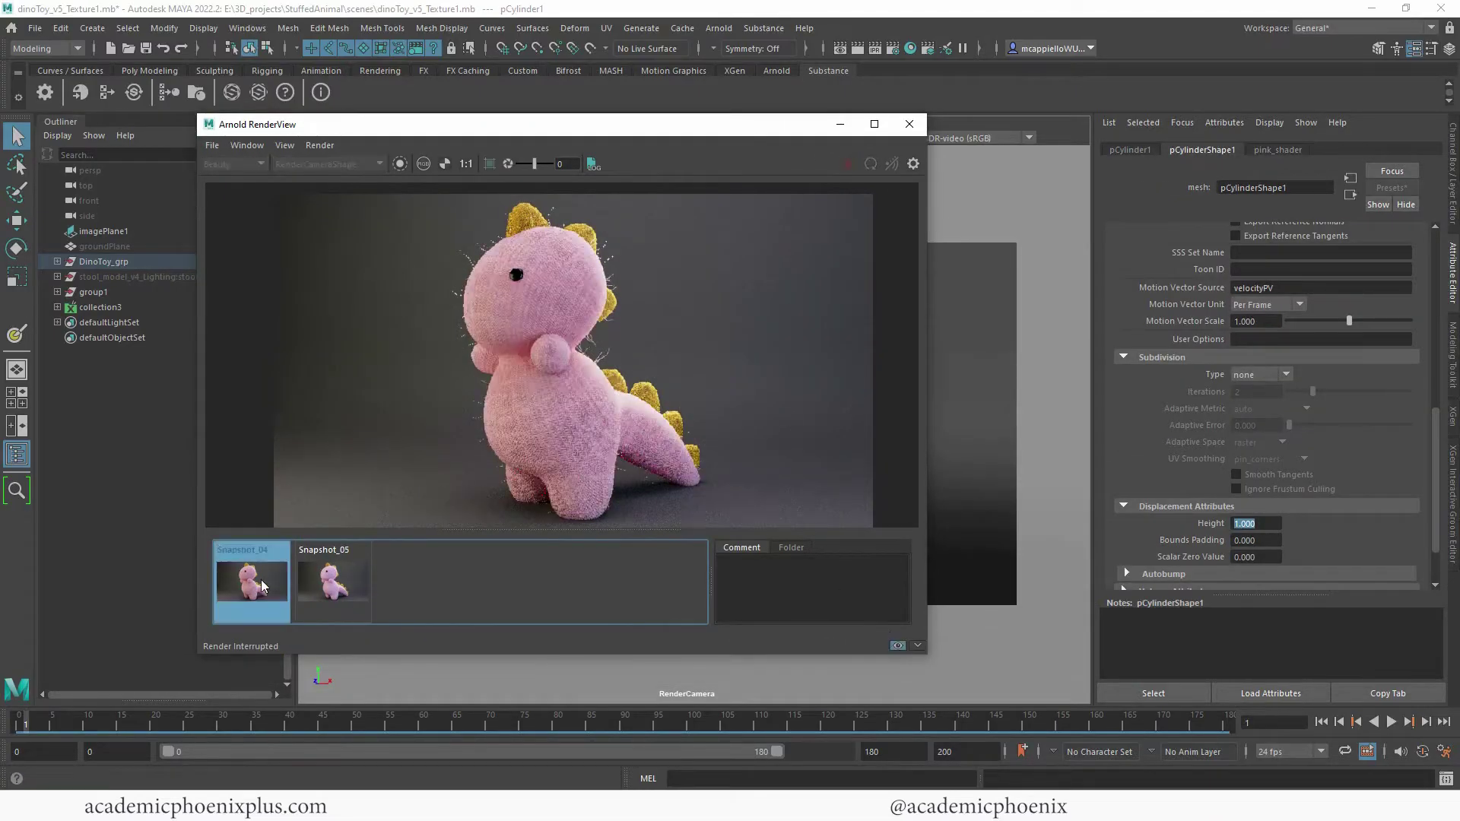
left_click(343, 609)
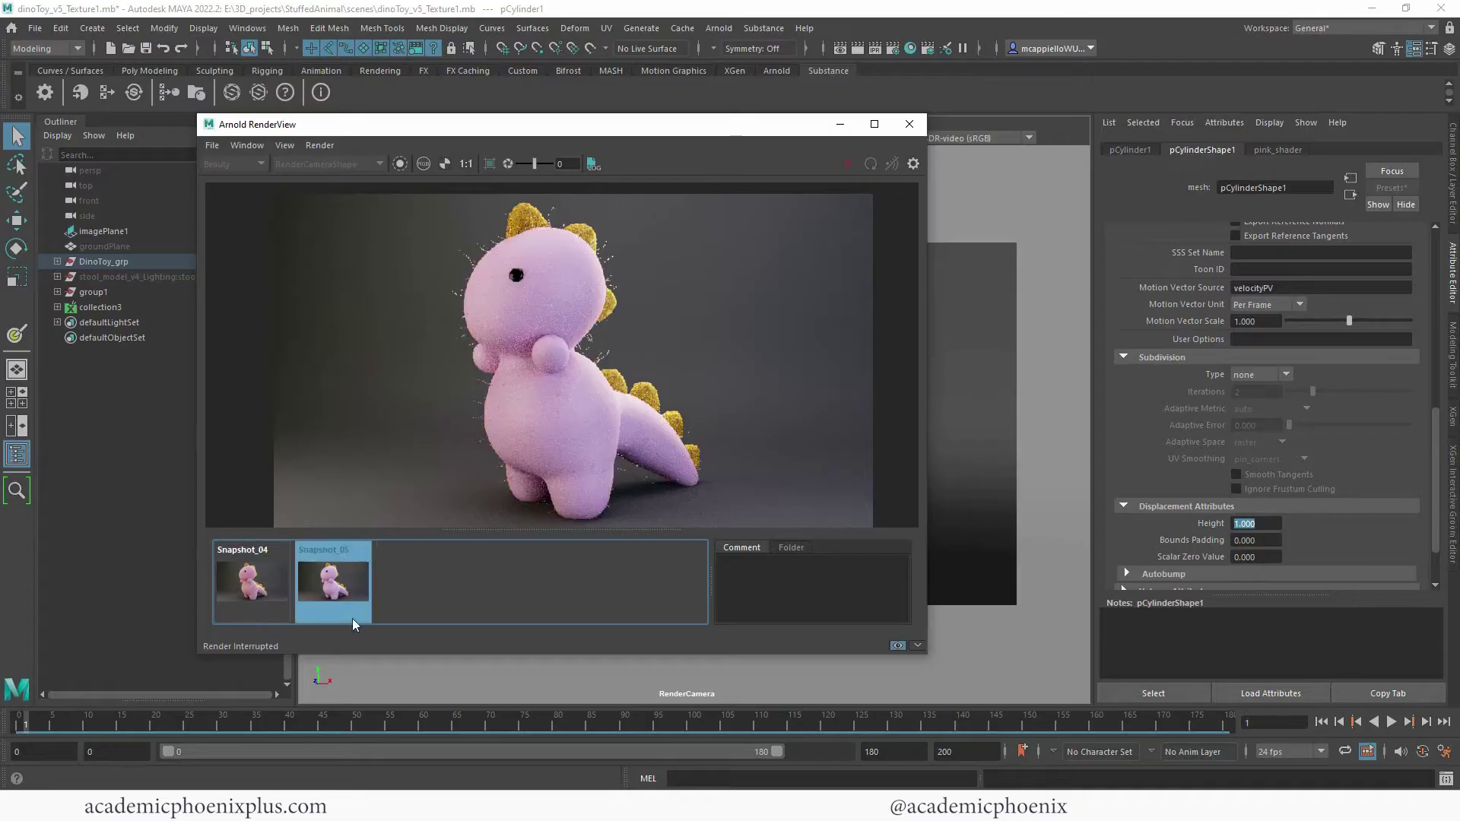
left_click(380, 559)
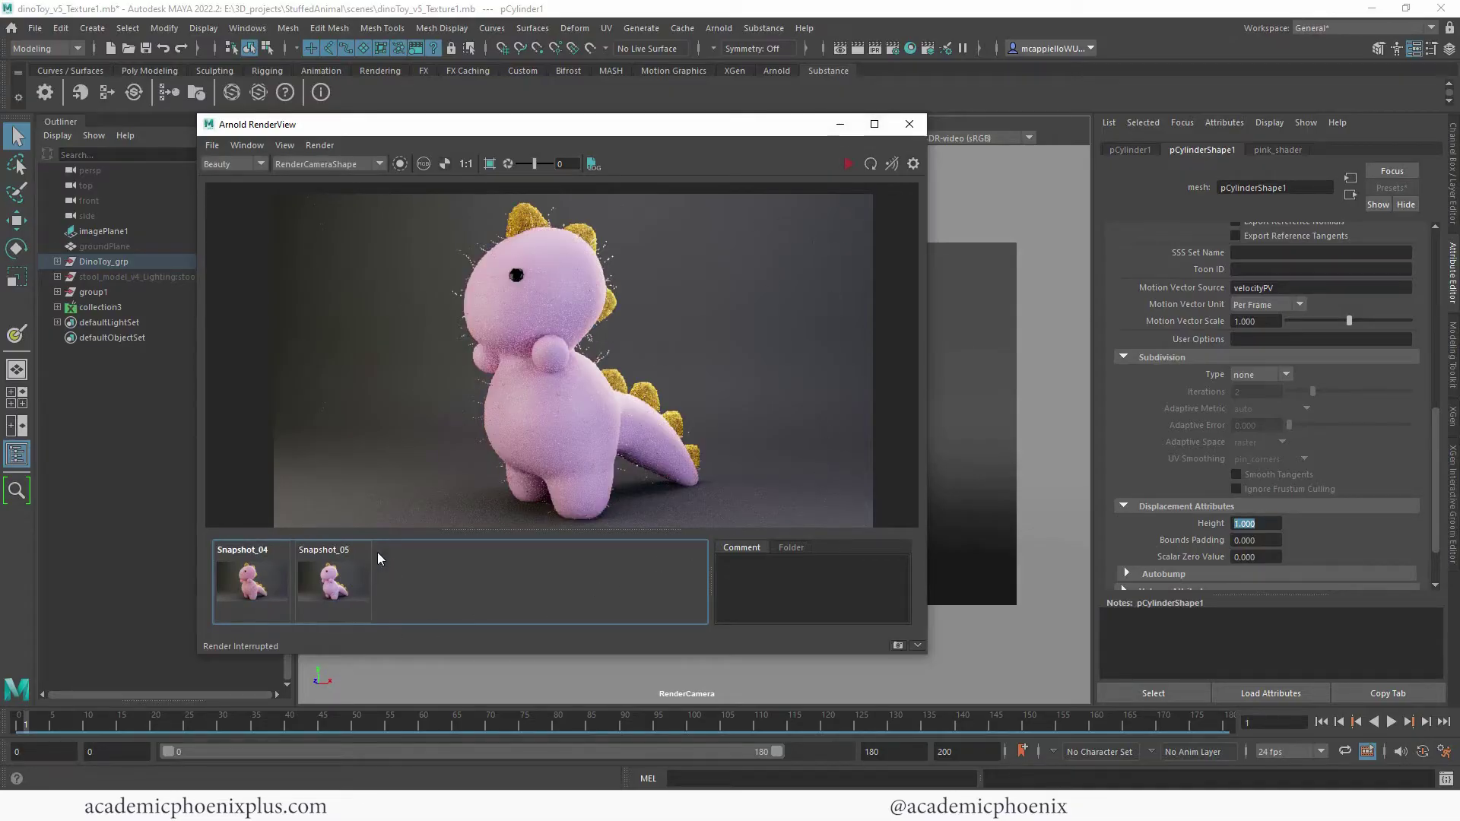
left_click(842, 125)
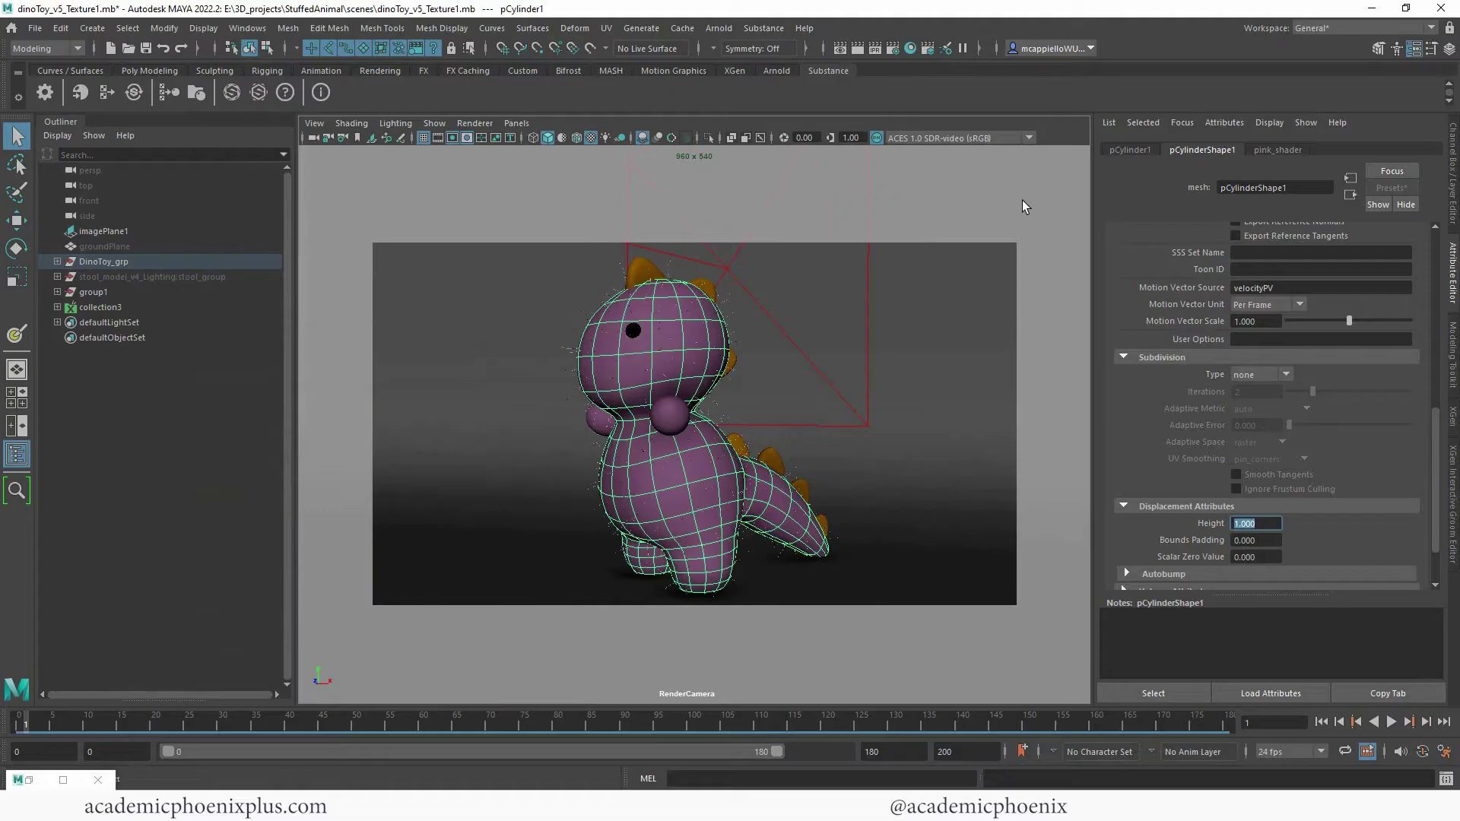
Switch the workspace to XGen - Interactive Groom and look over its grooming, outliner, channel and attribute areas.
left_click(1340, 30)
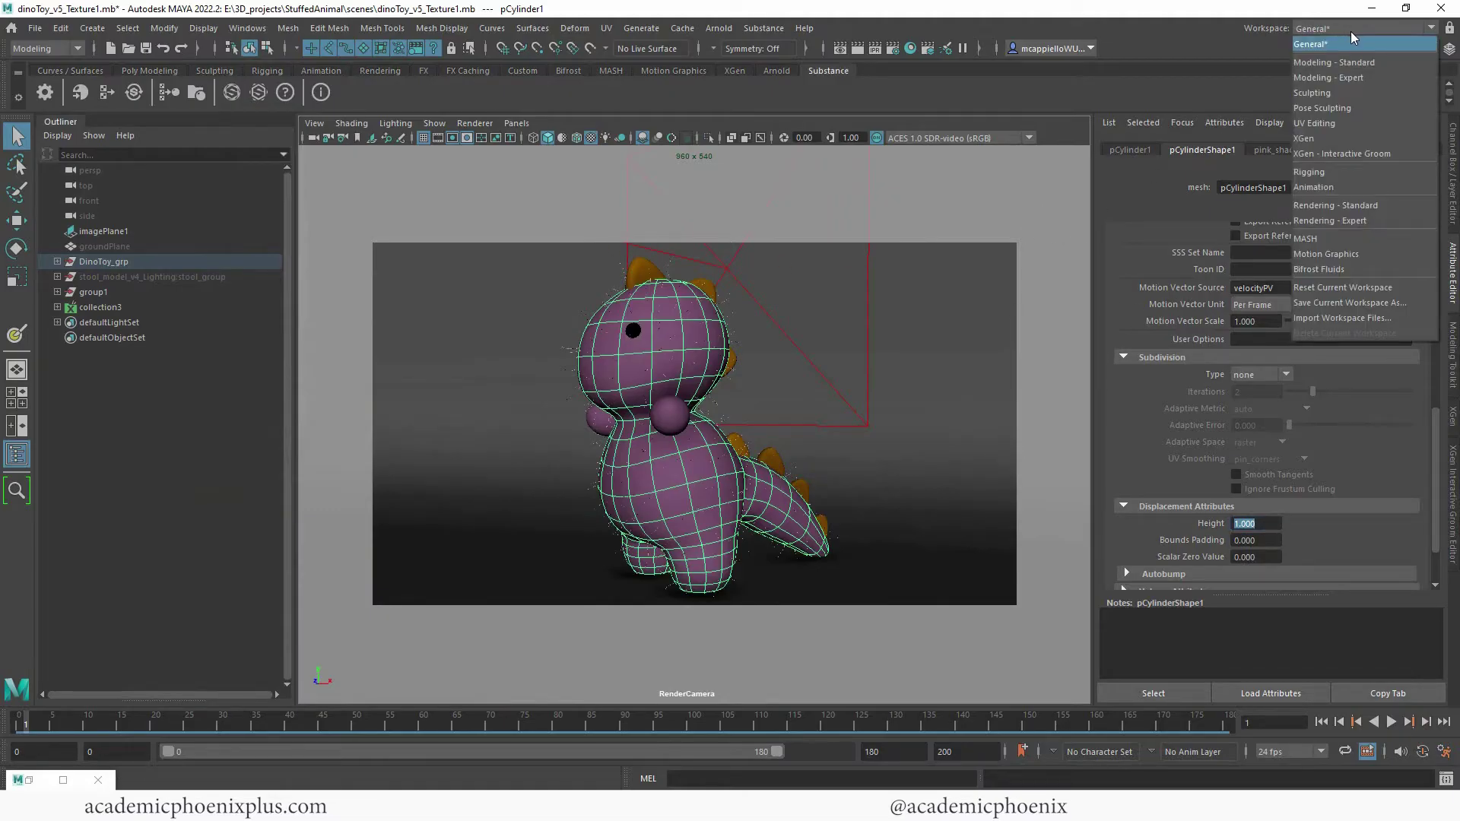
left_click(1390, 153)
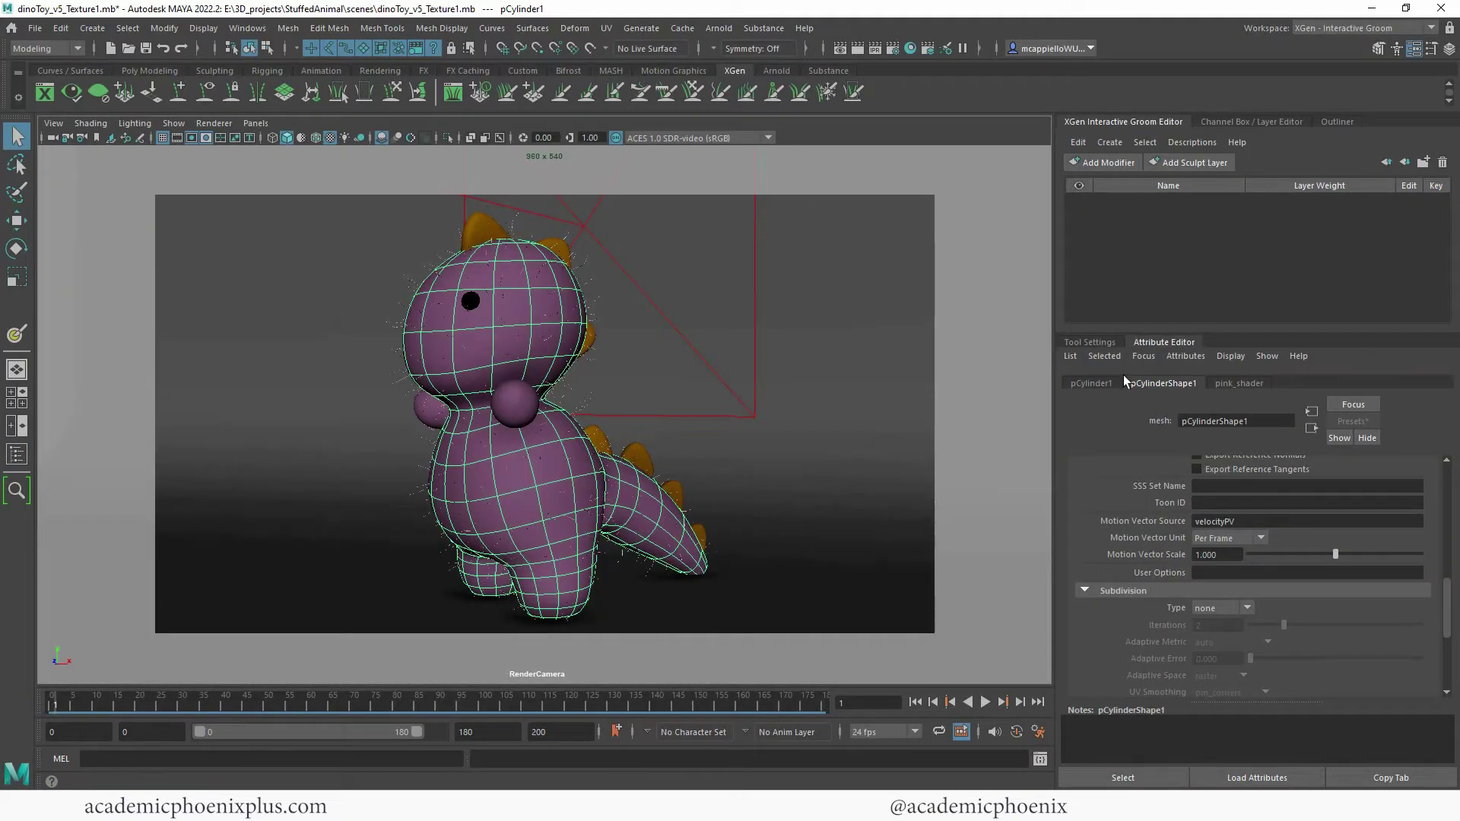
left_click(1098, 344)
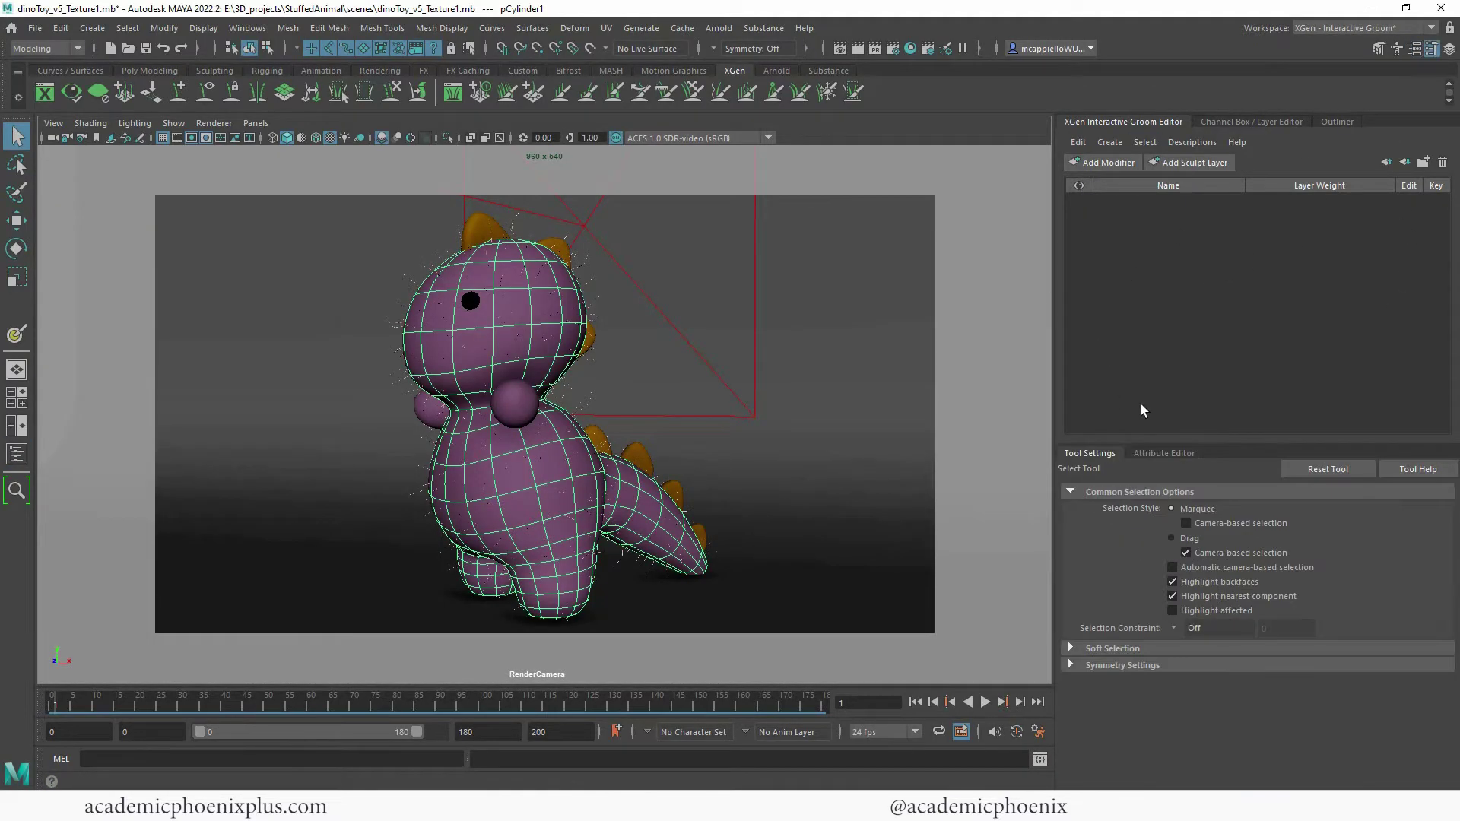
left_click(1169, 454)
left_click(1344, 120)
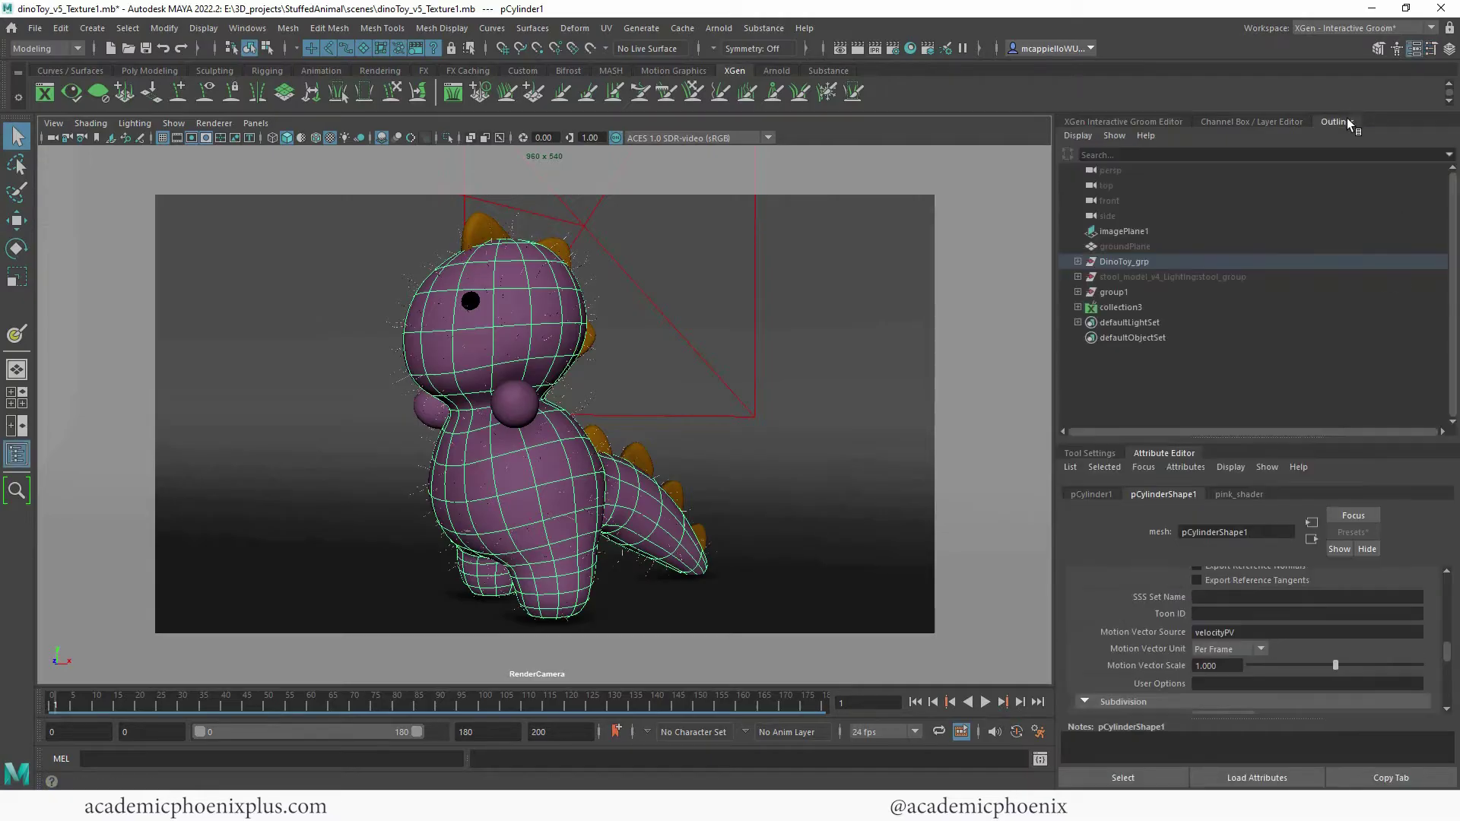
left_click(1268, 122)
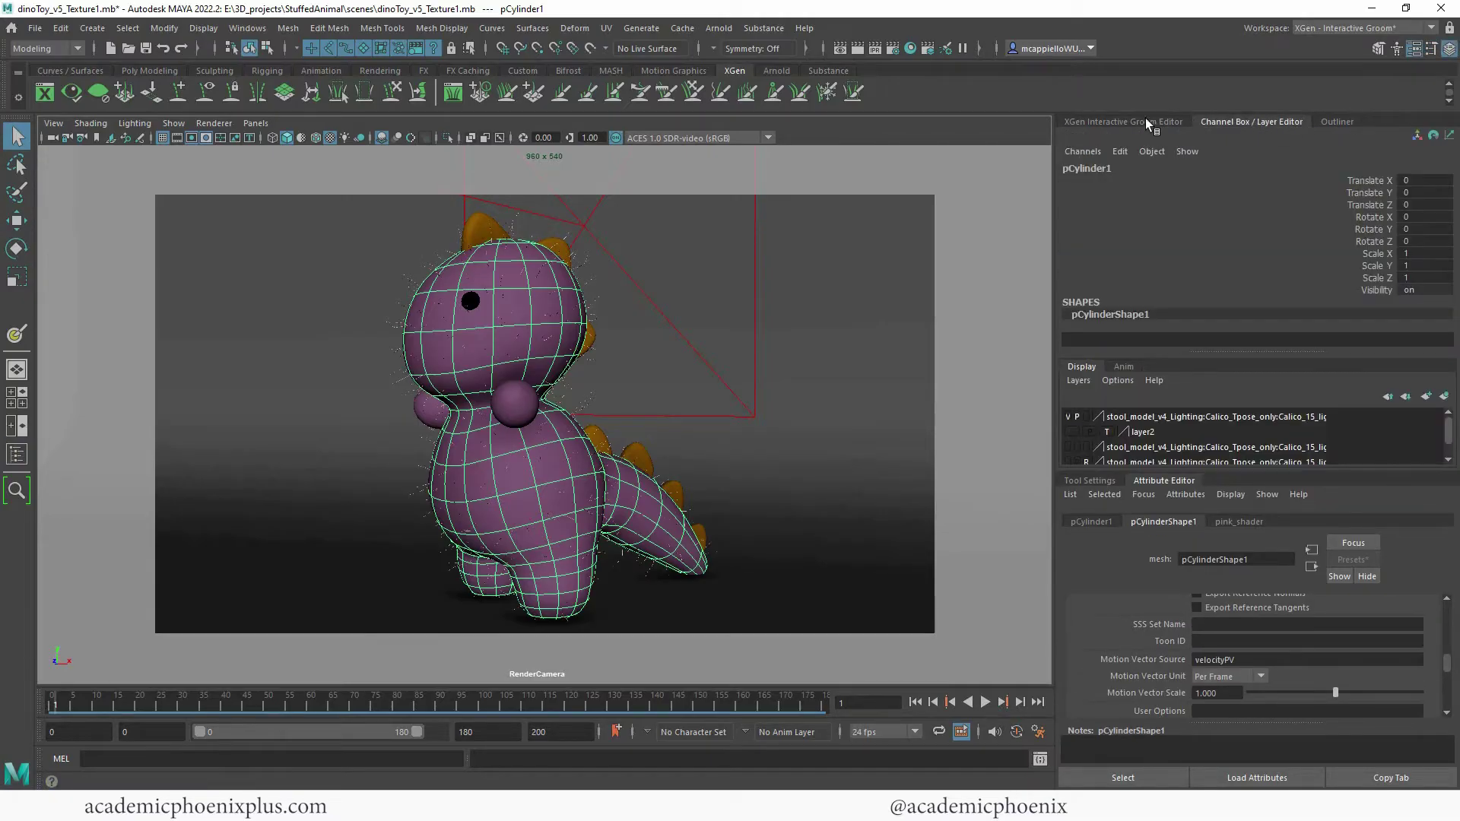
left_click(1125, 122)
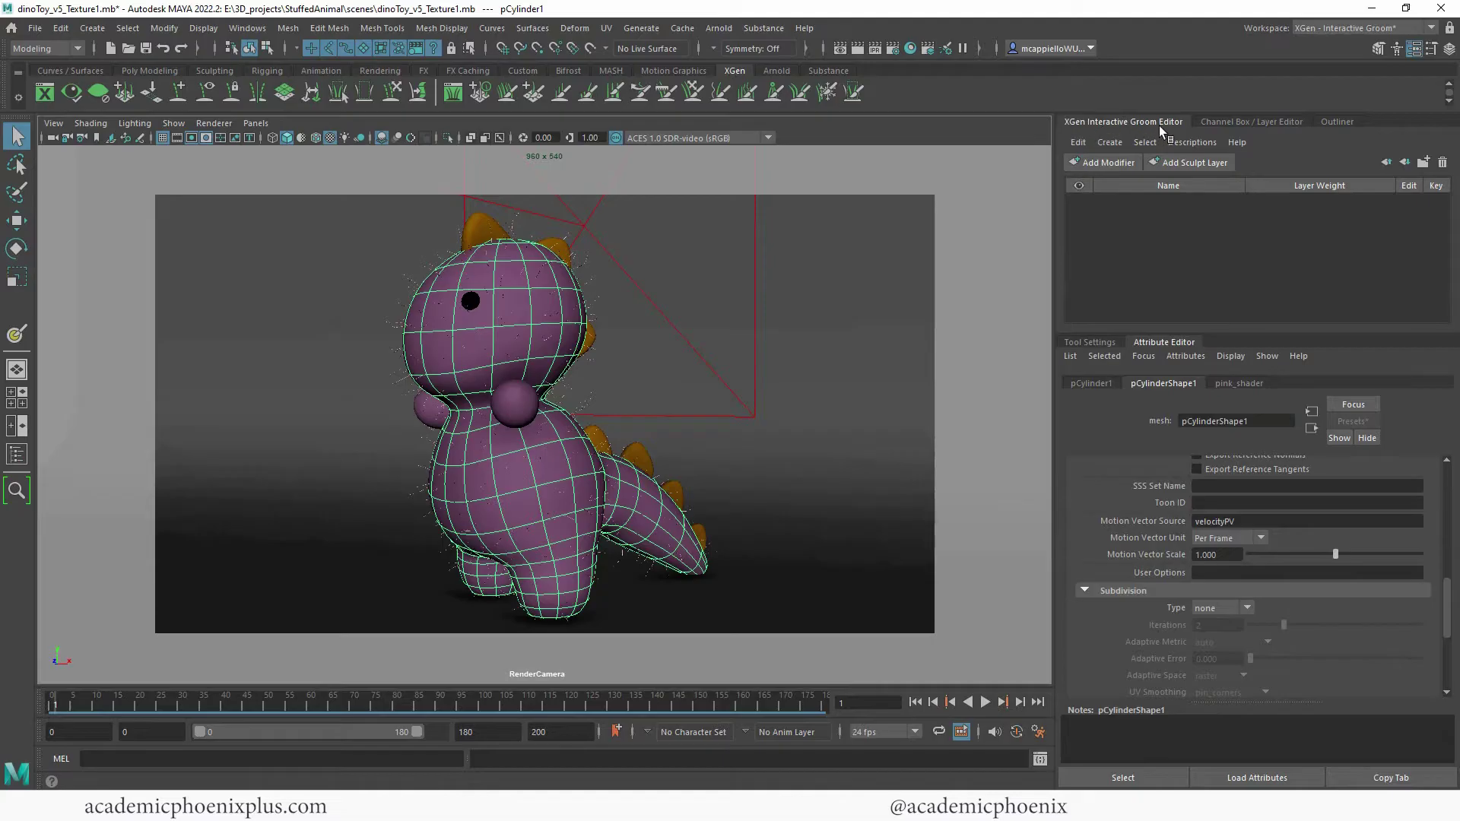
Create XGen interactive groom splines on the selected dinosaur body.
left_click(719, 28)
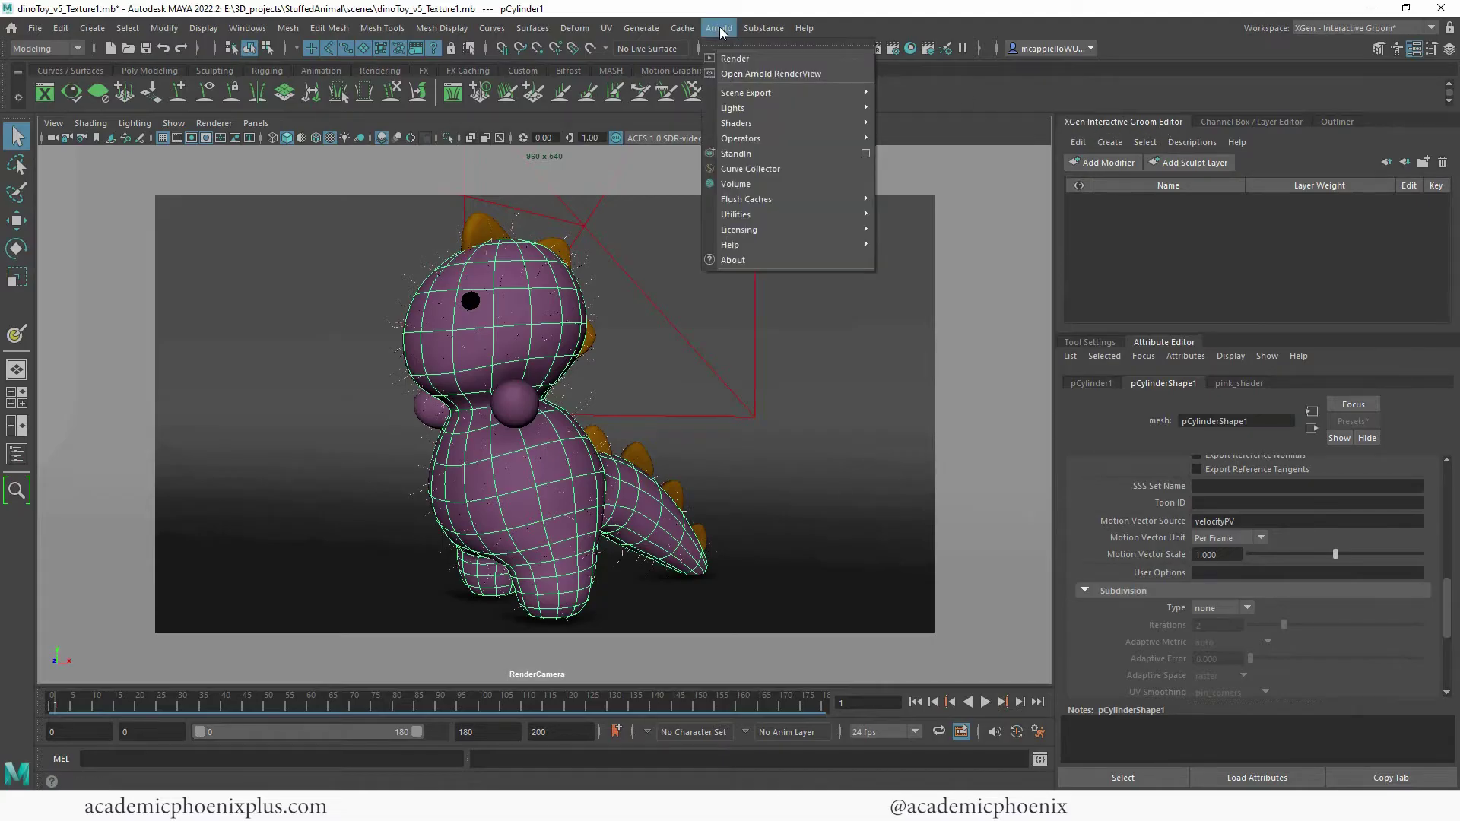
left_click(719, 29)
left_click(641, 28)
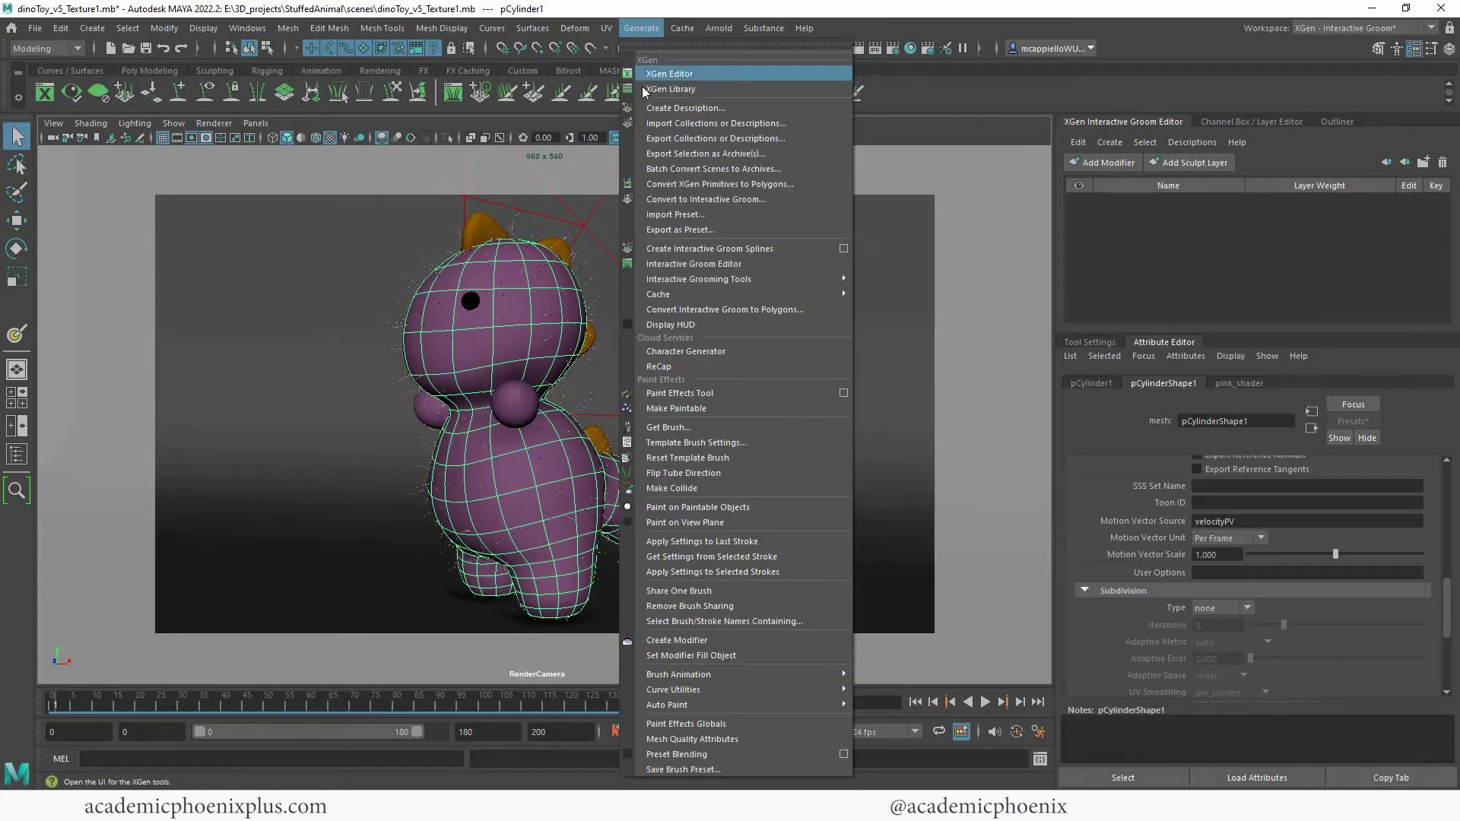
left_click(732, 251)
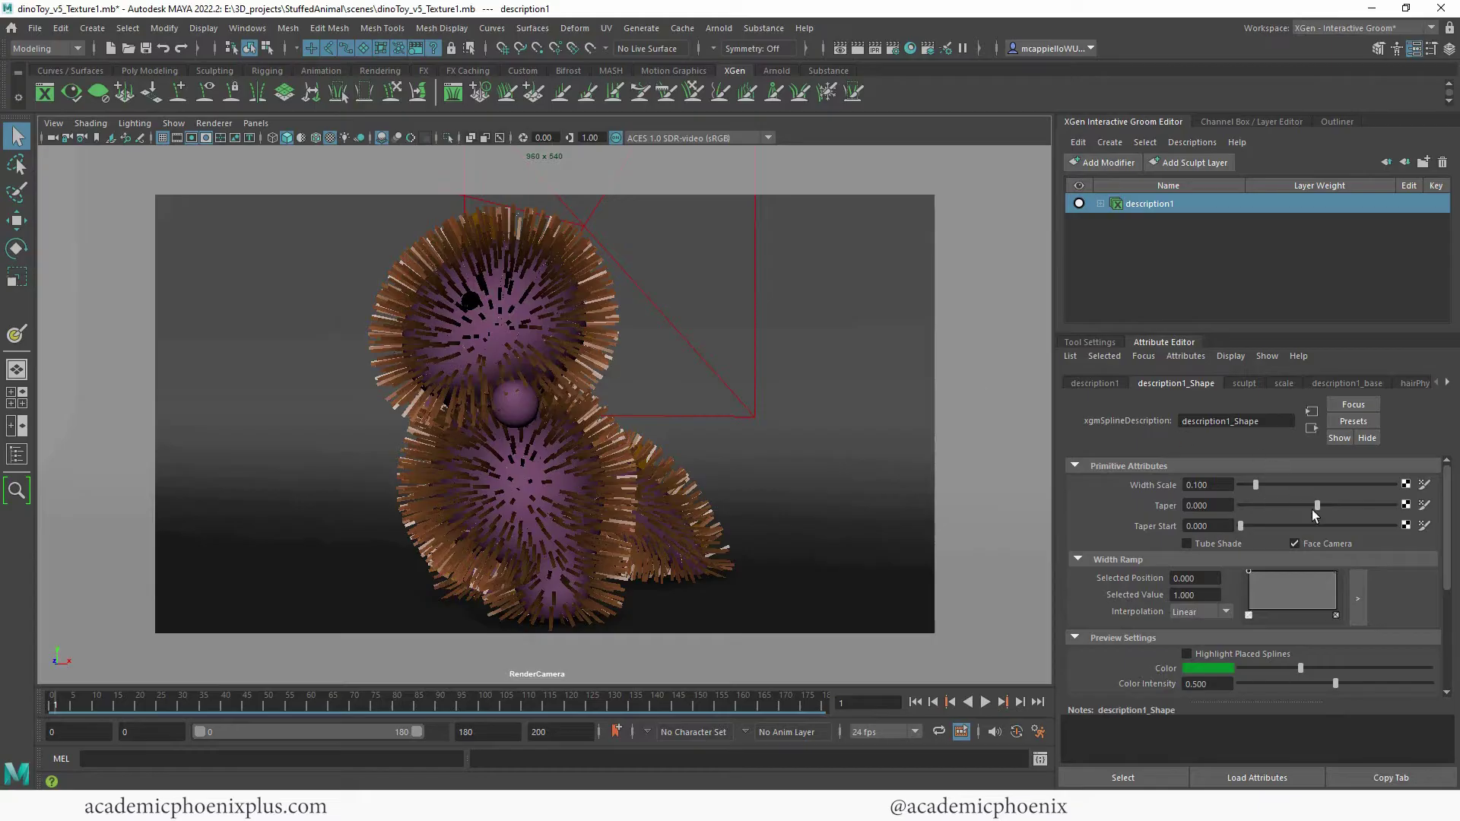
Try a width scale of 0.001 for the body's groom splines.
left_click_drag(1219, 490, 1149, 487)
type(".001")
key("Return")
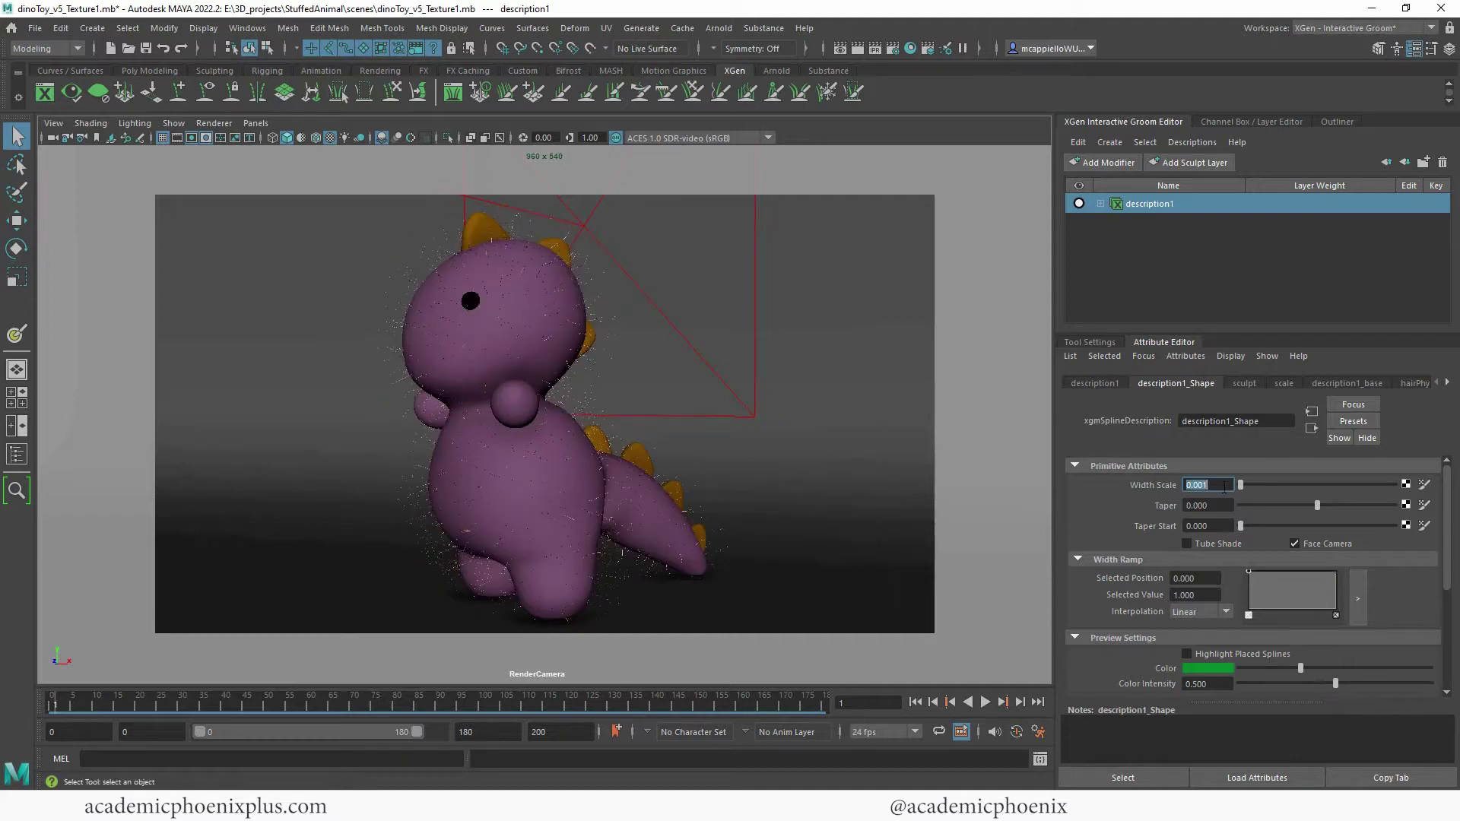
Set the groom splines' width scale to 0.01 and increase their taper well above zero.
type(".01")
key("Return")
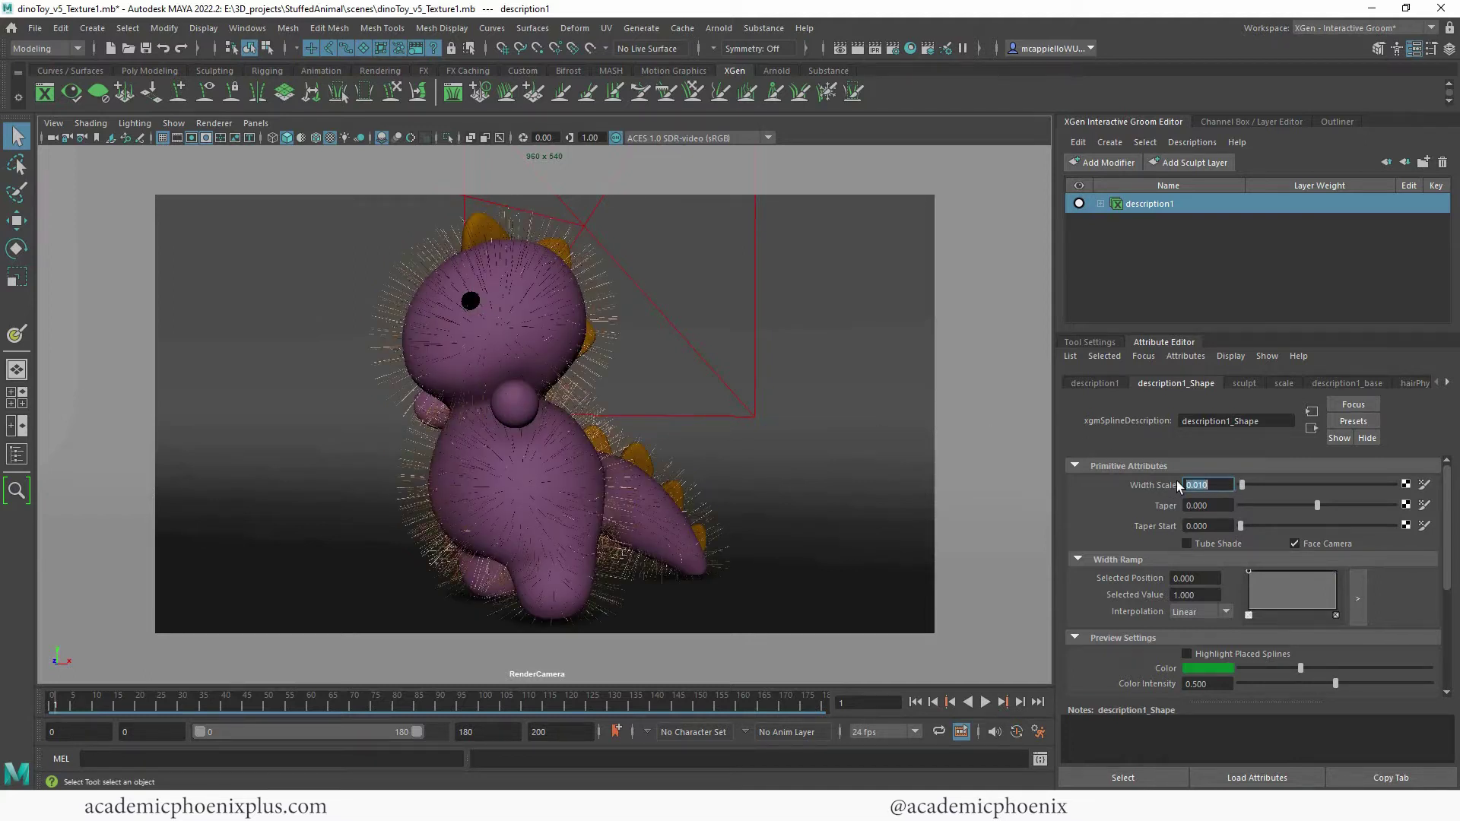
left_click_drag(1323, 503, 1380, 505)
Set the scale modifier of the groom description to 0.5 to shorten the hairs.
left_click(1247, 384)
left_click(1284, 384)
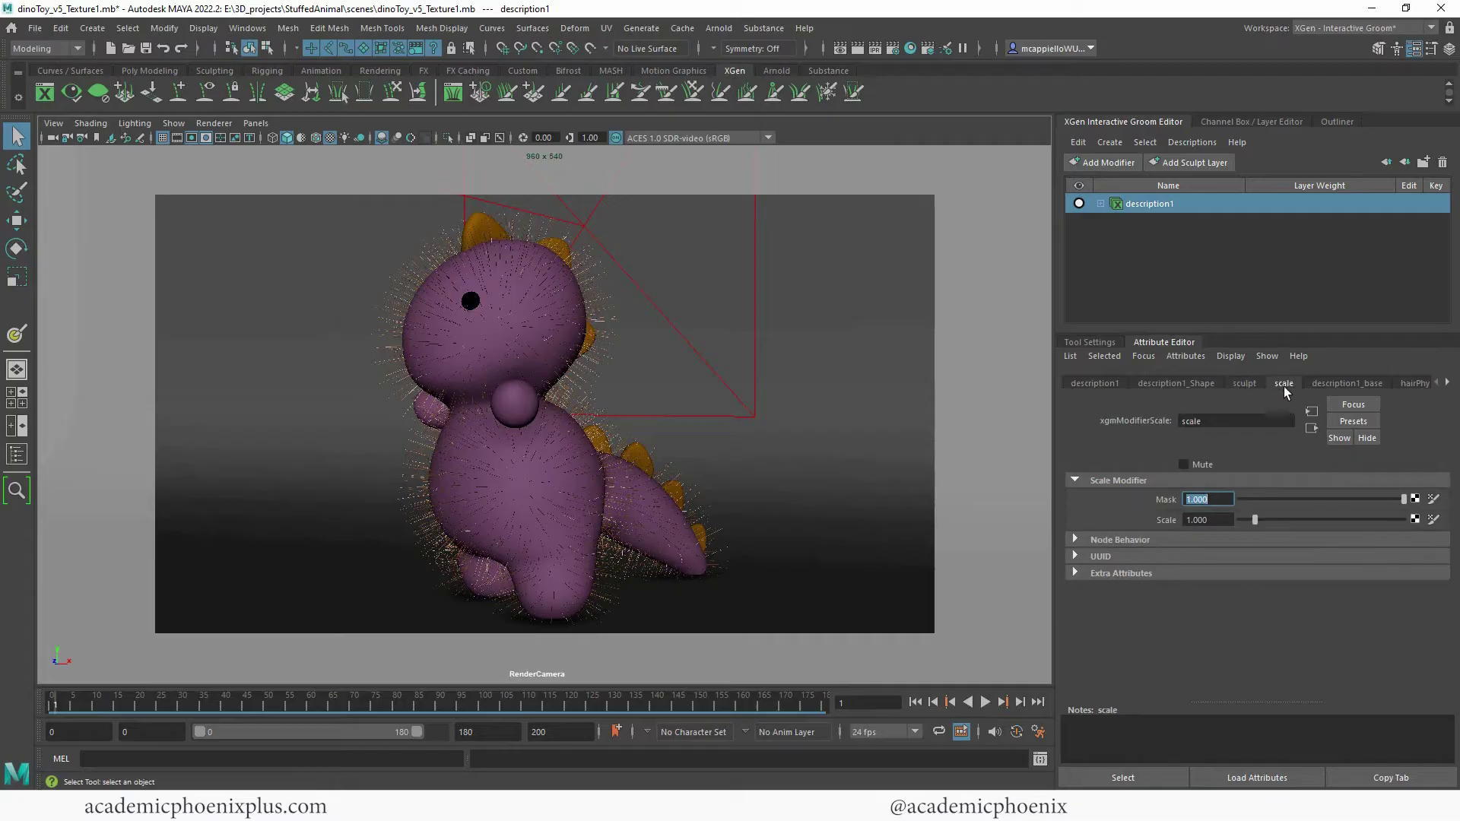
key("Tab")
type("0.5")
key("Return")
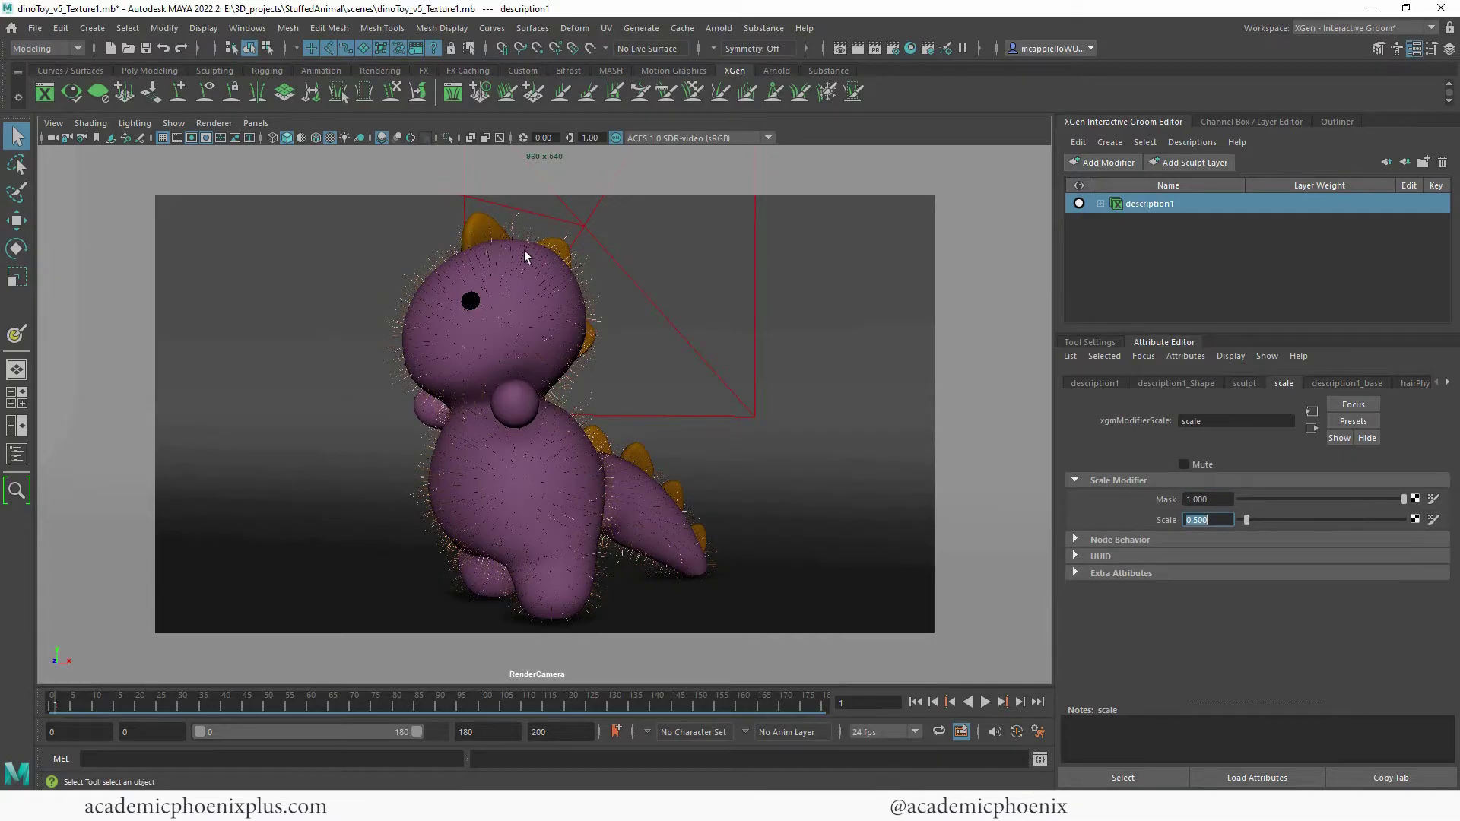
Render the shortened fur in the Arnold RenderView for a preview and stop the render.
left_click(718, 29)
left_click(722, 52)
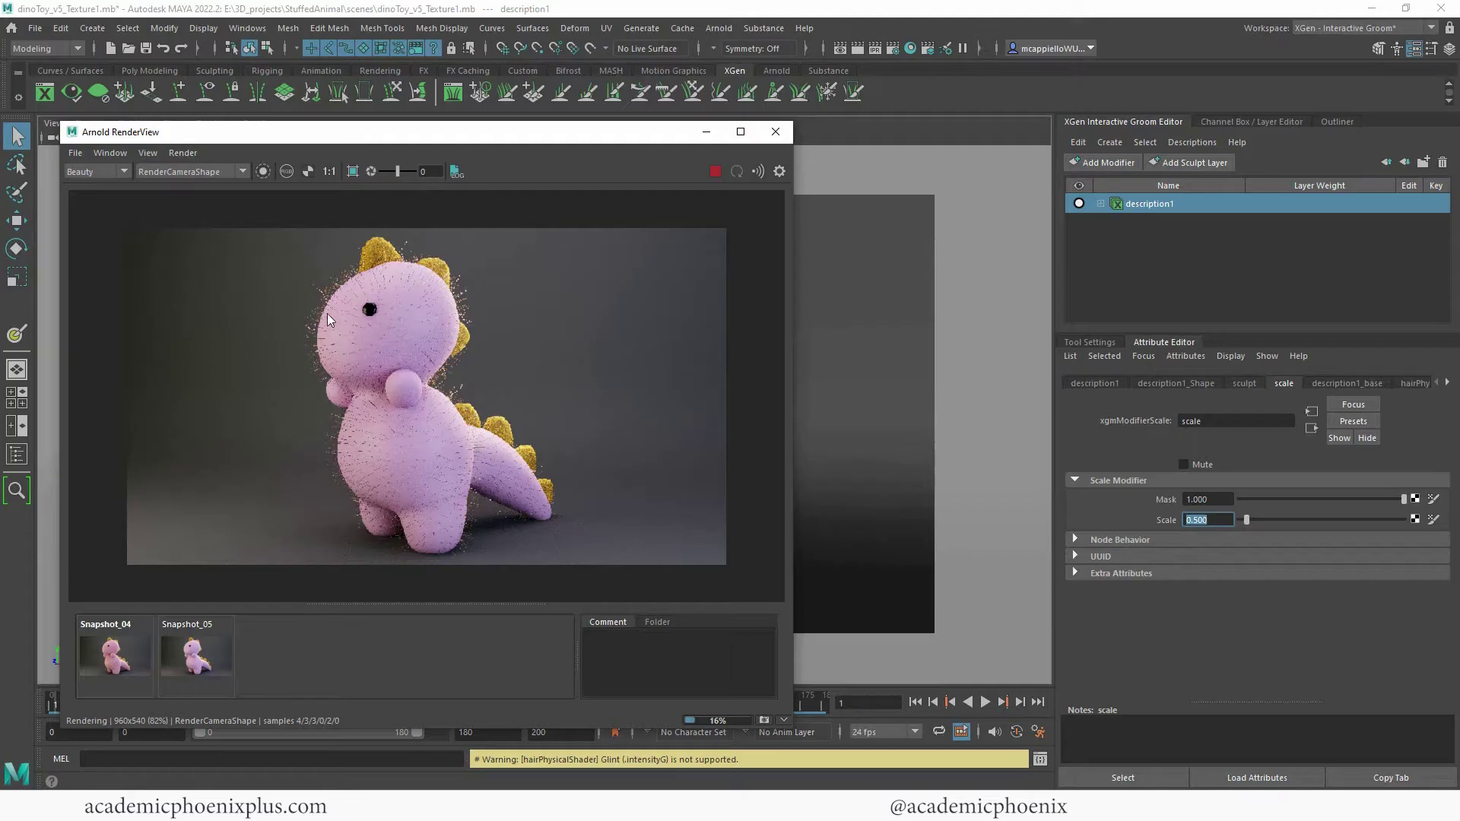
left_click(715, 171)
Set the density multiplier of the description1 groom base to 30.
left_click(1168, 207)
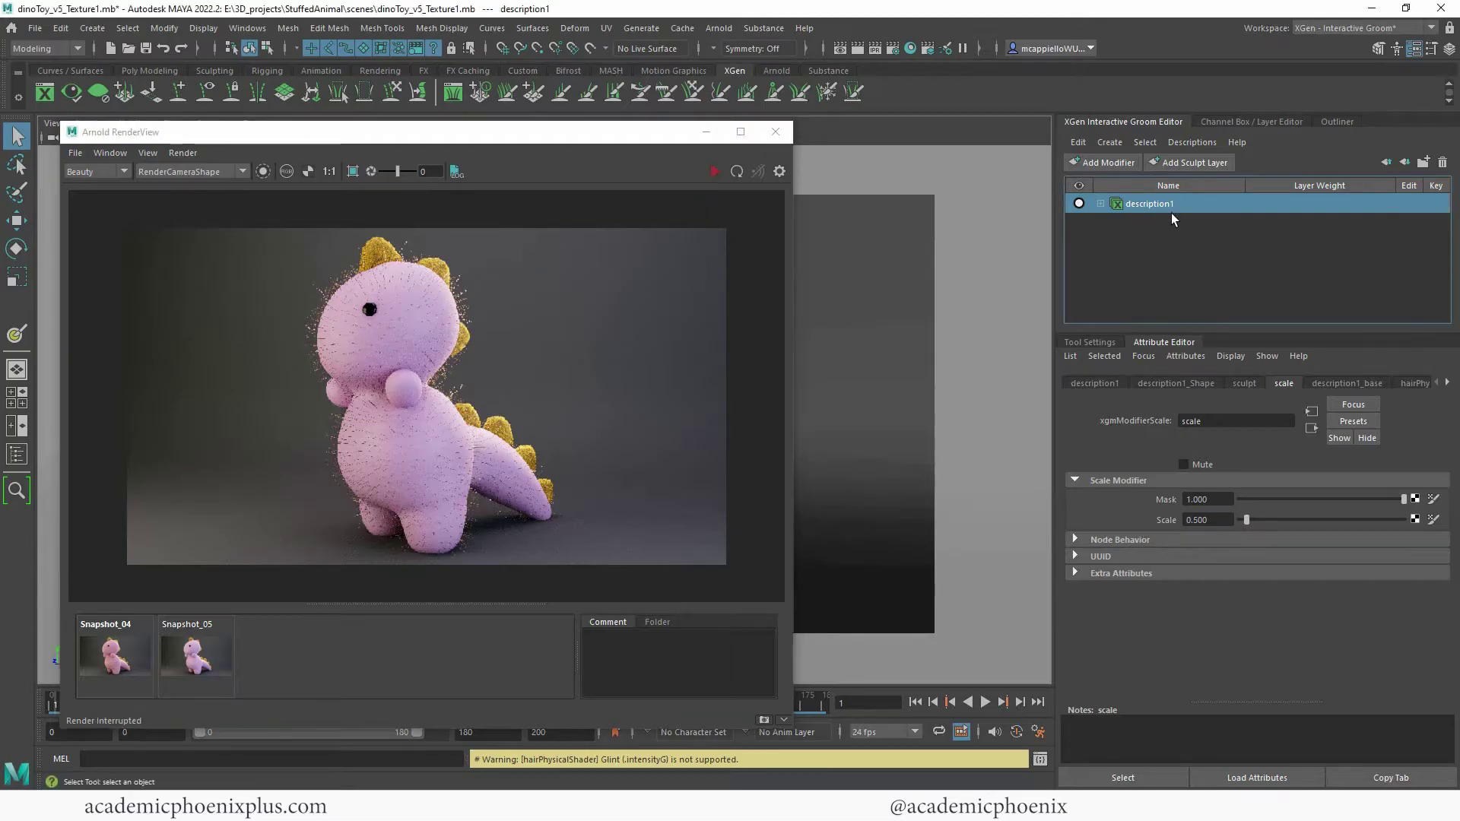
left_click_drag(1230, 508, 1134, 508)
type("30")
key("Return")
Render the denser fur again to check it and put the render window away.
left_click_drag(615, 133, 711, 192)
left_click(817, 228)
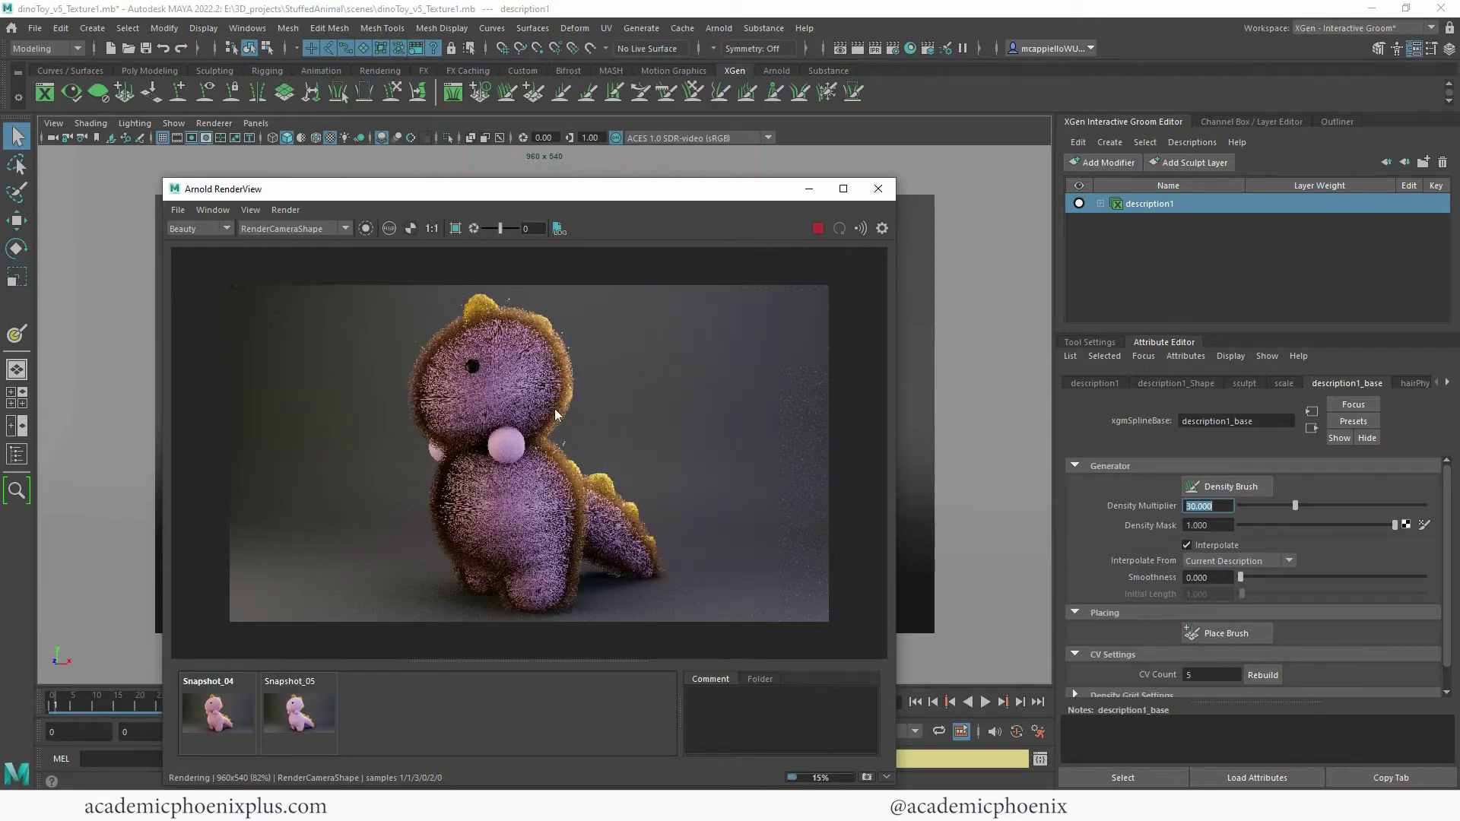
left_click(809, 188)
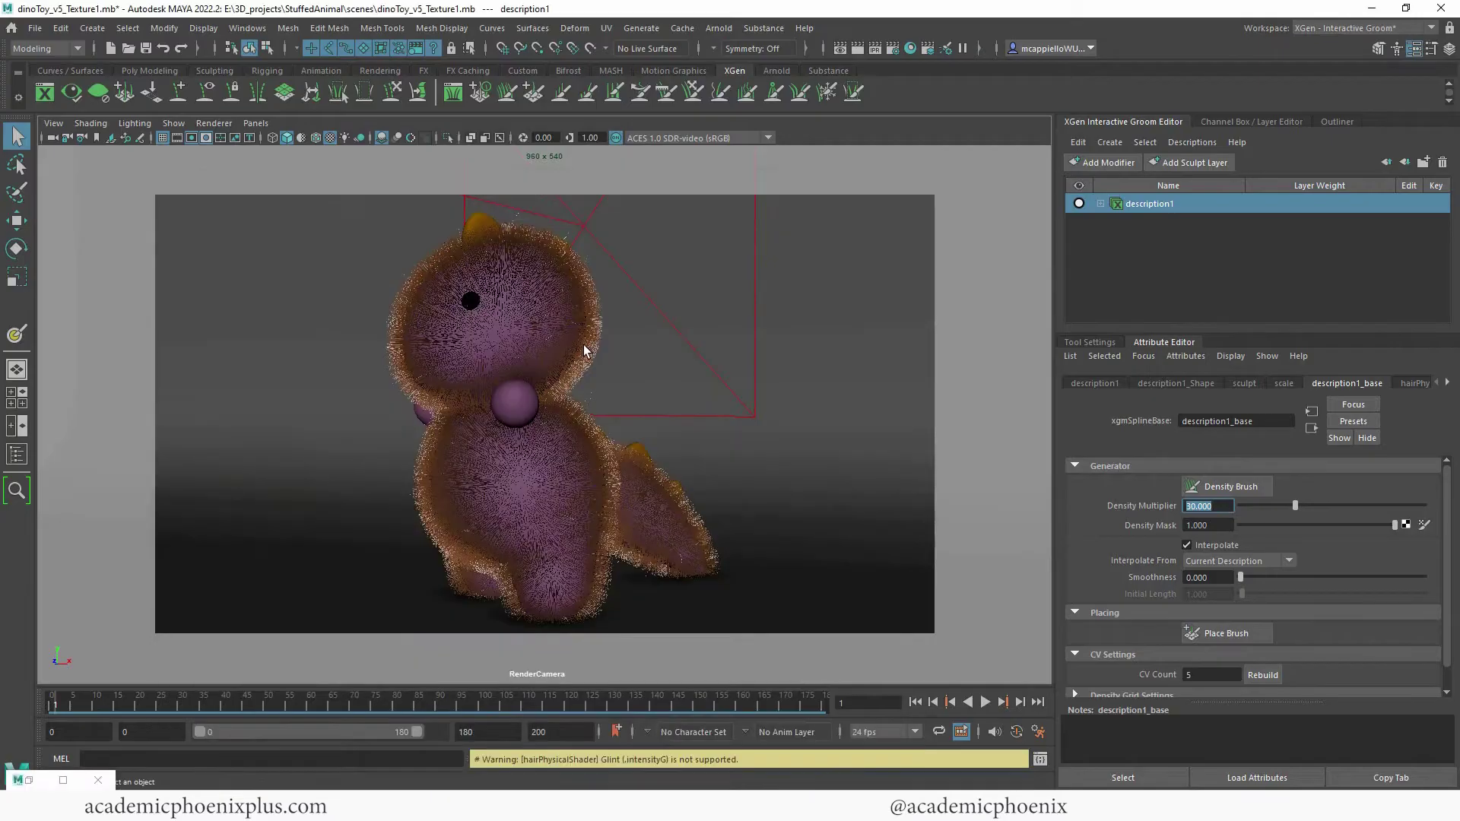
Select the dinosaur body, show its layout in the UV Editor and open the UV Snapshot options.
left_click(549, 346)
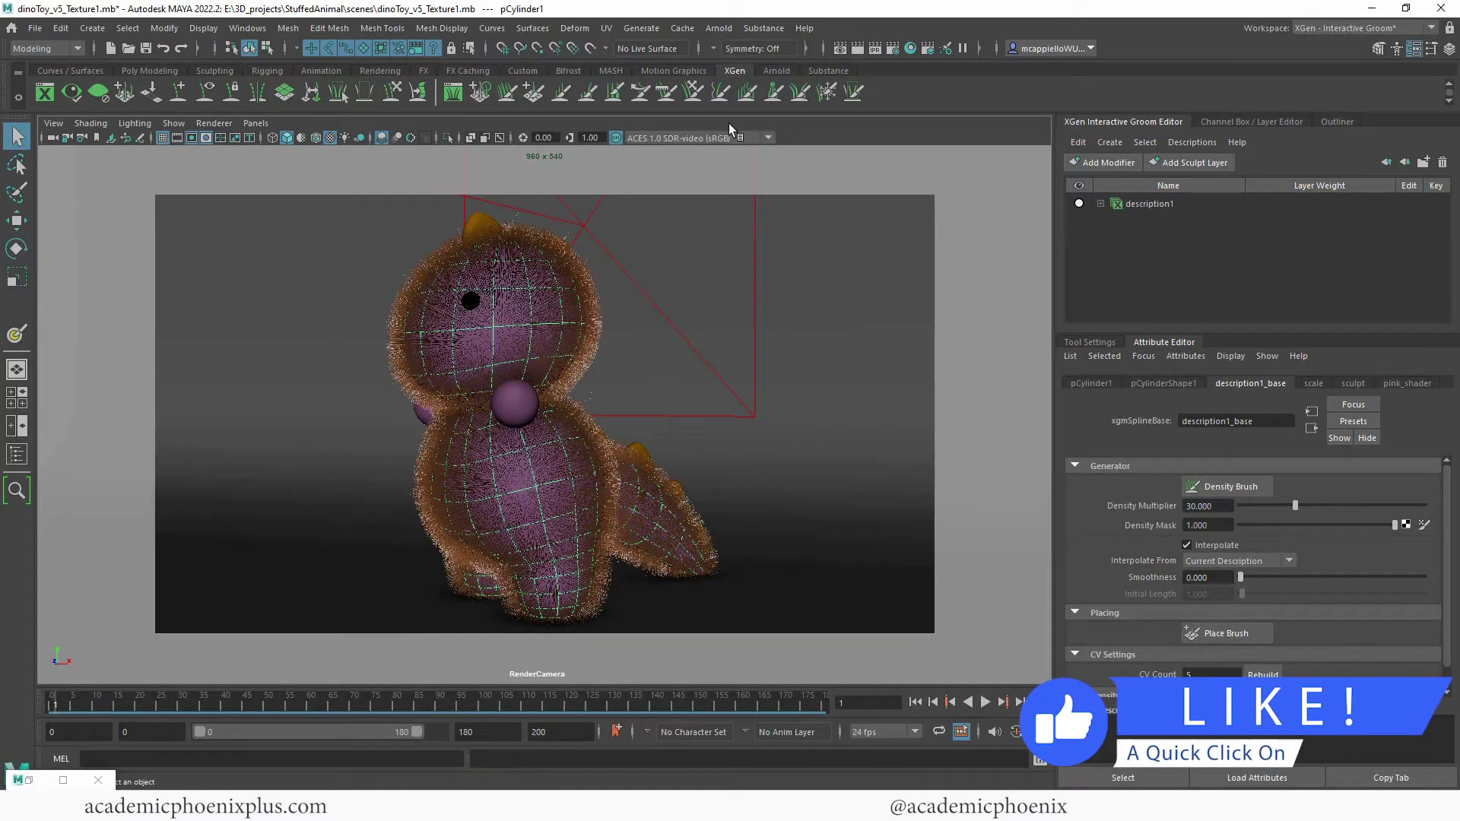
left_click(607, 28)
left_click(647, 53)
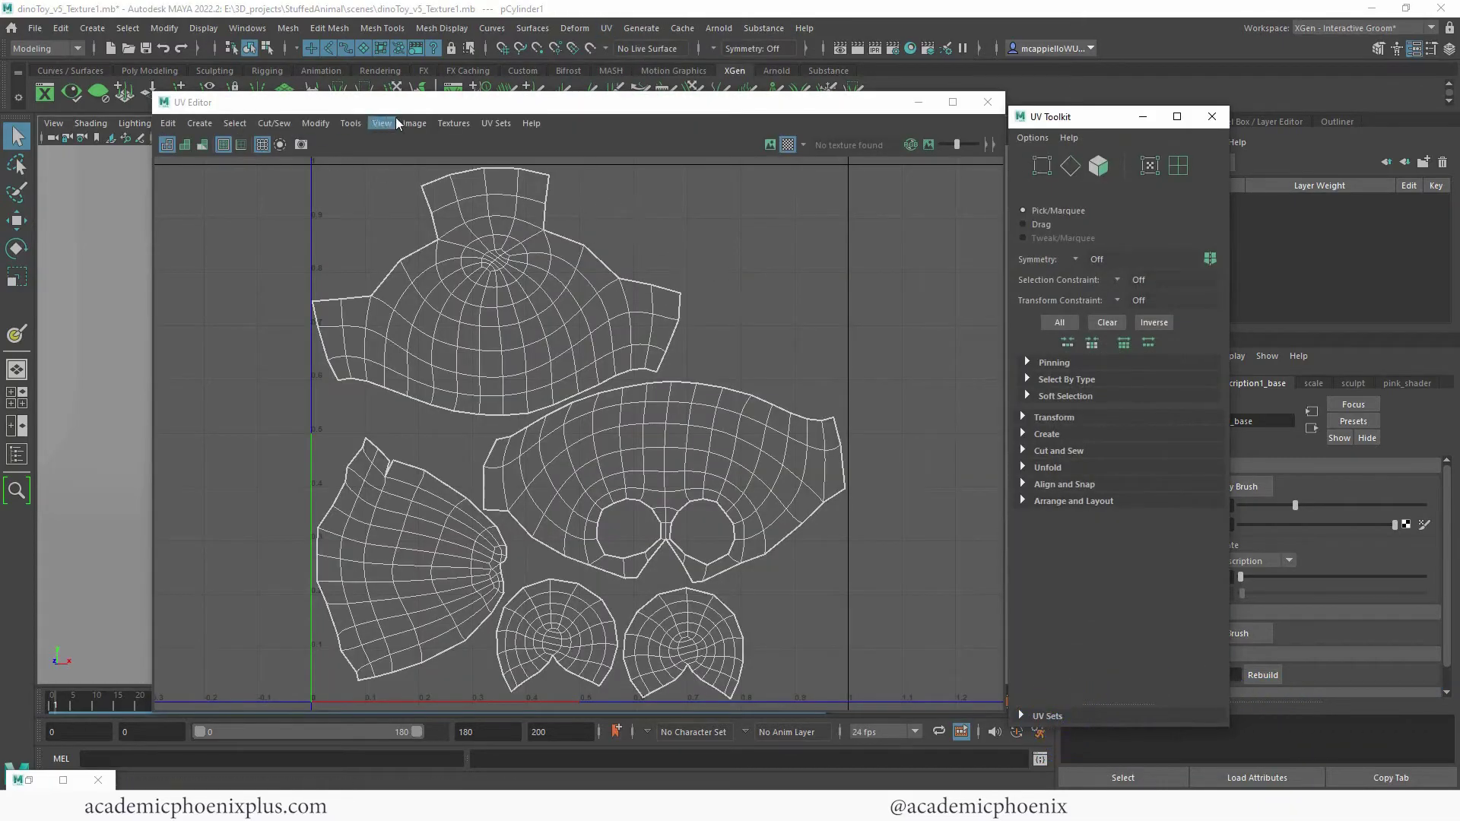
left_click(414, 123)
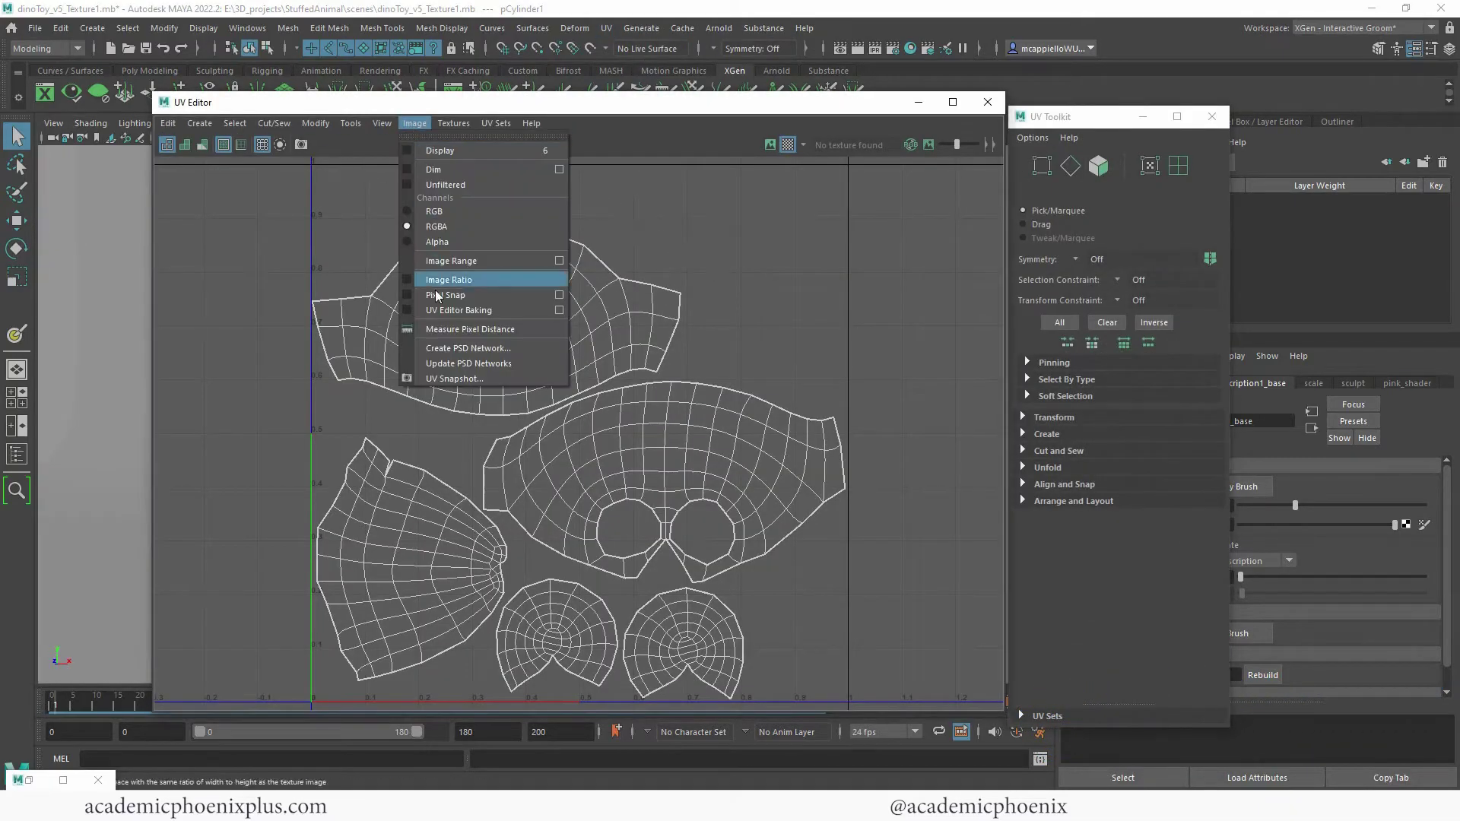
left_click(463, 379)
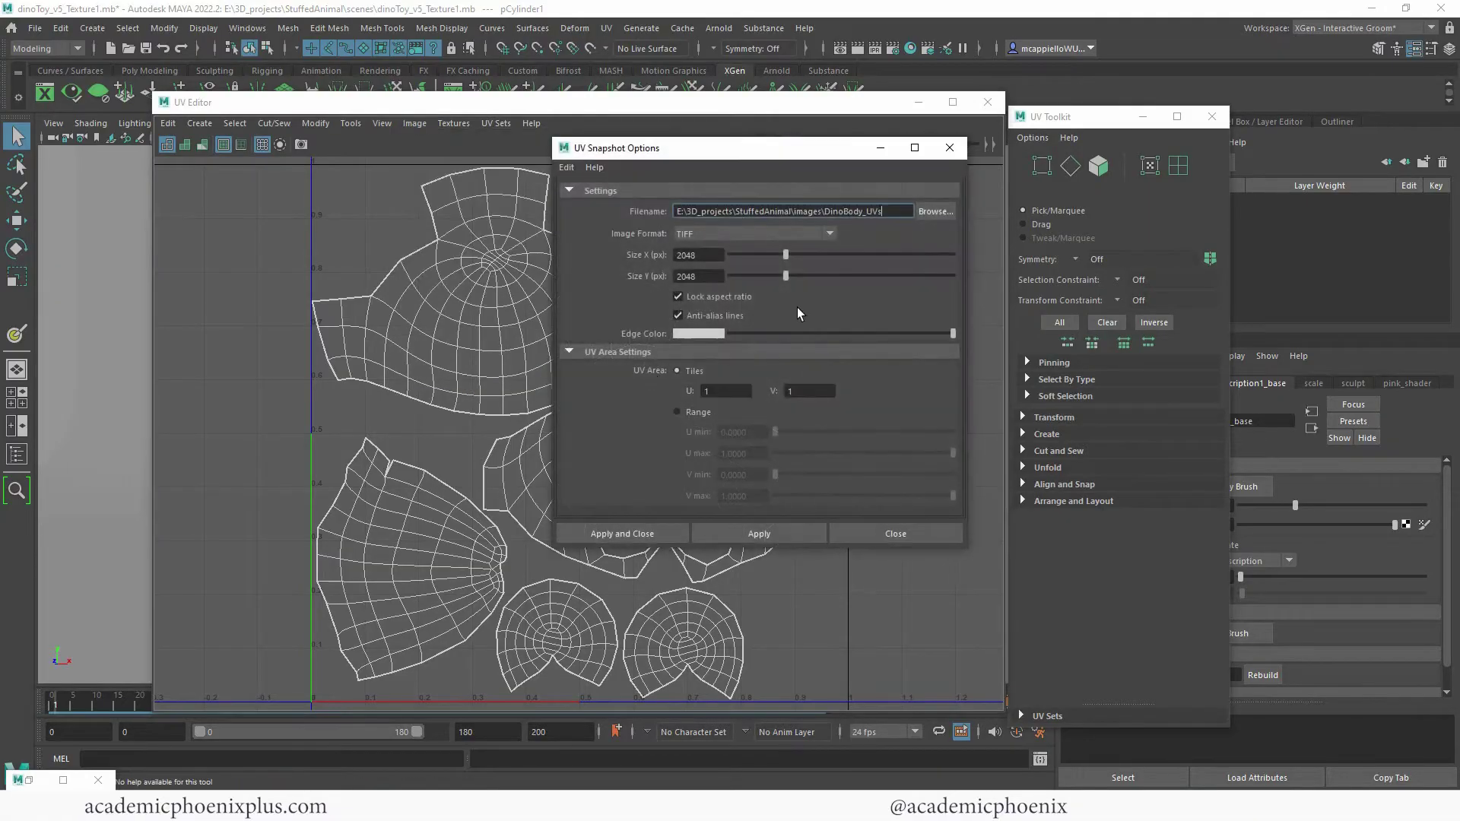
Review the snapshot's save location for DinoBody_UVs, TIFF format and image size, and close the options without exporting.
left_click(934, 212)
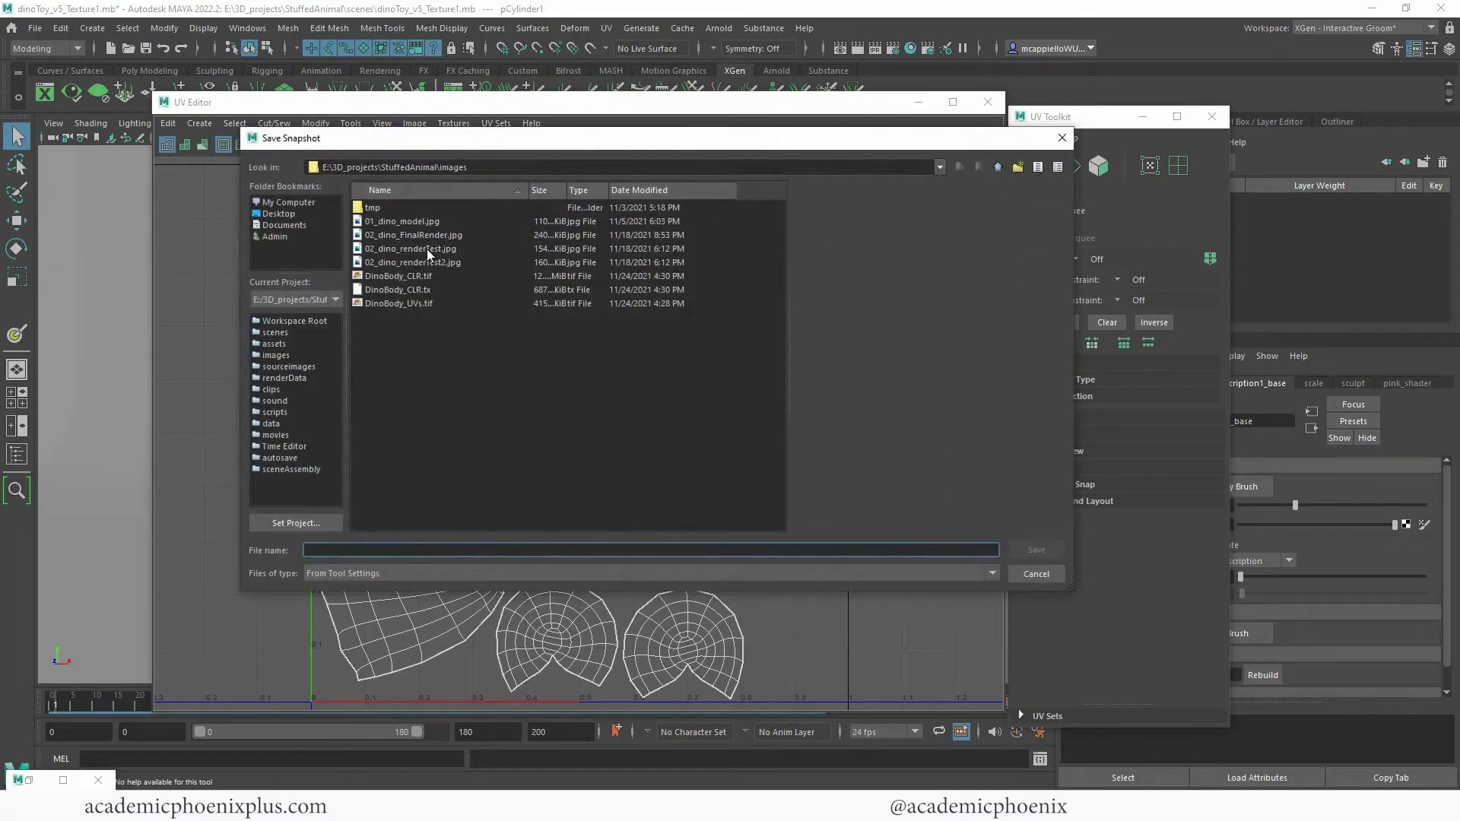
left_click(416, 305)
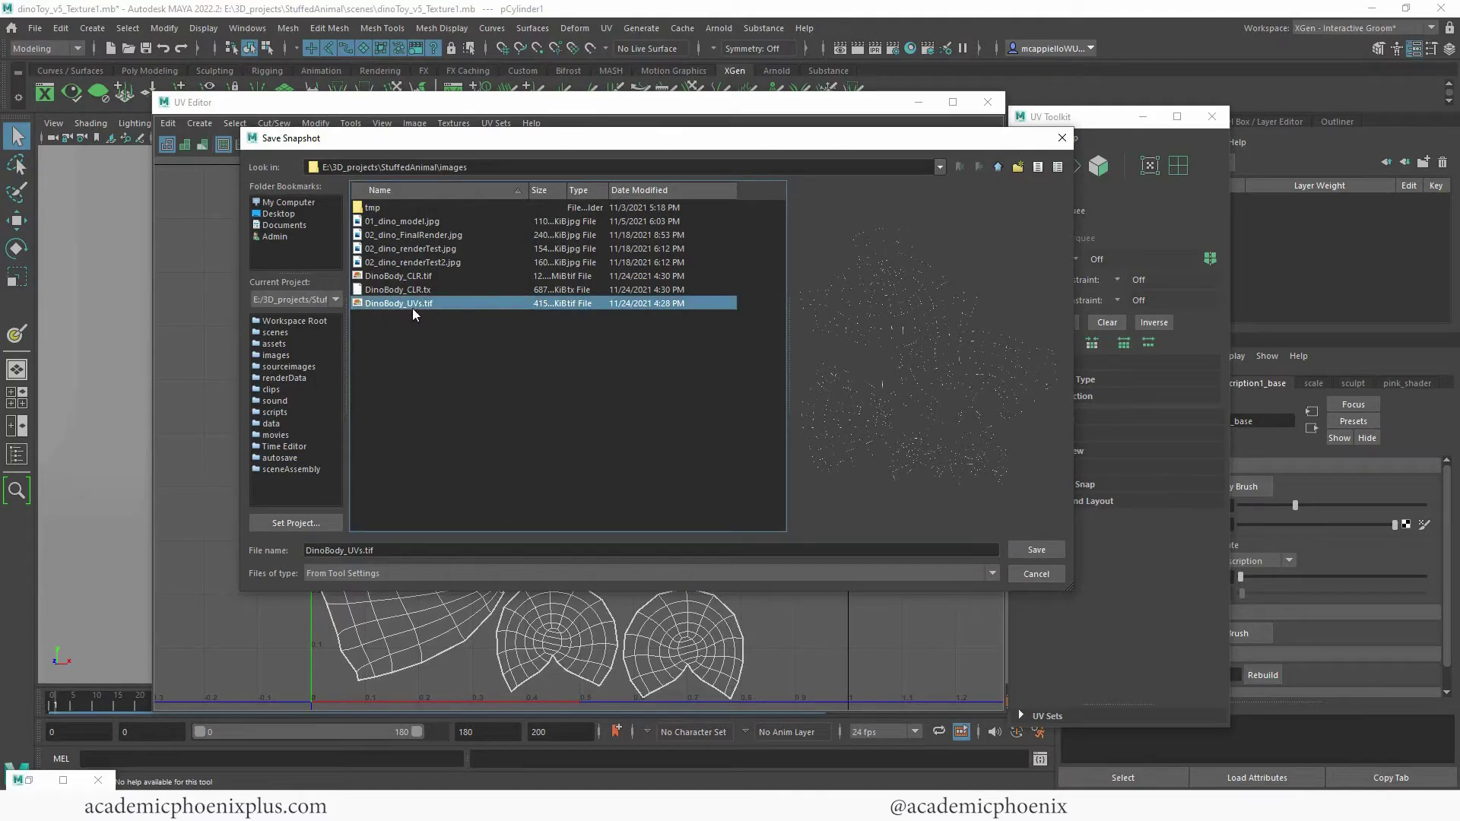
left_click(1038, 575)
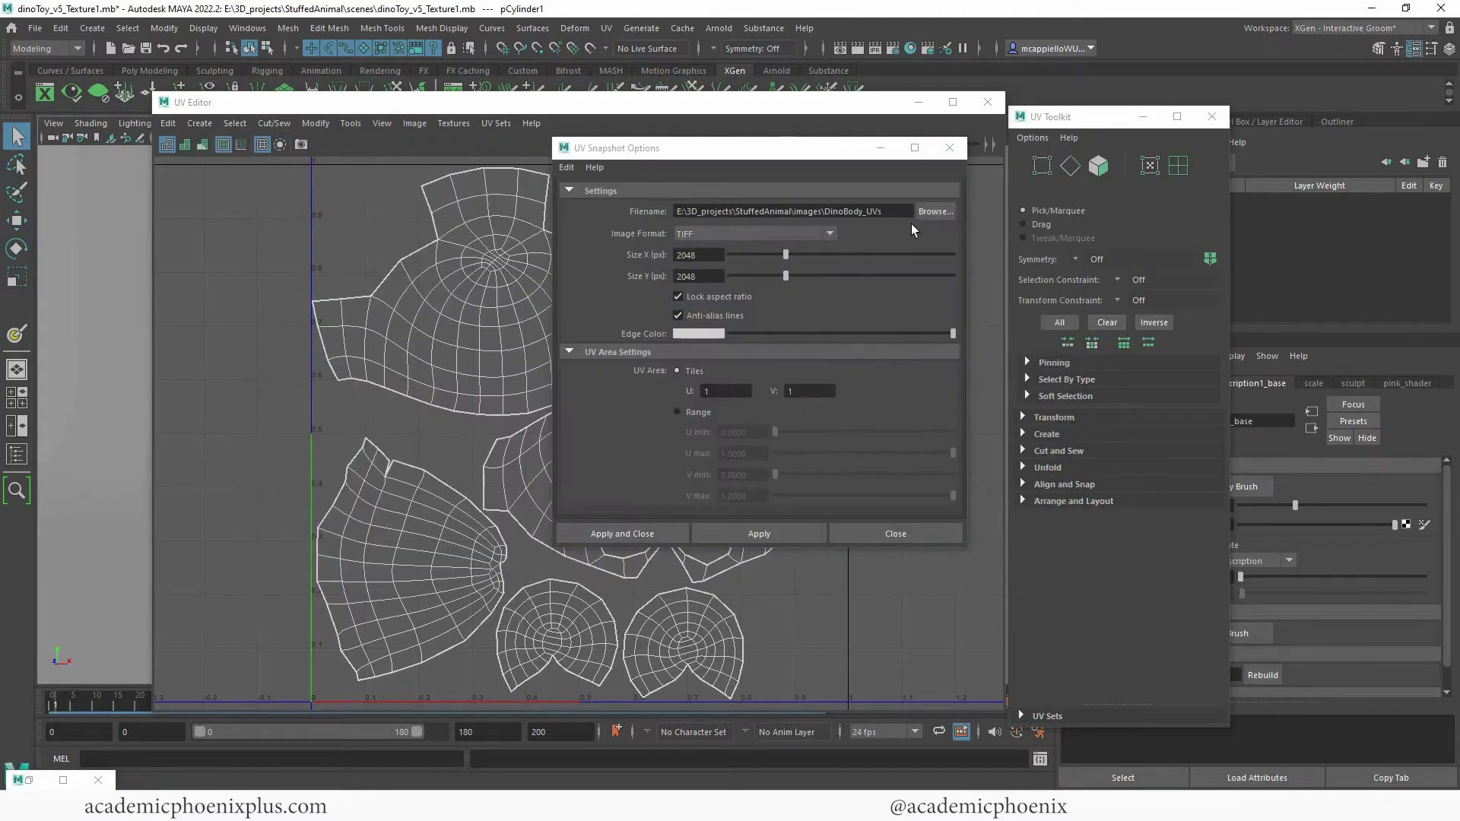
left_click_drag(898, 212, 822, 212)
left_click(731, 231)
left_click(732, 232)
left_click(693, 277)
left_click(897, 533)
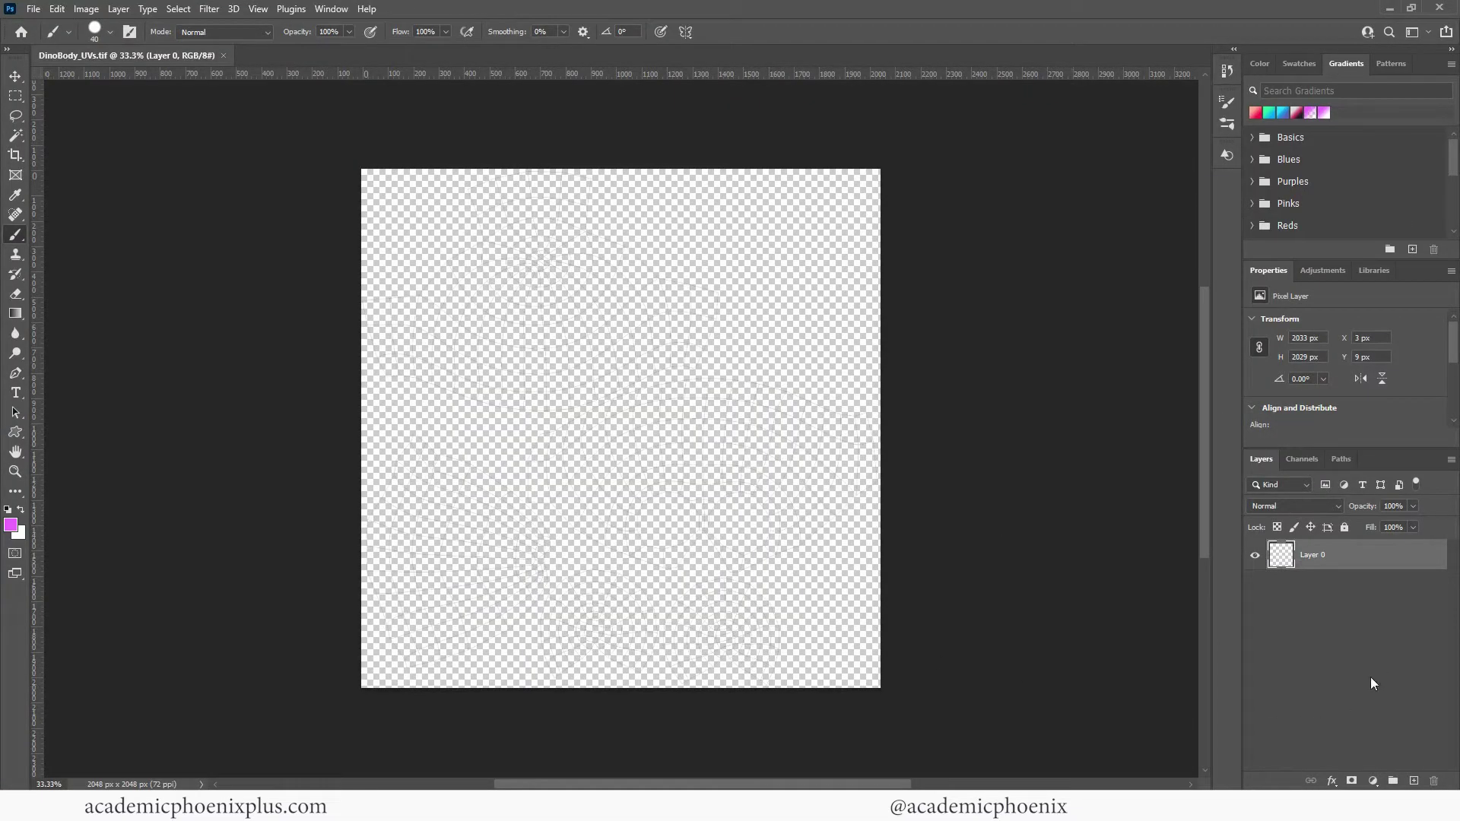
In Photoshop, add a layer beneath the UV wireframe of DinoBody_UVs.tif and fill it with black.
left_click(1414, 781)
left_click_drag(1354, 554, 1352, 603)
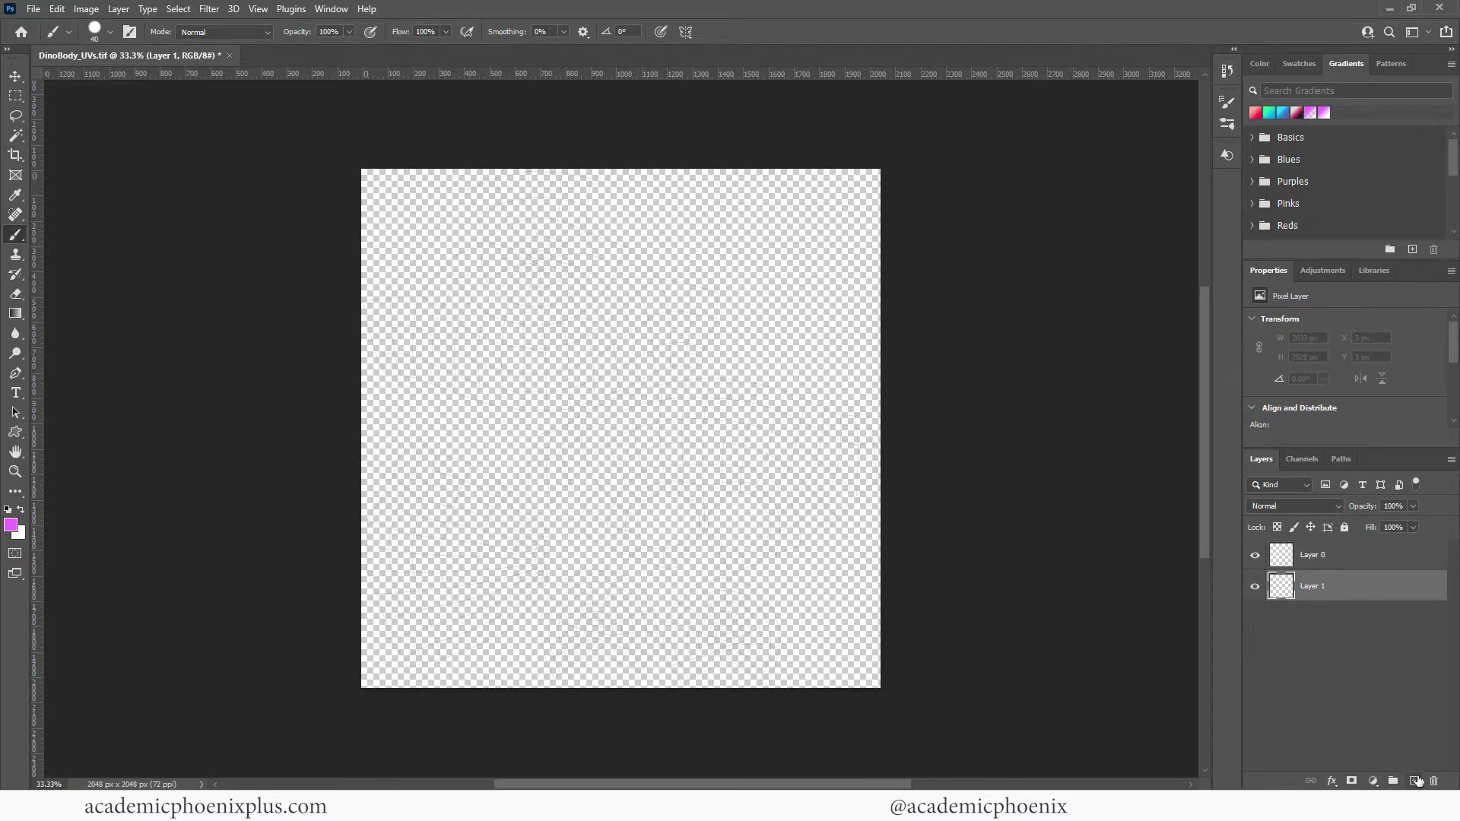
key("d")
key("shift+F5")
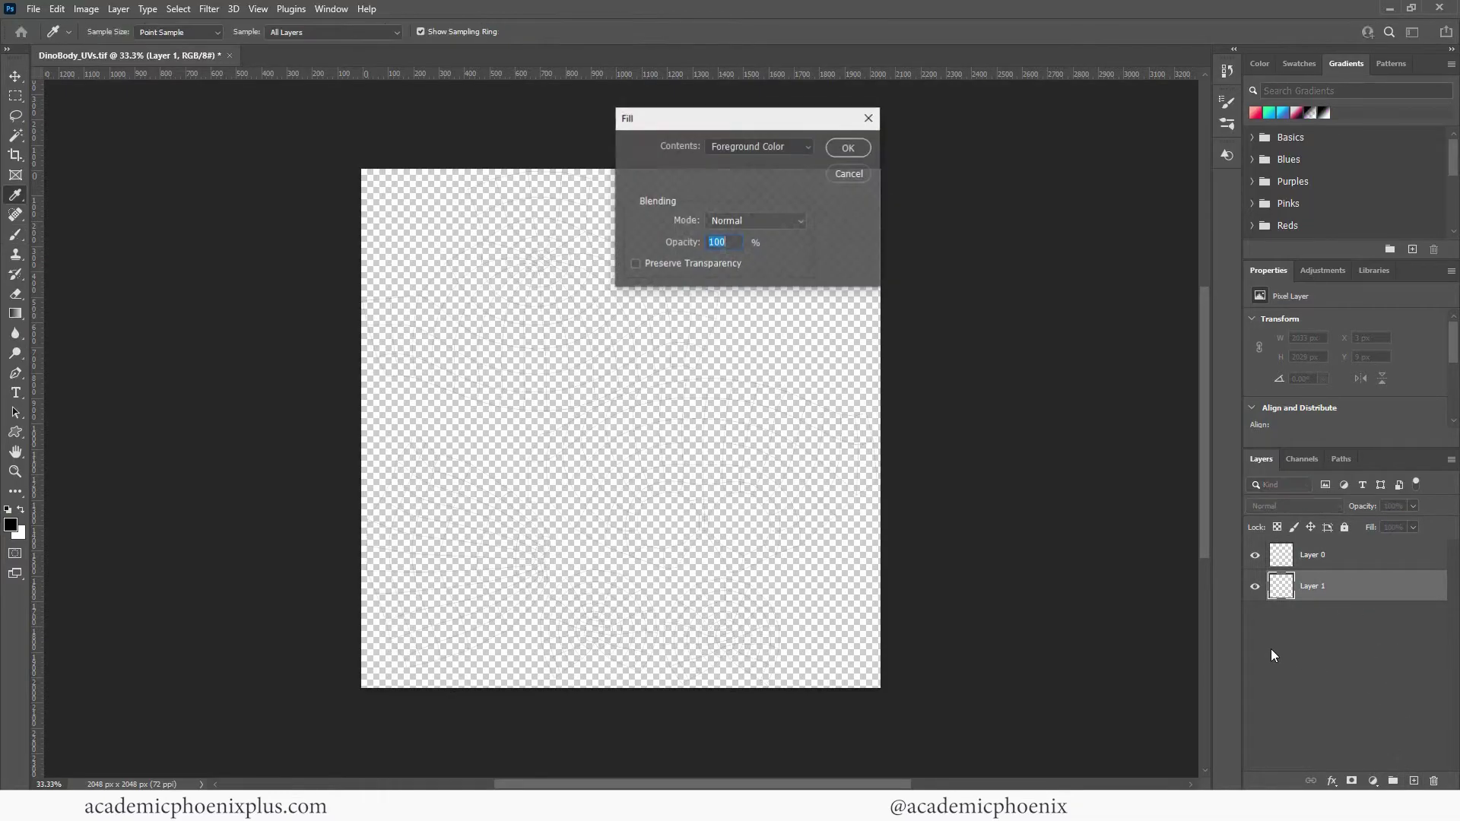
key("Return")
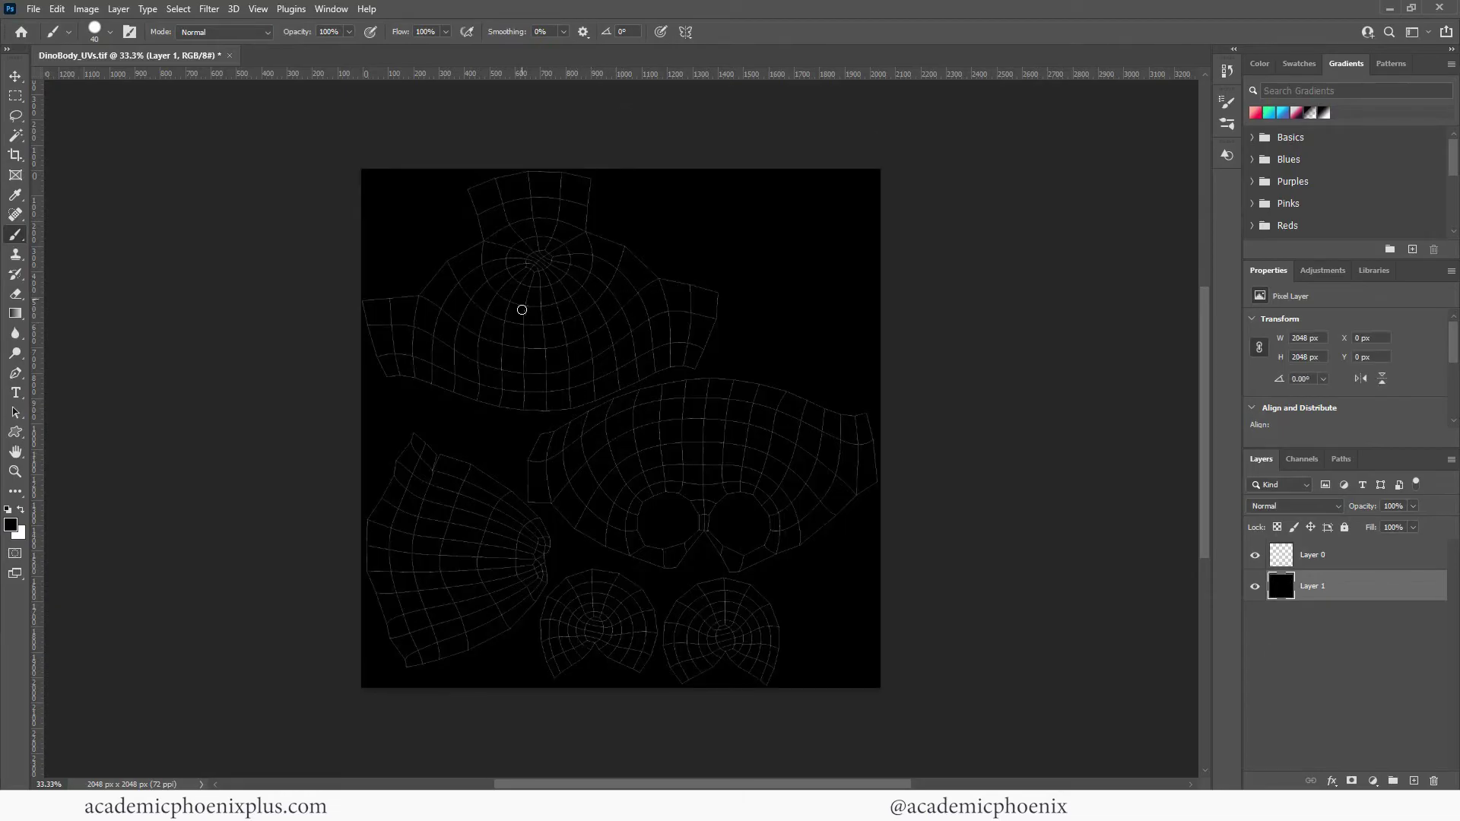
Add a layer above the black one and fill it with light blue 79b8ff.
left_click(1414, 781)
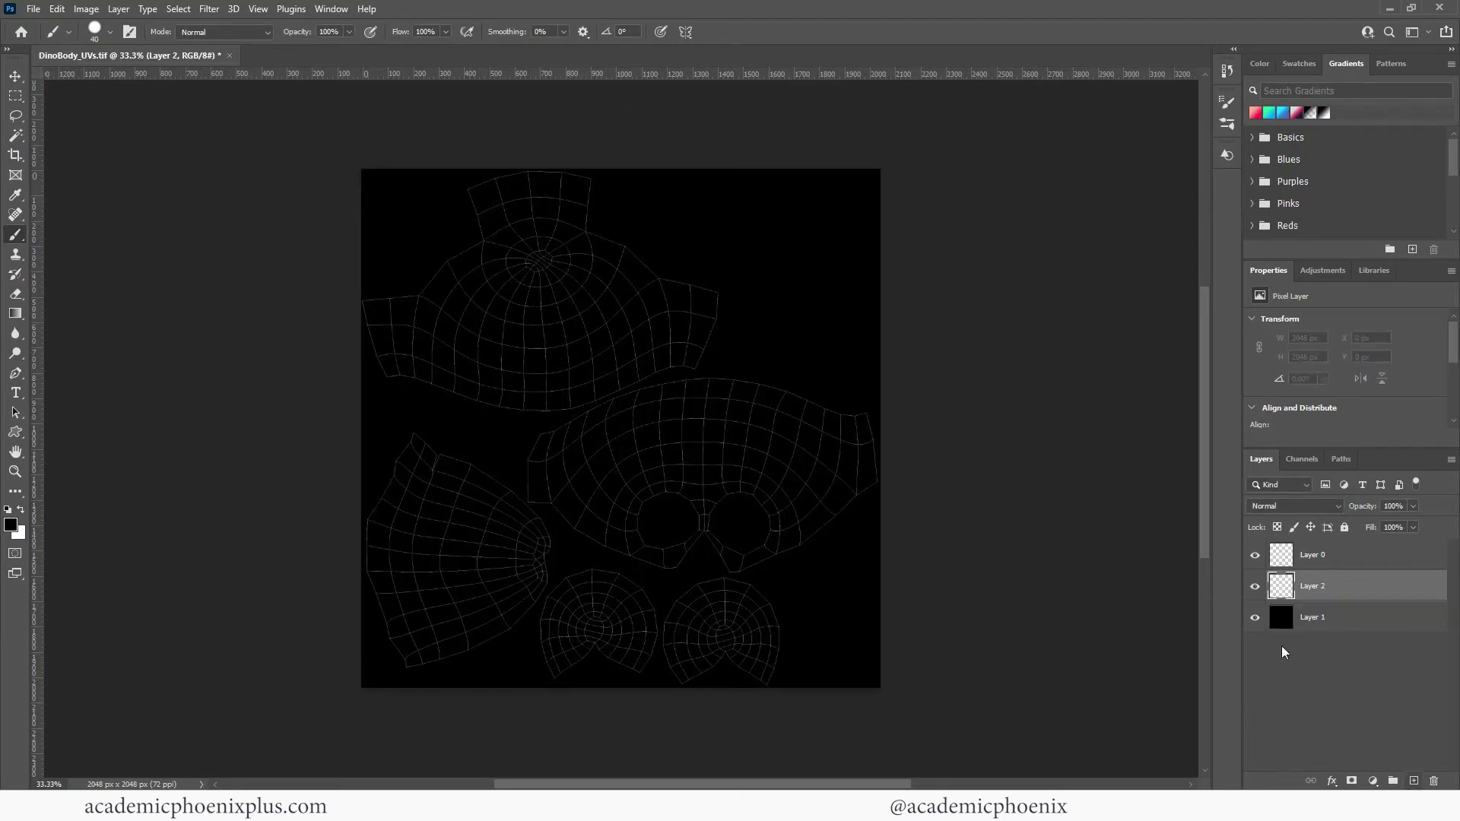
left_click(10, 525)
left_click(1267, 367)
left_click_drag(1217, 319, 1175, 261)
left_click(1415, 283)
key("shift+F5")
key("Return")
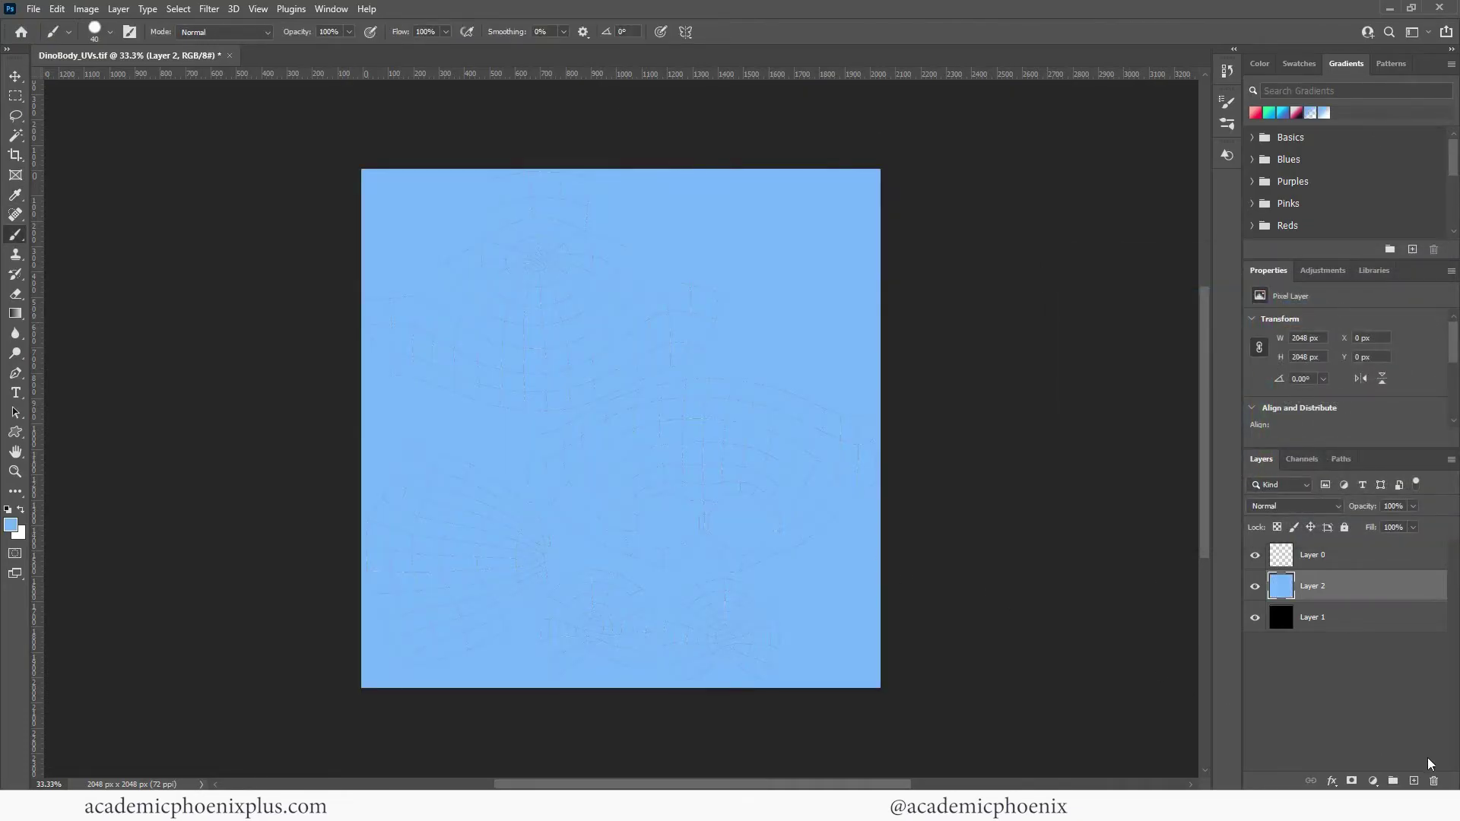
Add a layer above the light blue fill and choose yellow as the foreground color.
left_click(1414, 781)
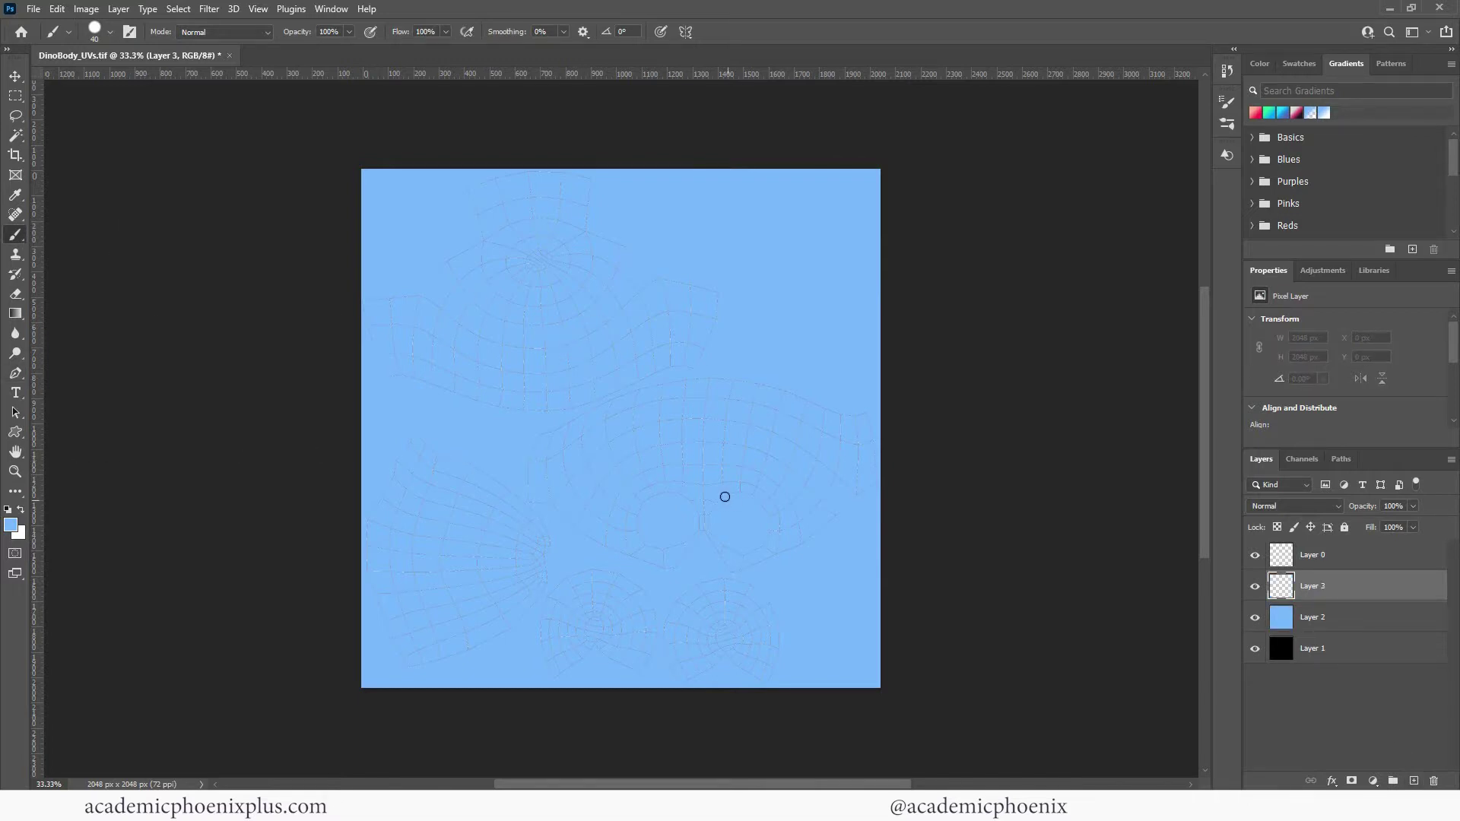
left_click(11, 525)
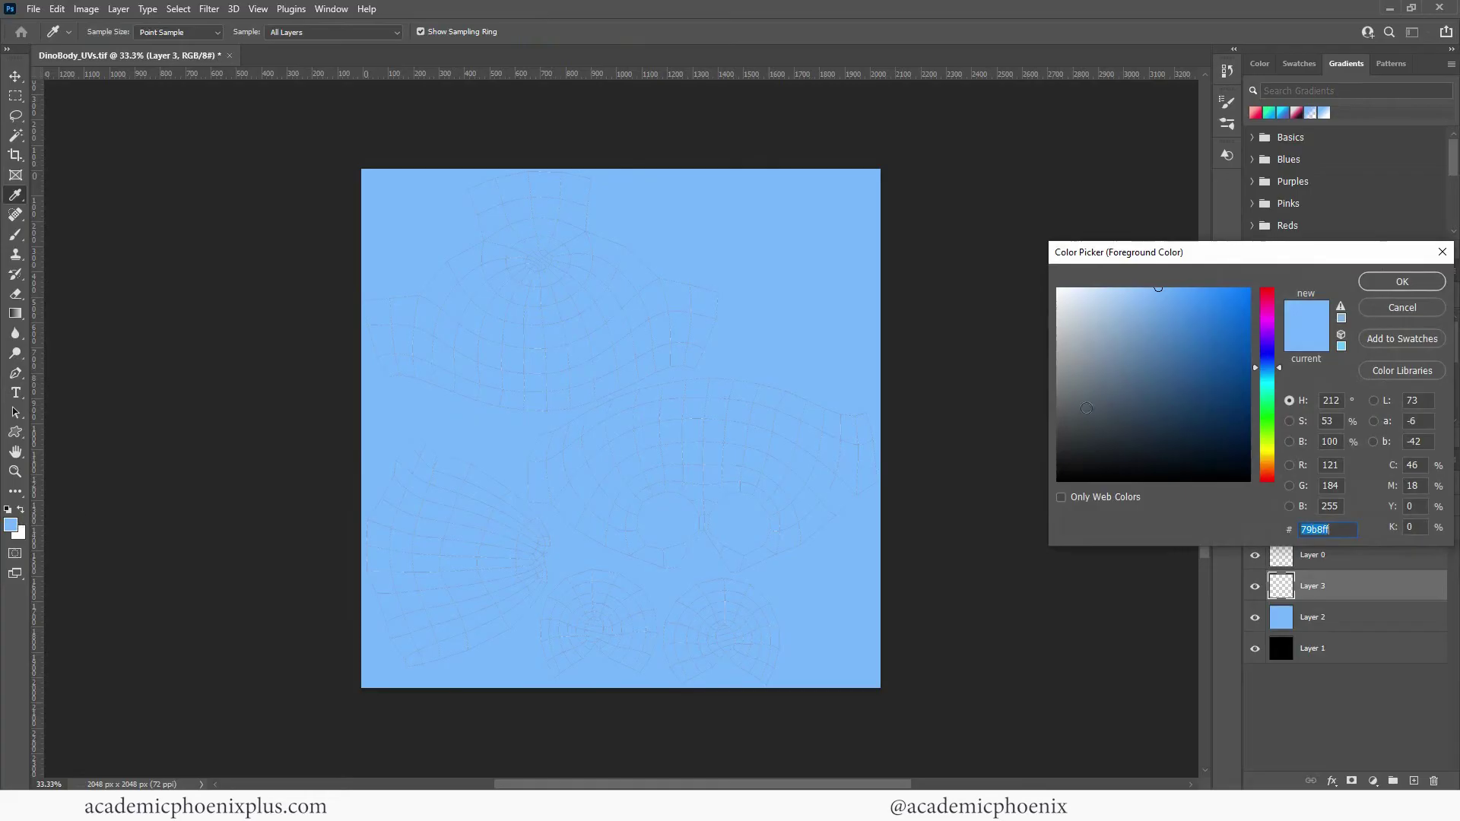
left_click(1267, 450)
left_click(1188, 290)
left_click_drag(1272, 462, 1272, 454)
left_click(1400, 282)
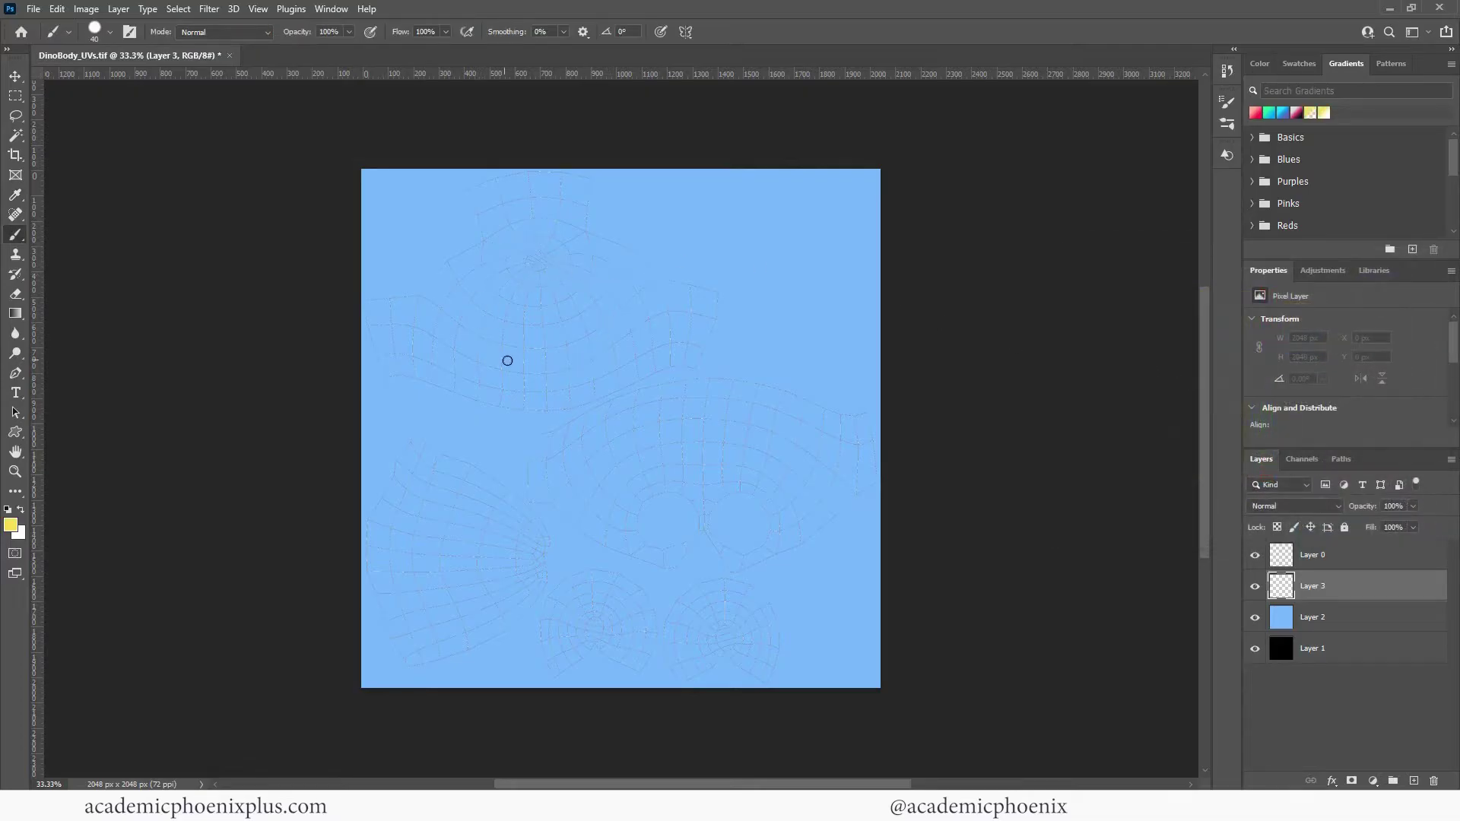
Paint a row of four progressively smaller yellow dots across the lower-left UV shell, ending with a 70 px brush.
key("bracketright")
key("bracketright")
key("bracketright")
key("bracketright")
key("bracketright")
key("bracketright")
left_click(406, 543)
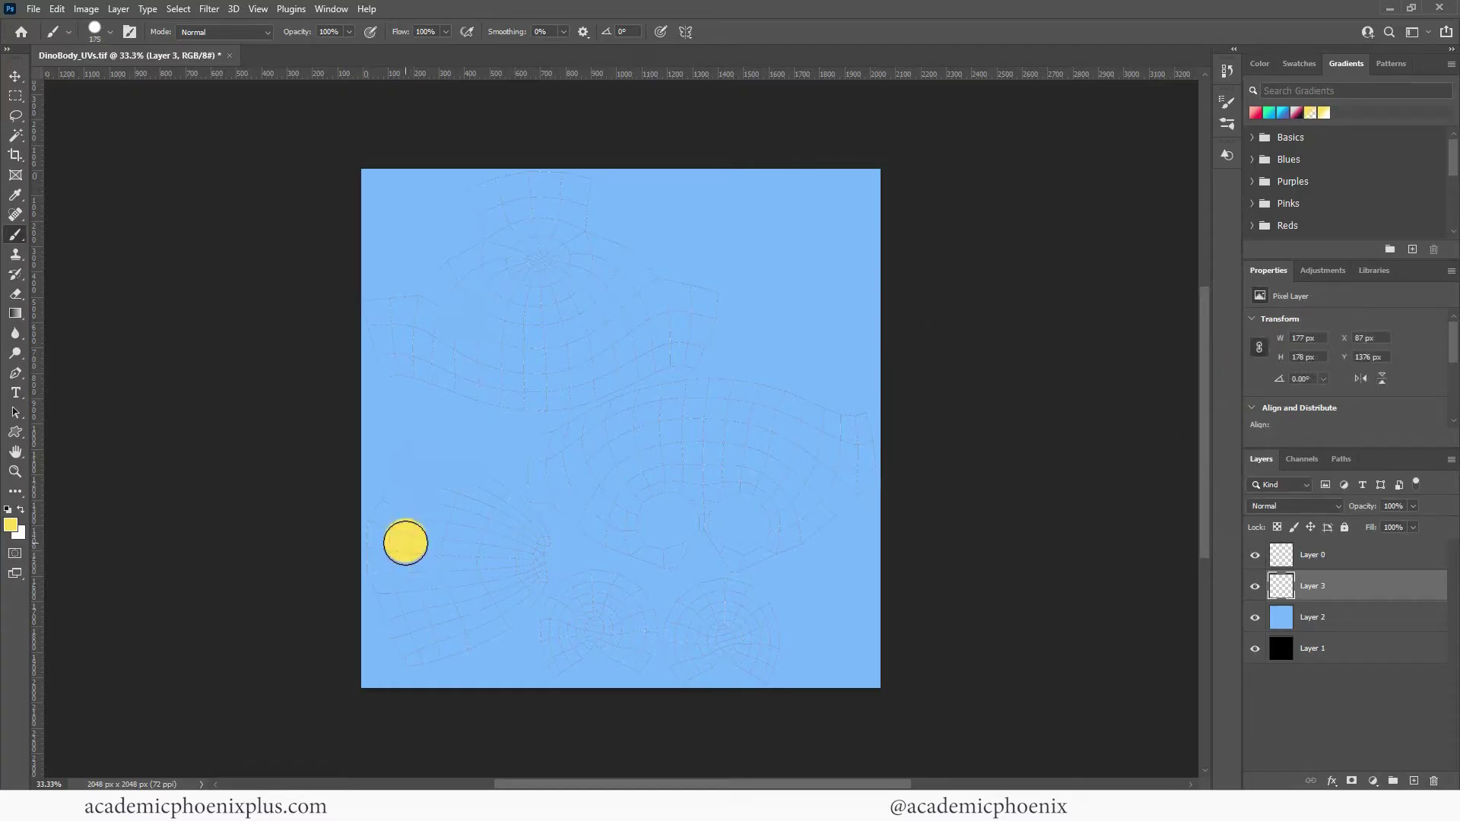
key("bracketleft")
key("bracketleft")
key("bracketleft")
left_click(454, 545)
left_click(489, 550)
key("bracketleft")
key("bracketleft")
left_click(519, 550)
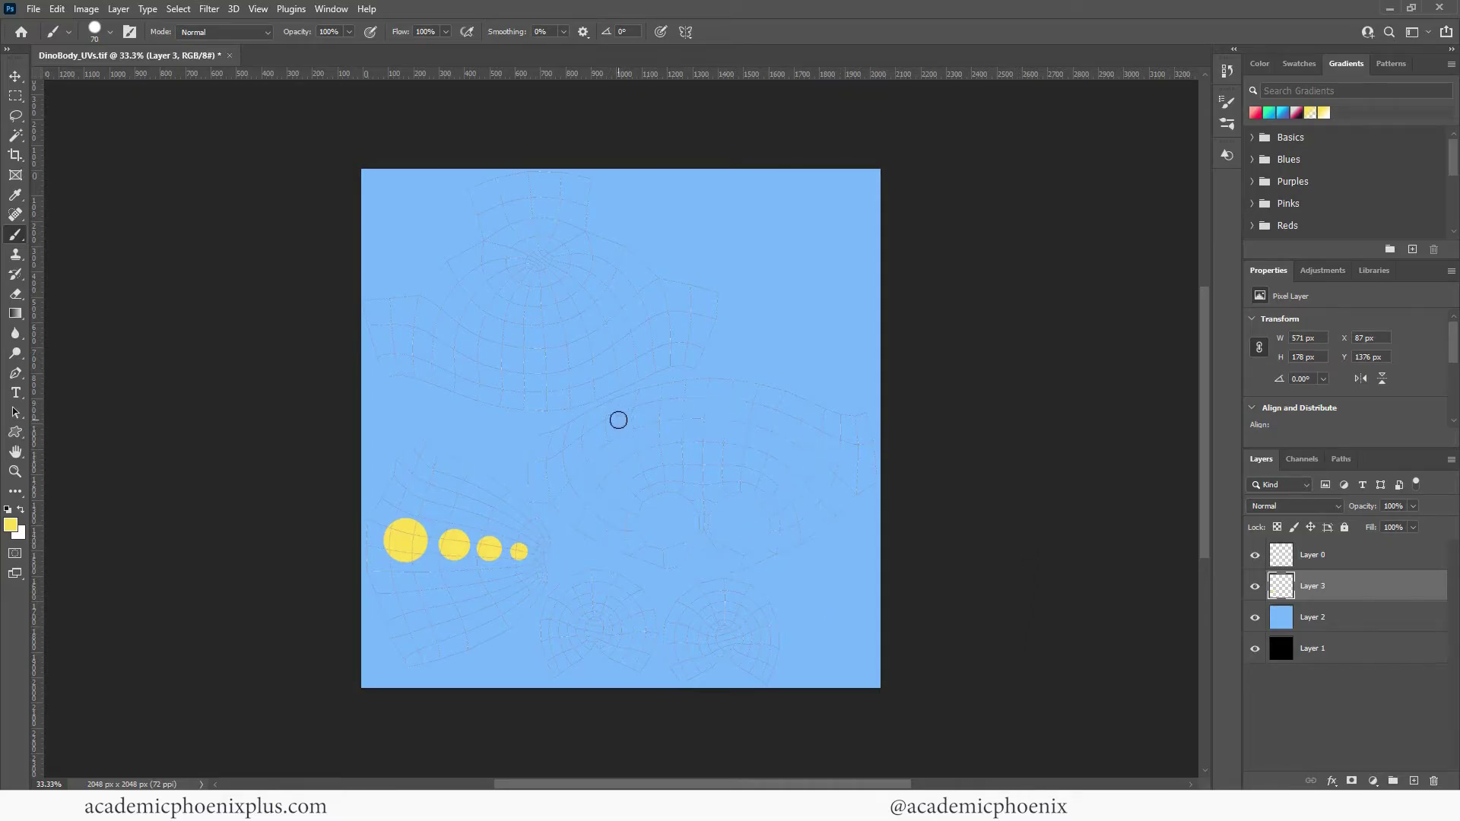
Try two curved yellow stripes with a 50 px brush across the upper part of the UV shell with the leg openings.
key("bracketleft")
left_click_drag(645, 414, 742, 412)
left_click_drag(644, 447, 749, 440)
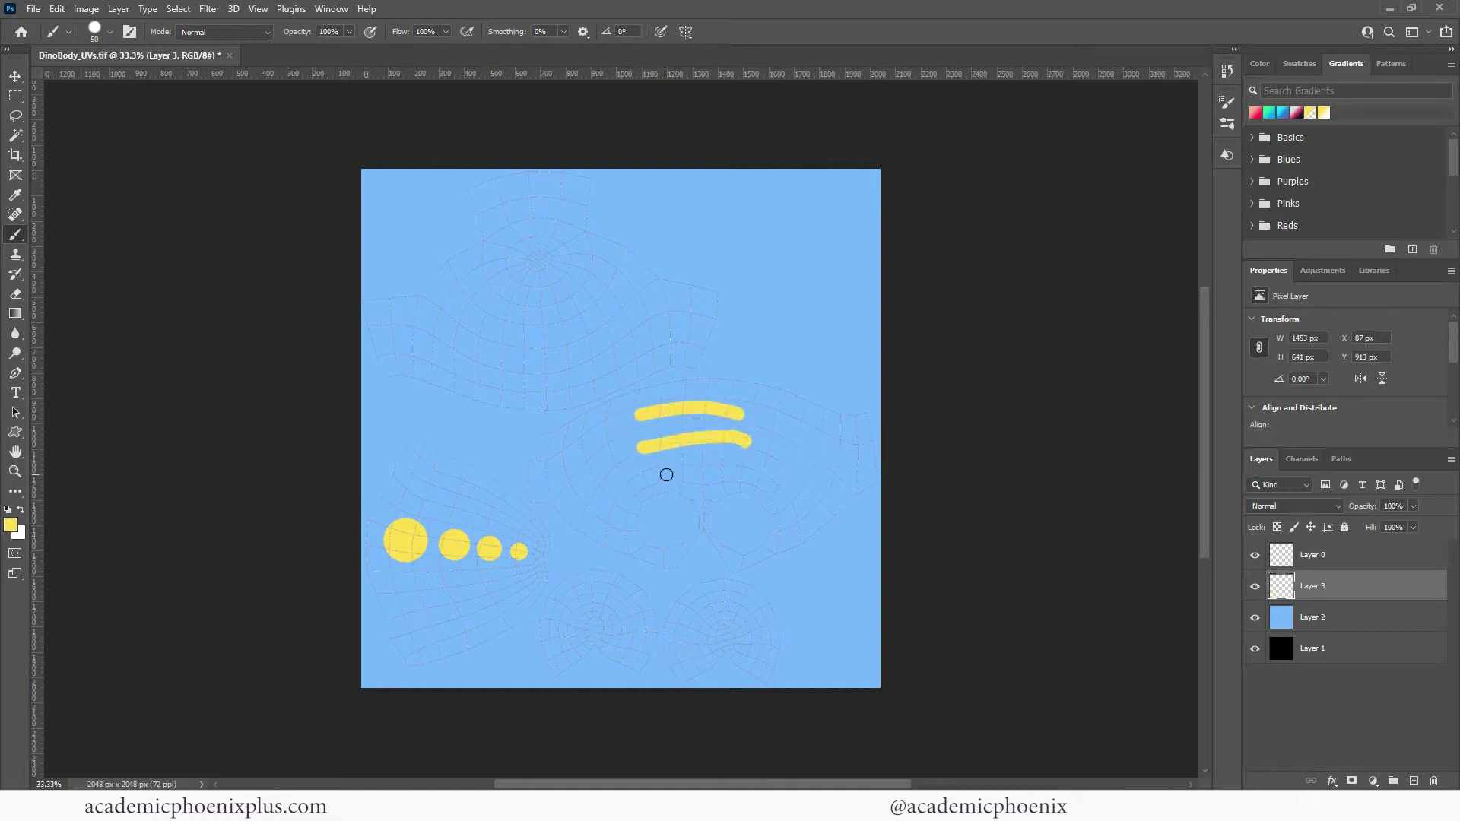
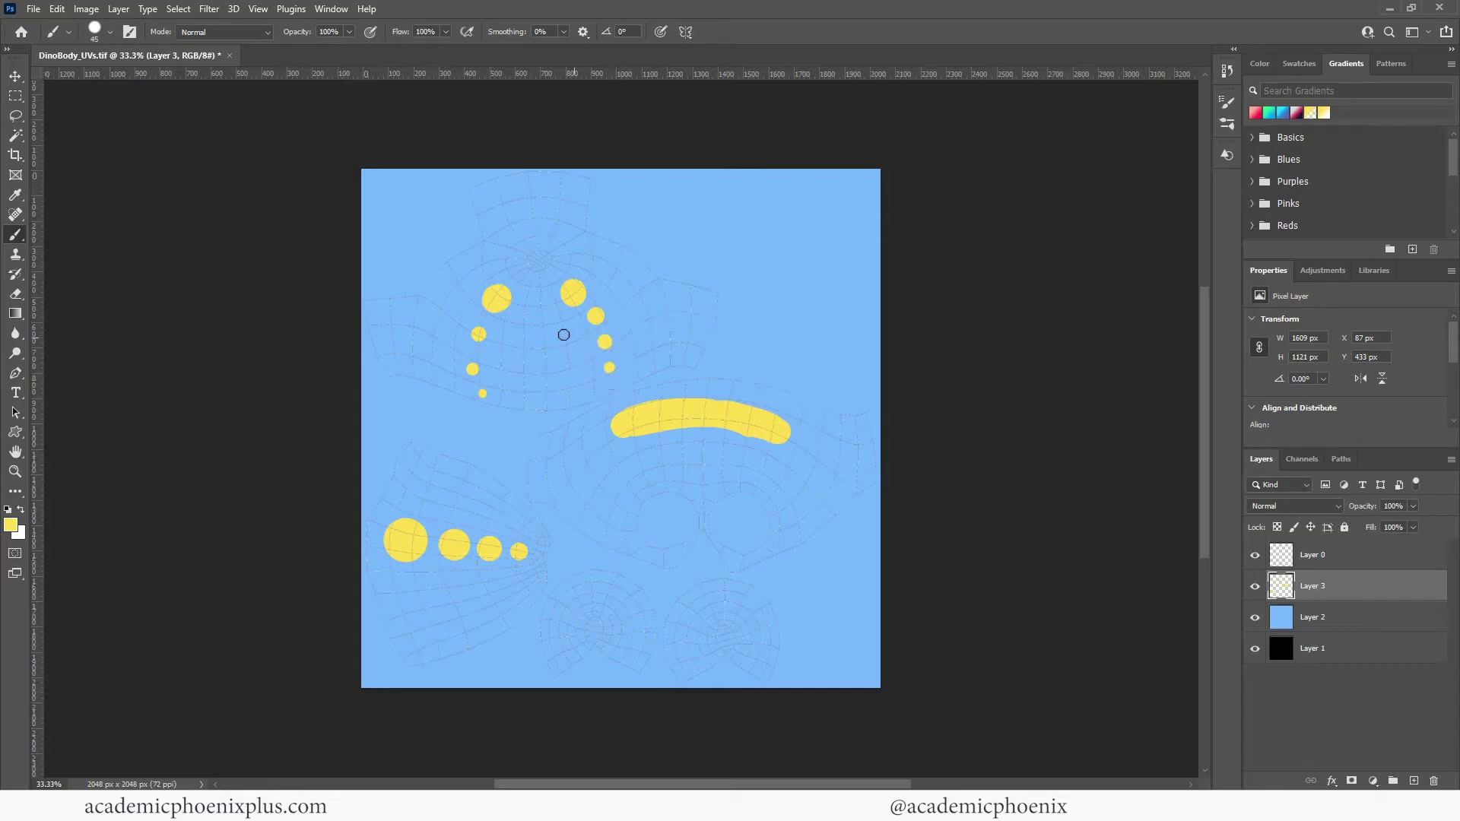
Enlarge the brush and paint one large yellow dot on the upper flap of the topmost UV shell.
key("bracketright")
key("bracketright")
key("bracketright")
key("bracketright")
key("bracketright")
key("bracketright")
key("bracketright")
left_click(528, 206)
Paint a yellow dot on each side flap of the topmost UV shell with a 100 px brush.
key("bracketleft")
key("bracketleft")
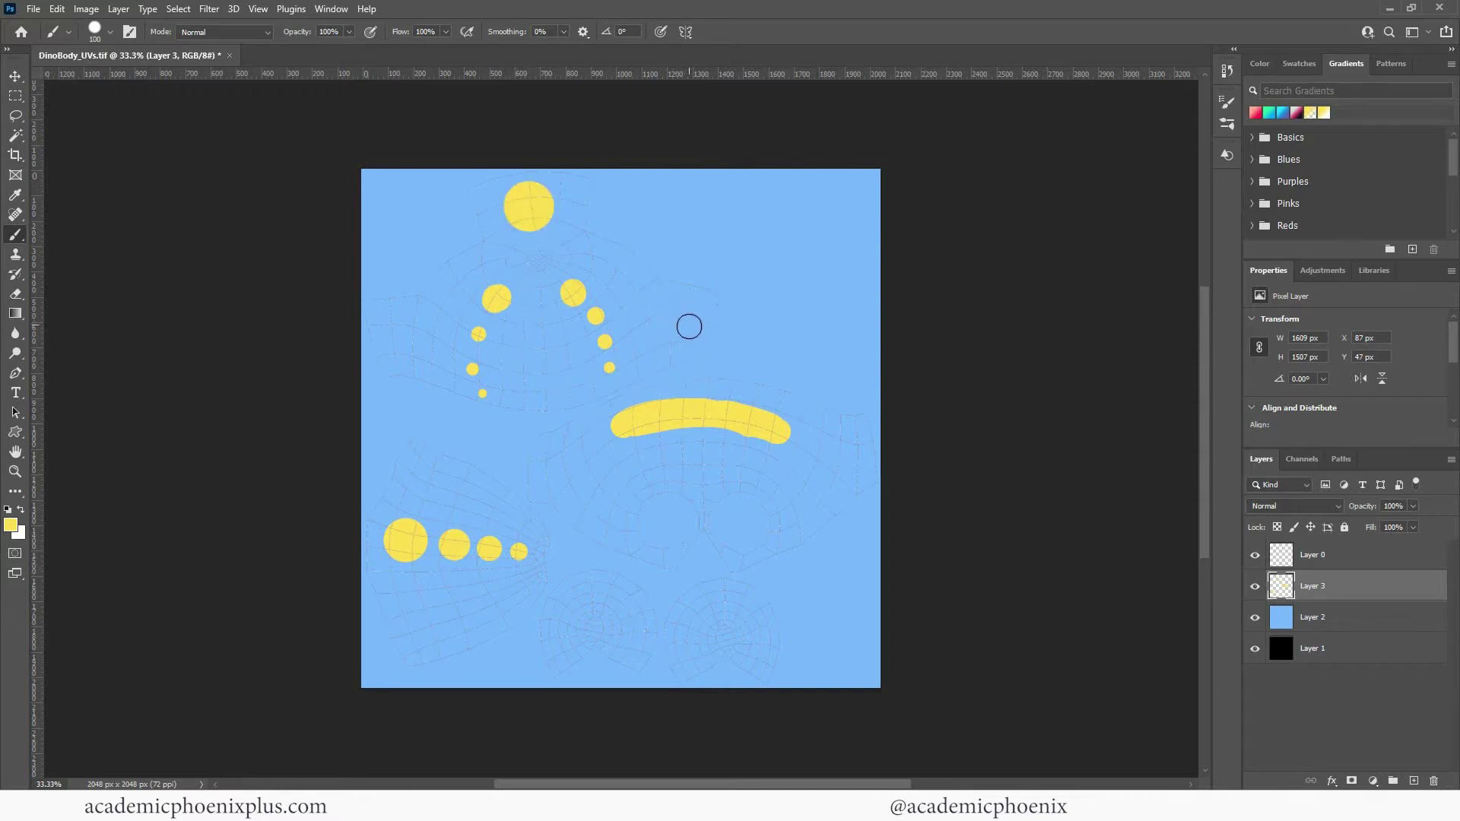
left_click(694, 326)
left_click(395, 343)
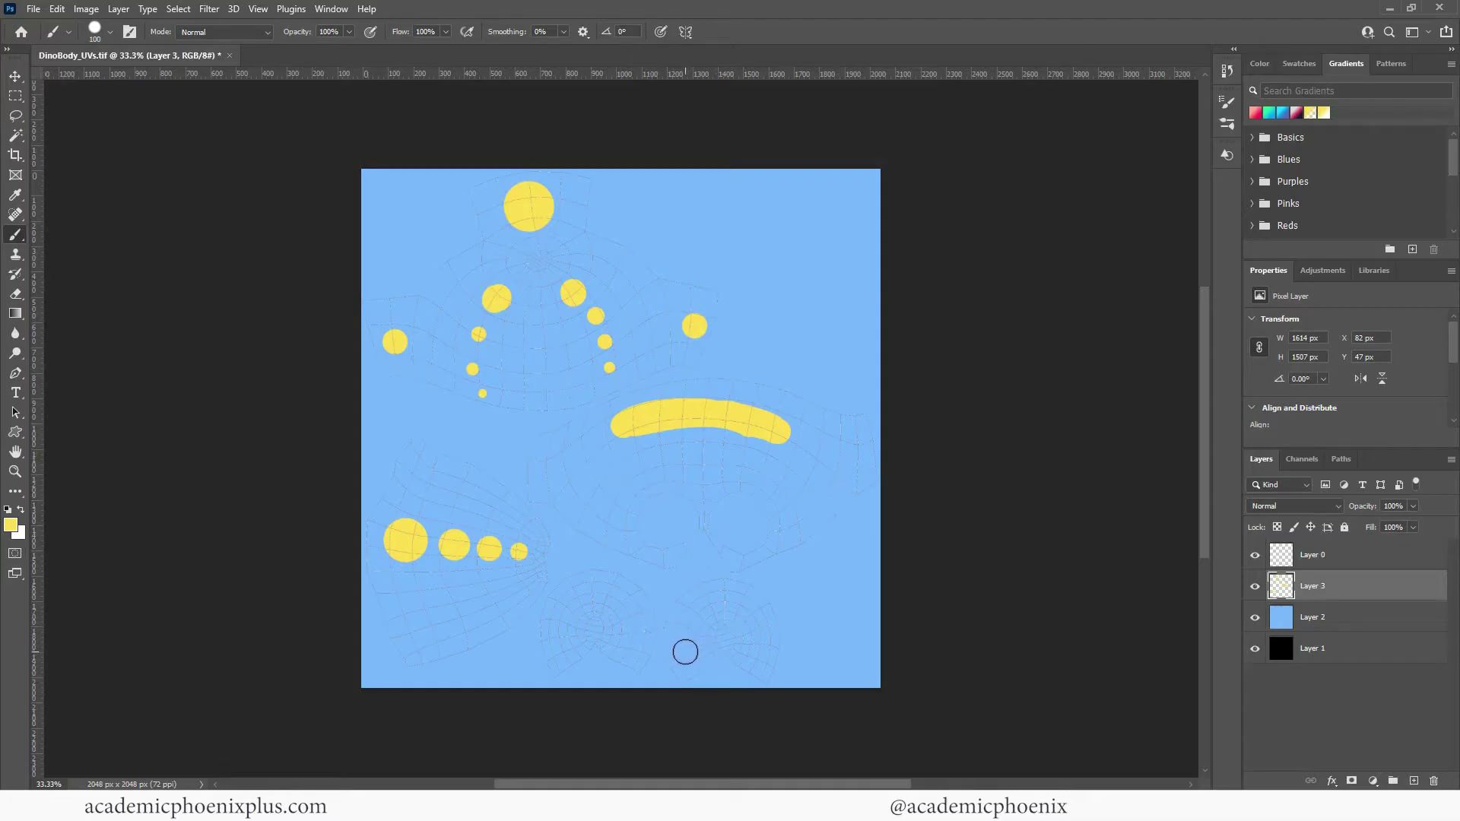
Sample the light blue fill, change the foreground to a darker blue, and add a layer above the light blue one.
key("bracketleft")
key("bracketleft")
key("bracketleft")
key("bracketleft")
left_click(1348, 624)
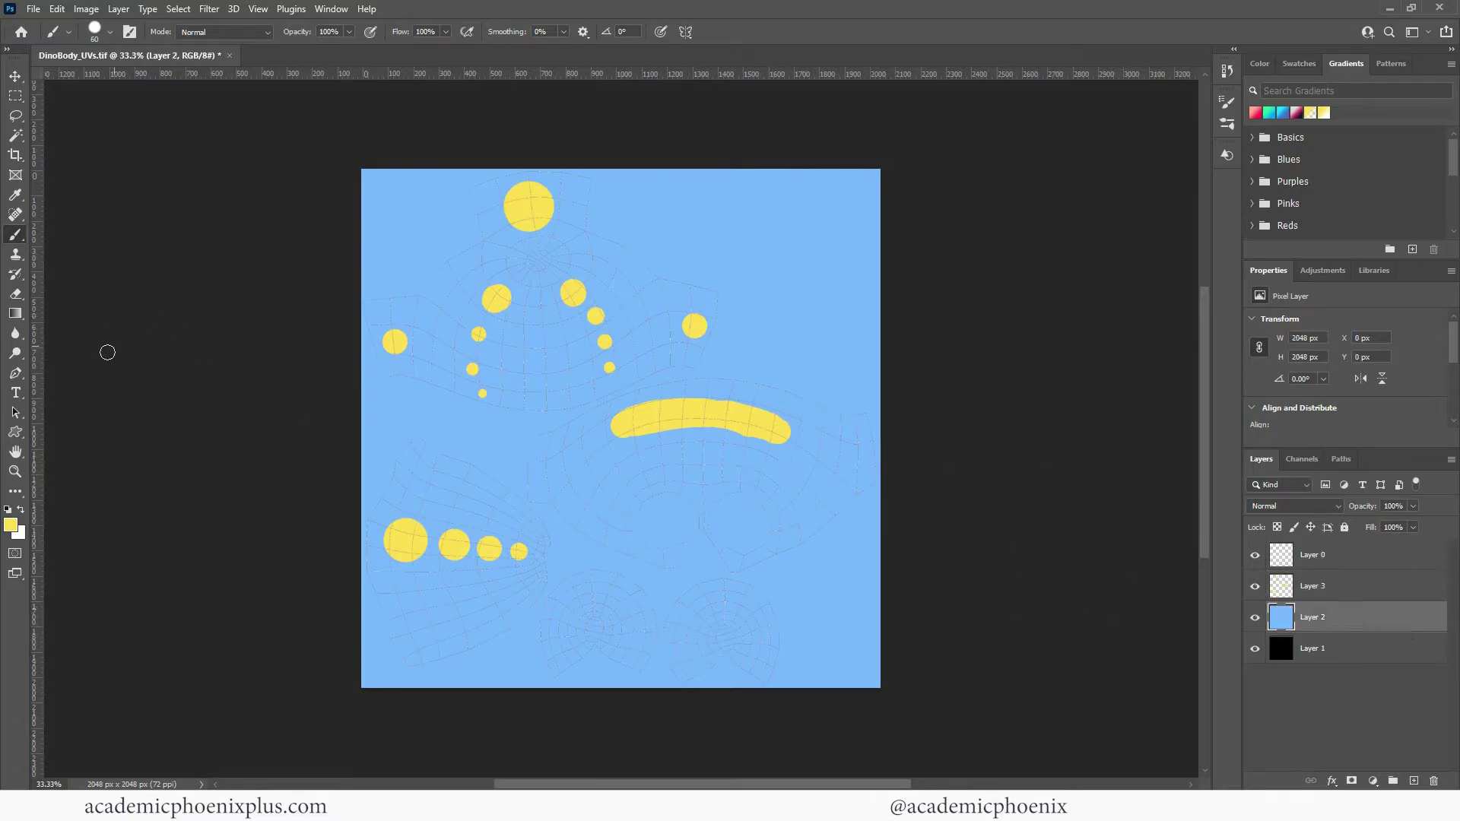
left_click(16, 315)
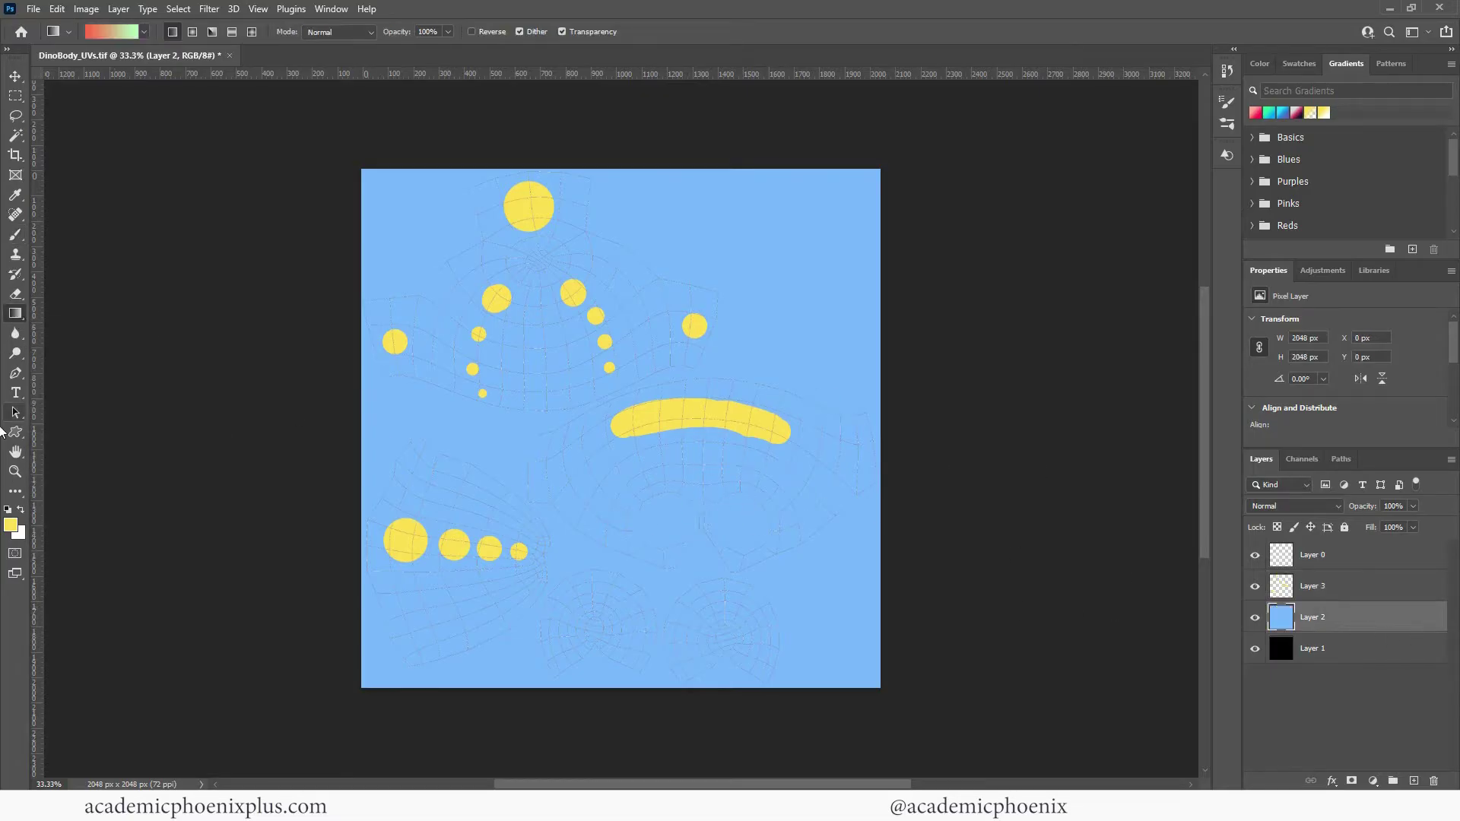
left_click(15, 235)
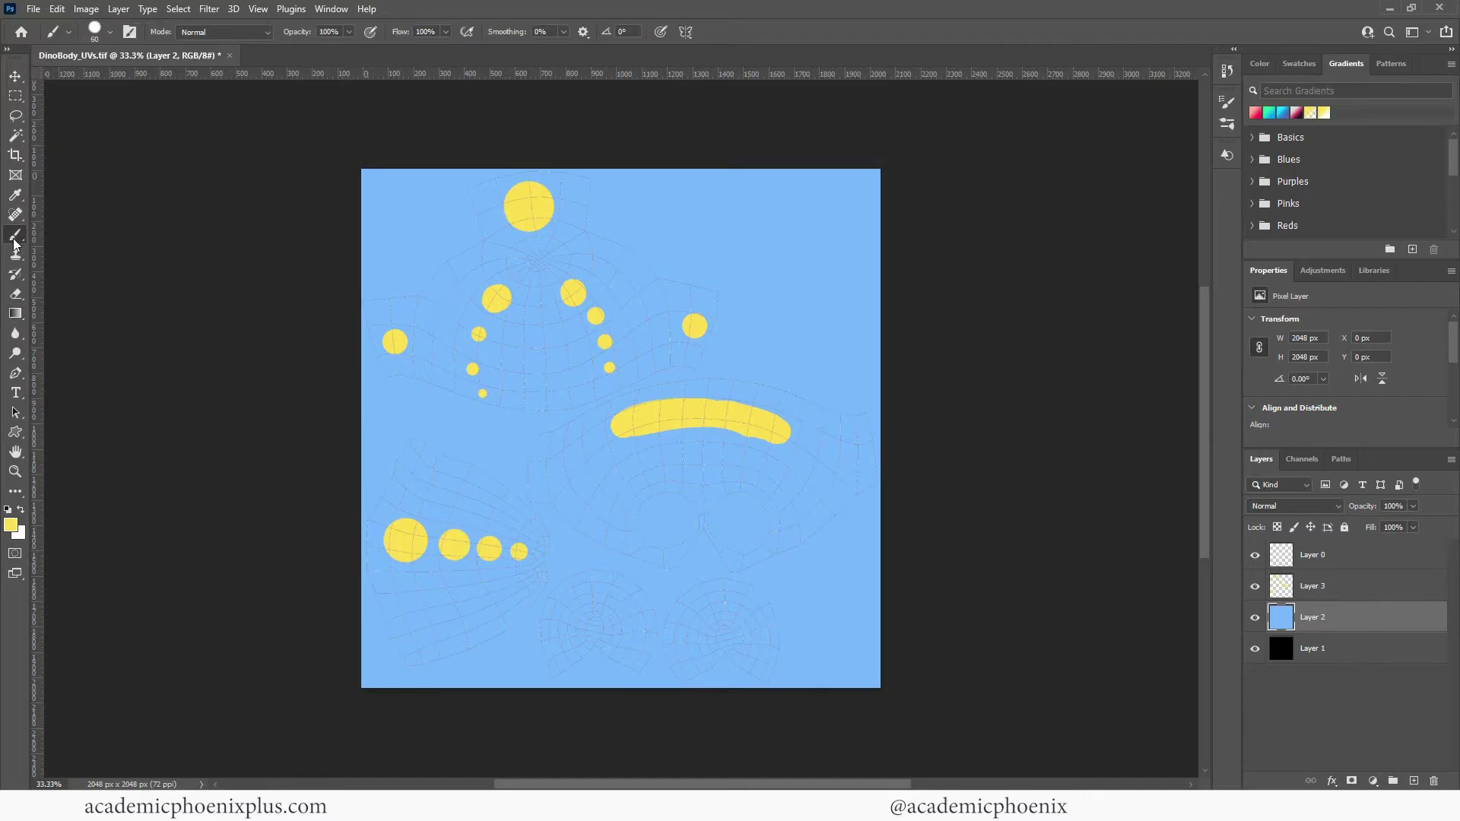
left_click(715, 217, "alt")
left_click(12, 525)
left_click(1205, 346)
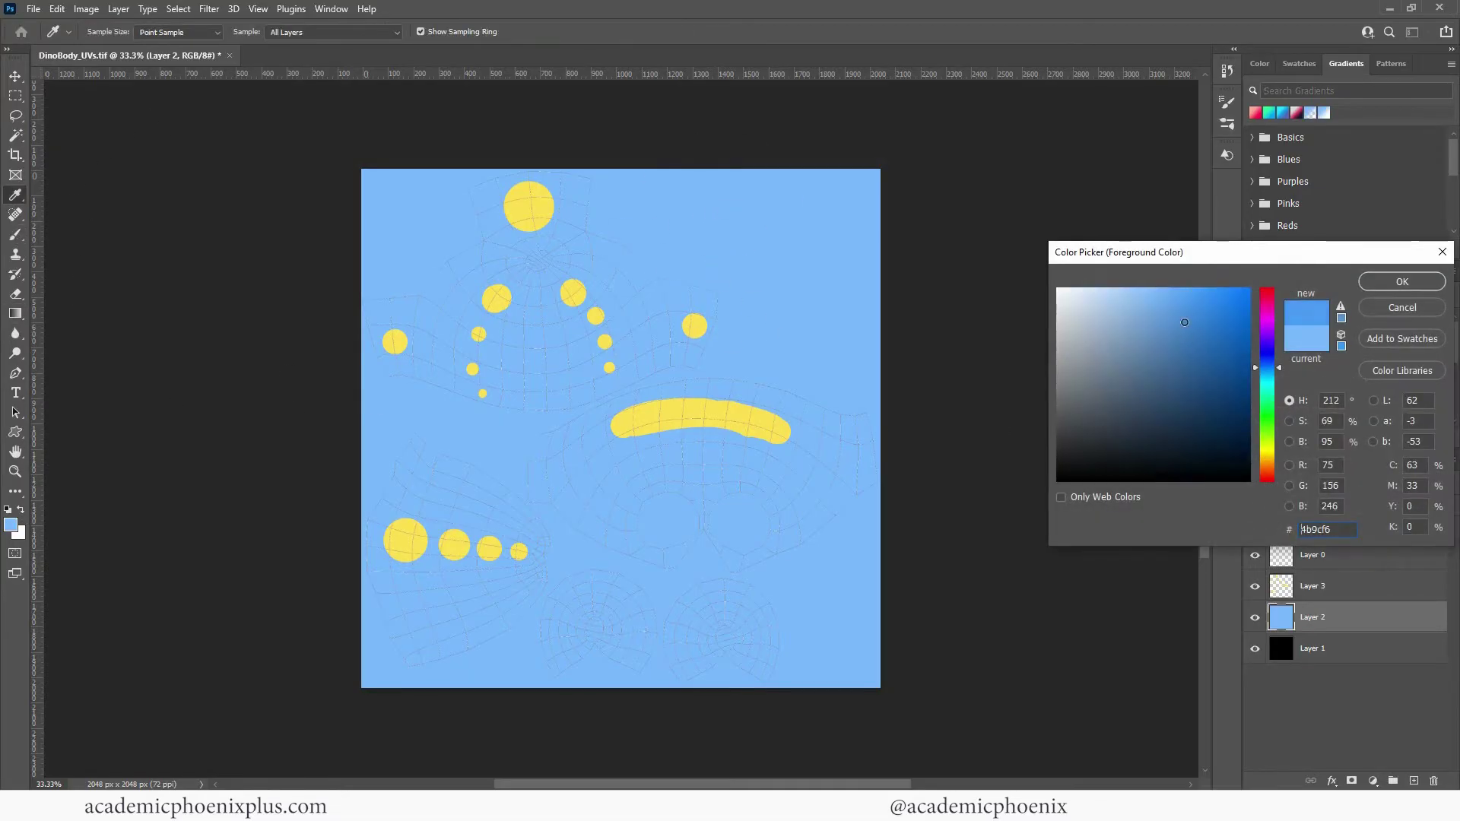
left_click(1403, 282)
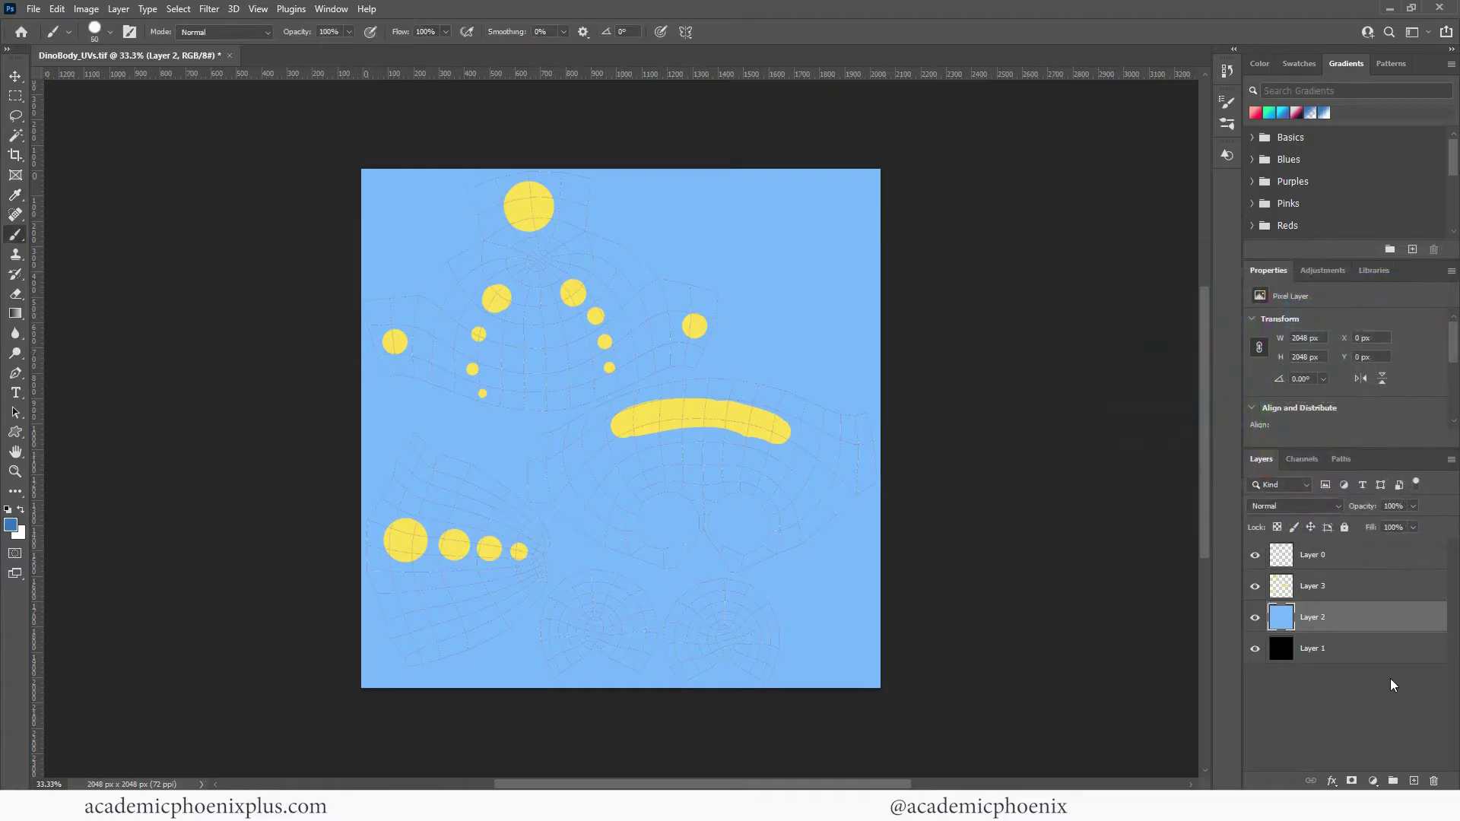
left_click(1414, 781)
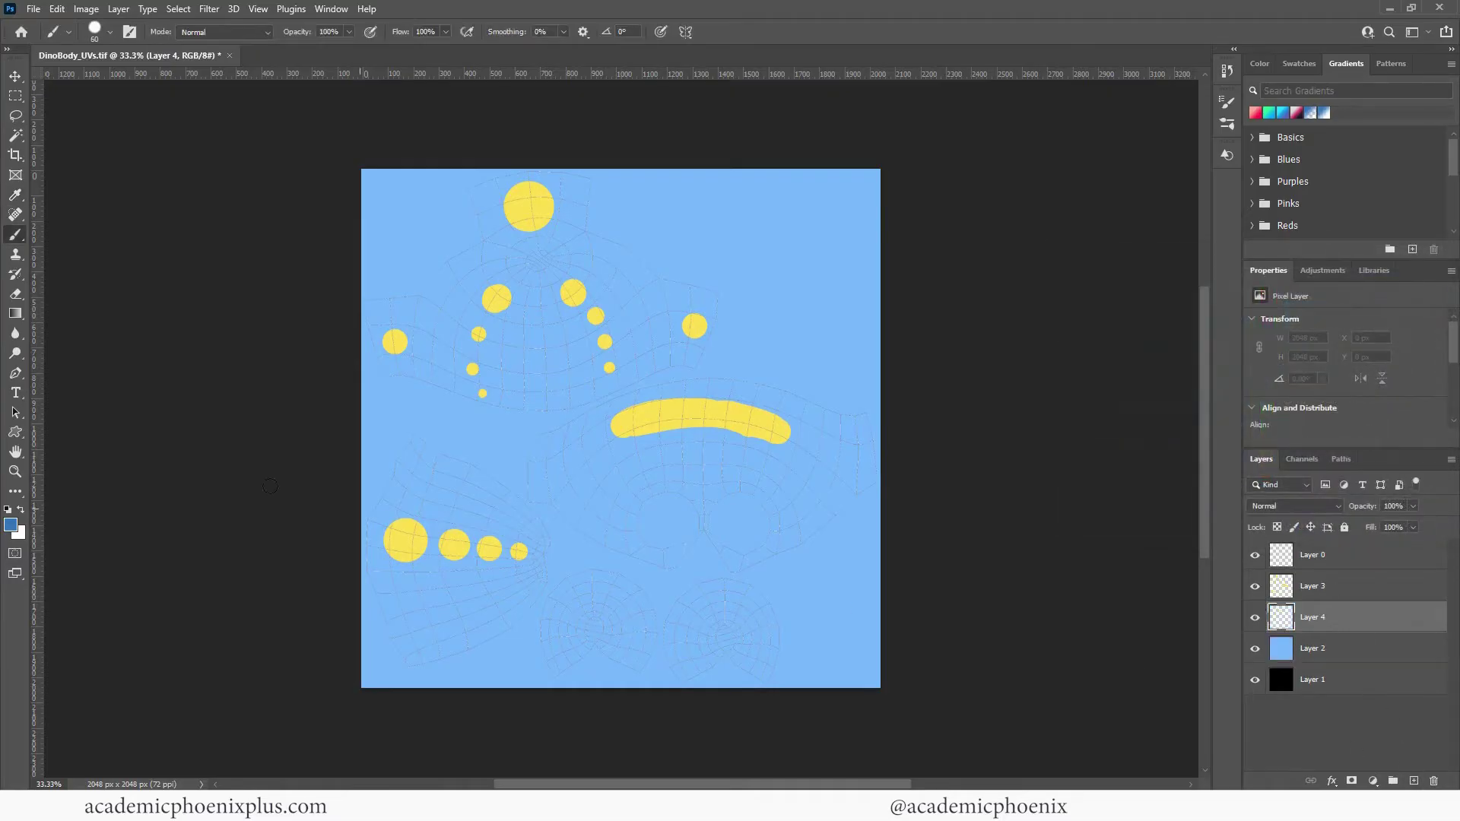
Paint dark blue shading with a 600 px soft brush over the leg openings, the lower-left shell's outer edge and the topmost shell's flaps.
left_click(110, 33)
left_click(124, 241)
left_click(398, 440)
key("bracketright")
key("bracketright")
key("bracketright")
key("bracketright")
key("bracketright")
key("bracketright")
key("bracketright")
key("bracketright")
key("bracketright")
key("bracketright")
key("bracketright")
key("bracketright")
key("bracketright")
mouse_move(771, 515)
left_mouse_down()
mouse_move(714, 503)
mouse_move(653, 520)
left_mouse_up()
mouse_move(381, 482)
left_mouse_down()
mouse_move(359, 618)
mouse_move(391, 668)
left_mouse_up()
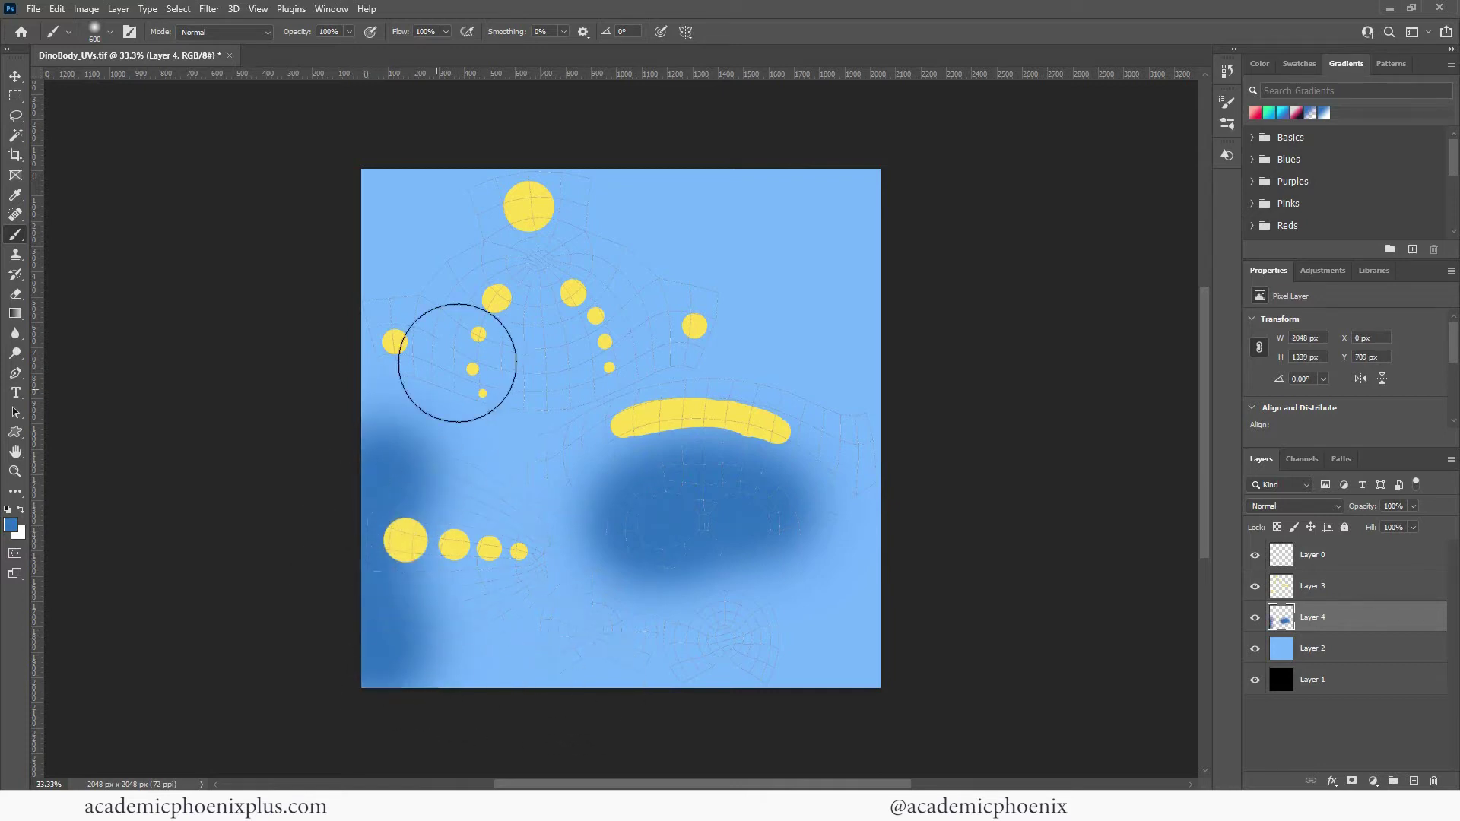
mouse_move(483, 228)
left_mouse_down()
mouse_move(601, 199)
mouse_move(658, 217)
mouse_move(713, 269)
mouse_move(698, 299)
mouse_move(441, 212)
mouse_move(452, 215)
mouse_move(390, 274)
mouse_move(354, 365)
left_mouse_up()
mouse_move(760, 277)
left_mouse_down()
mouse_move(759, 306)
mouse_move(711, 318)
left_mouse_up()
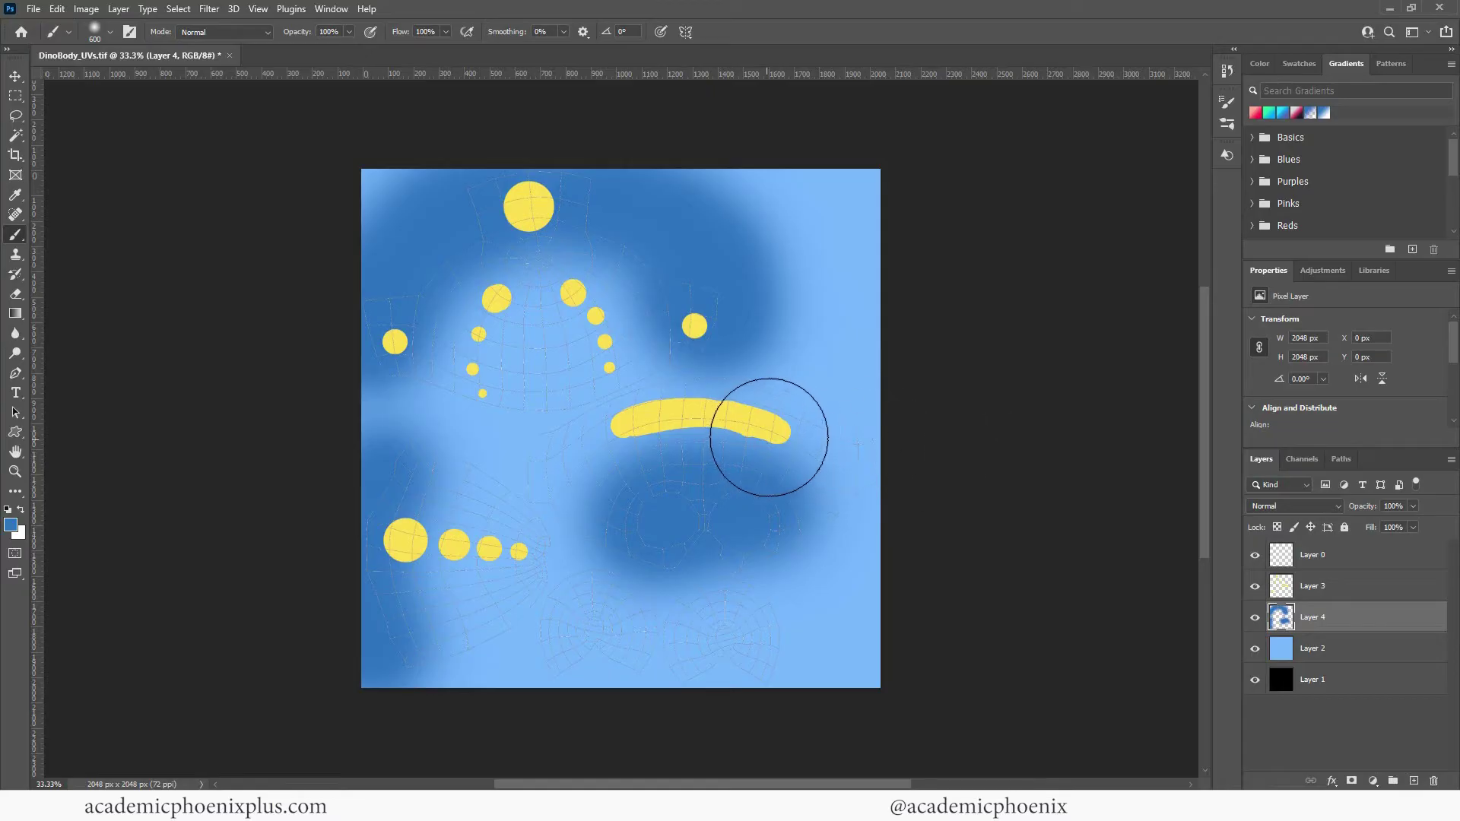
Erase the dark blue spill above the yellow stripe and around the two foot shells with a 100 px hard eraser.
key("e")
key("e")
mouse_move(733, 391)
left_mouse_down()
mouse_move(639, 405)
mouse_move(688, 385)
left_mouse_up()
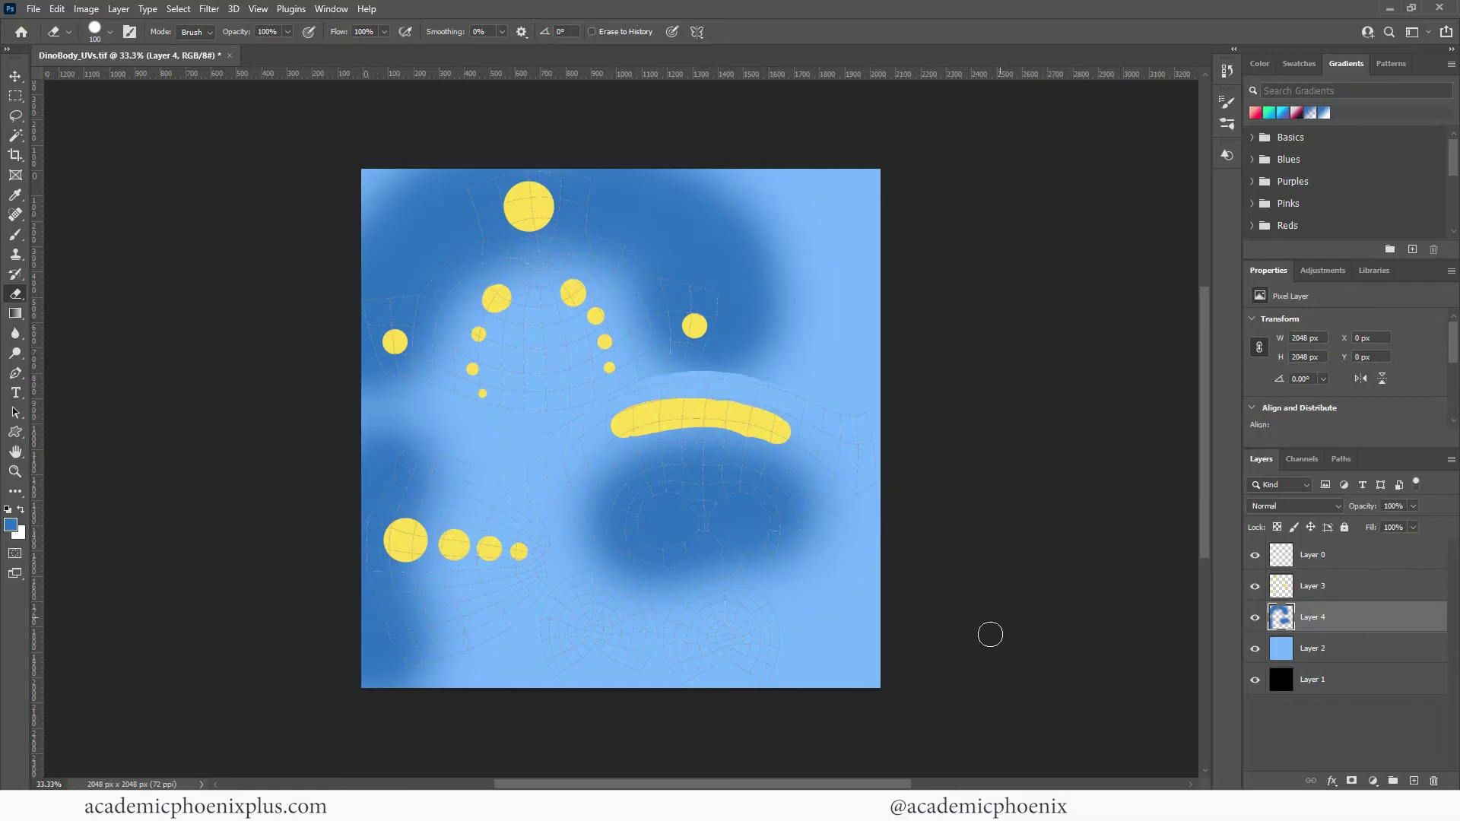
left_click_drag(629, 613, 647, 603)
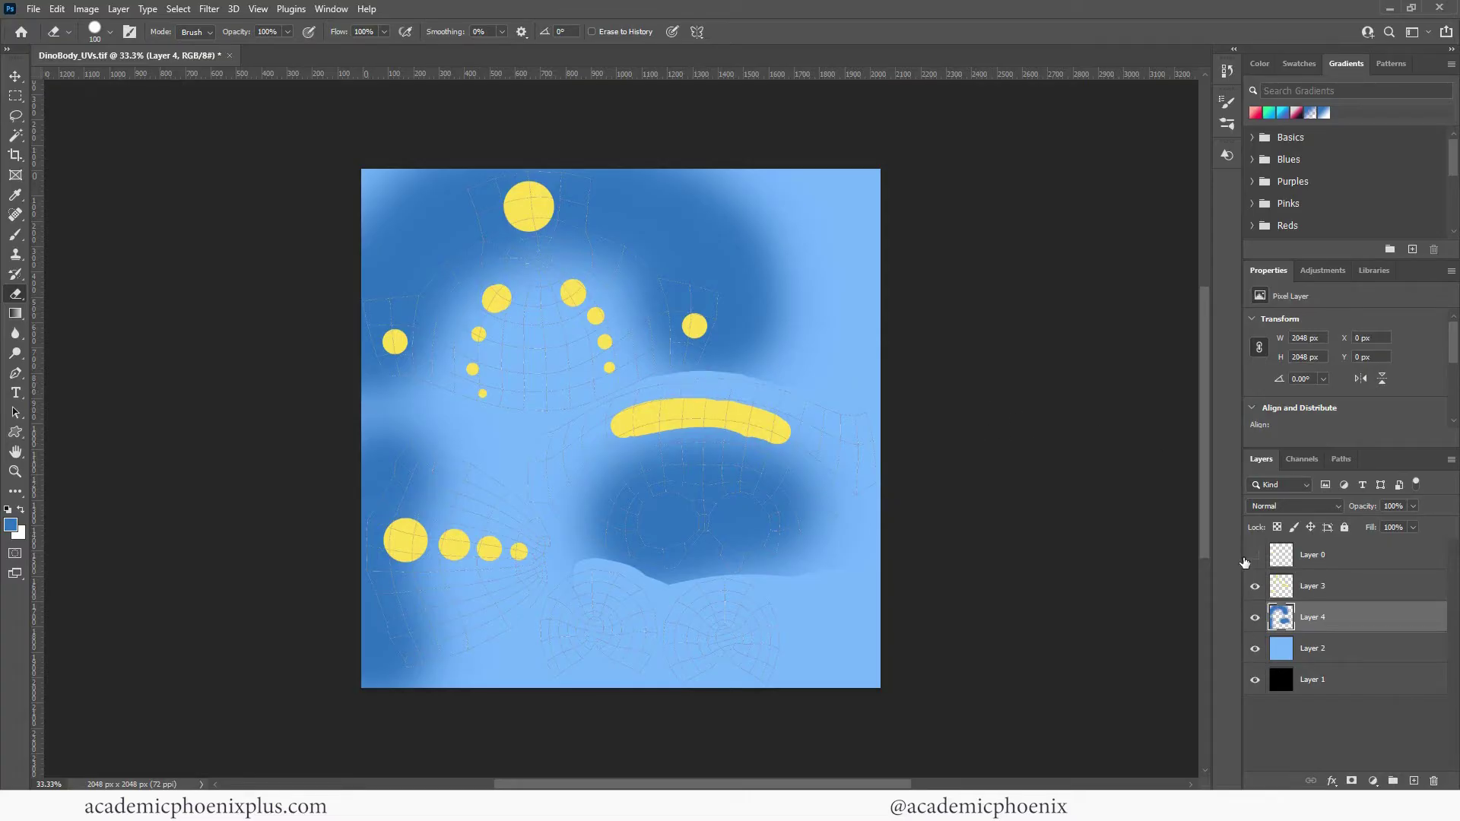
Save the texture under the name DinoBody_CLR2 as an uncompressed TIFF with interleaved pixel order in the images folder.
key("ctrl")
key("ctrl+shift+s")
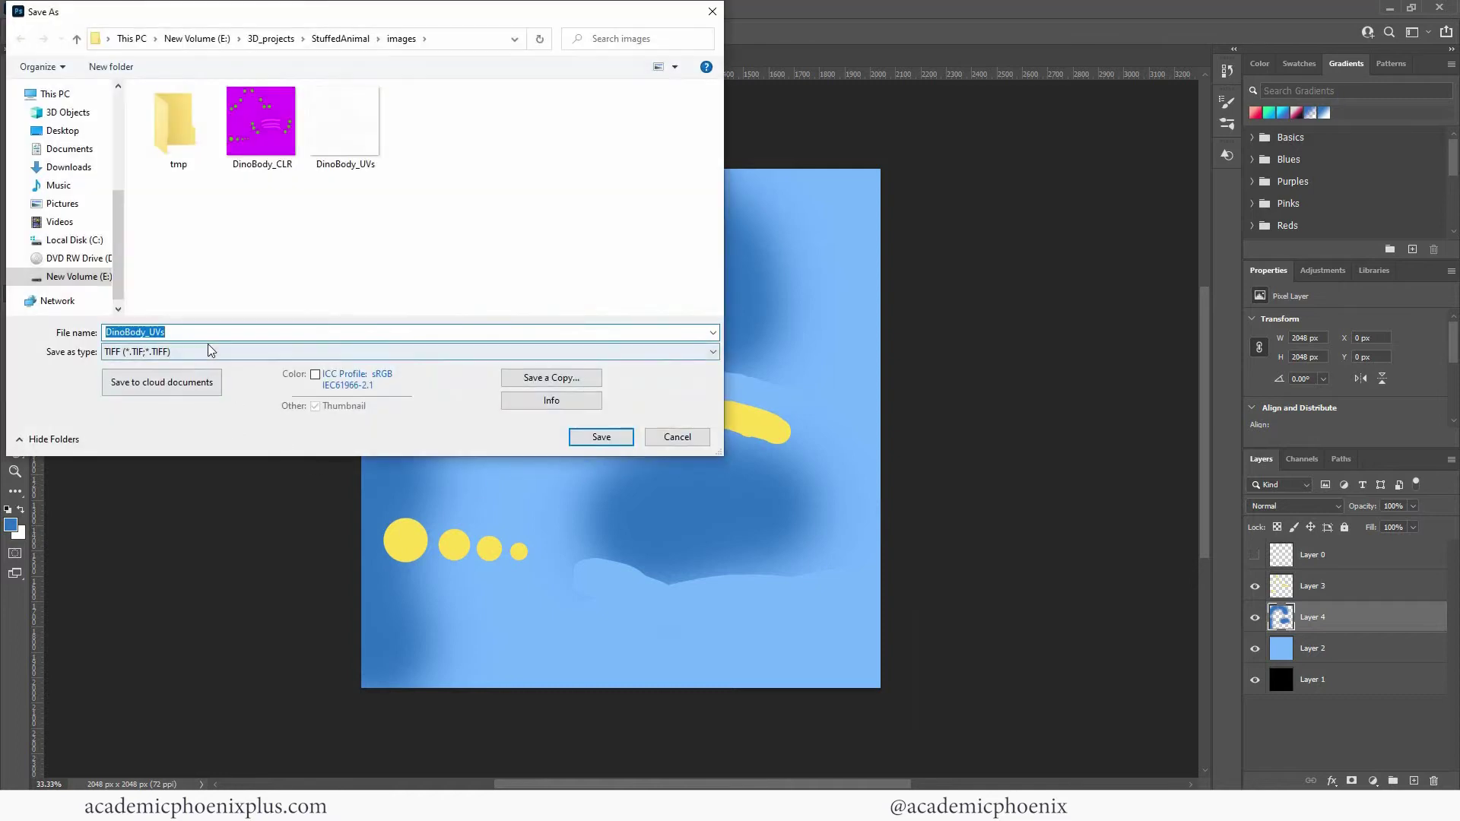
left_click(182, 335)
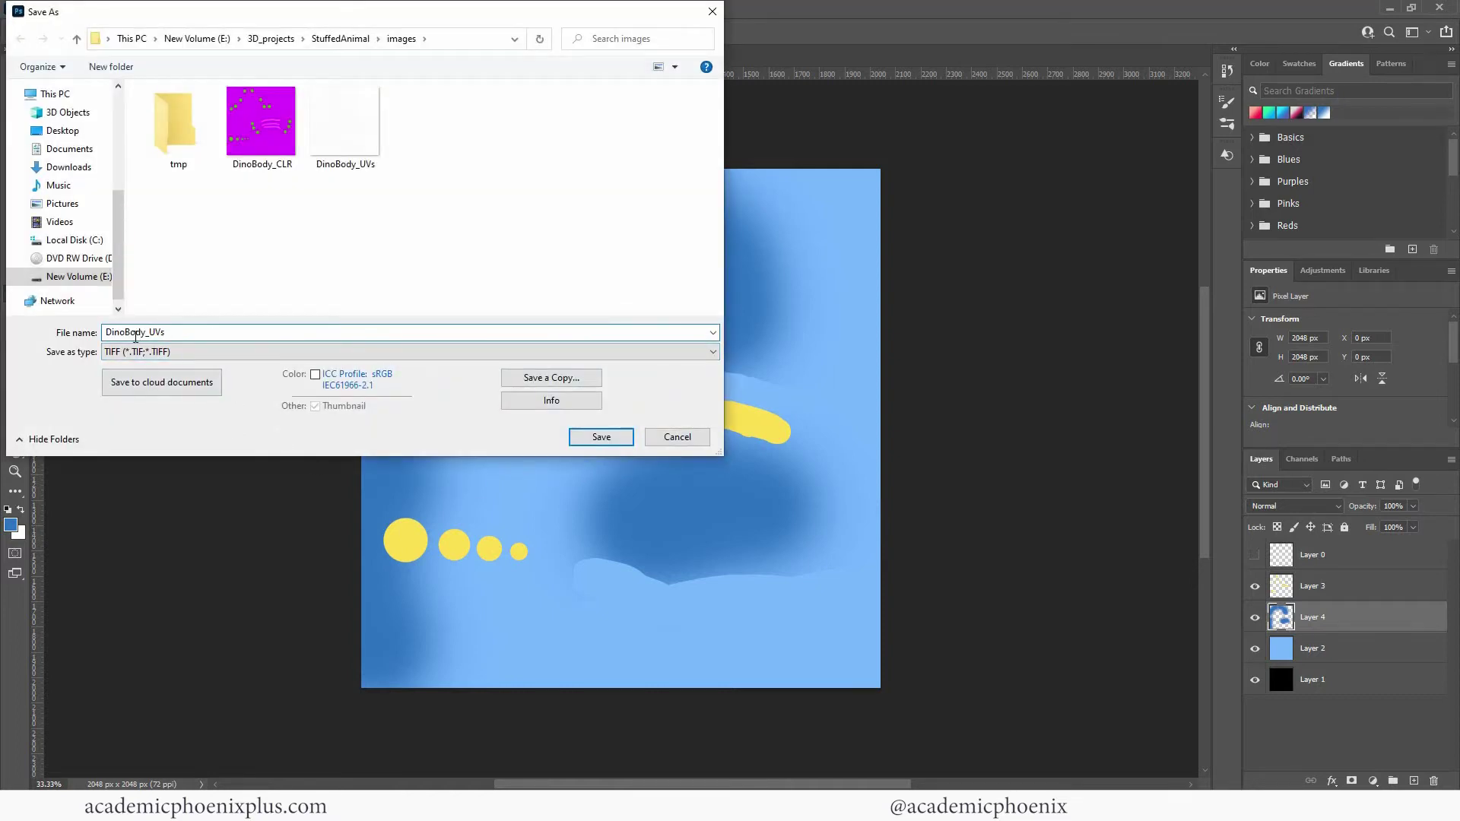
left_click(261, 122)
double_click(215, 331)
key("BackSpace")
left_click(261, 123)
left_click(259, 332)
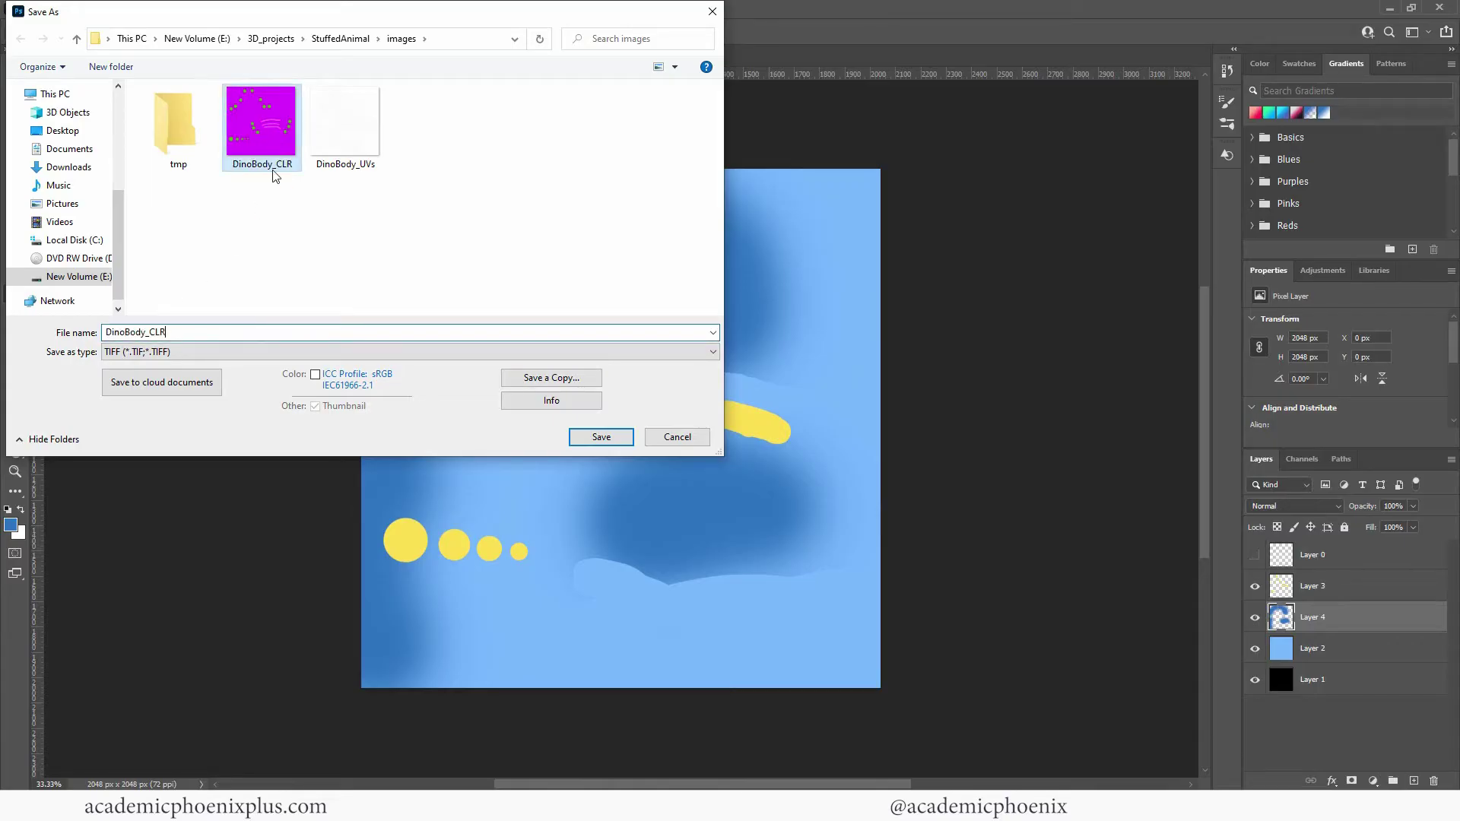
type("2")
left_click(601, 439)
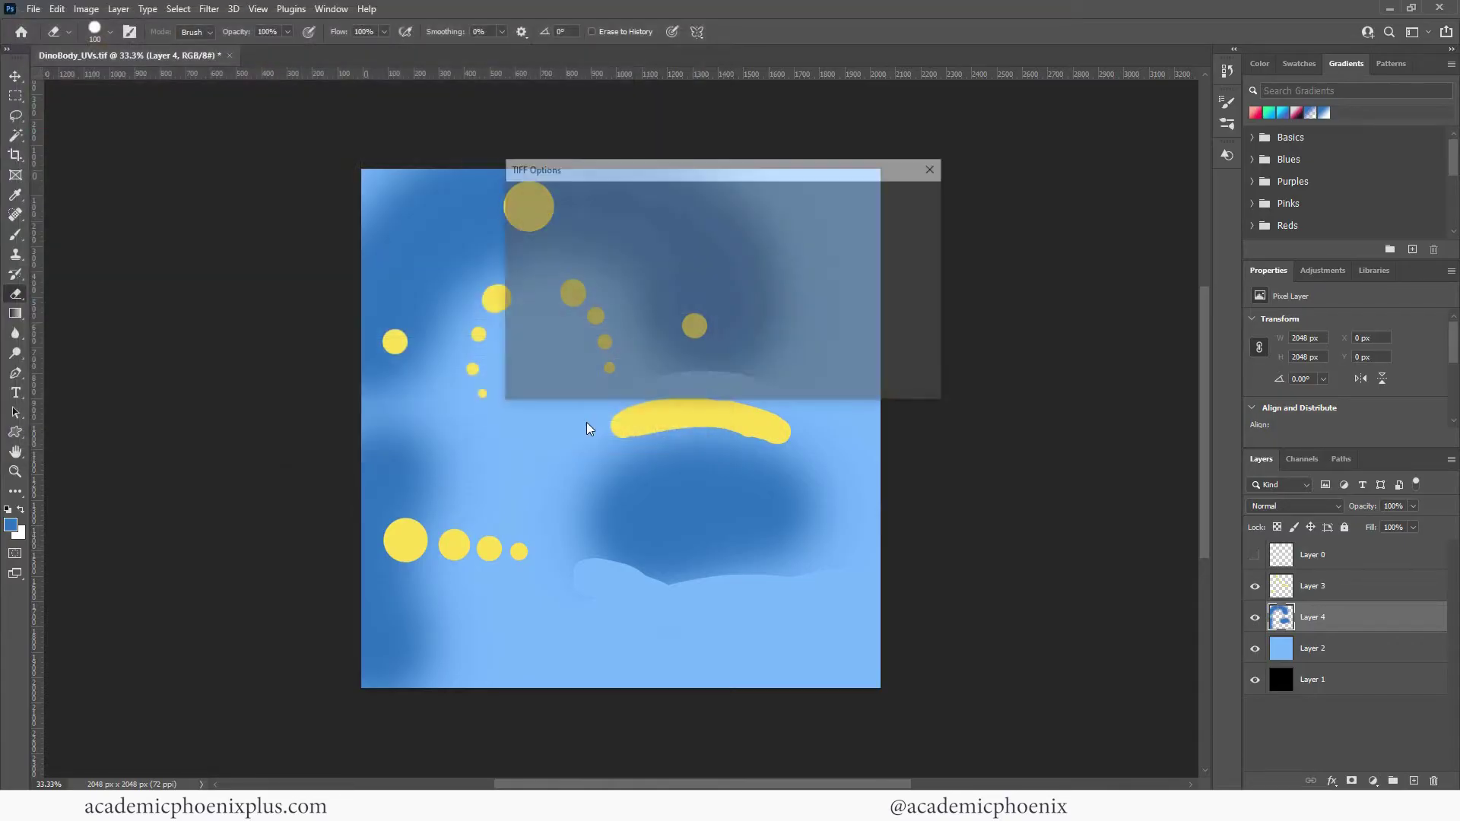
left_click(543, 213)
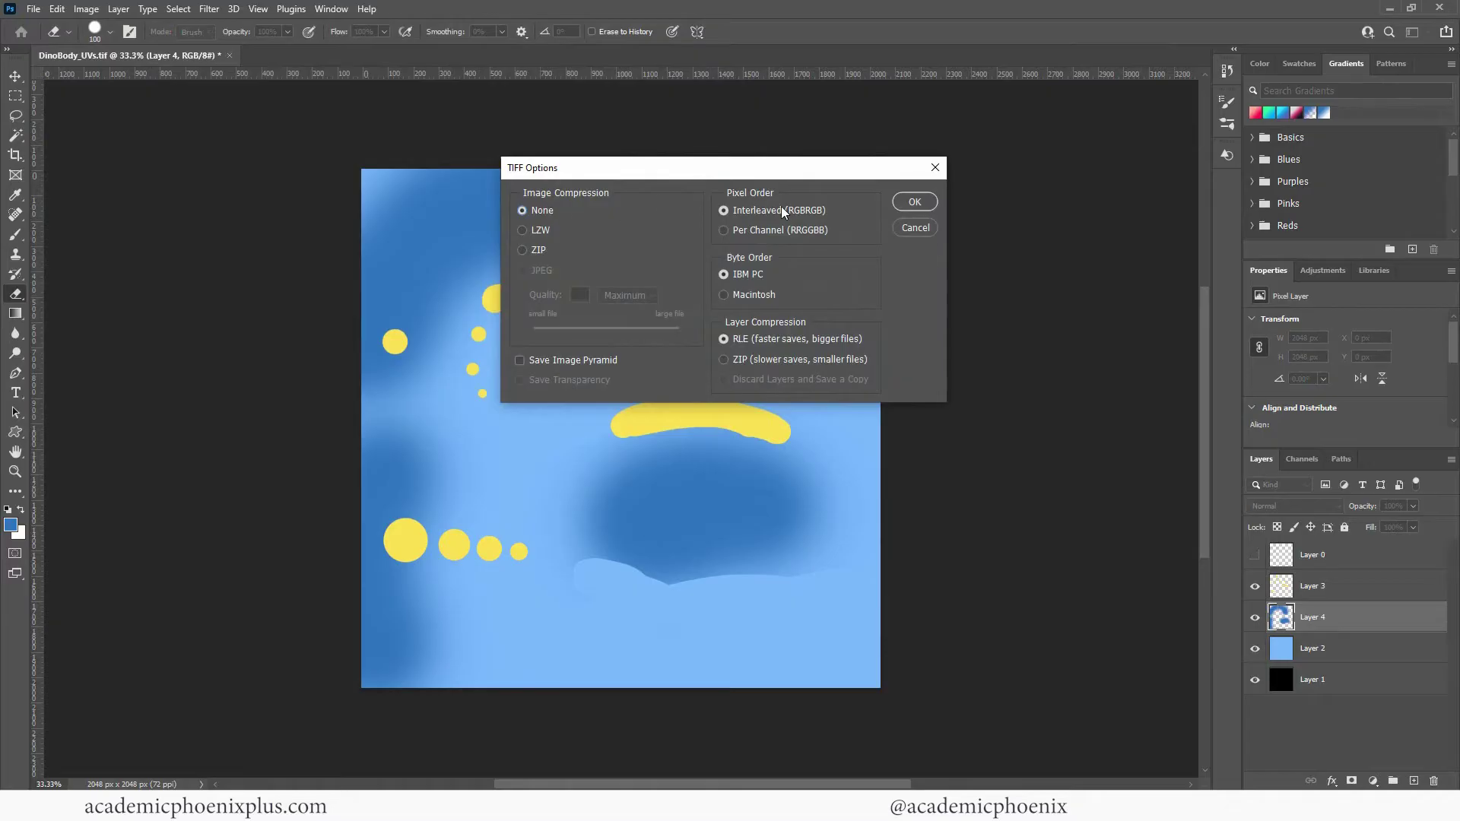
left_click(915, 202)
left_click(683, 309)
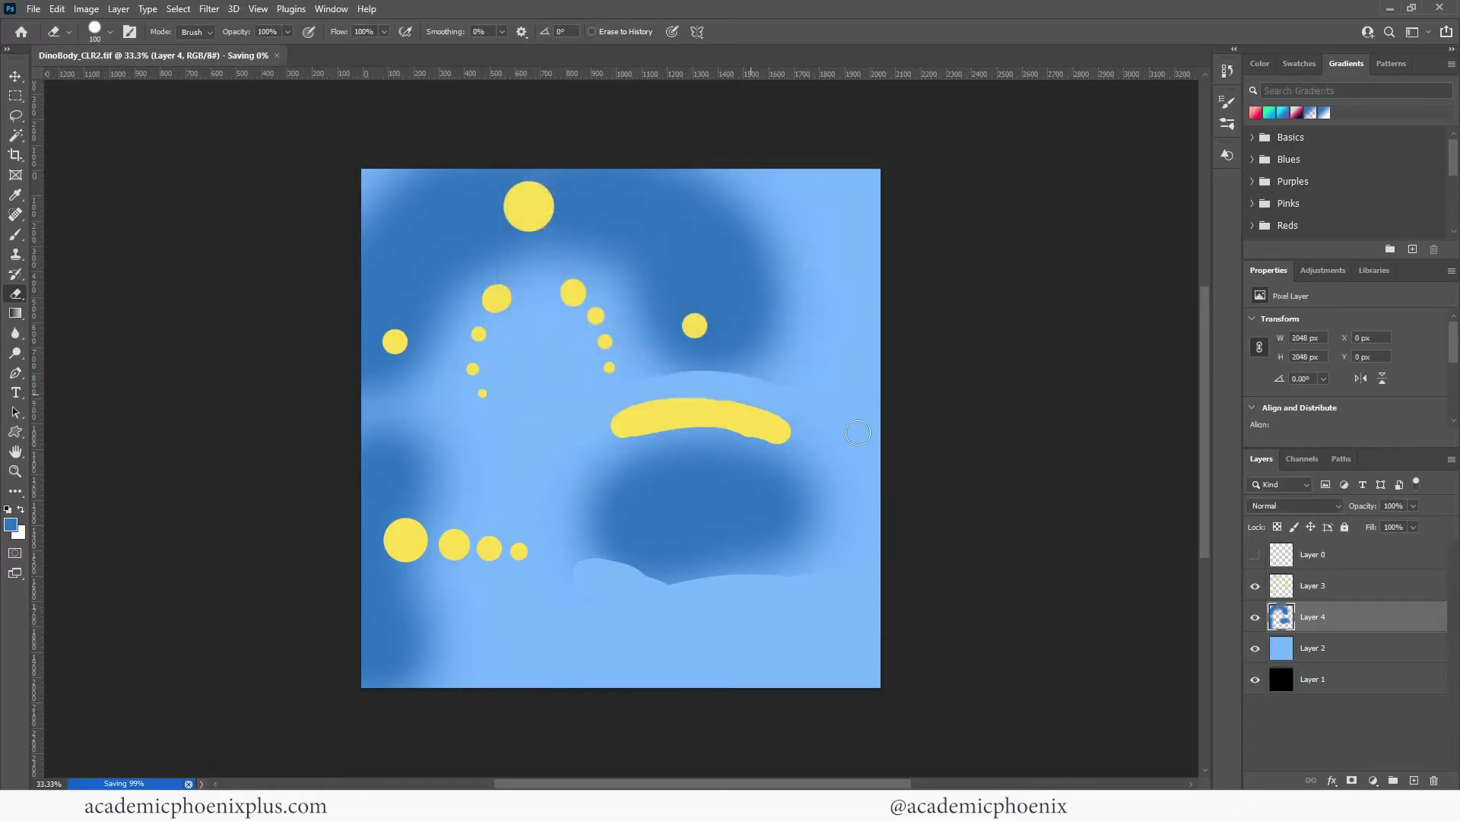
Flatten the image, discarding the hidden layers, and save the file.
left_click(119, 10)
left_click(172, 588)
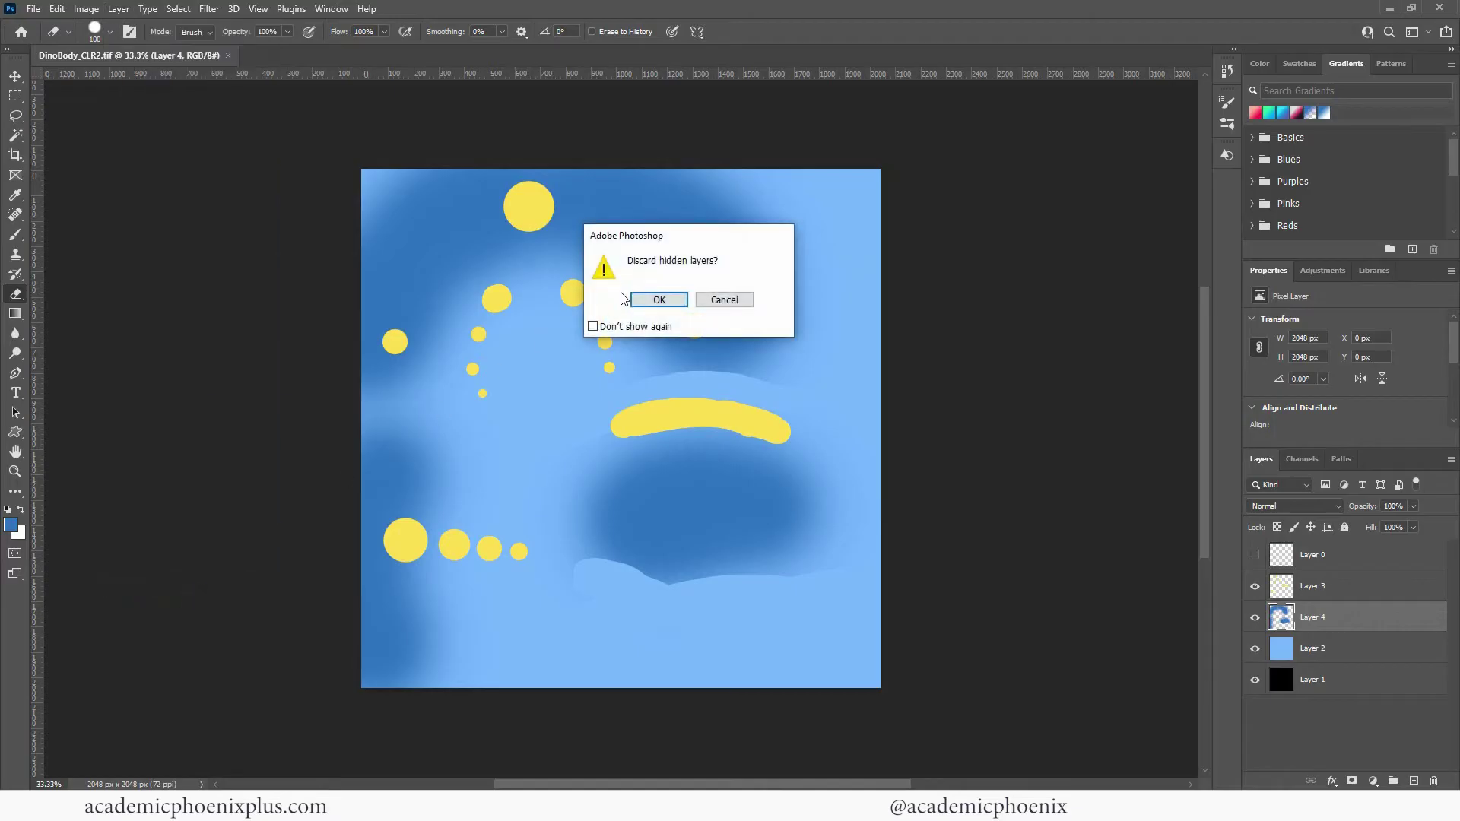
left_click(646, 305)
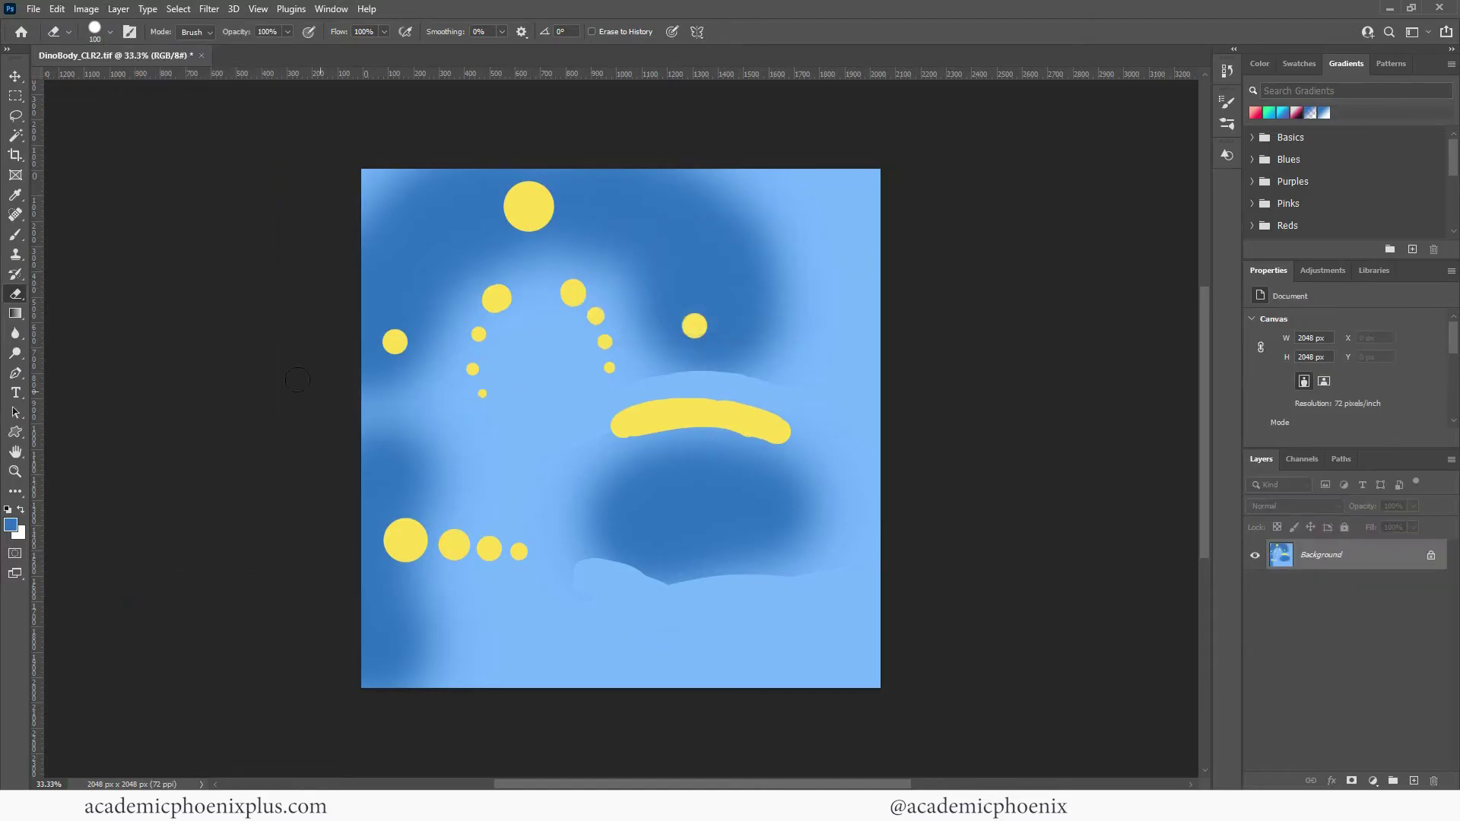
key("ctrl+s")
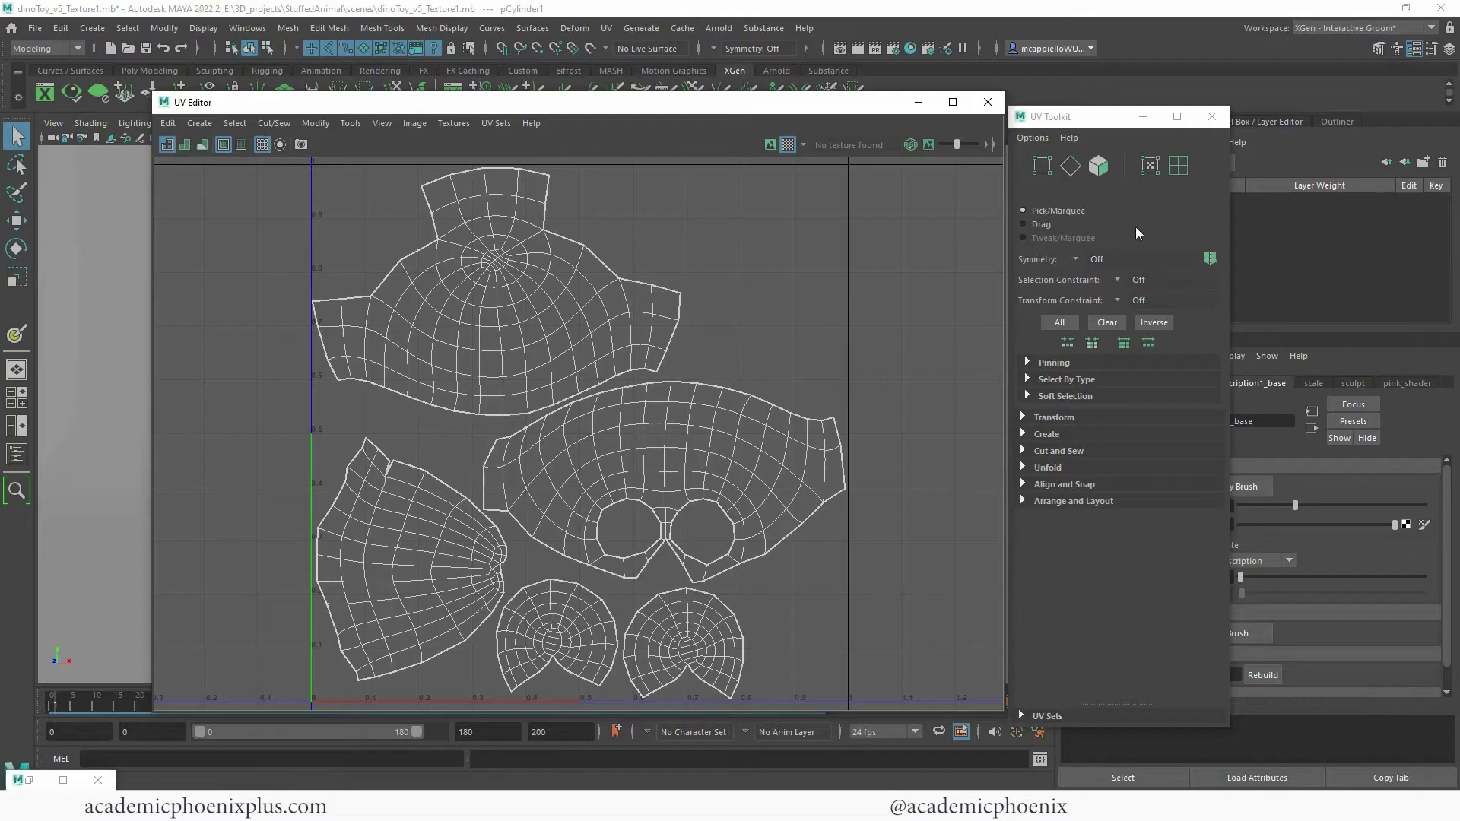
Switch to Maya, close the UV Editor and UV Toolkit, and rename the body's pink_shader to blue_shader.
left_click(1229, 116)
left_click(989, 103)
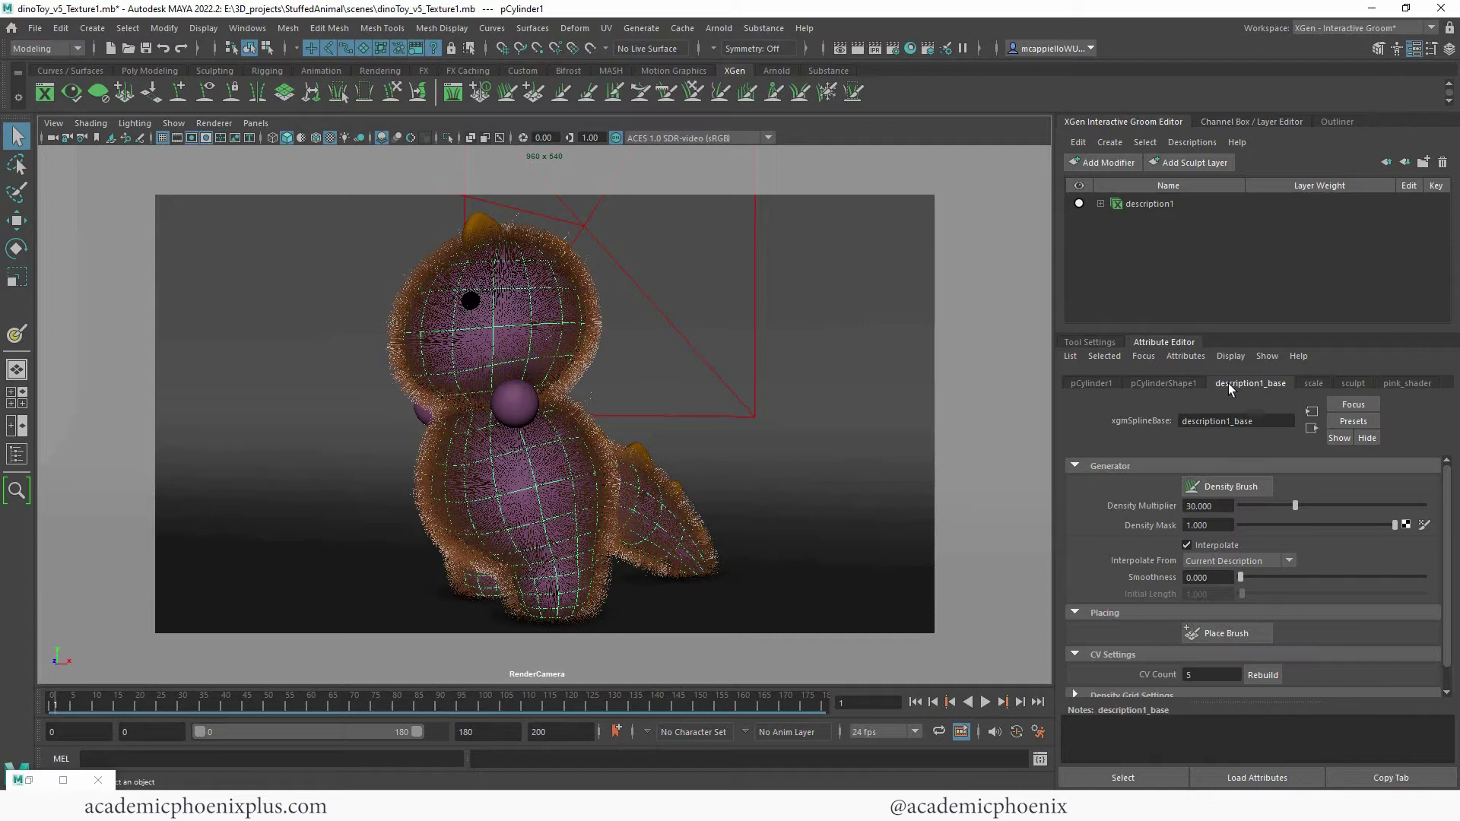
left_click(1420, 385)
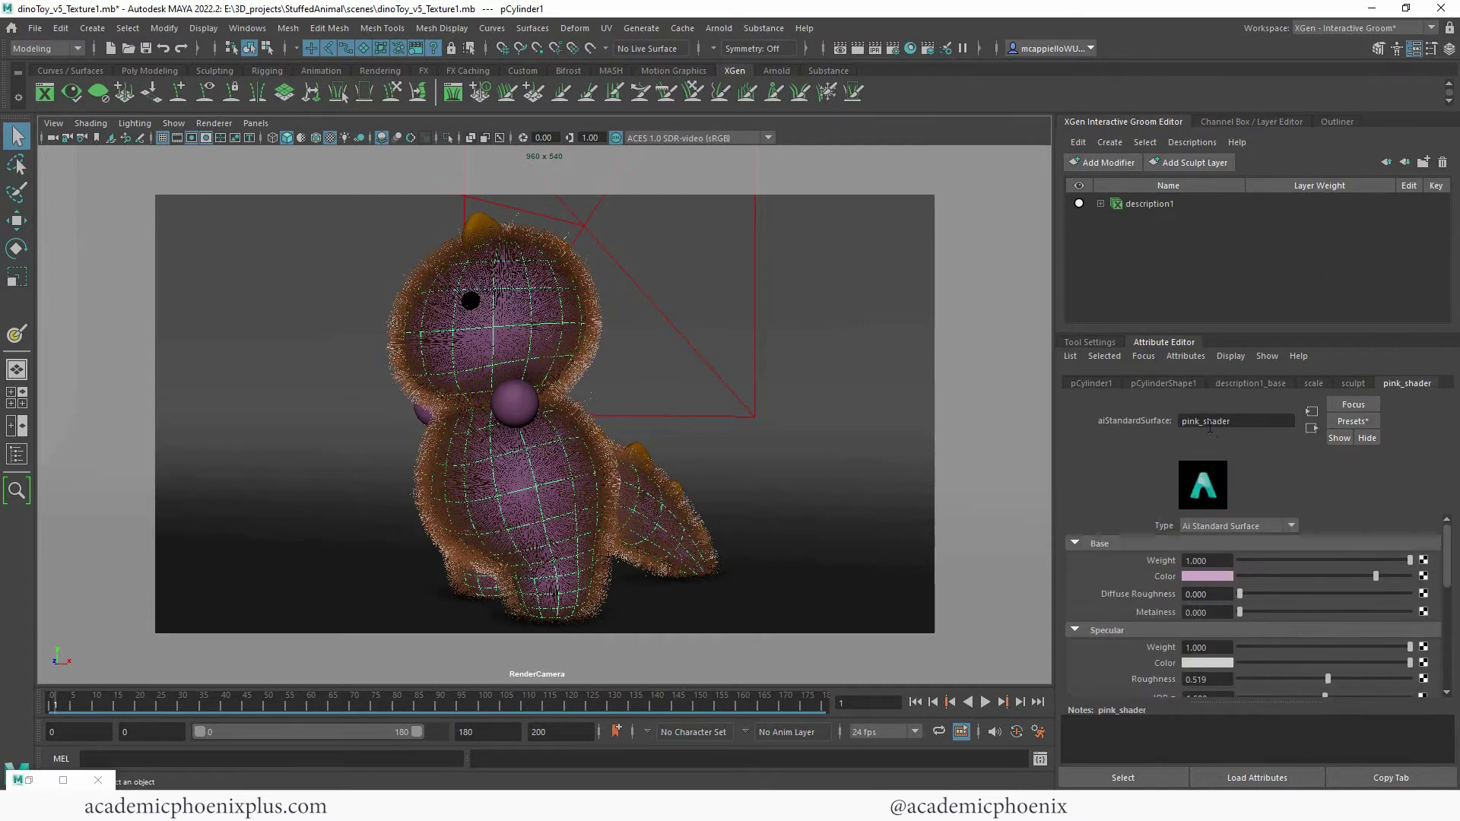
left_click_drag(1202, 423, 1111, 423)
type("blue")
Try to attach a File texture node to the base color of blue_shader.
left_click(1423, 576)
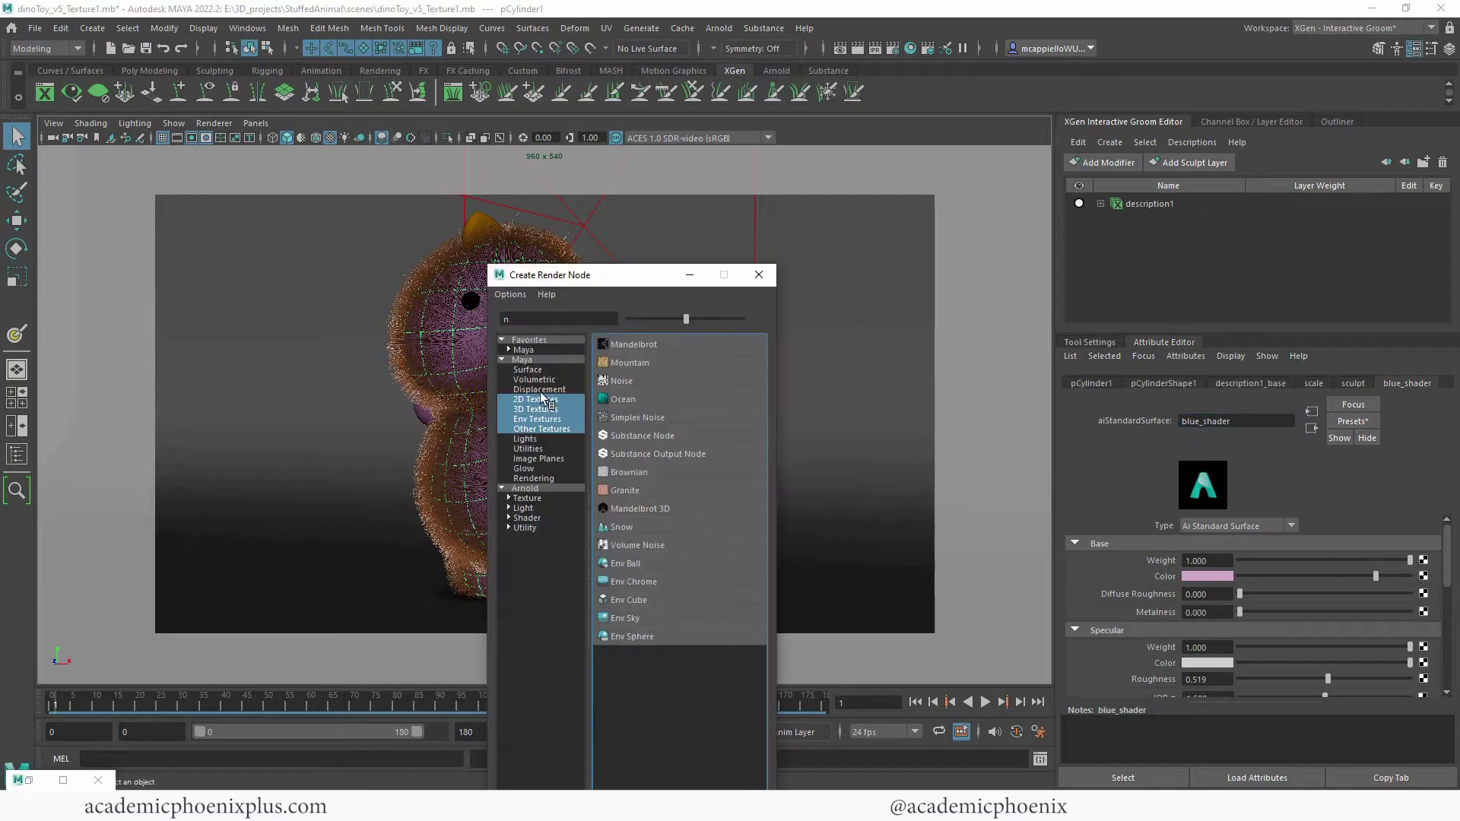
left_click(541, 319)
type("fil")
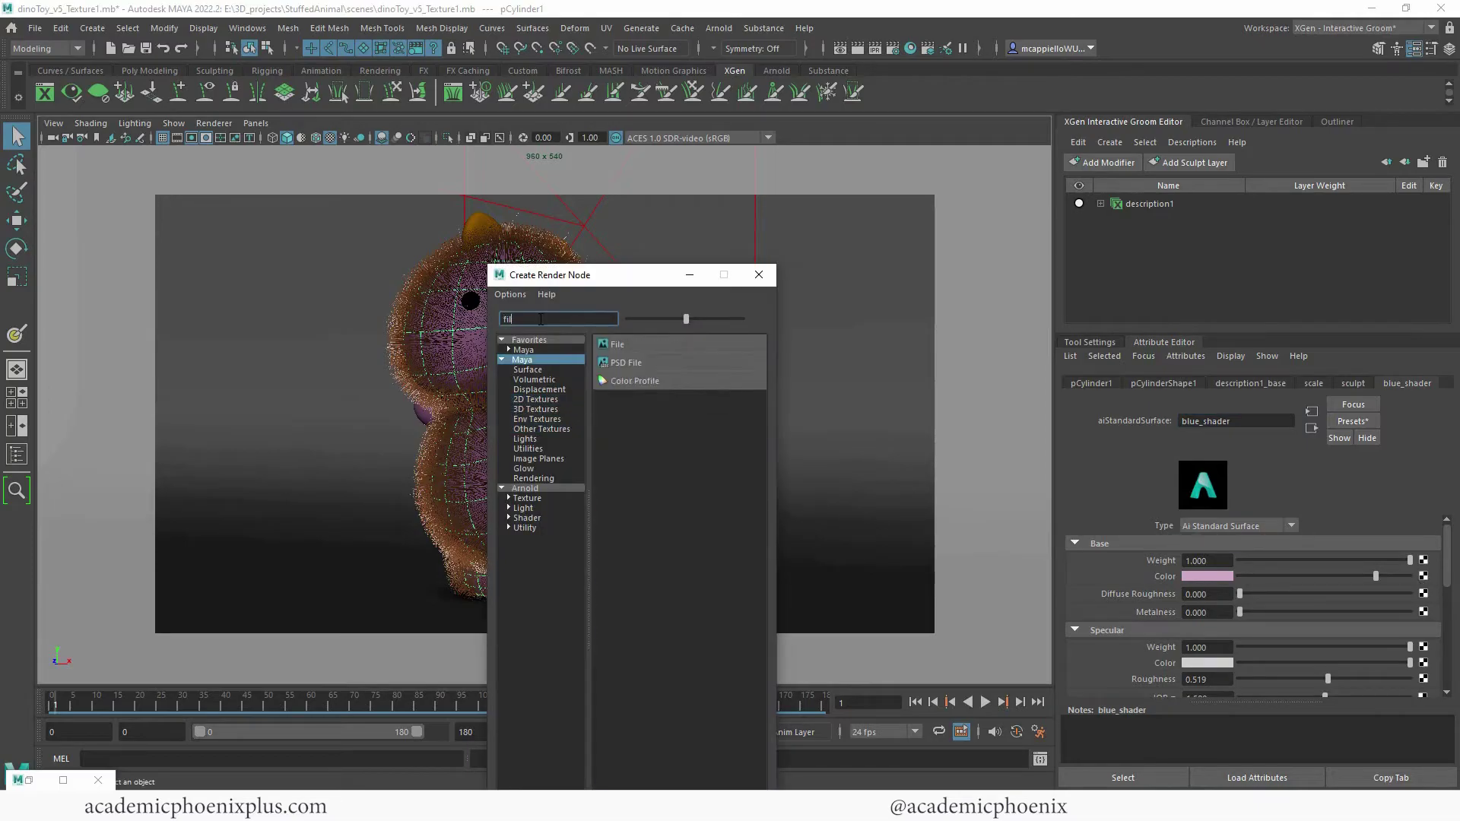
left_click(674, 345)
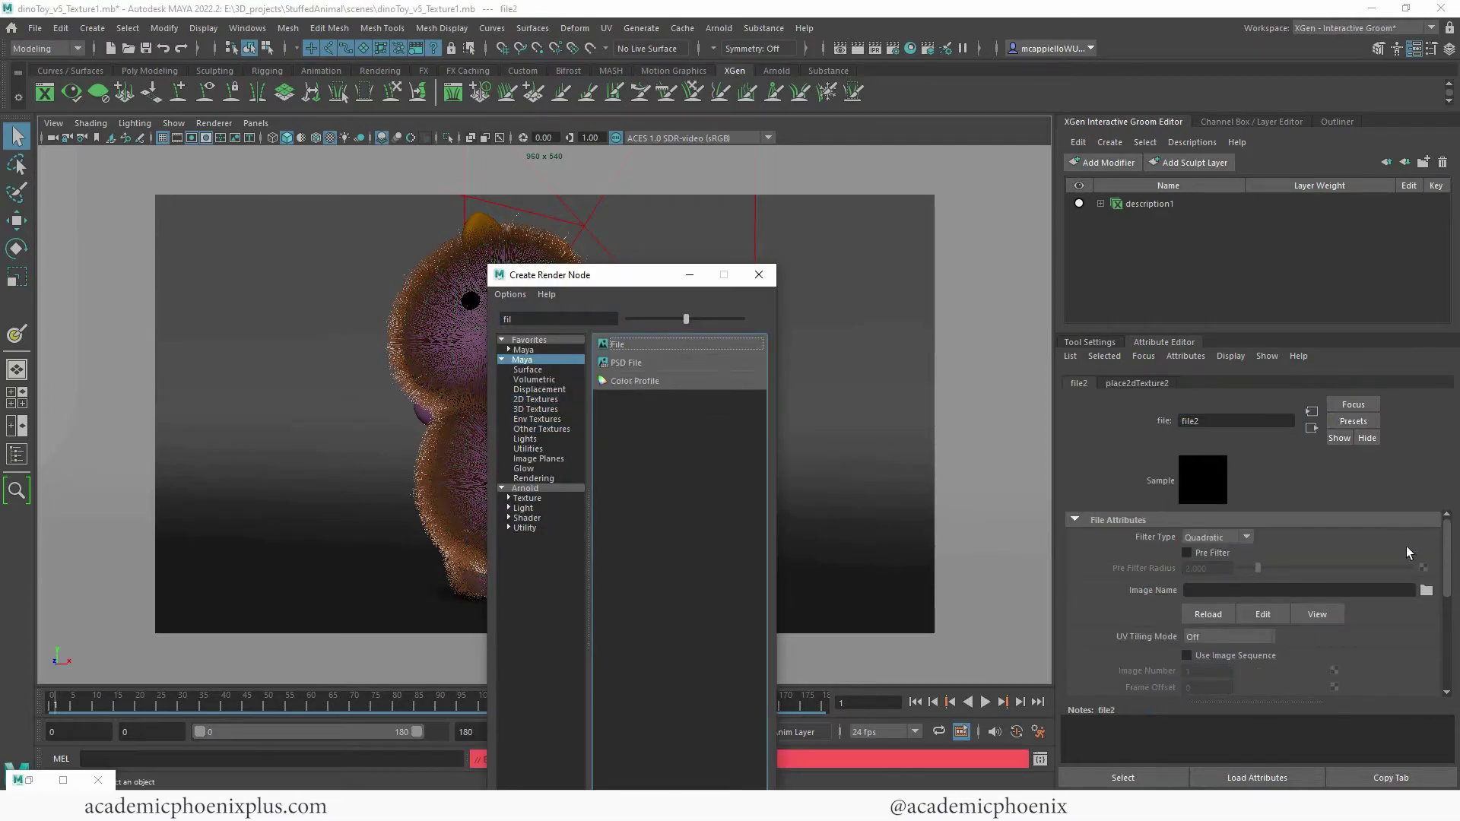
left_click_drag(763, 286, 677, 170)
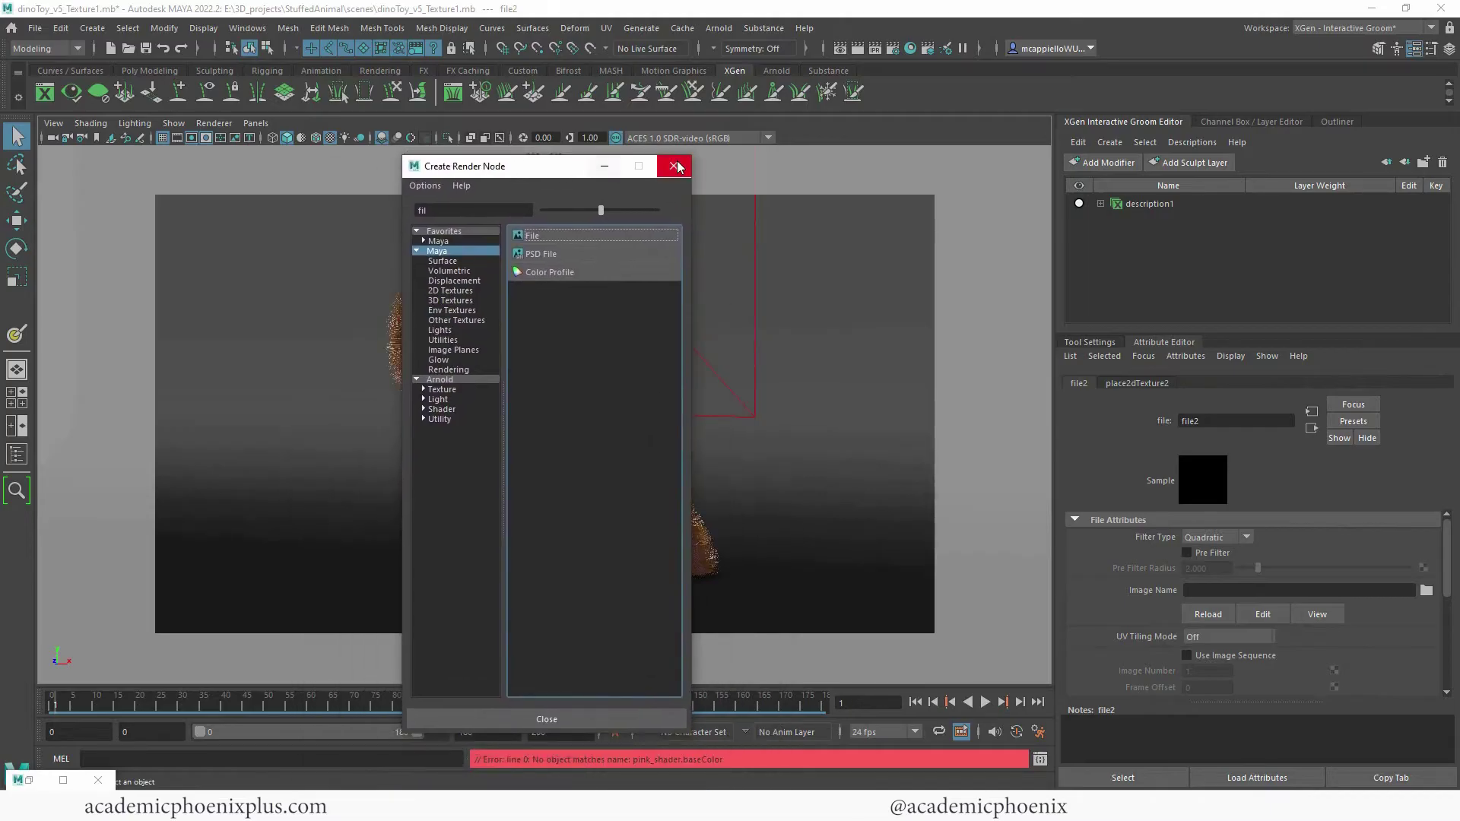
left_click(674, 166)
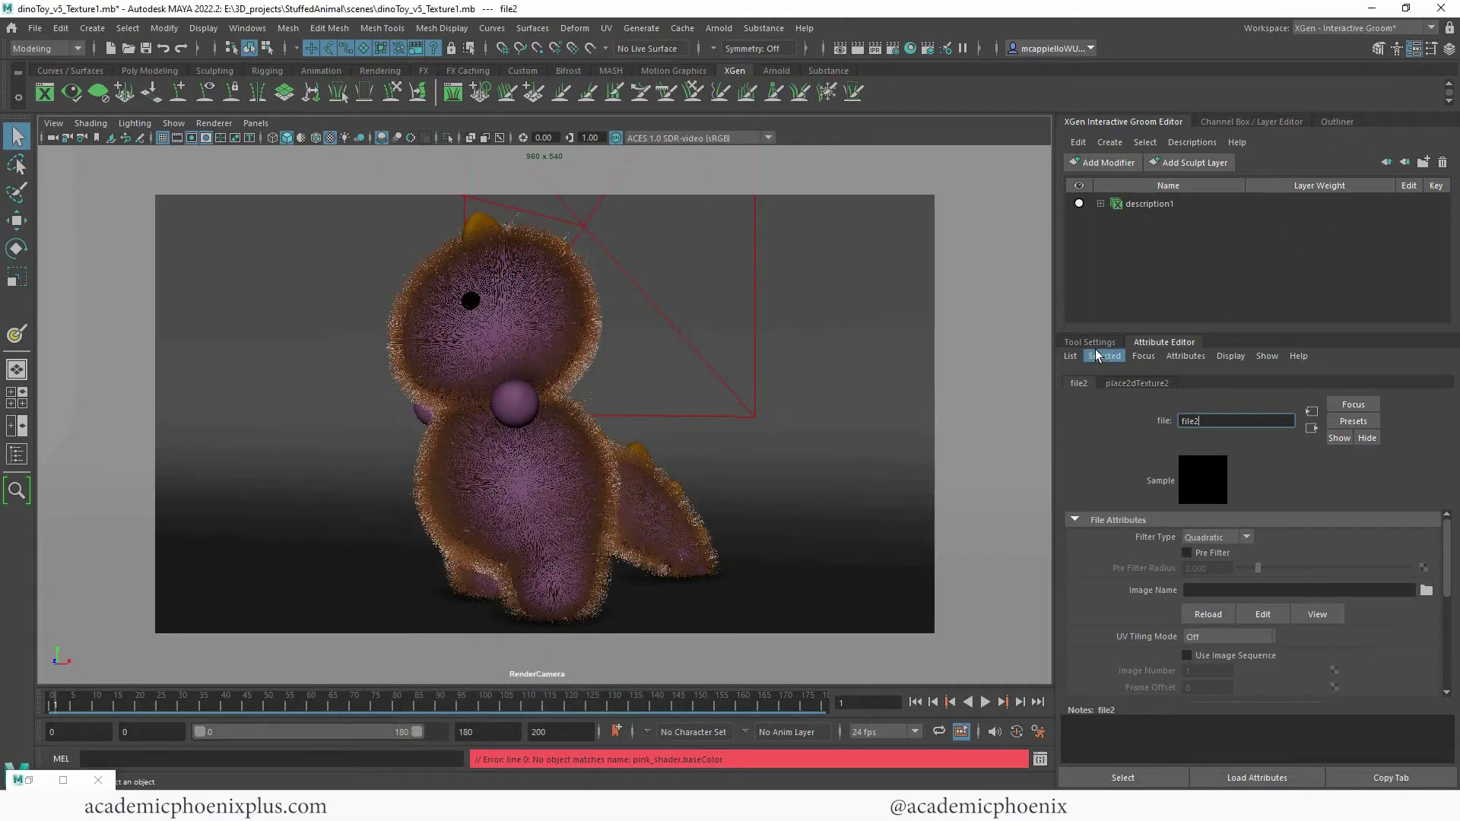
Reselect the dinosaur body, connect a File texture to blue_shader's base color, and load DinoBody_CLR2.tif from the images folder.
left_click(490, 330)
left_click(1423, 575)
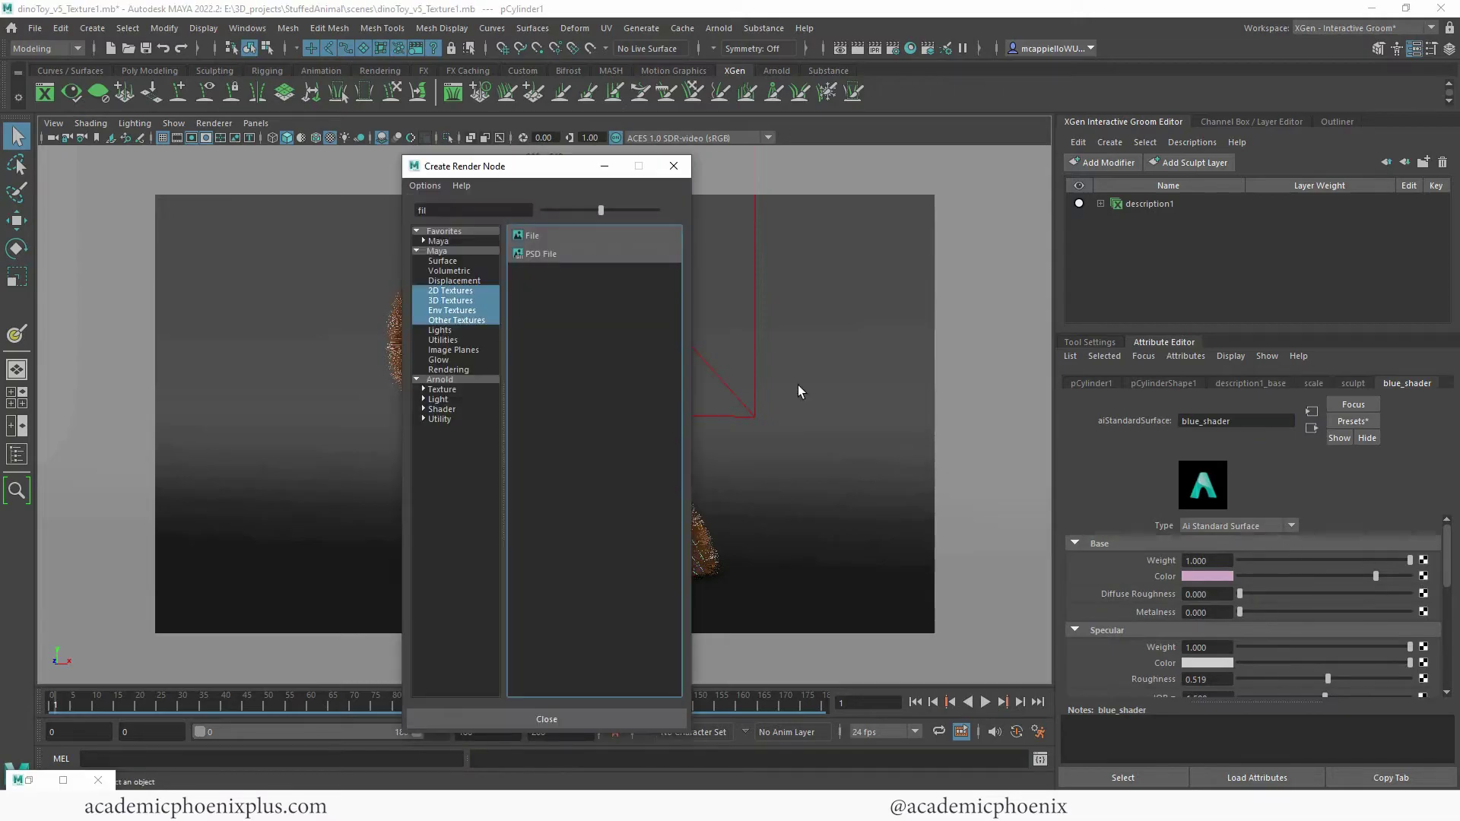
left_click(544, 235)
left_click(1427, 591)
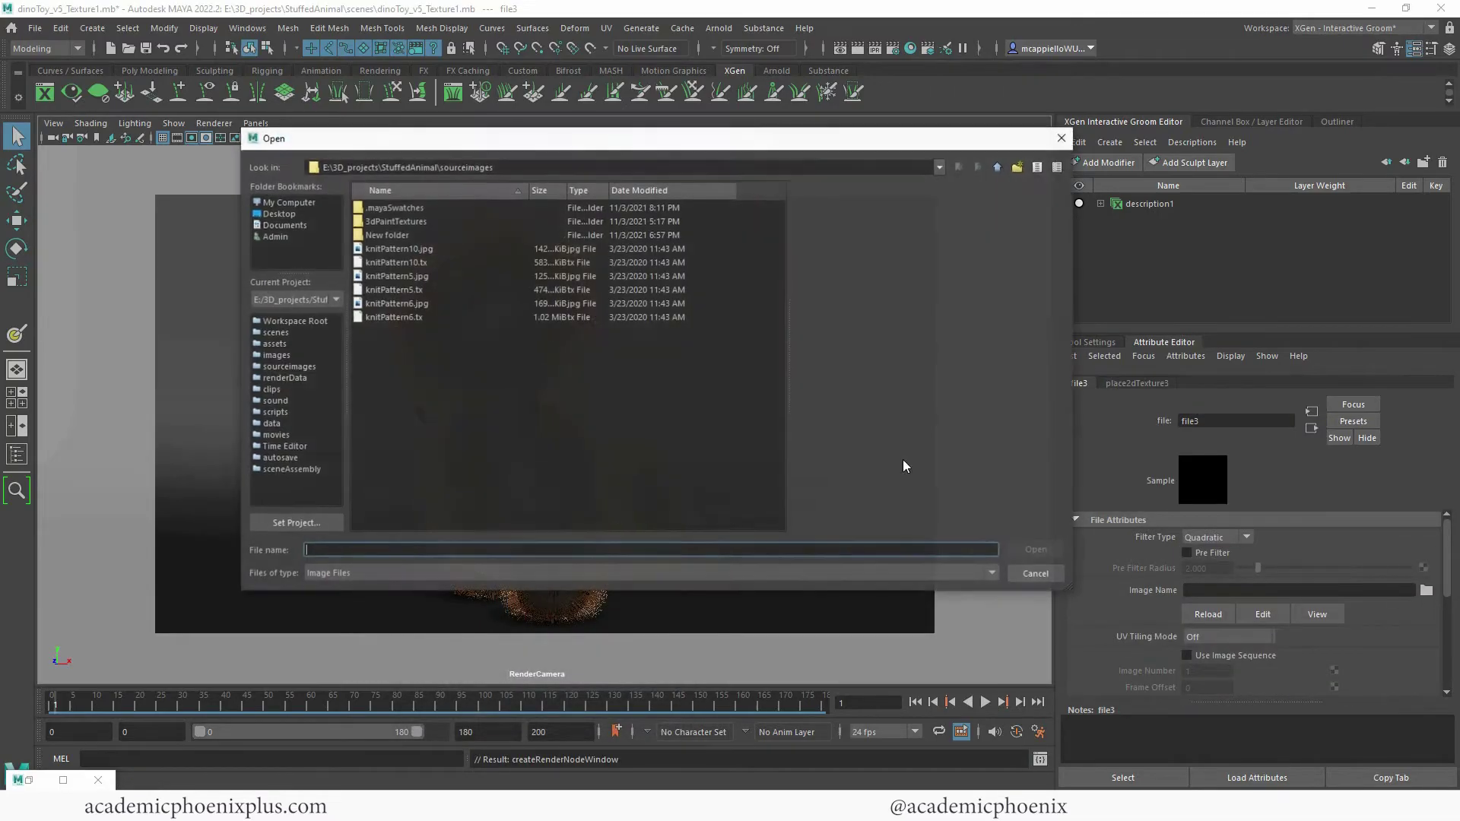
left_click(287, 355)
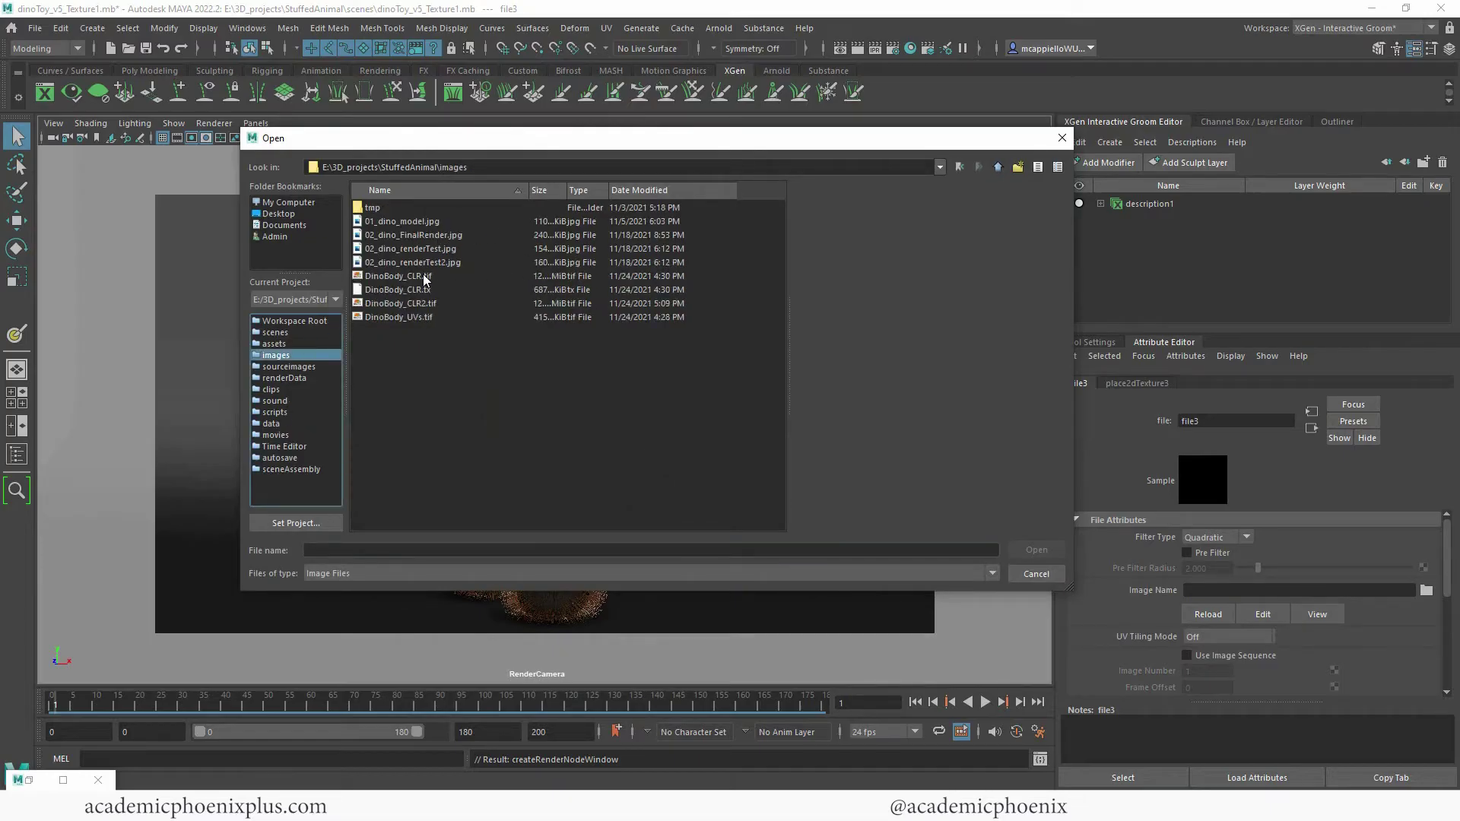
double_click(417, 304)
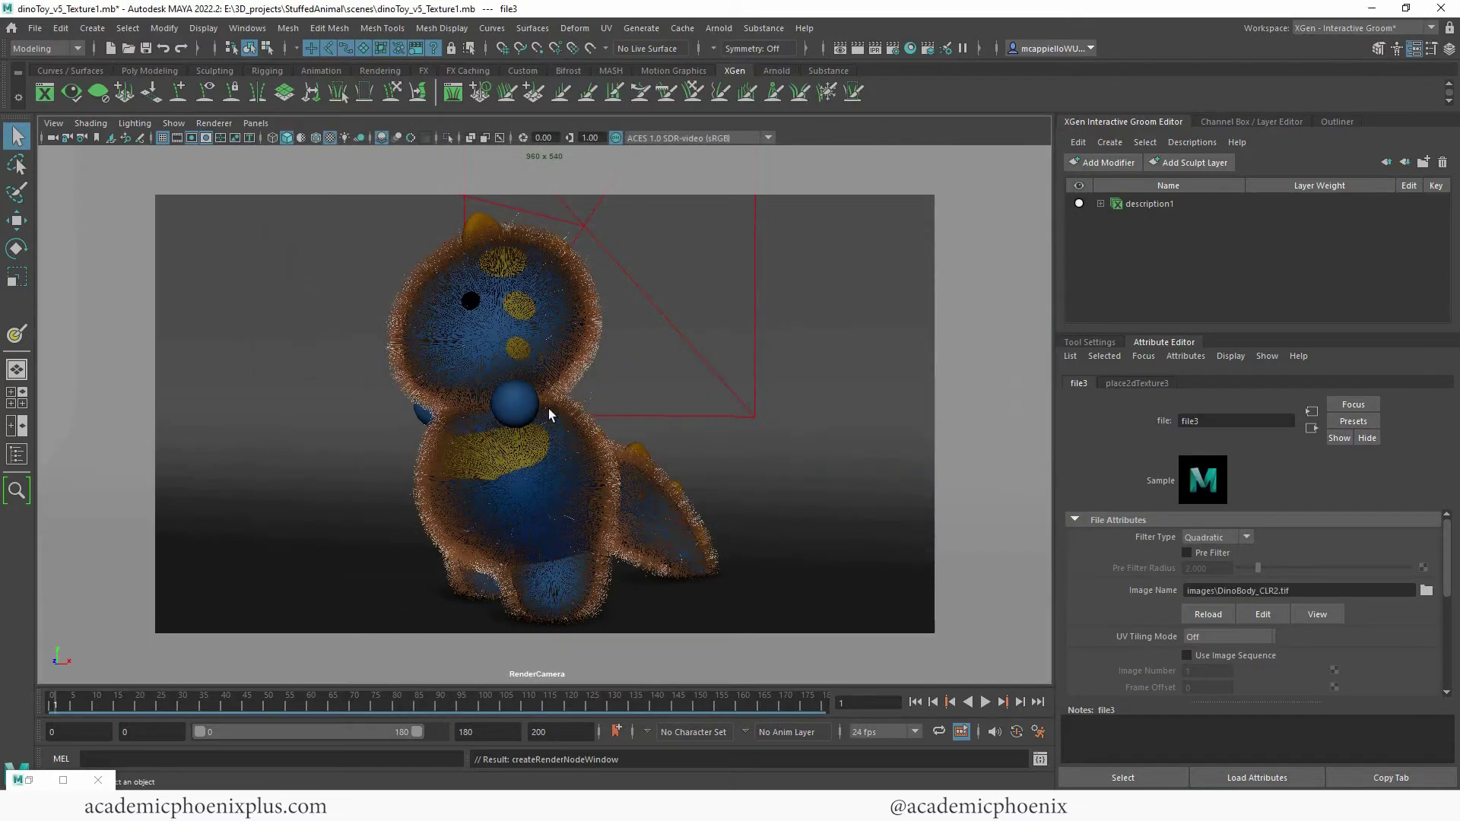
Connect a File texture to the root color of description1's hairPhysicalShader2 and load DinoBody_CLR2.tif from the images folder.
mouse_move(653, 436)
left_mouse_down("alt")
mouse_move(783, 420)
mouse_move(669, 418)
mouse_move(675, 433)
left_mouse_up("alt")
left_click_drag(590, 574, 677, 502, "alt")
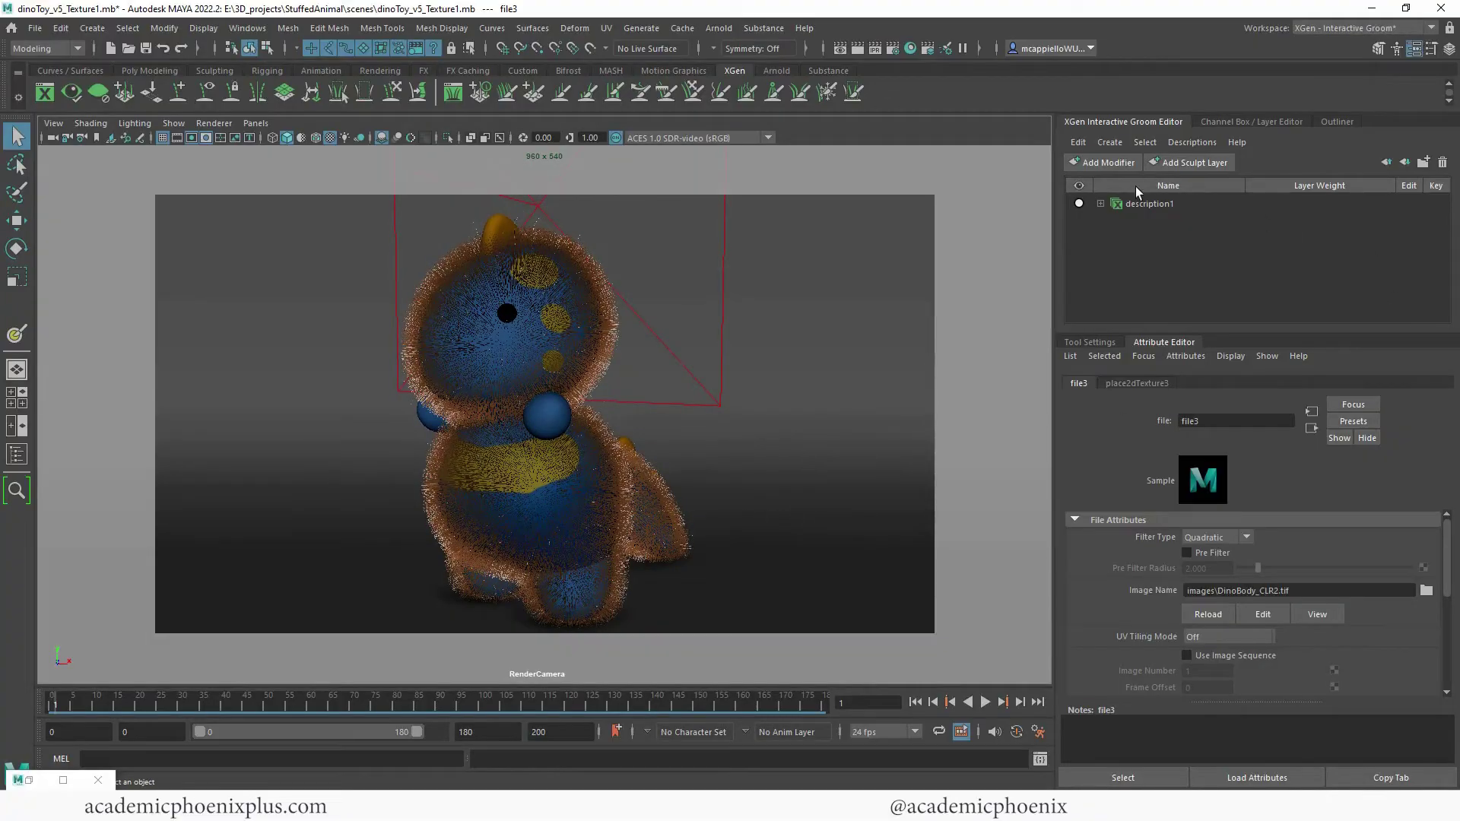
left_click(1152, 205)
left_click(1413, 385)
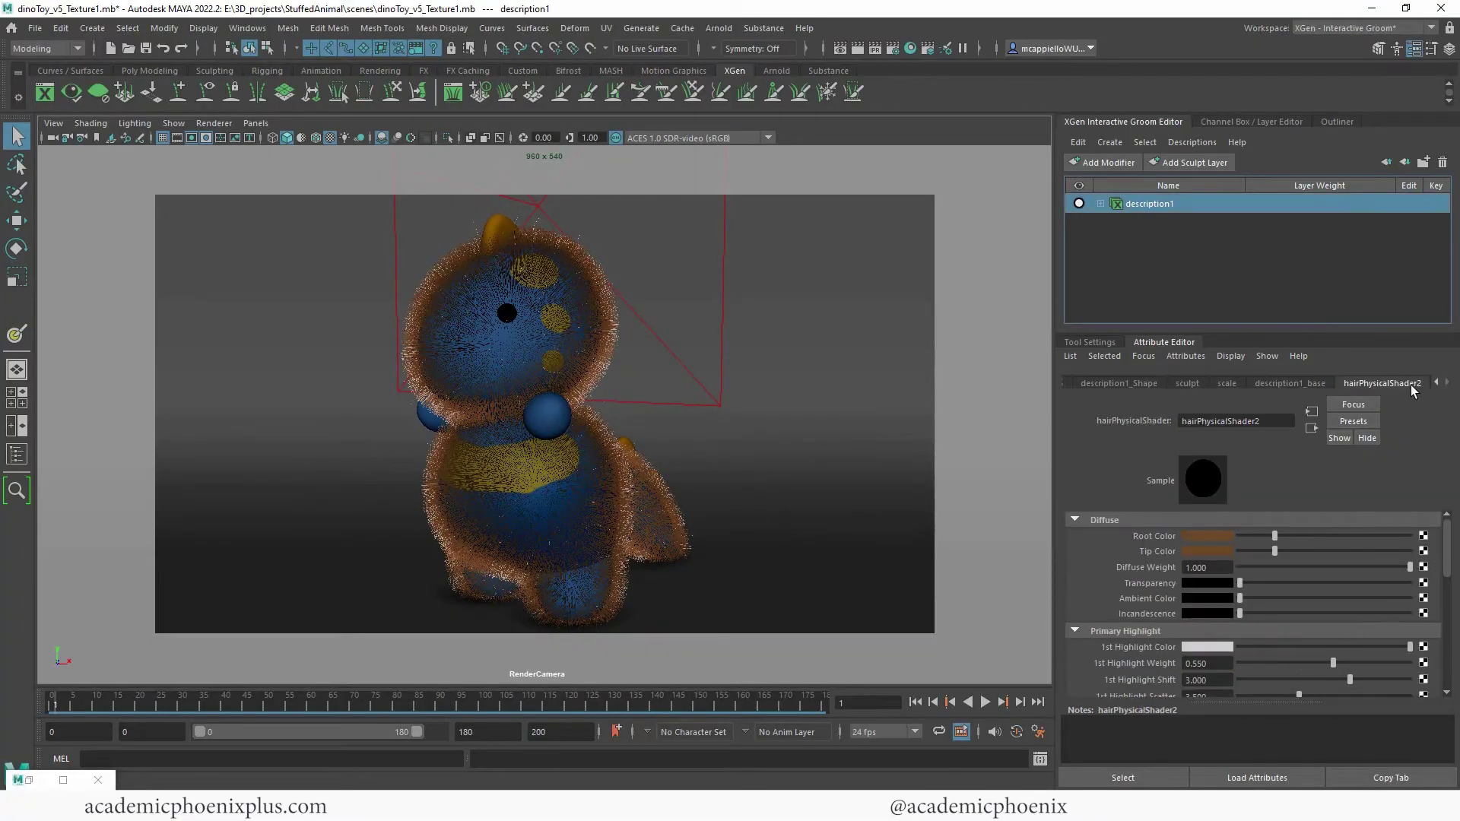
left_click(1423, 540)
left_click(587, 246)
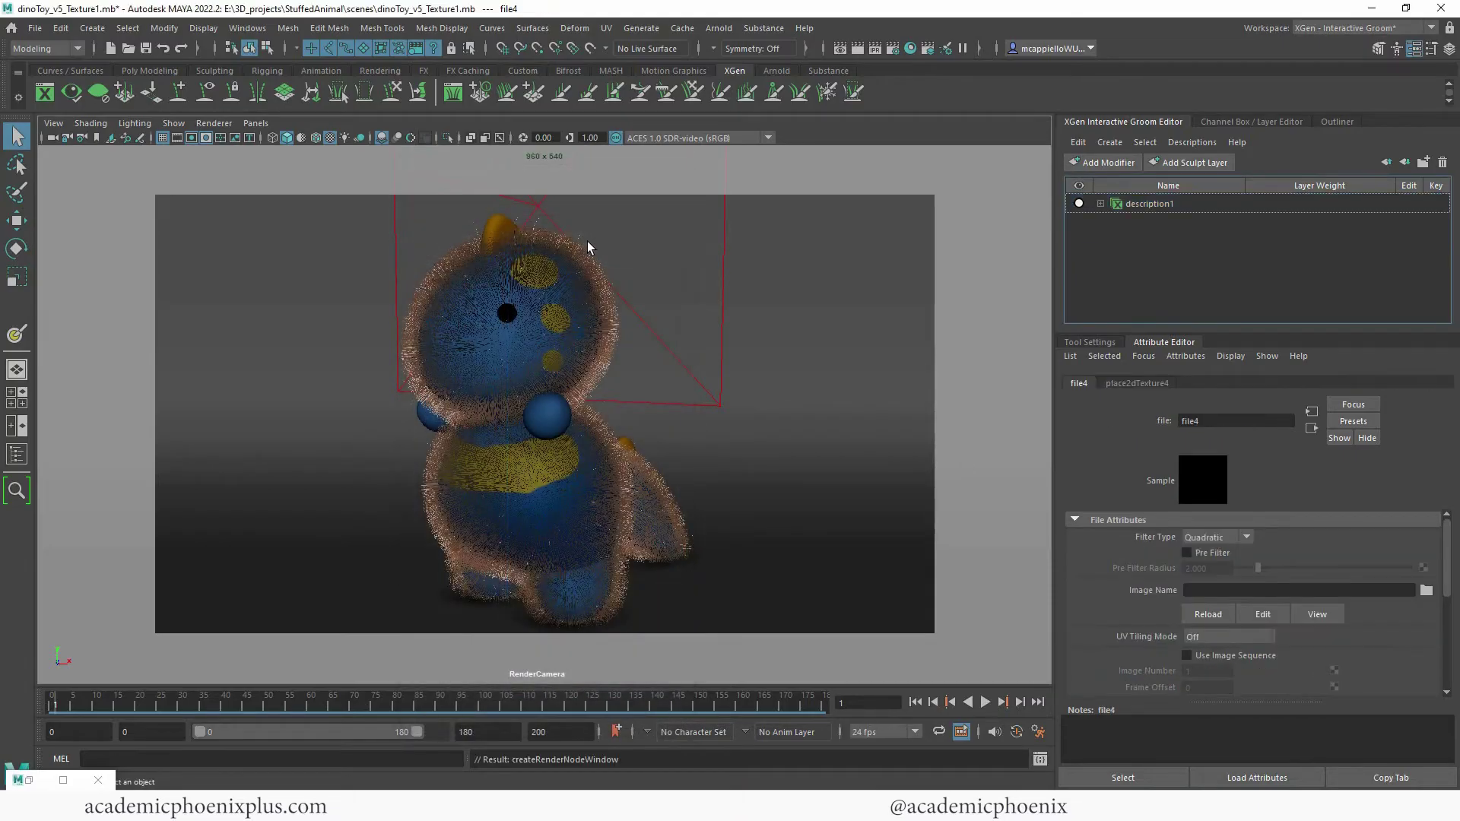
left_click(1430, 589)
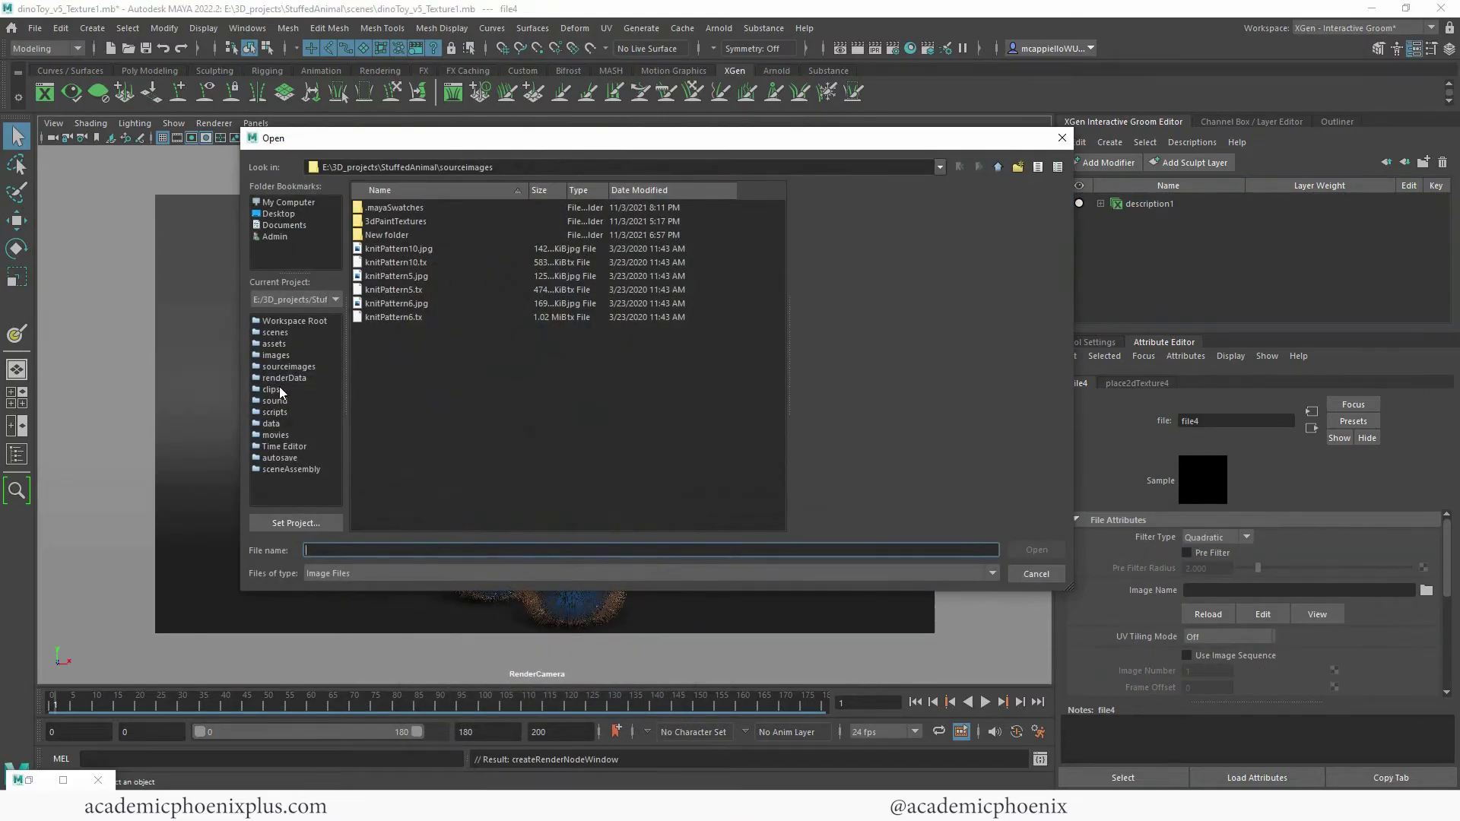
left_click(275, 355)
double_click(399, 304)
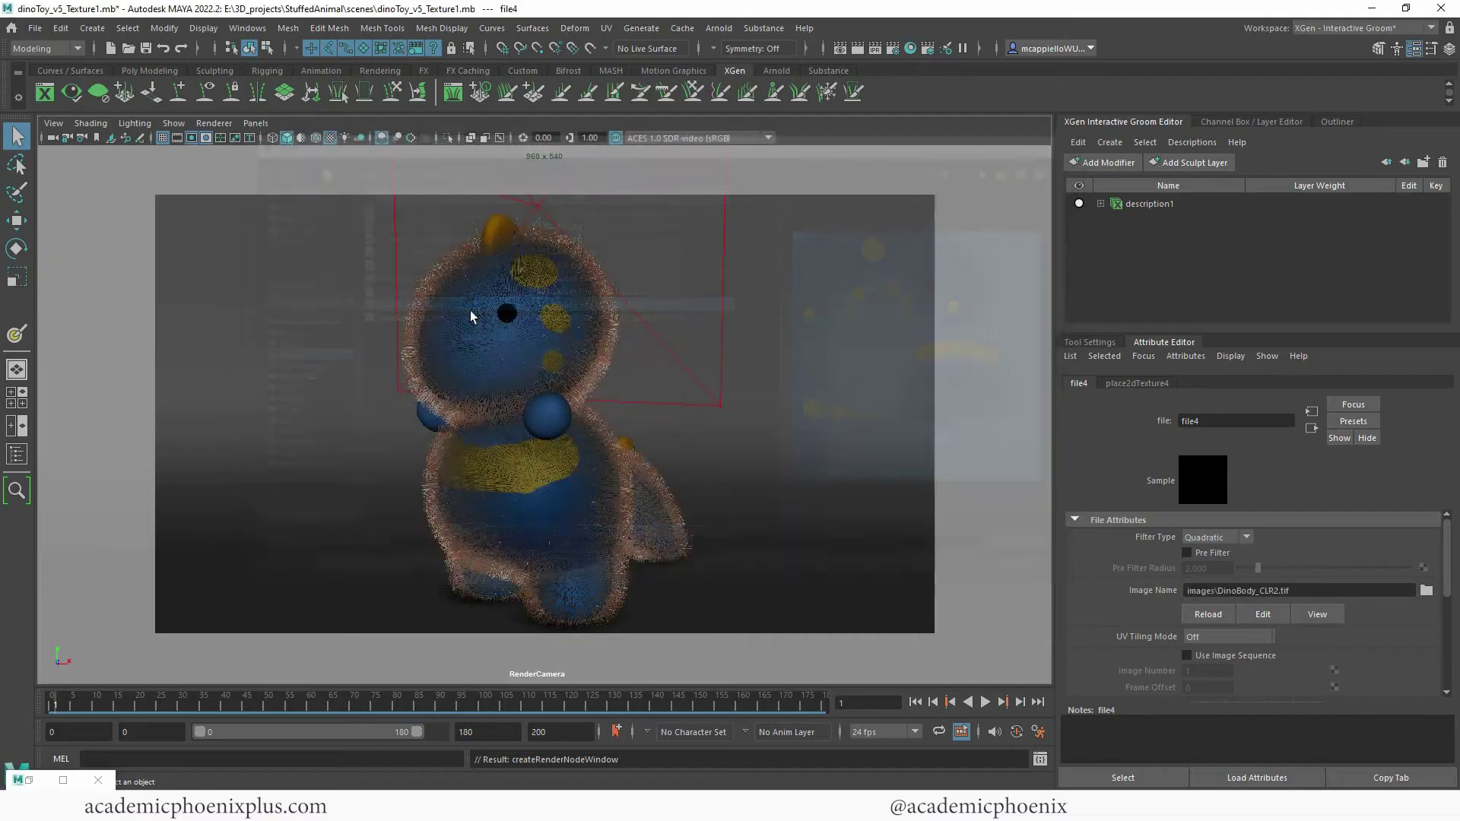
left_click(1312, 428)
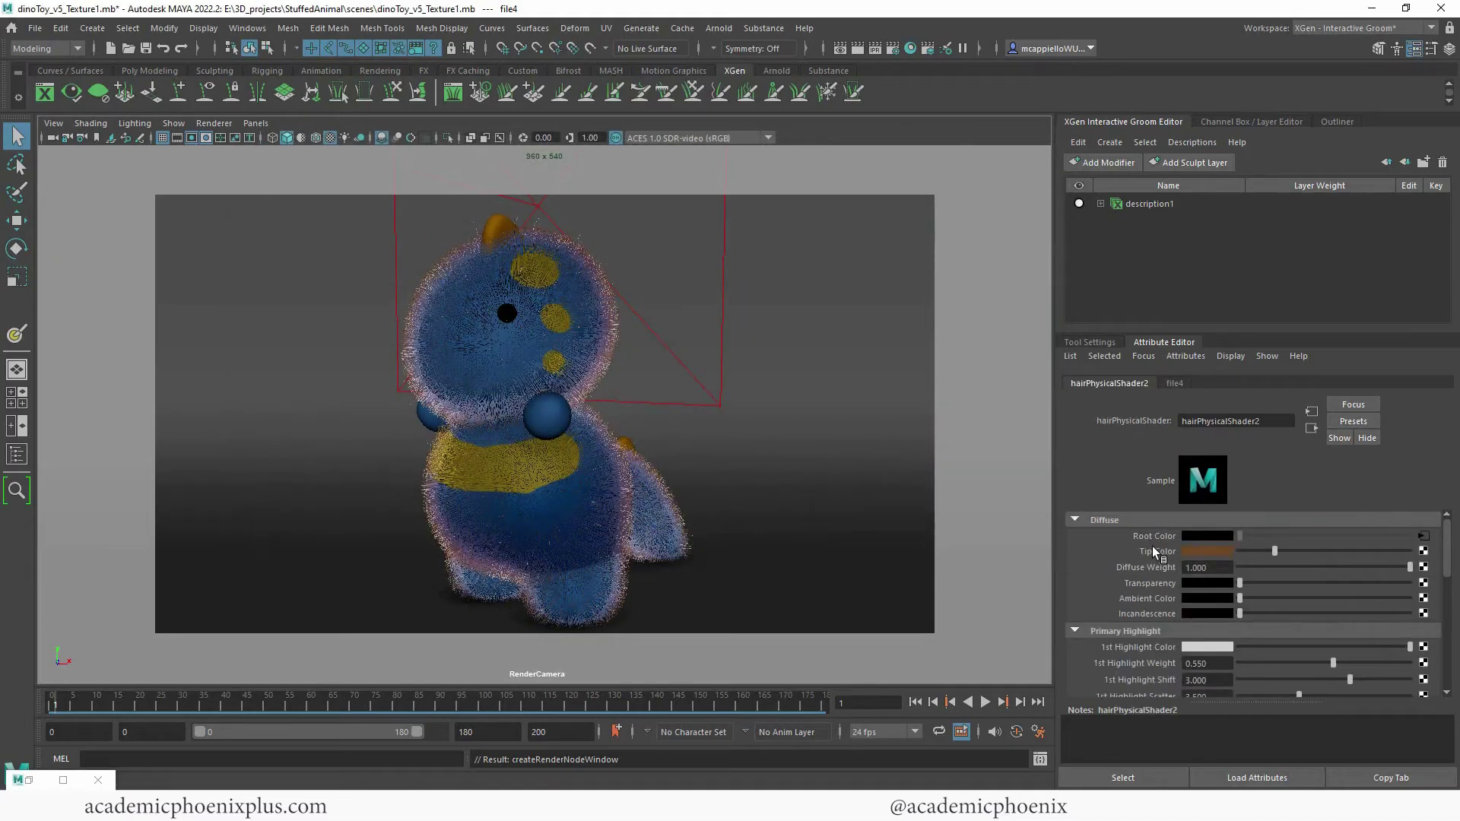
Bring up the Arnold RenderView, store a snapshot of the blue dinosaur render, and minimize the window.
left_click(27, 780)
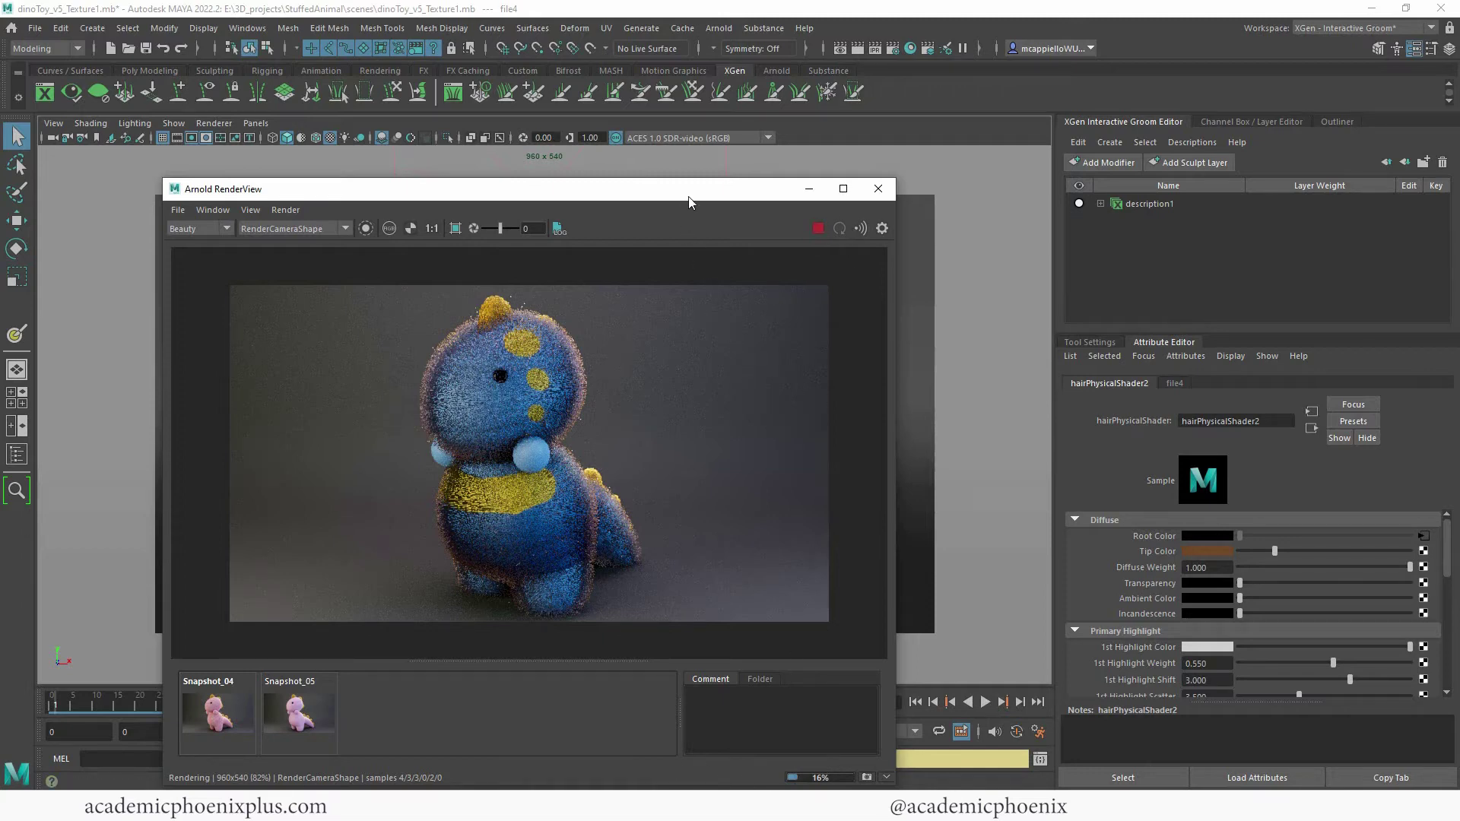
left_click_drag(689, 198, 675, 148)
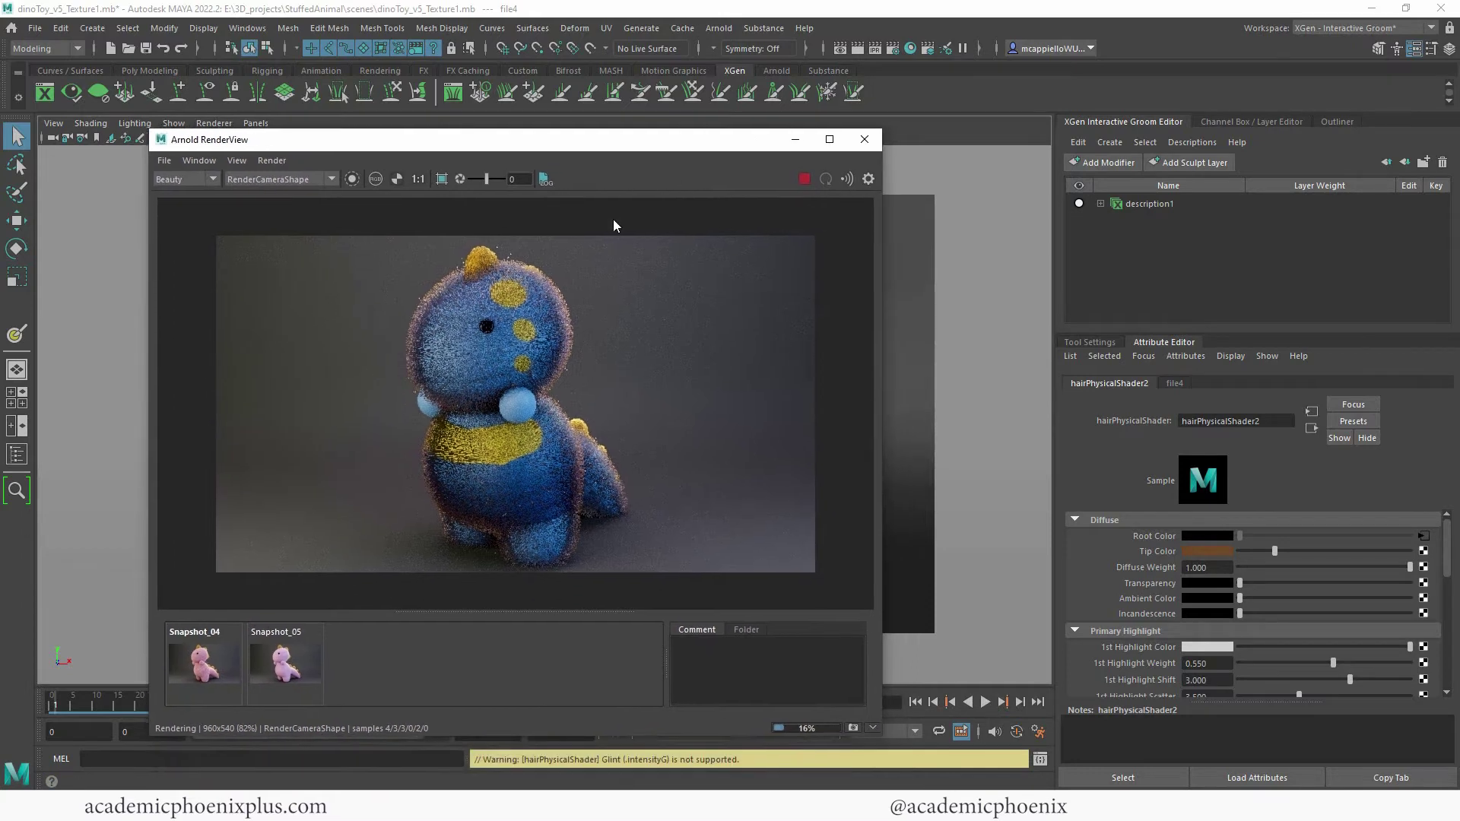
left_click(852, 725)
left_click(796, 140)
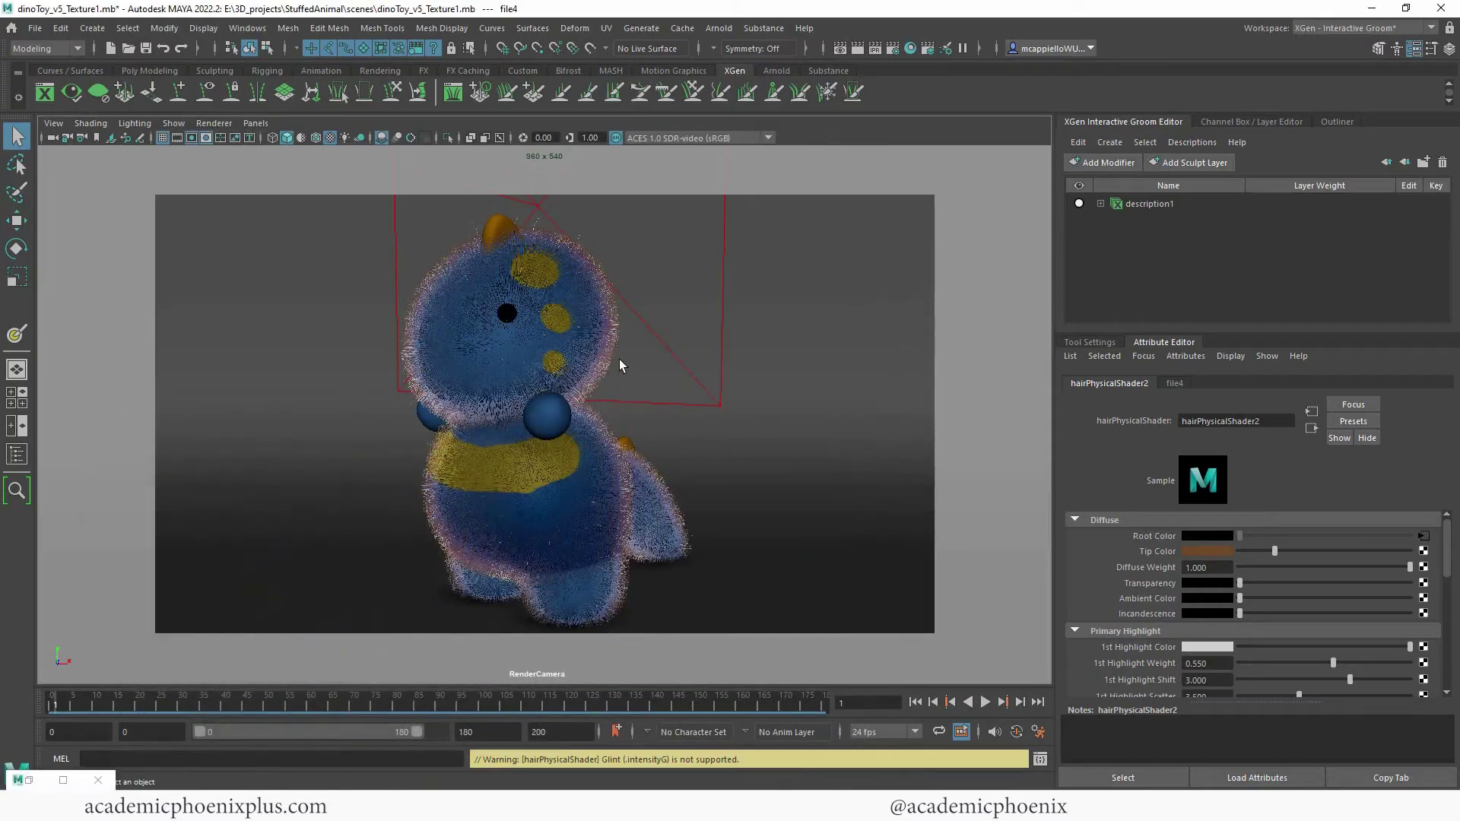
Orbit and lock the render camera, then switch the viewport to the persp camera and frame the dinosaur closely.
left_click_drag(775, 340, 787, 372, "alt")
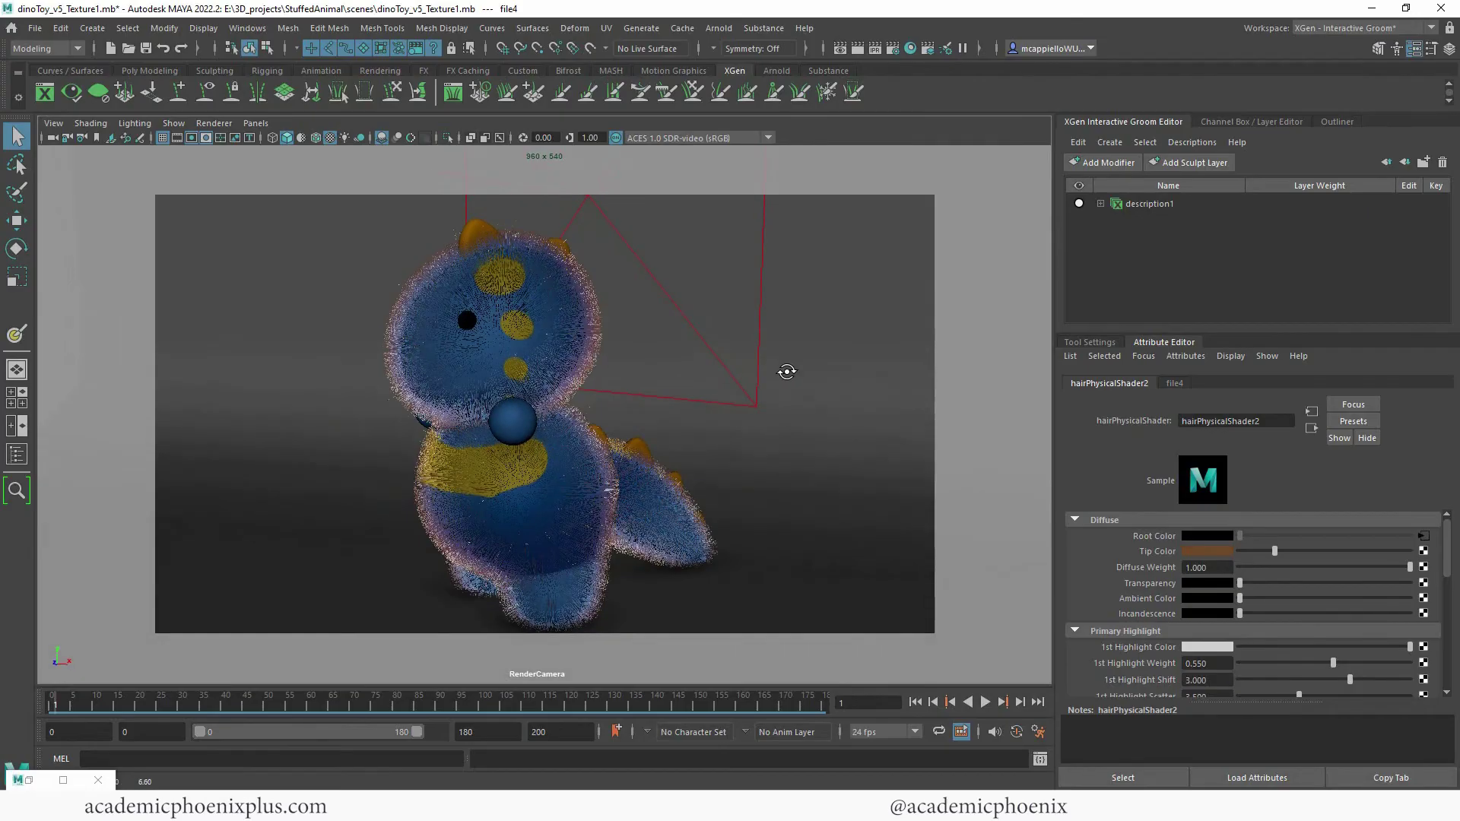
left_click(66, 138)
left_click(255, 123)
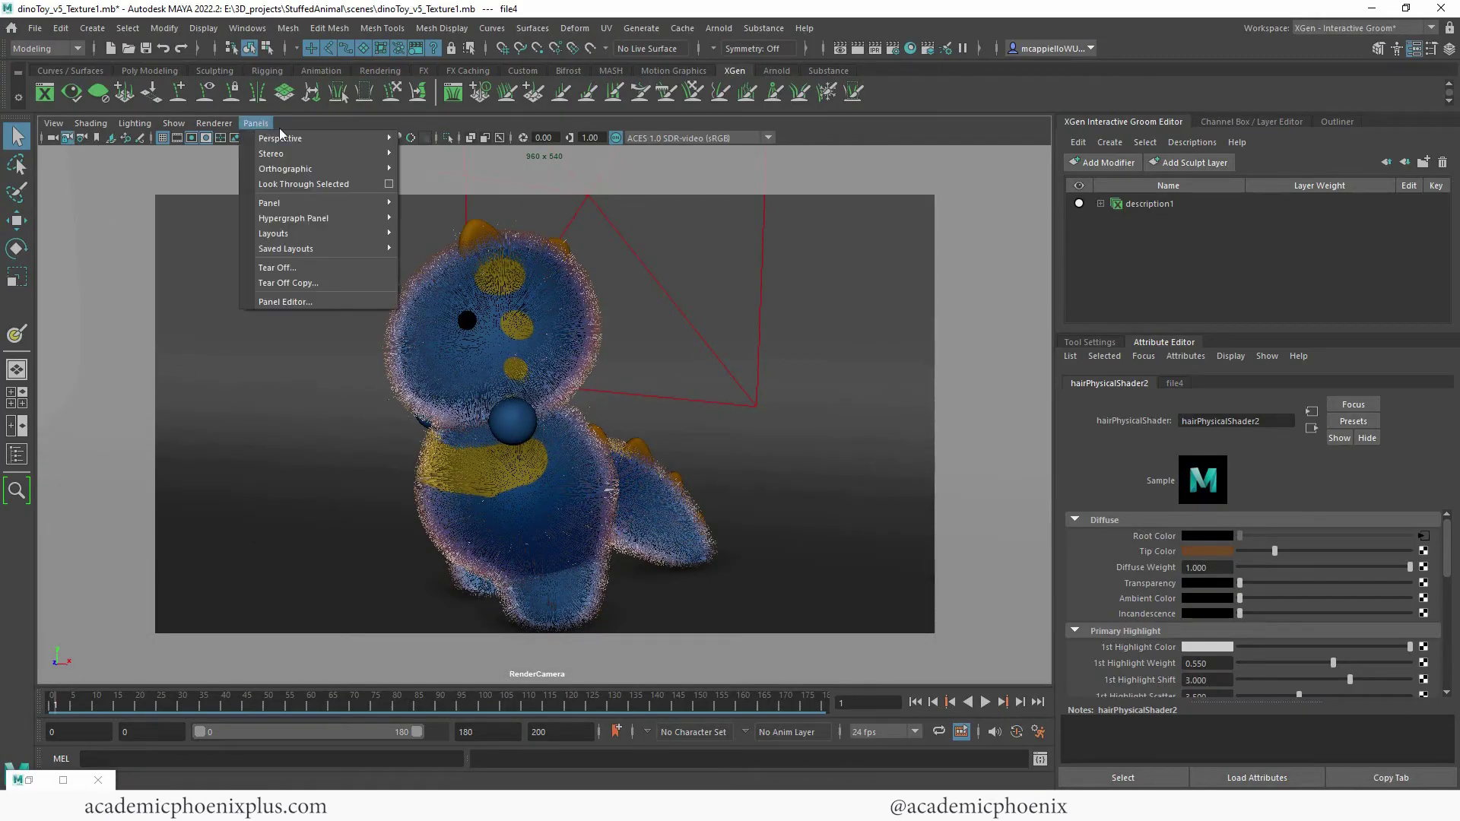
mouse_move(320, 141)
left_click(443, 172)
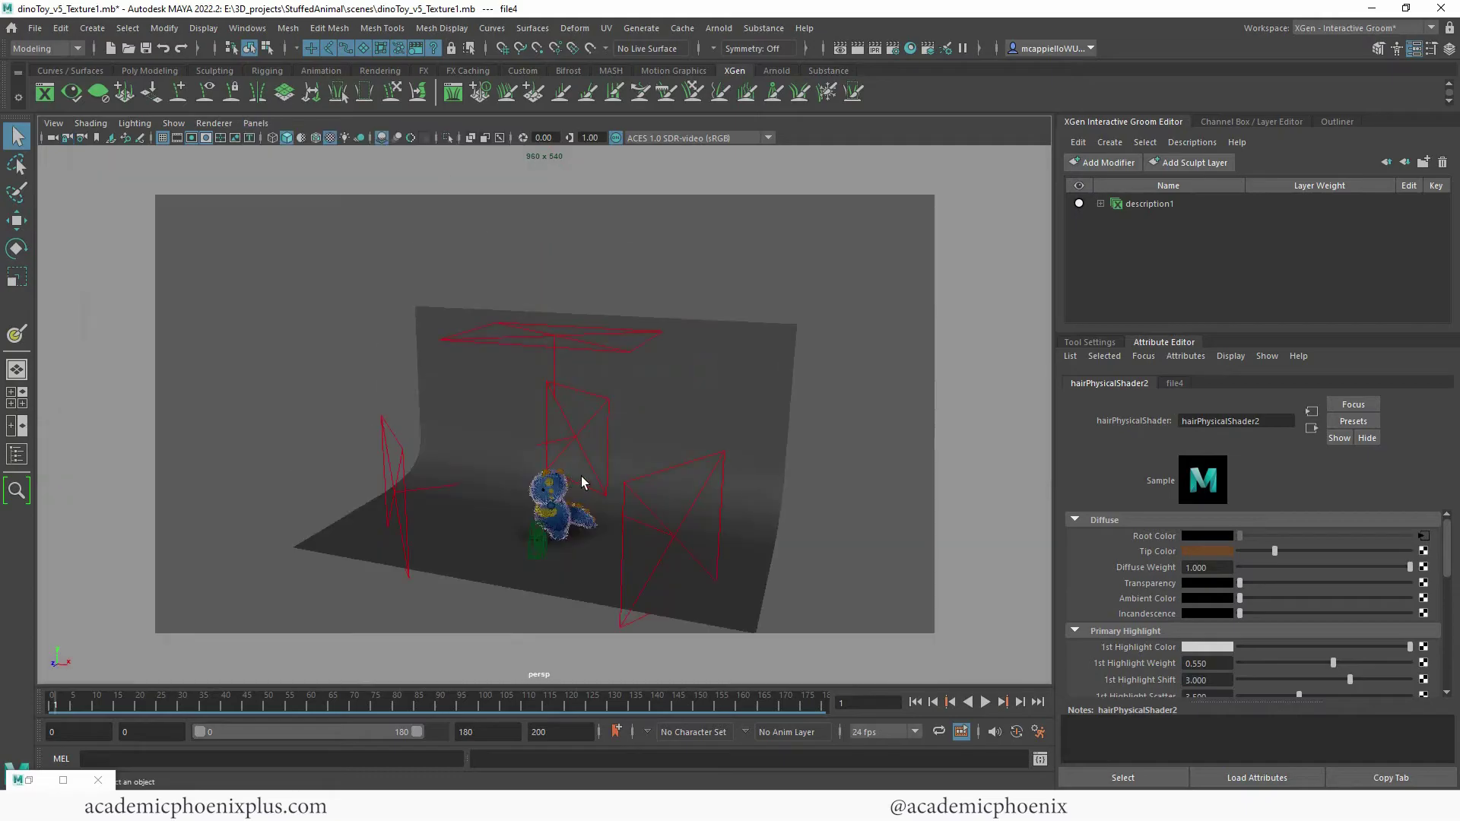
left_click_drag(580, 483, 642, 499, "alt")
right_click_drag(642, 499, 890, 362, "alt")
left_click_drag(890, 362, 679, 337, "alt")
right_click_drag(680, 337, 733, 378, "alt")
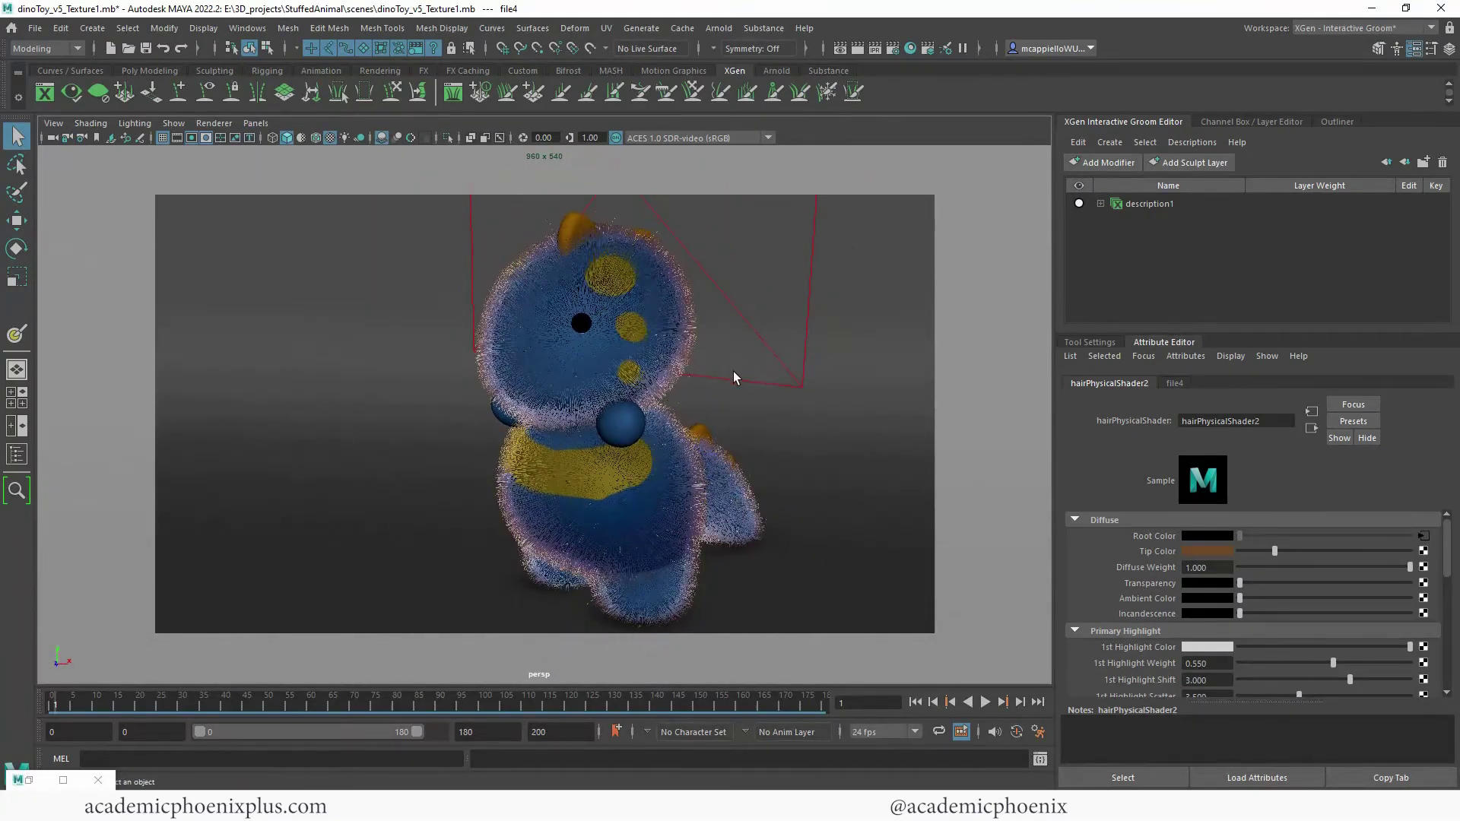
Connect a File texture to the tip color of hairPhysicalShader2 and load DinoBody_CLR2.tif from the images folder.
left_click(1423, 551)
left_click(558, 237)
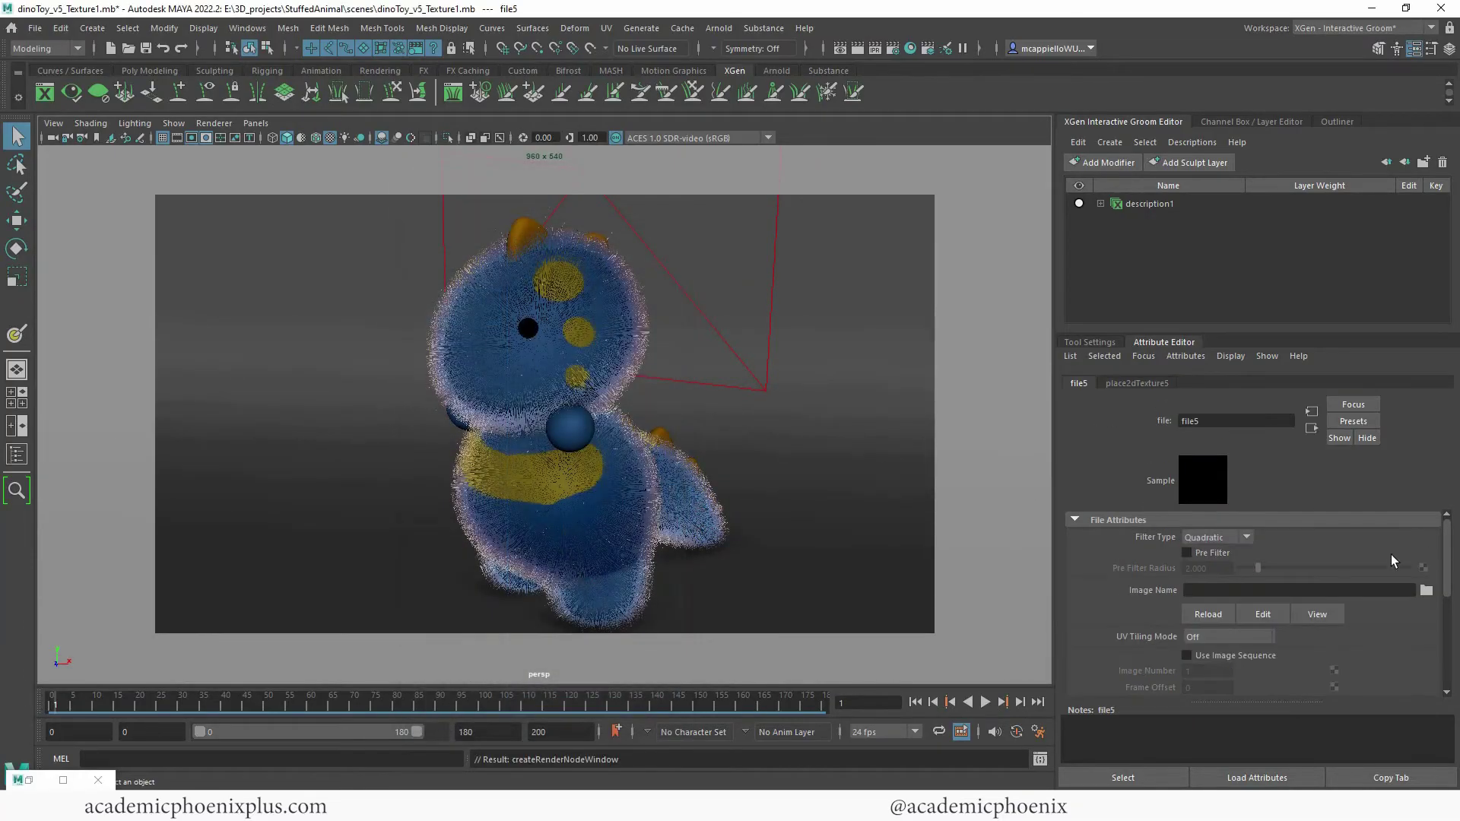
left_click(1427, 590)
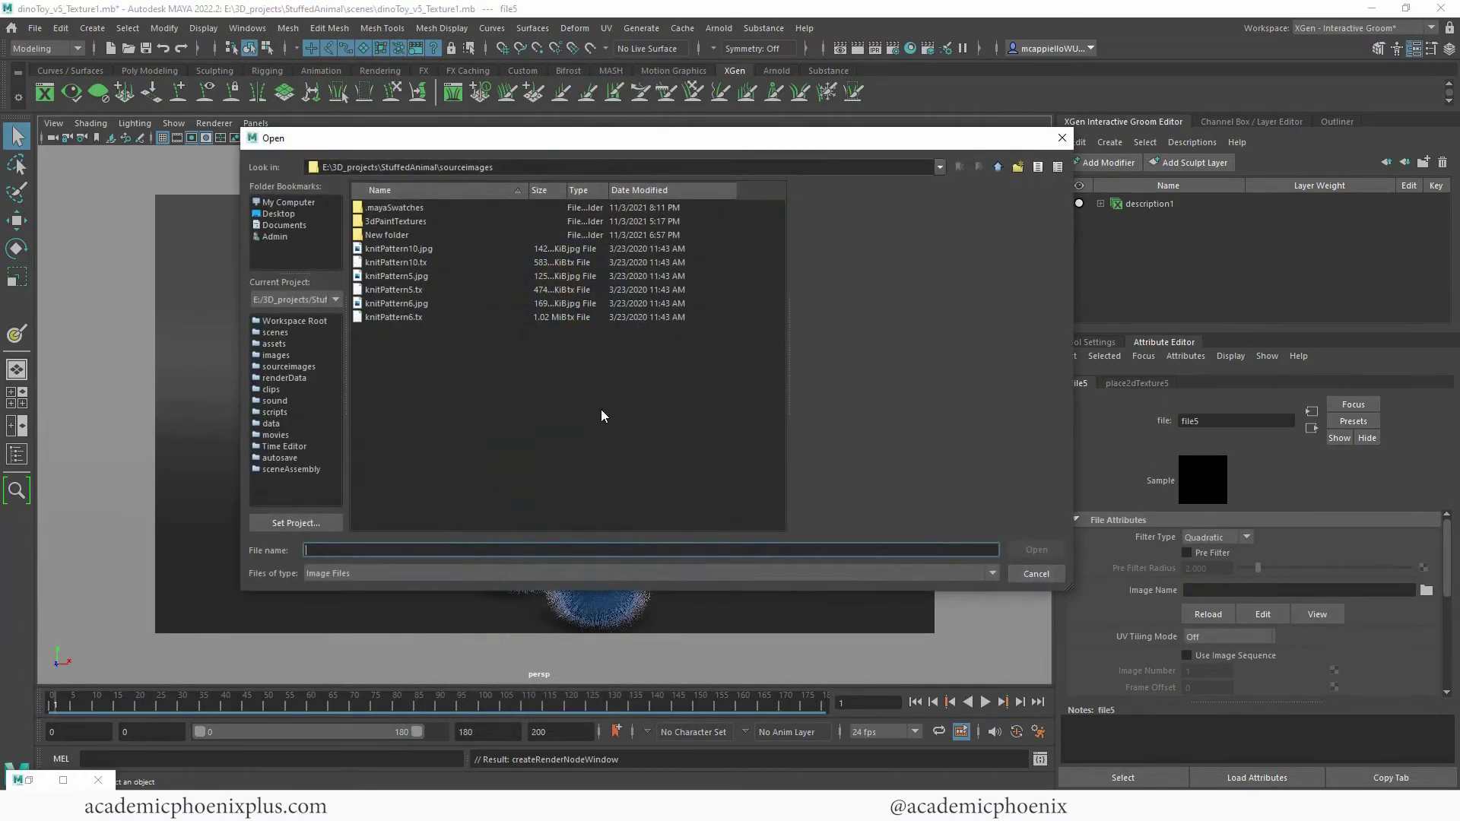
left_click(275, 355)
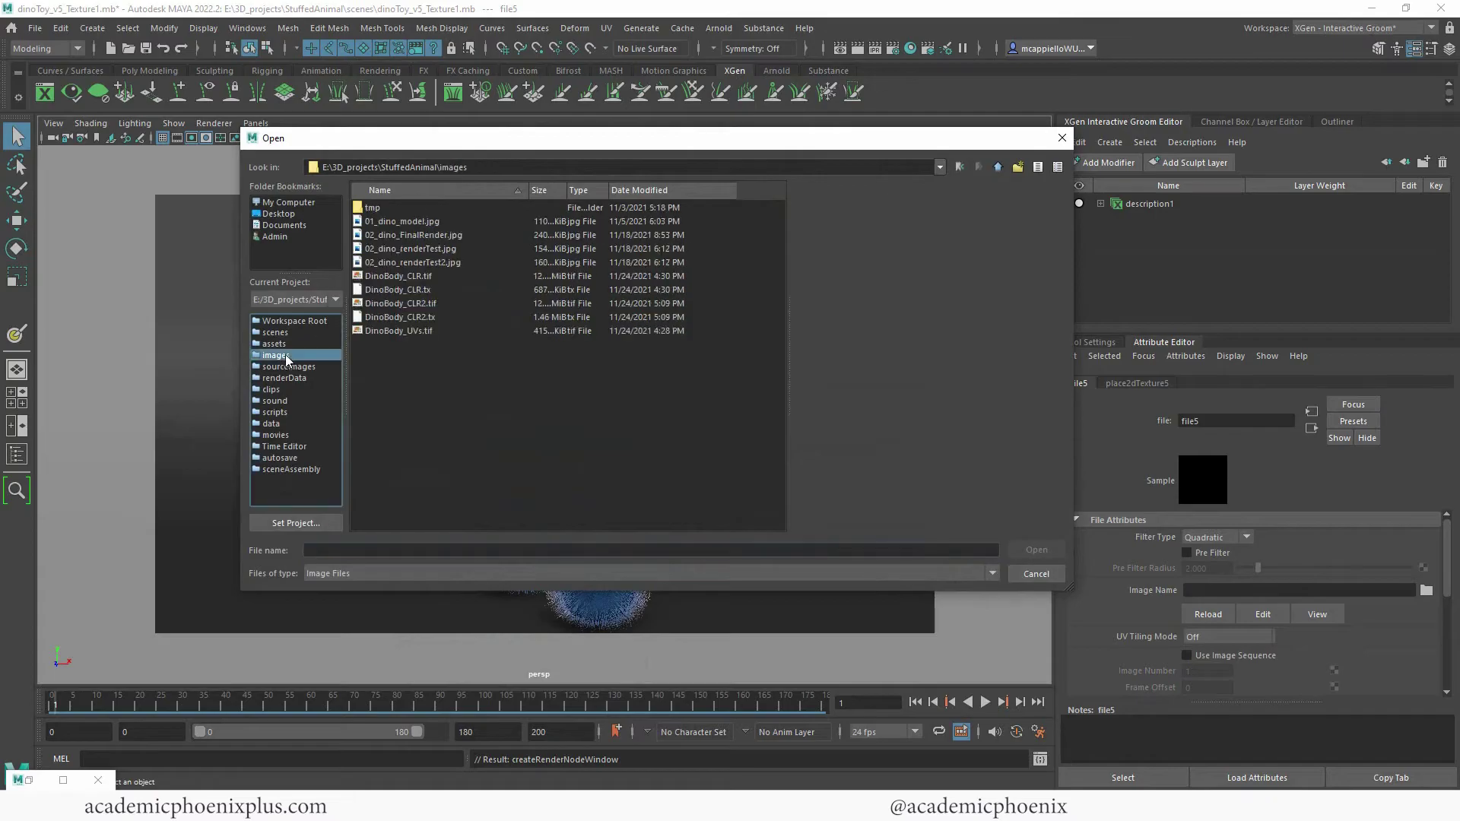
double_click(420, 304)
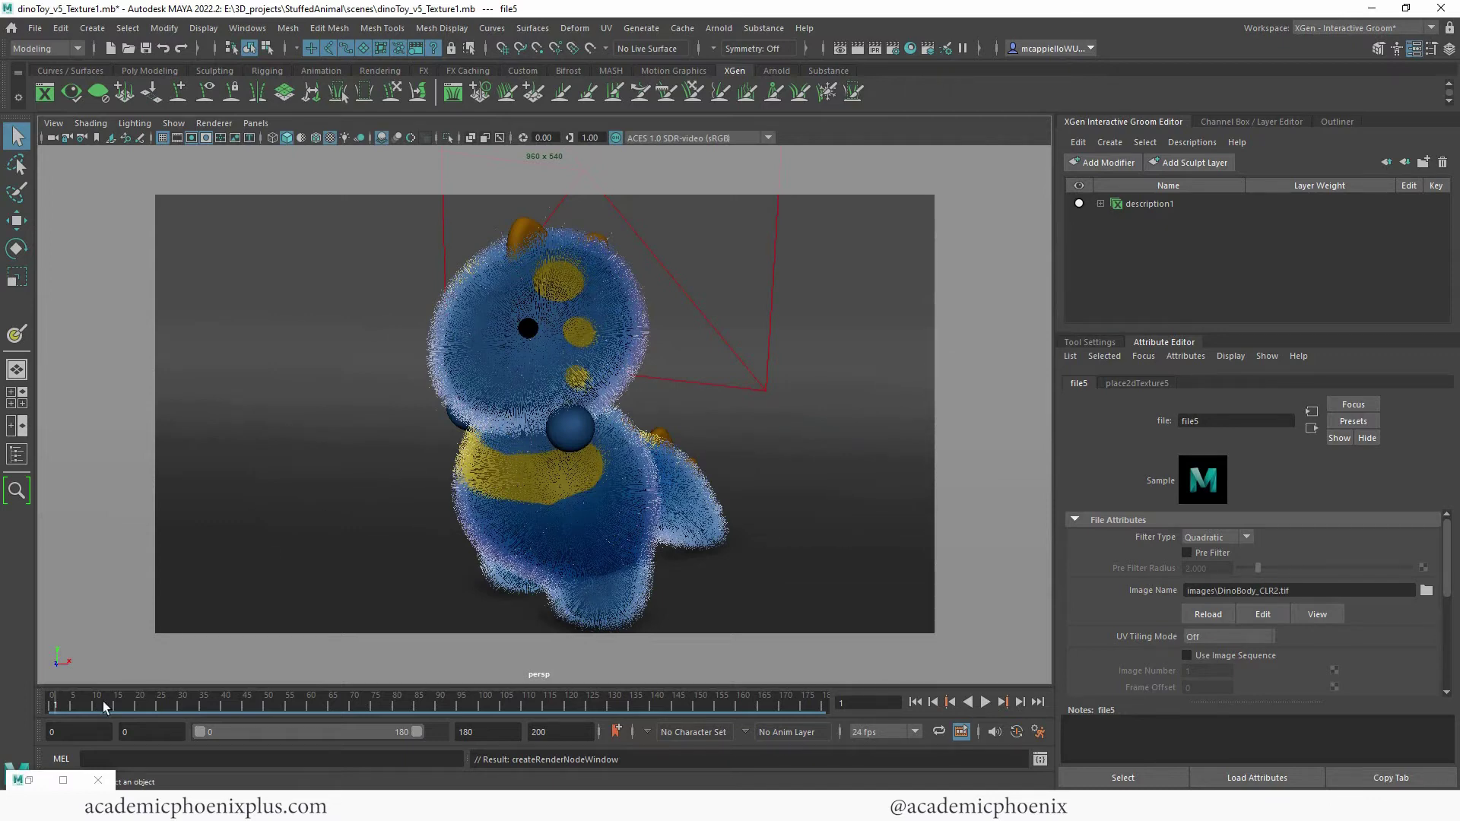
Render the dinosaur with its textured fur tips in the Arnold RenderView, stop the render, and minimize the window.
left_click(33, 782)
left_click(37, 783)
left_click(37, 784)
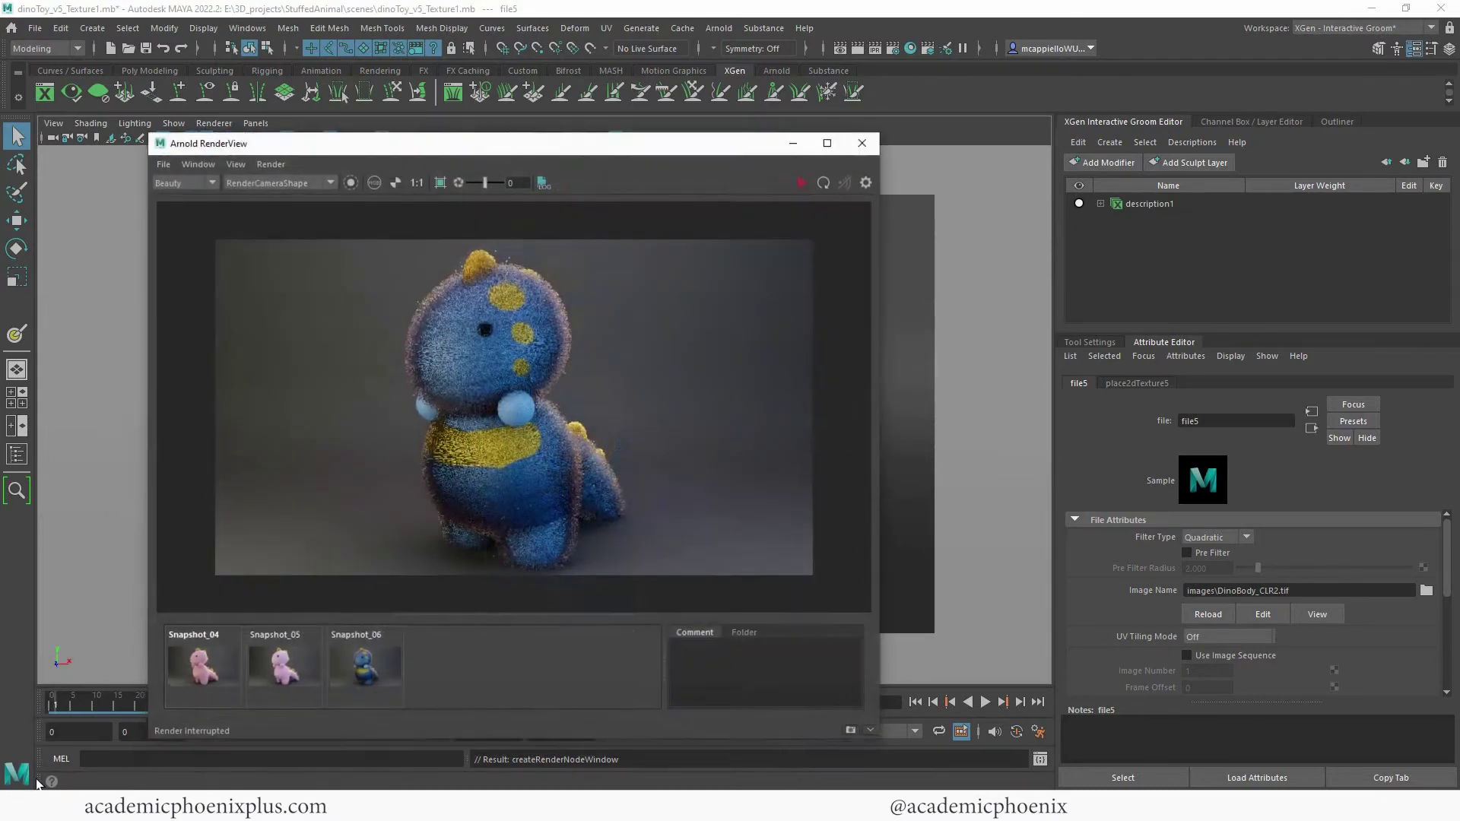
left_click(805, 179)
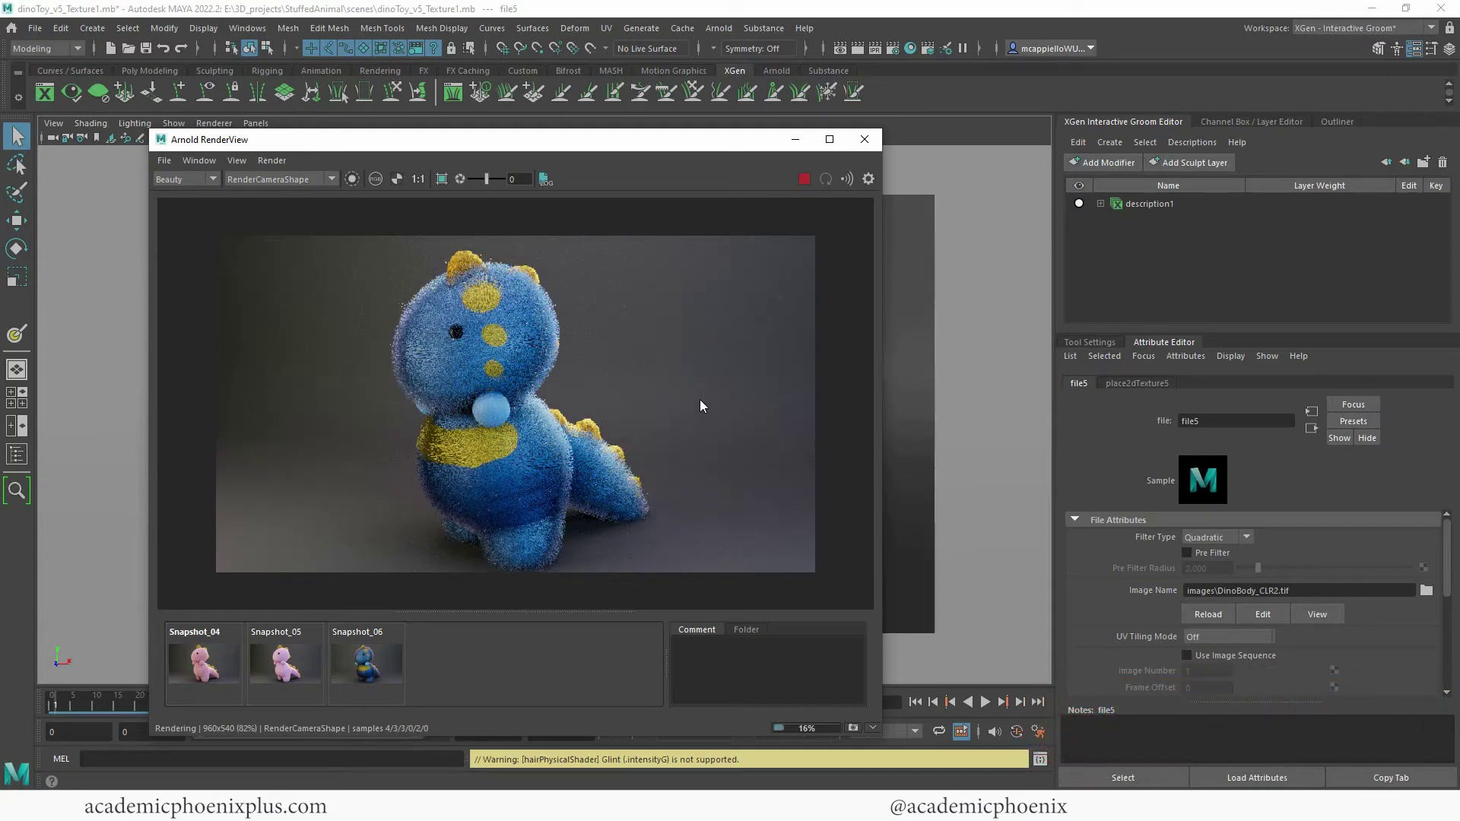
left_click(803, 179)
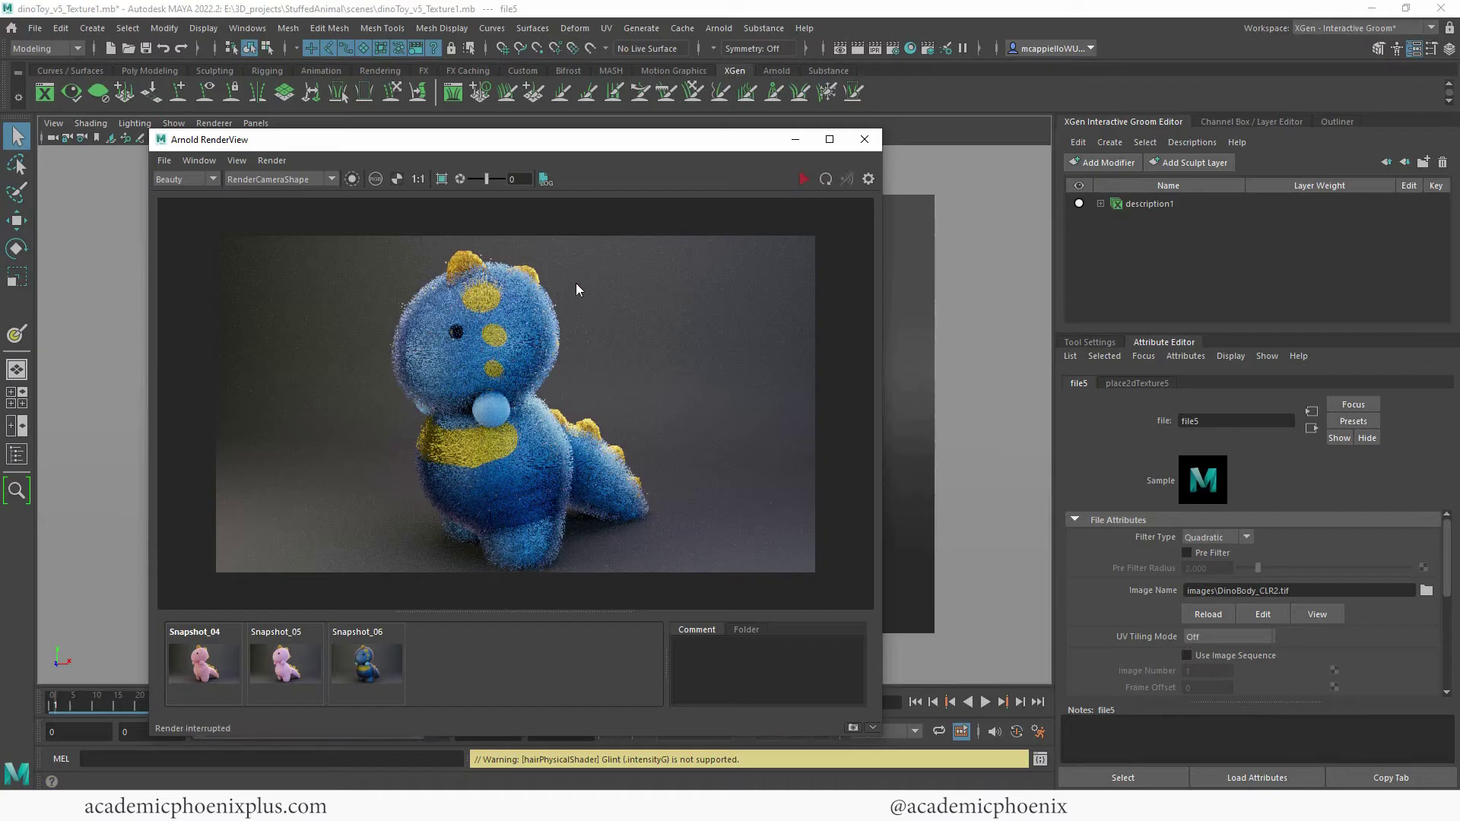
left_click(796, 142)
Select description1 and set the secondary highlight and glint colors of hairPhysicalShader2 to white.
left_click(1149, 203)
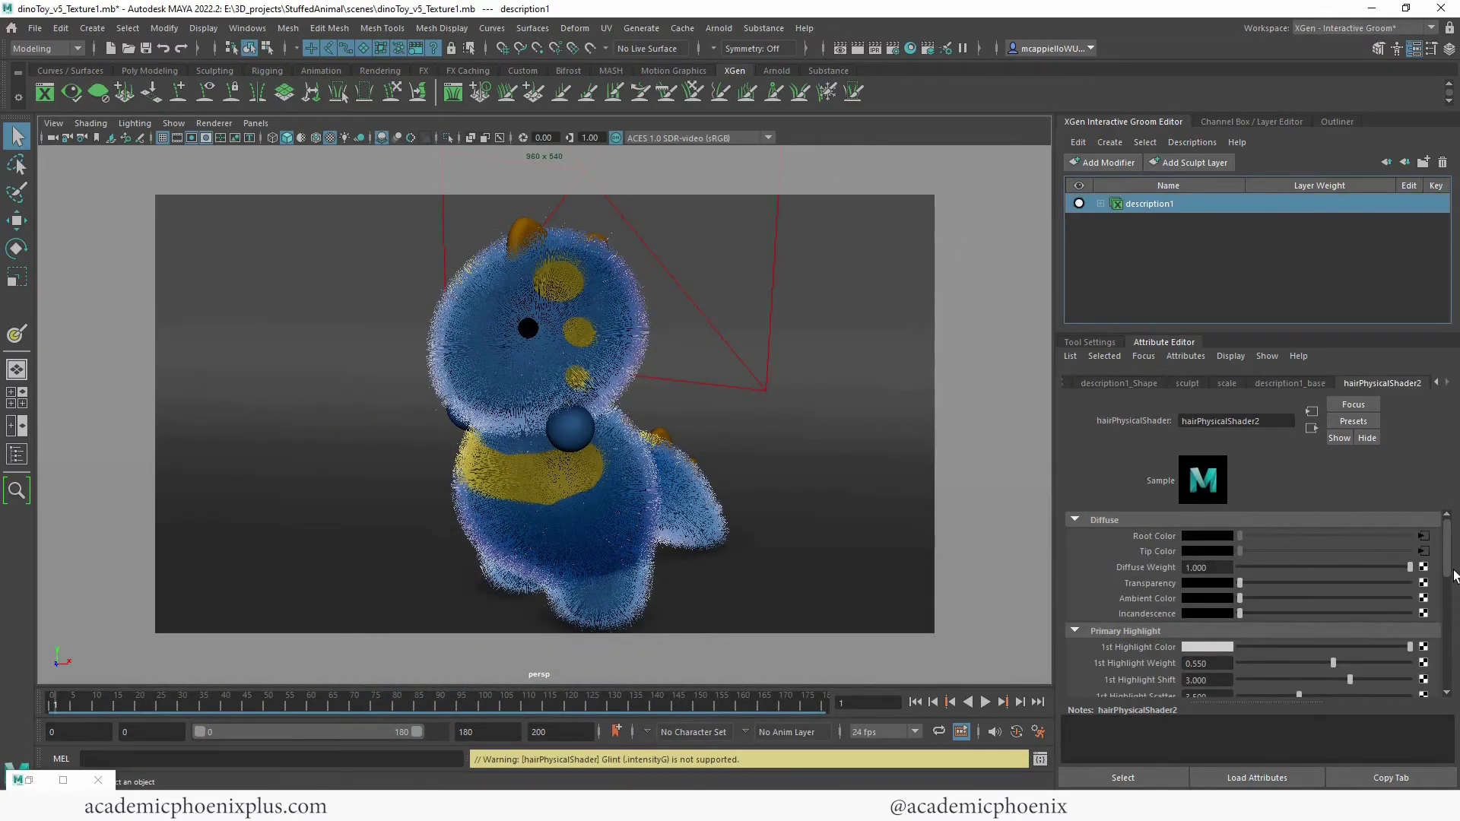
scroll(1434, 607, "down", 3)
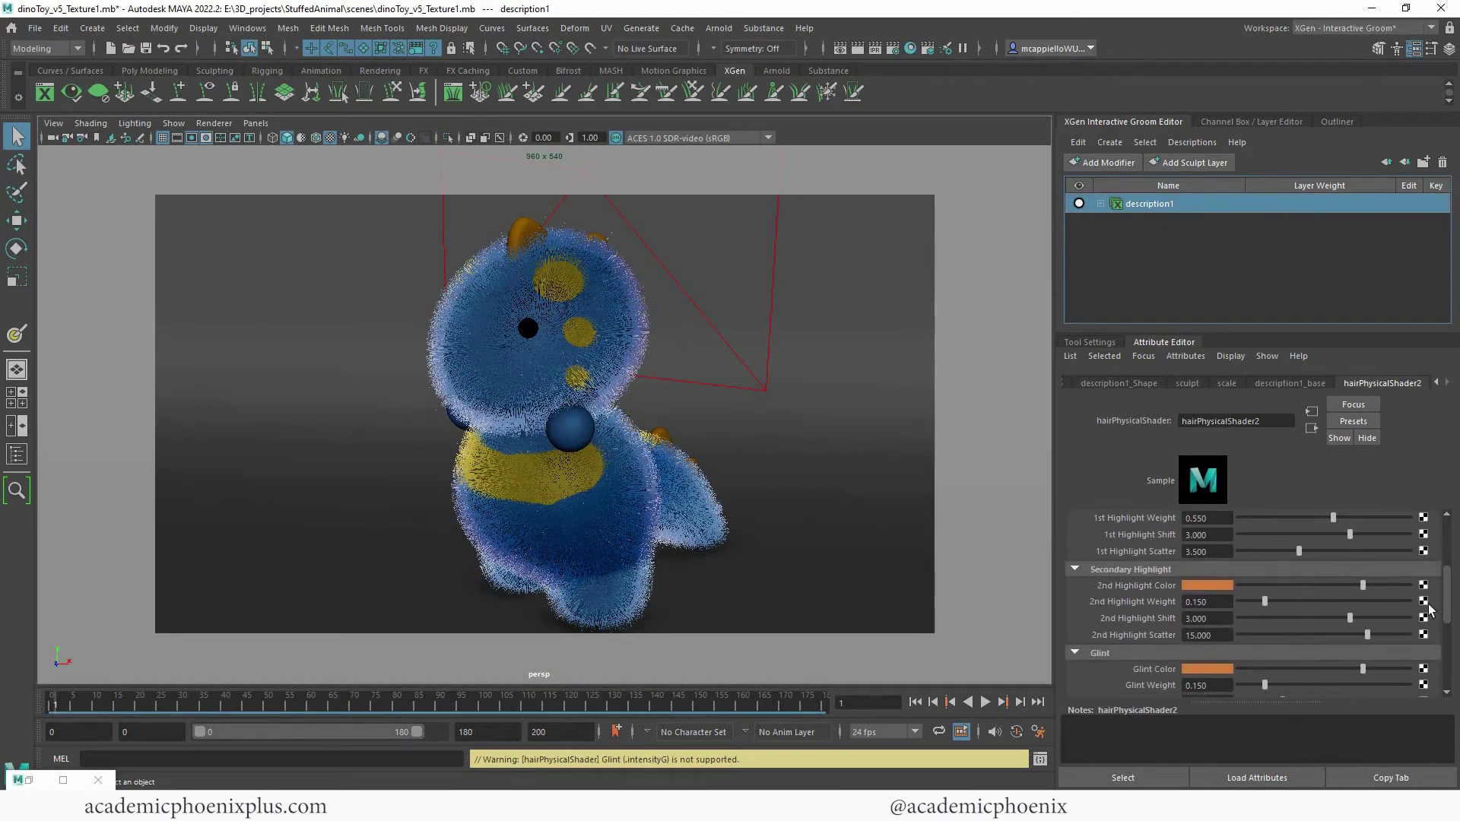
left_click(1216, 586)
left_click(1155, 553)
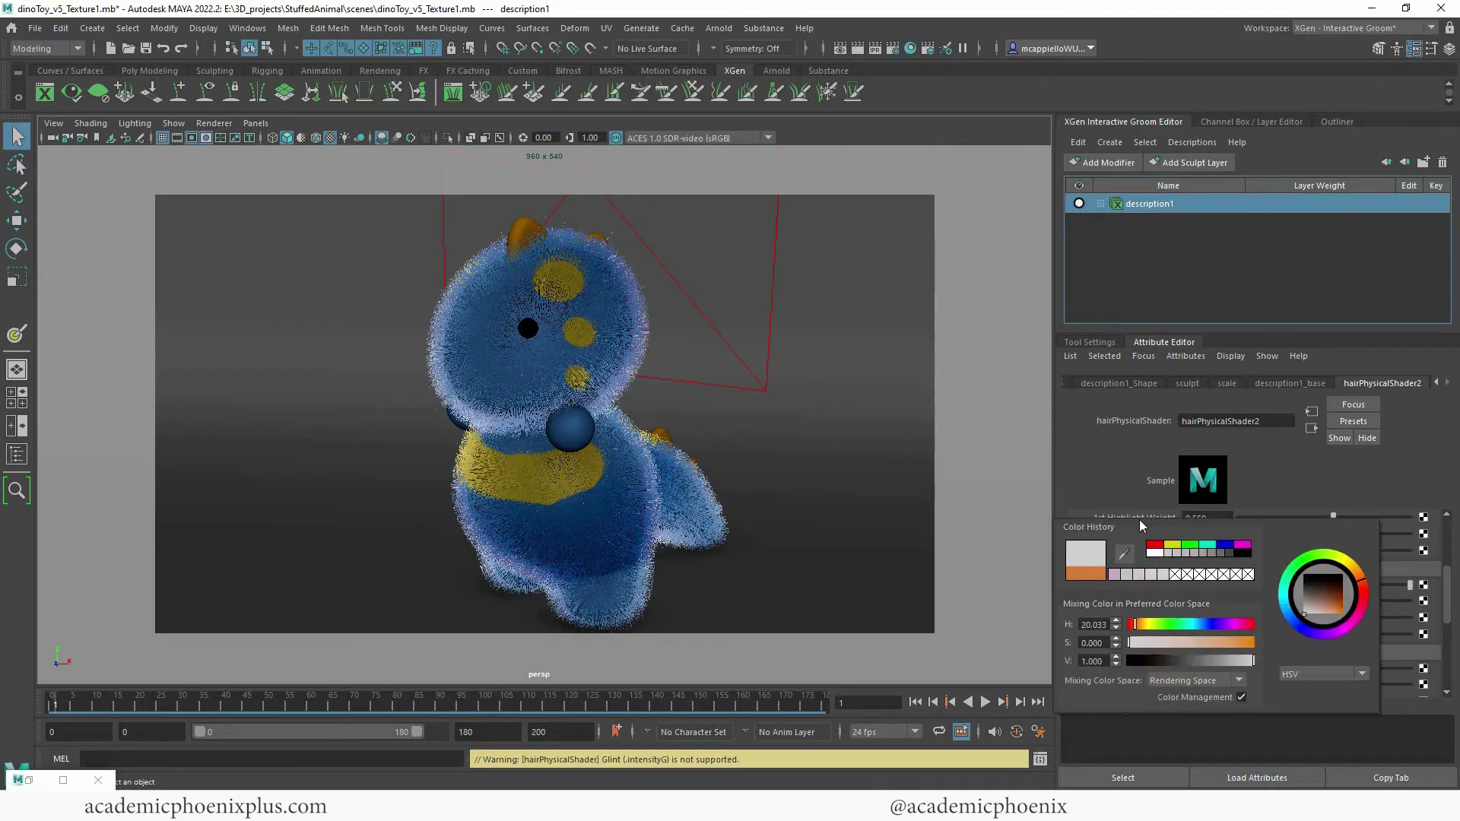
left_click(1194, 667)
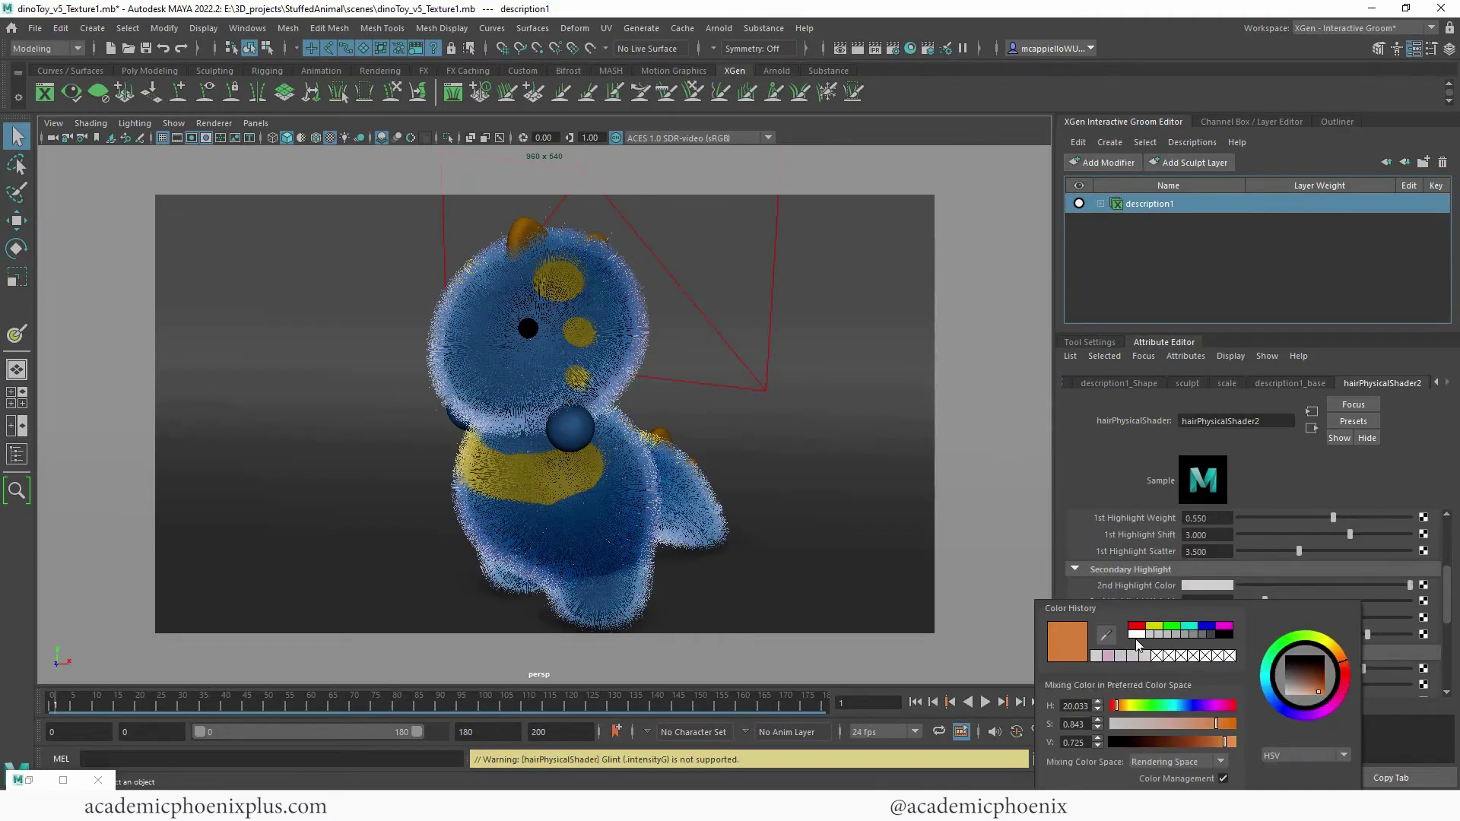
left_click(1137, 638)
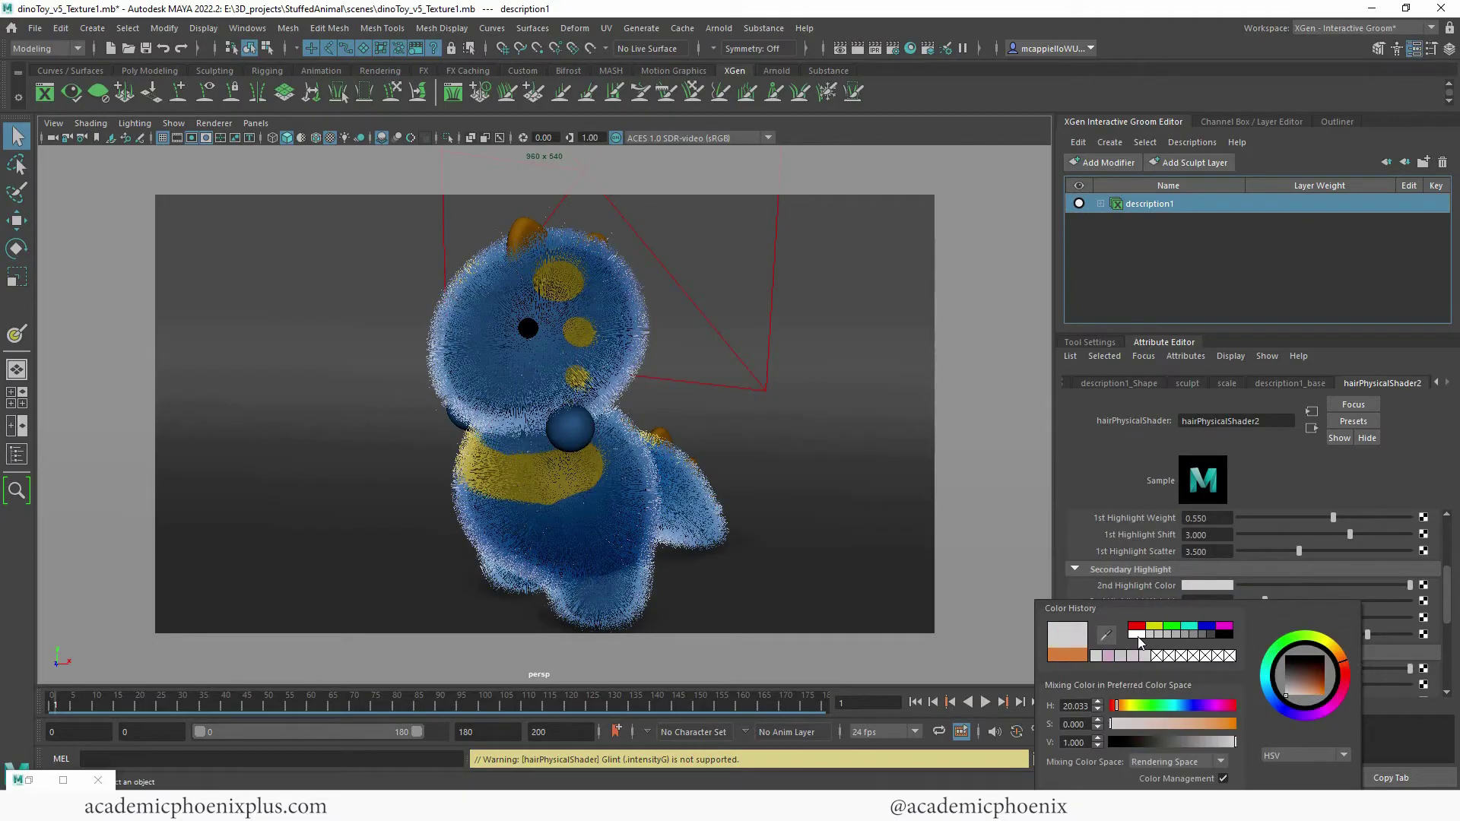
Give the secondary highlight color of hairPhysicalShader2 a pale peach tint by raising its saturation.
left_click(1215, 588)
left_click_drag(1206, 638, 1185, 644)
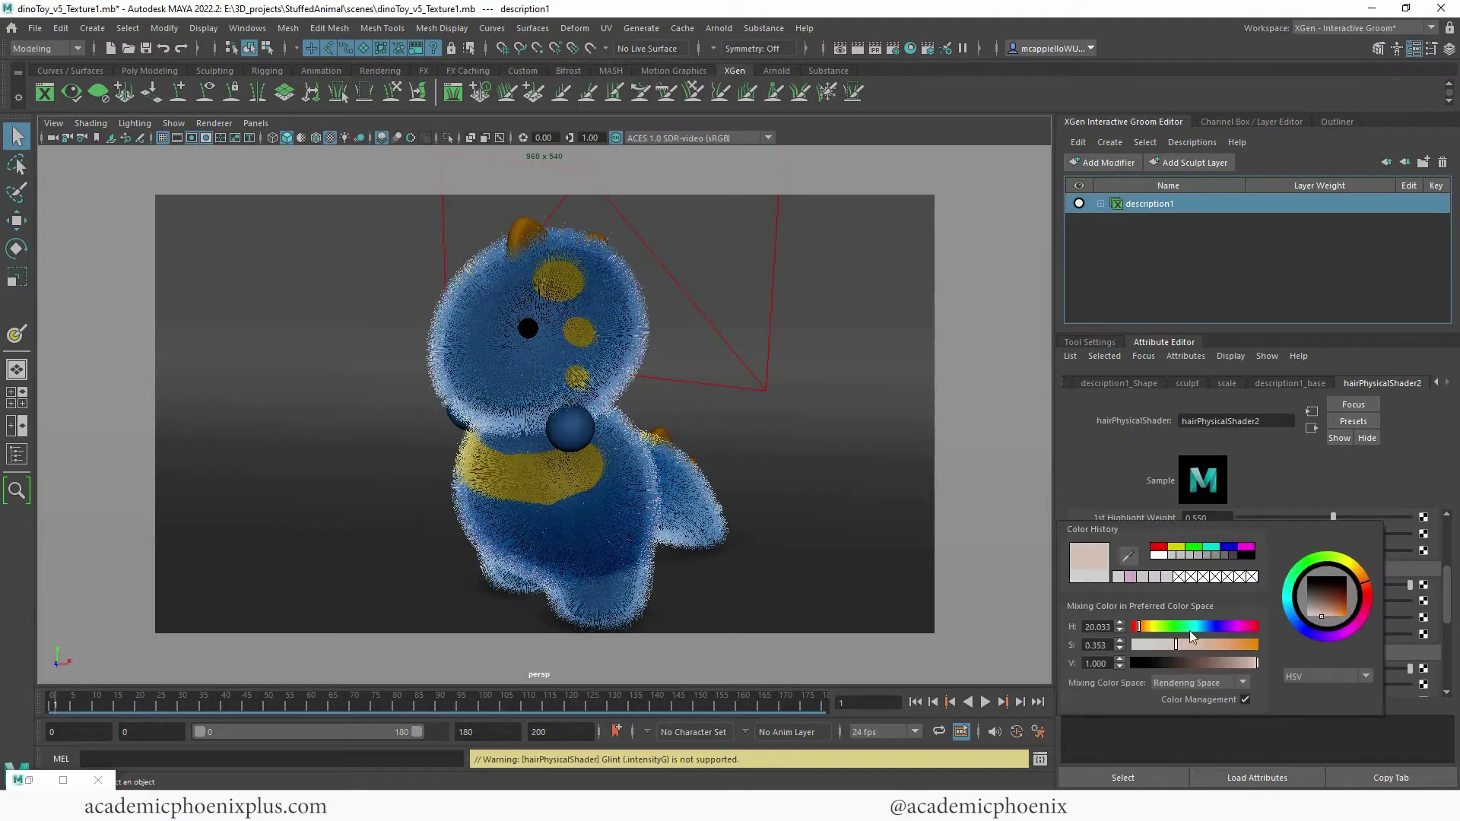
scroll(1247, 593, "up", 5)
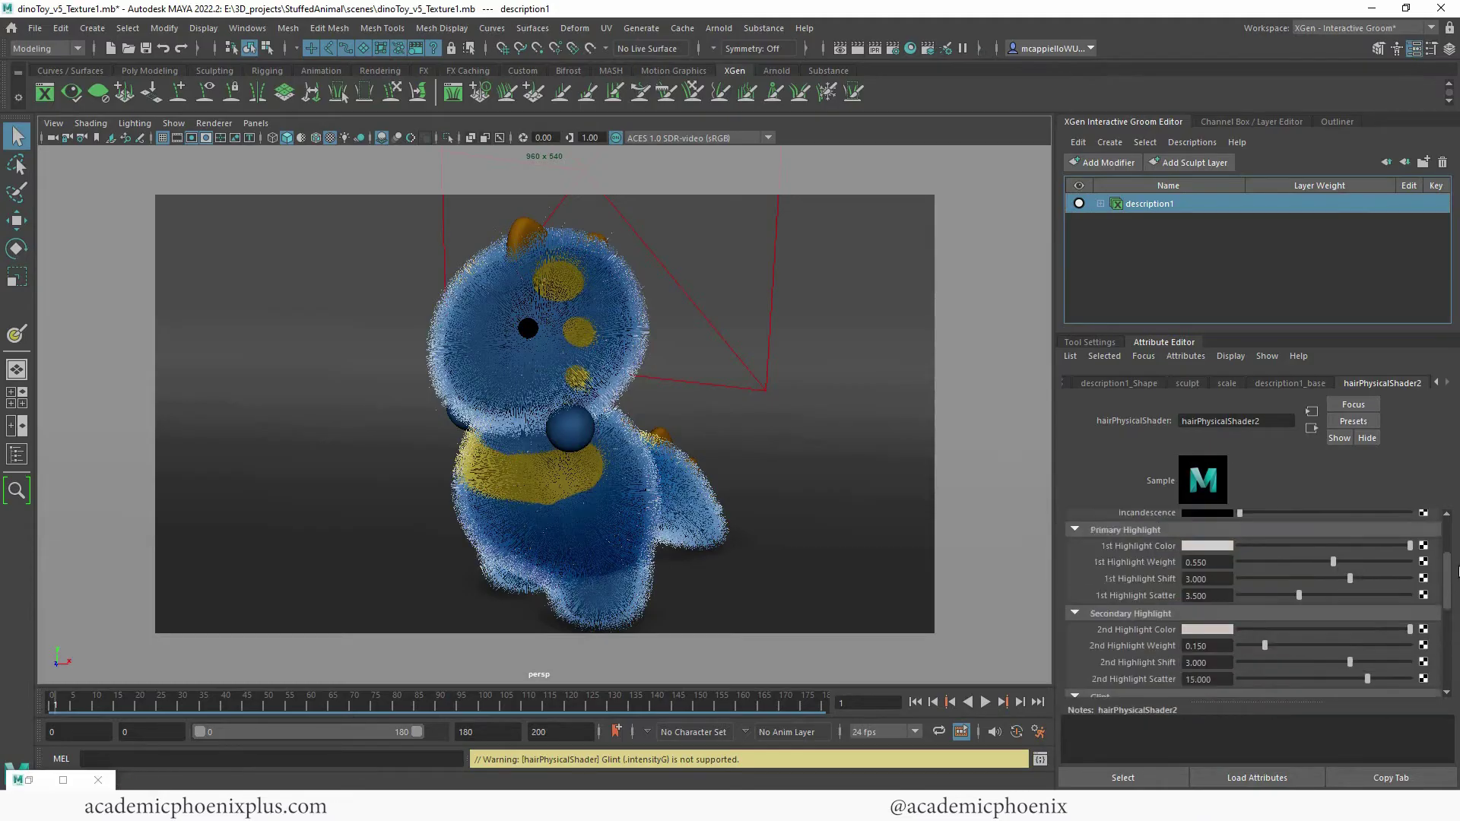
Set the density multiplier of description1_base to 50.
left_click(1116, 384)
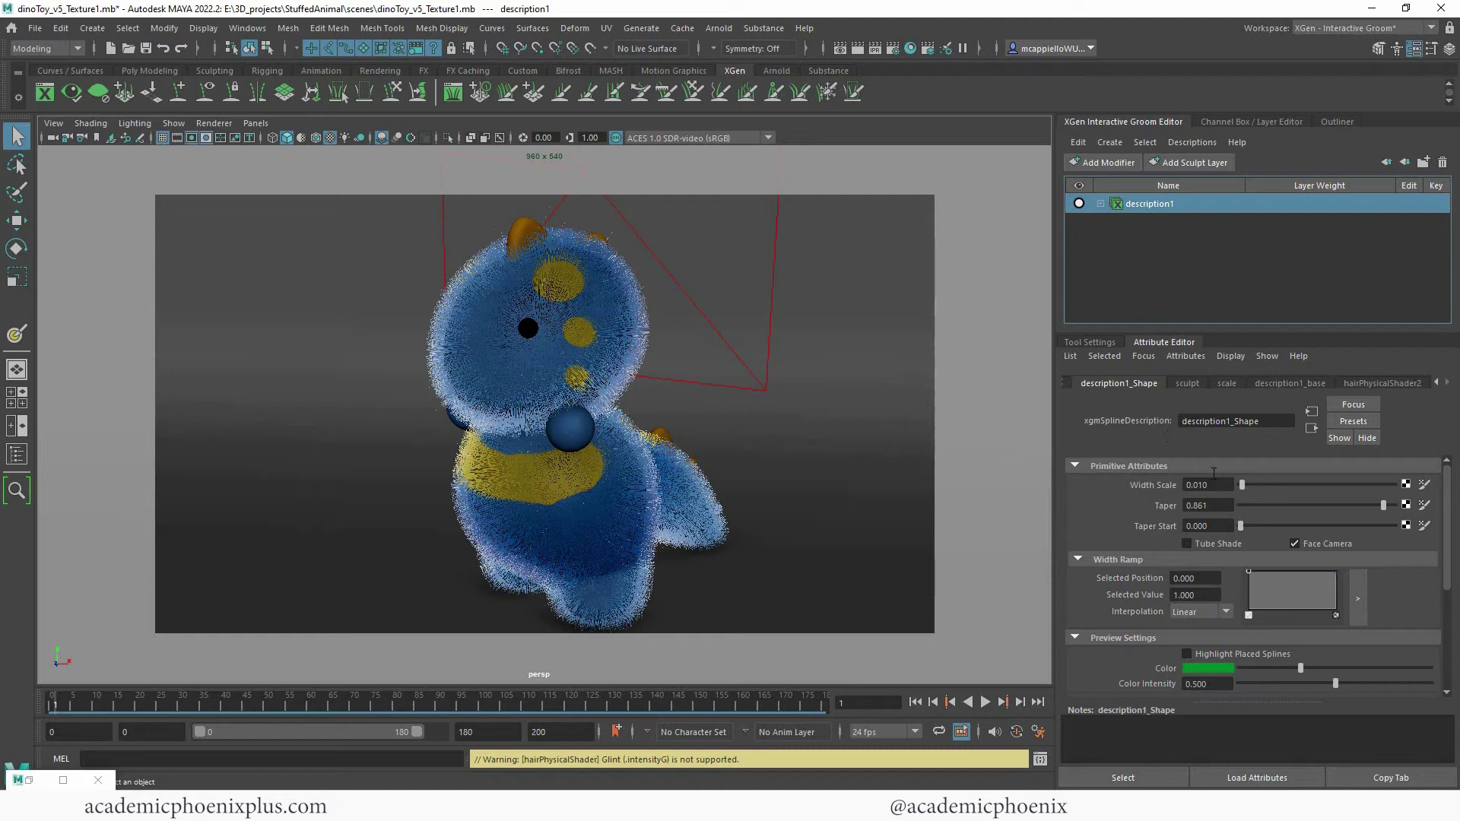
left_click(1285, 384)
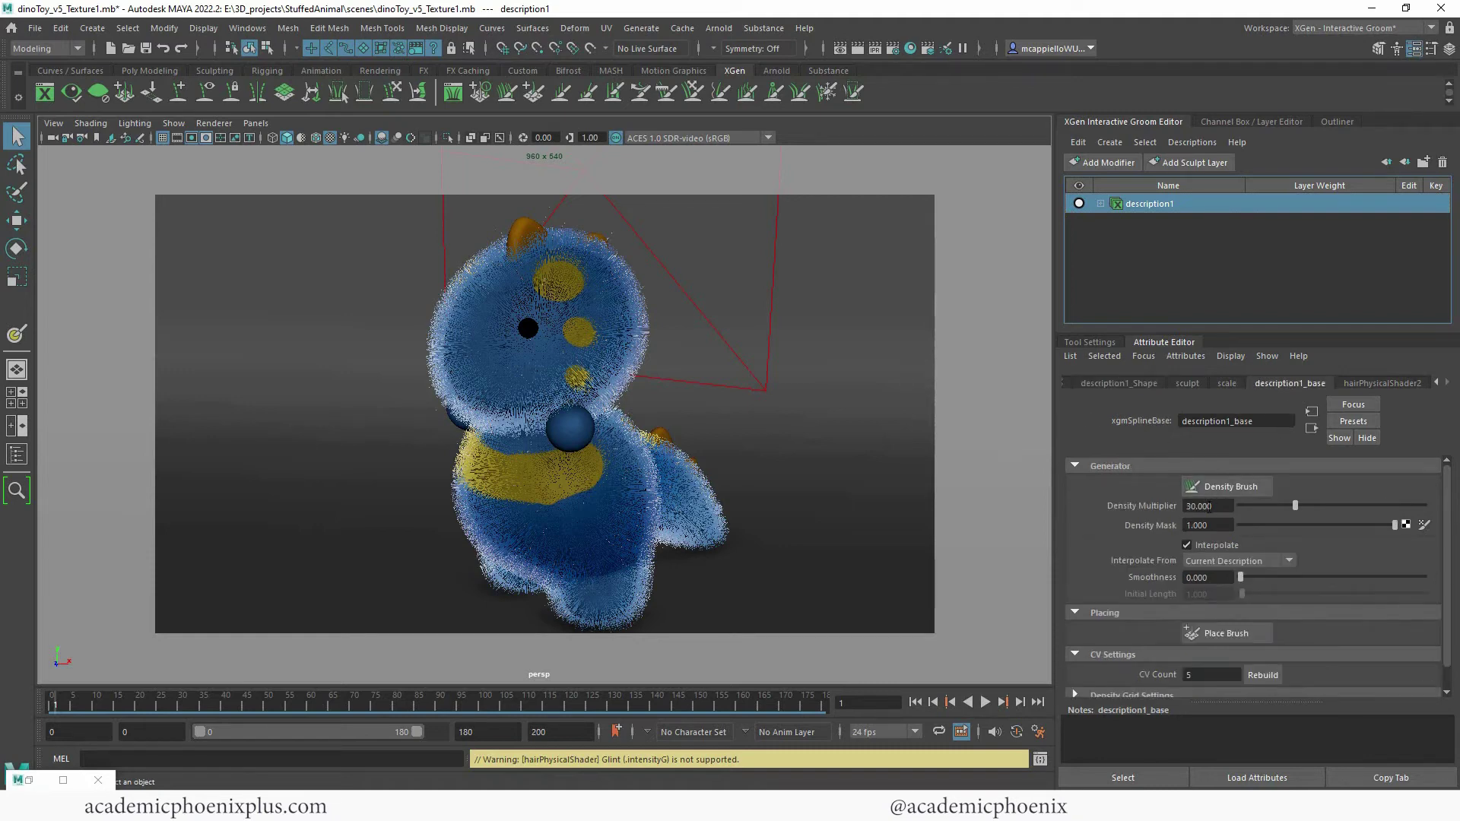
left_click_drag(1209, 507, 1146, 508)
type("50")
key("Return")
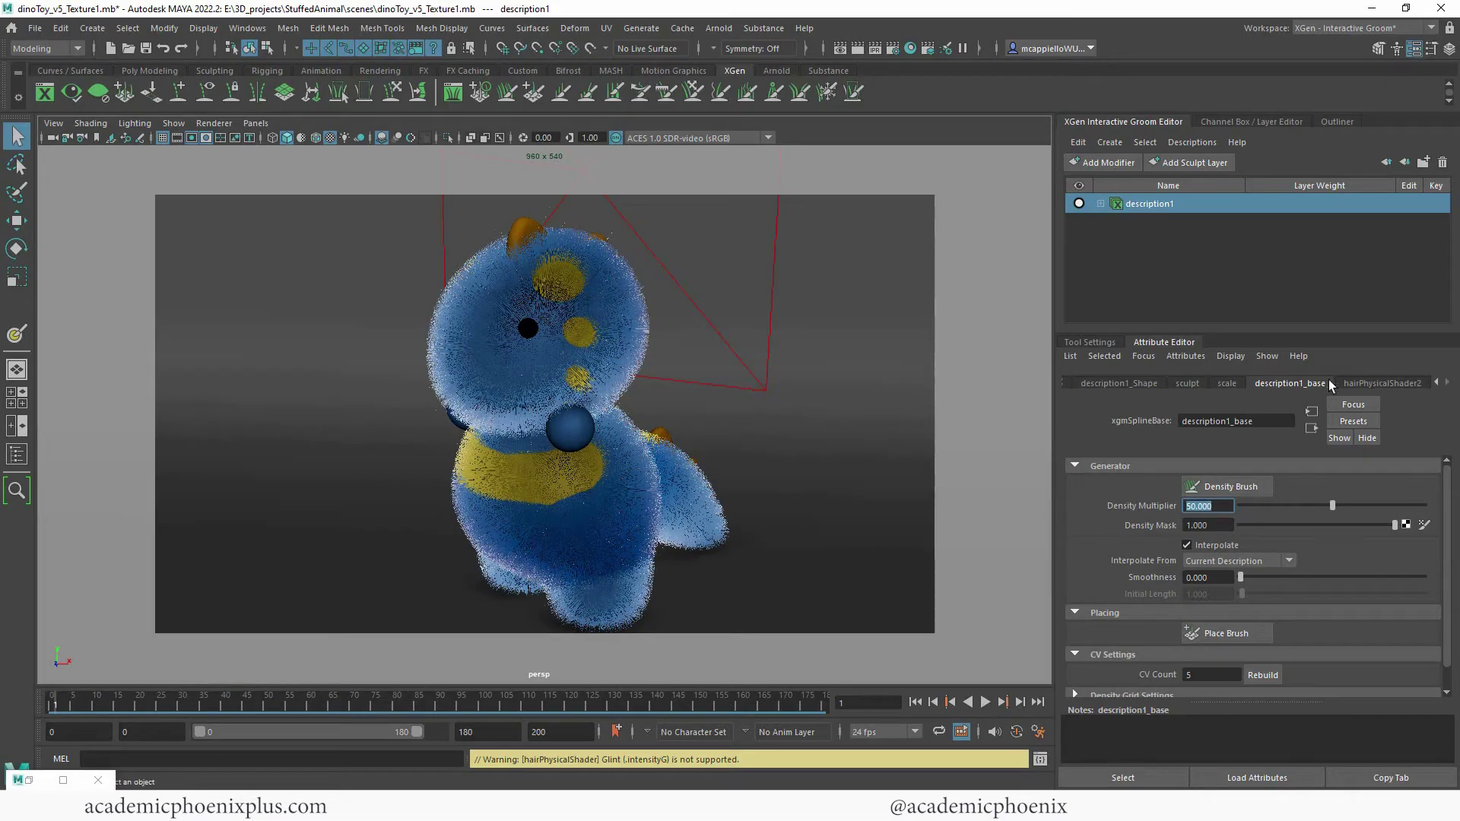
Shorten the fur by setting the scale modifier of description1 to 0.3.
left_click(1367, 384)
left_click(1227, 384)
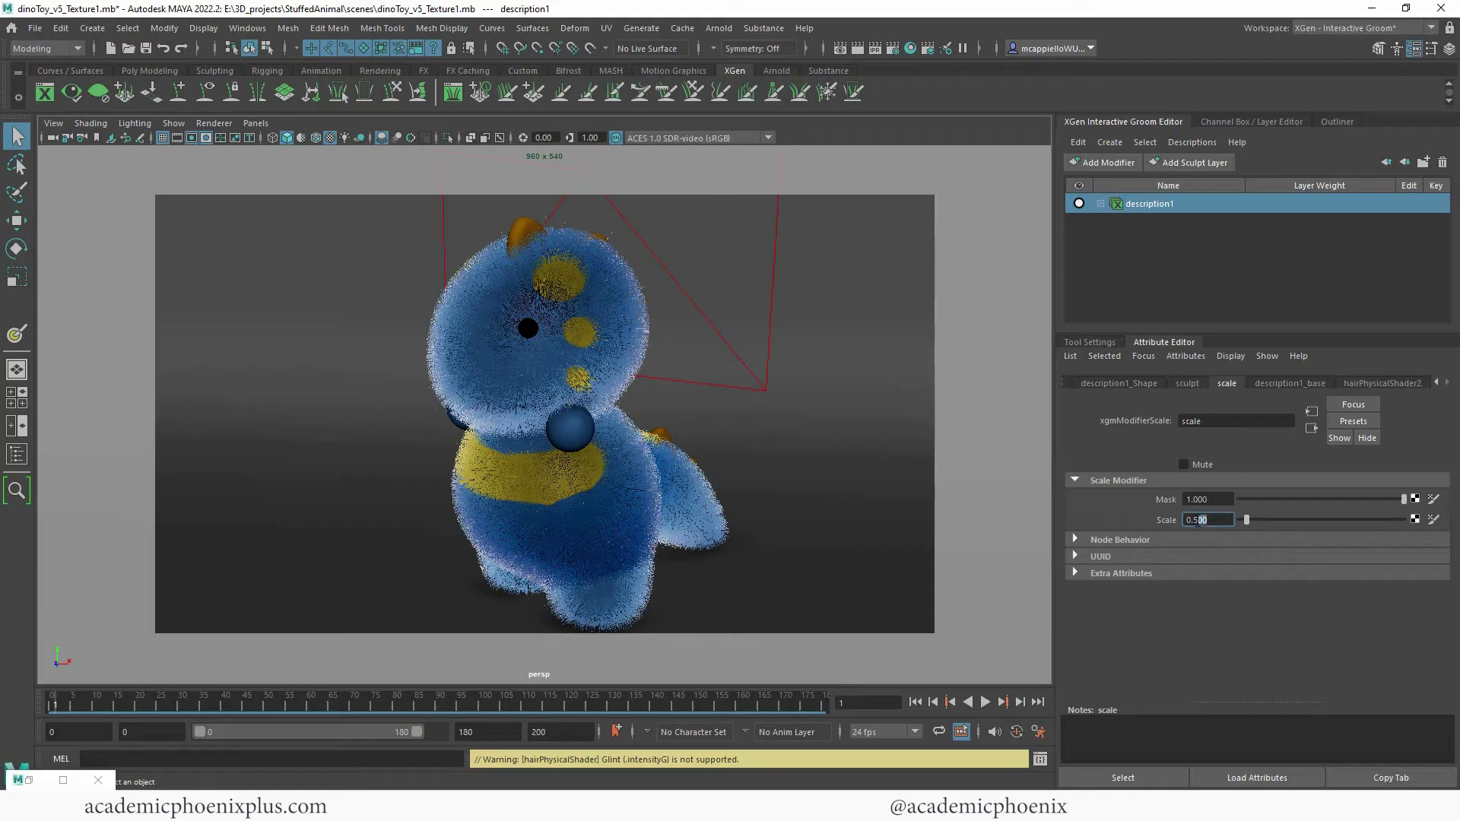
double_click(1200, 522)
type("3")
key("Return")
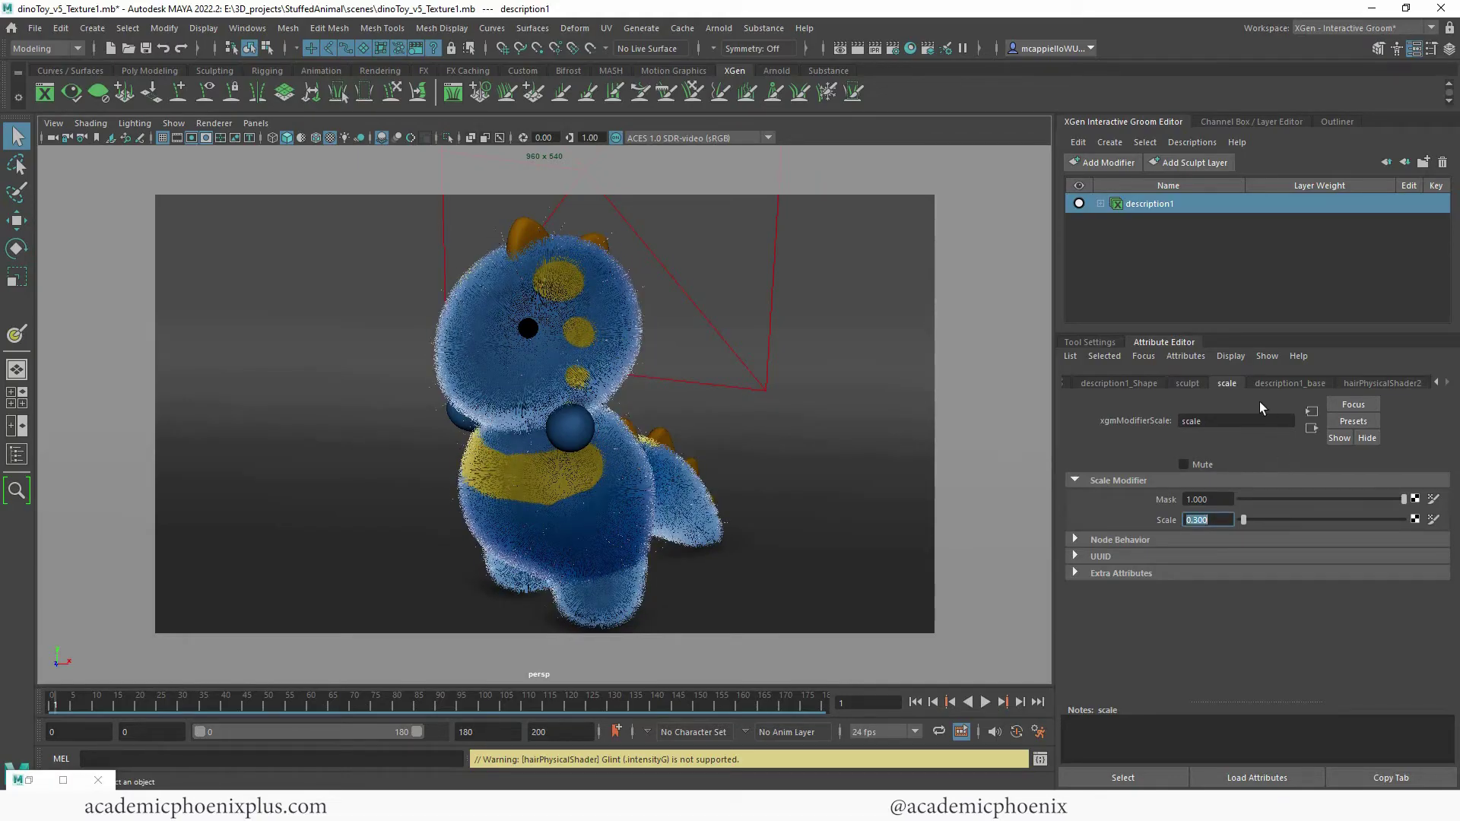
Raise the density multiplier of description1_base to 80.
left_click(1285, 385)
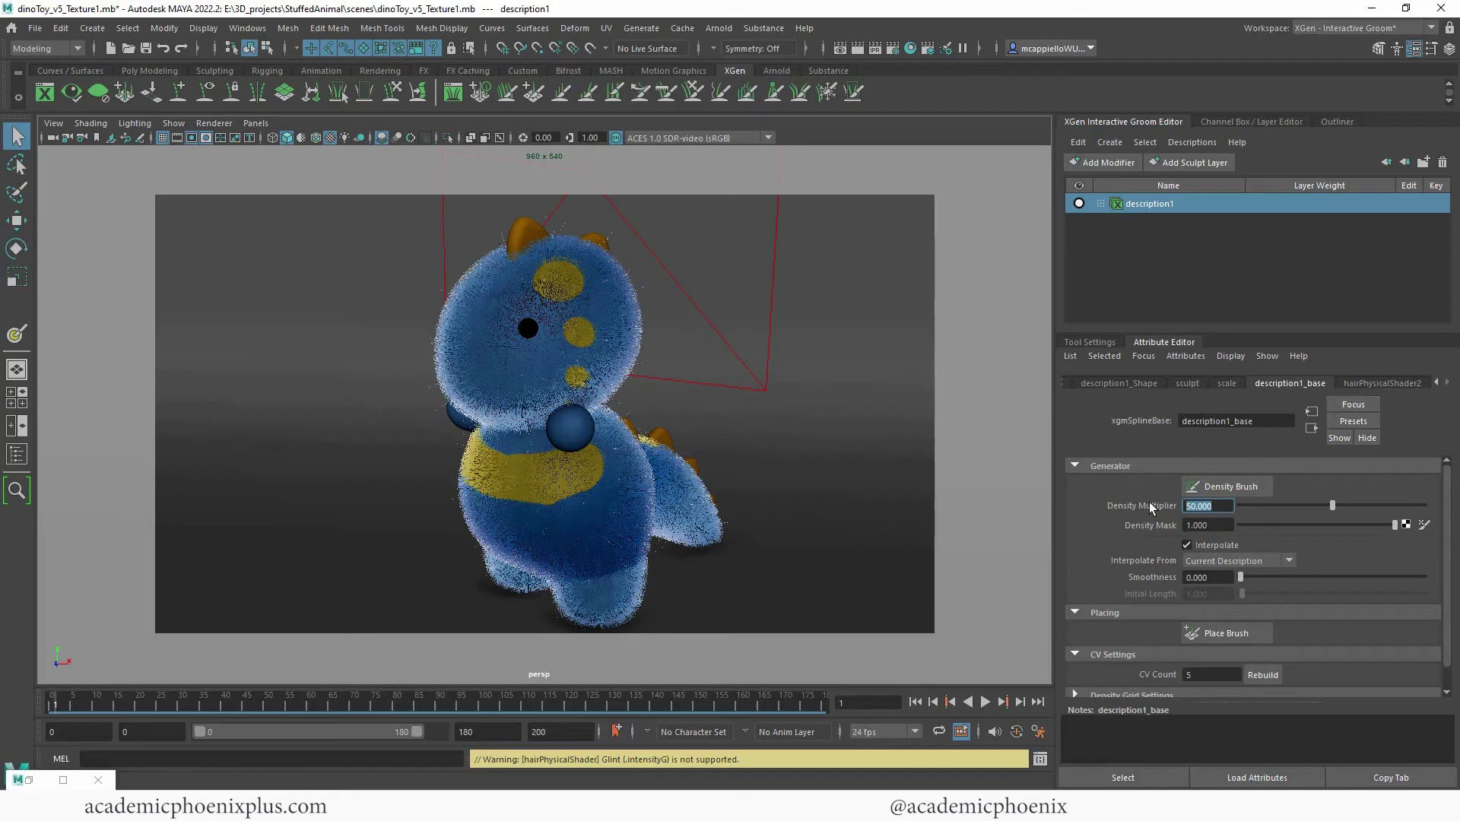
type("8")
key("Return")
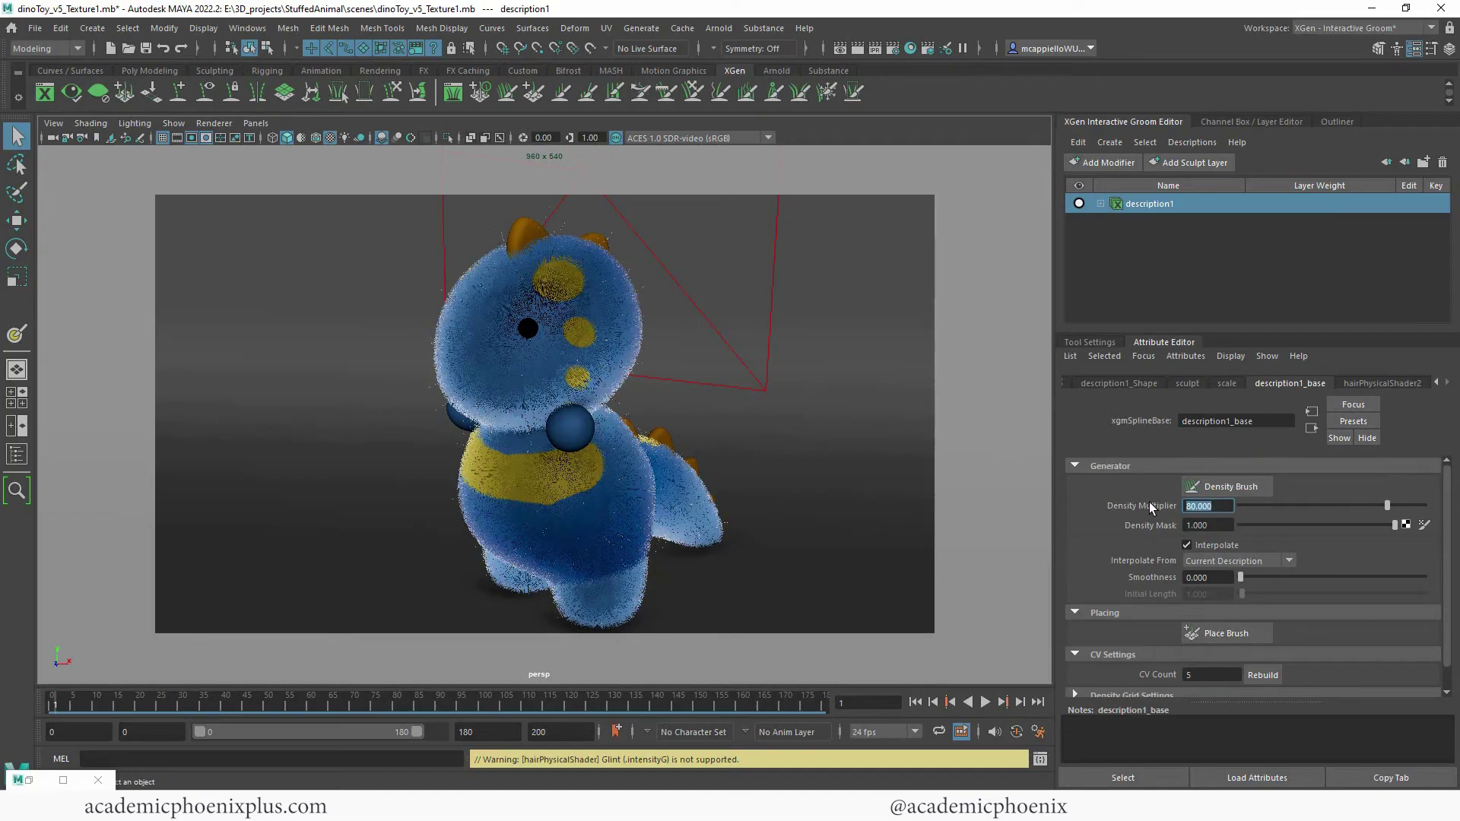
Check the fur in the Arnold RenderView, and select and hide the dinosaur's two round arm meshes.
left_click(36, 782)
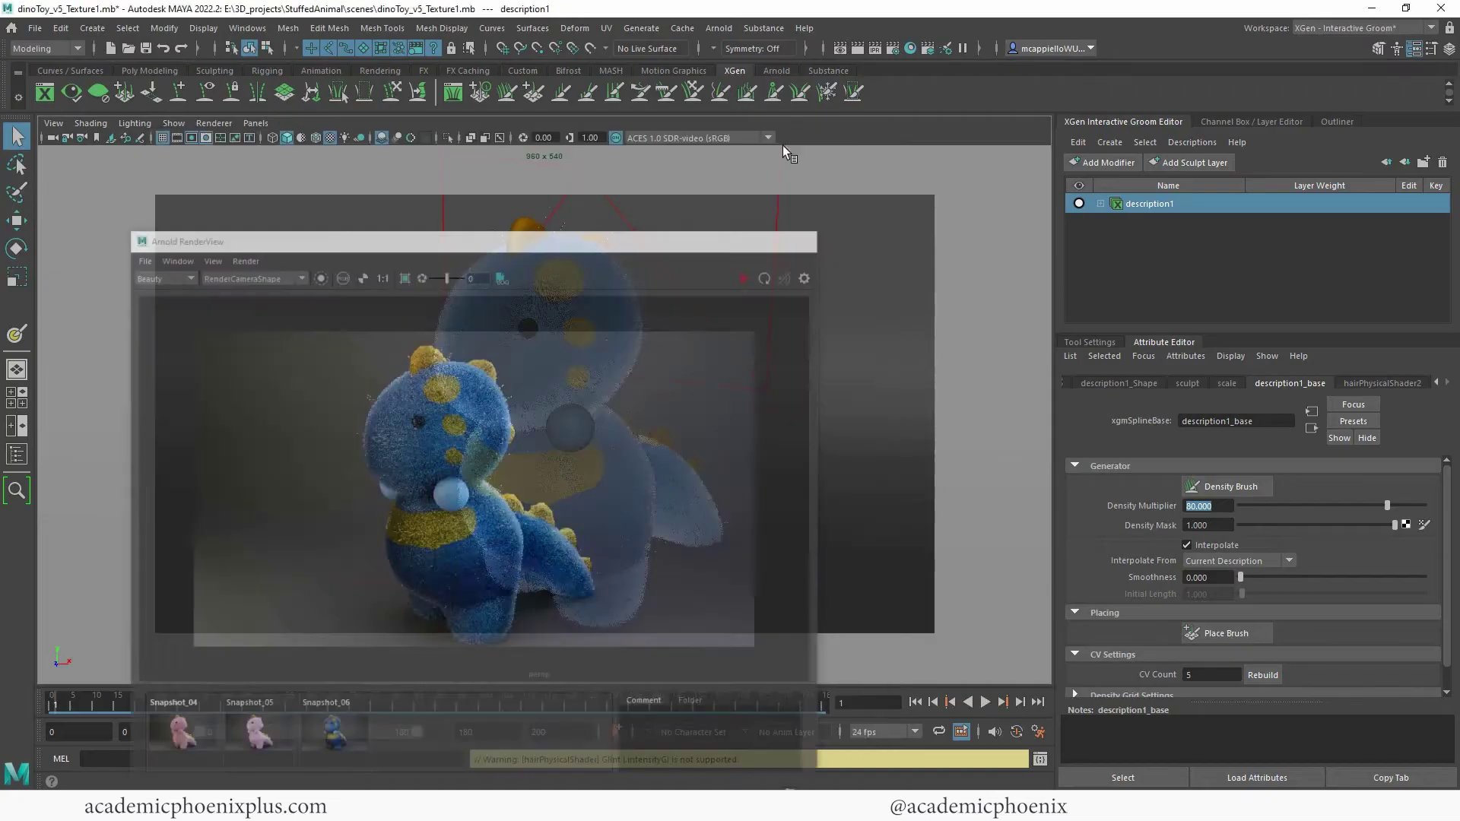
left_click(570, 428)
left_click(464, 422)
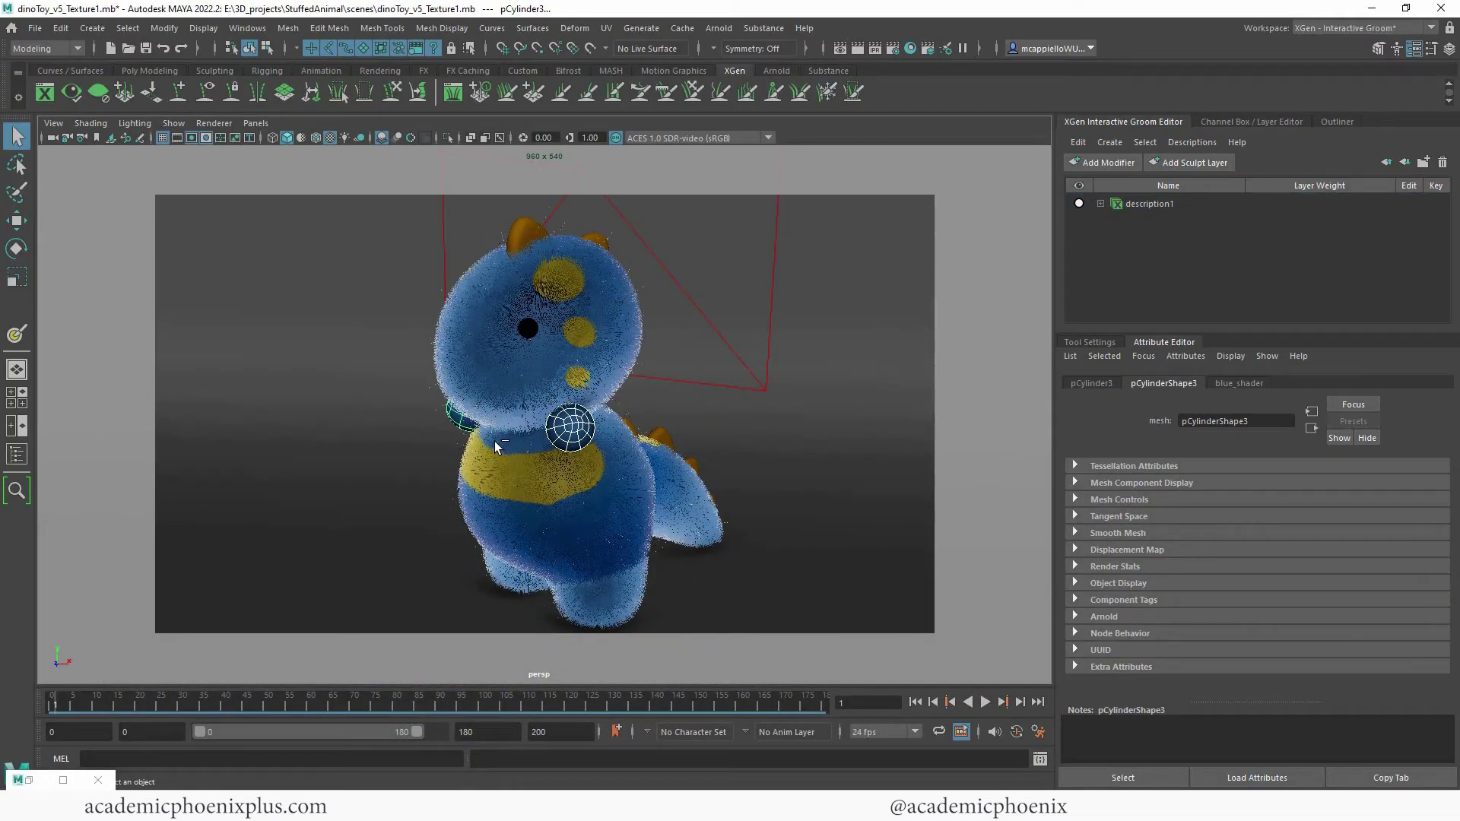
left_click(419, 538)
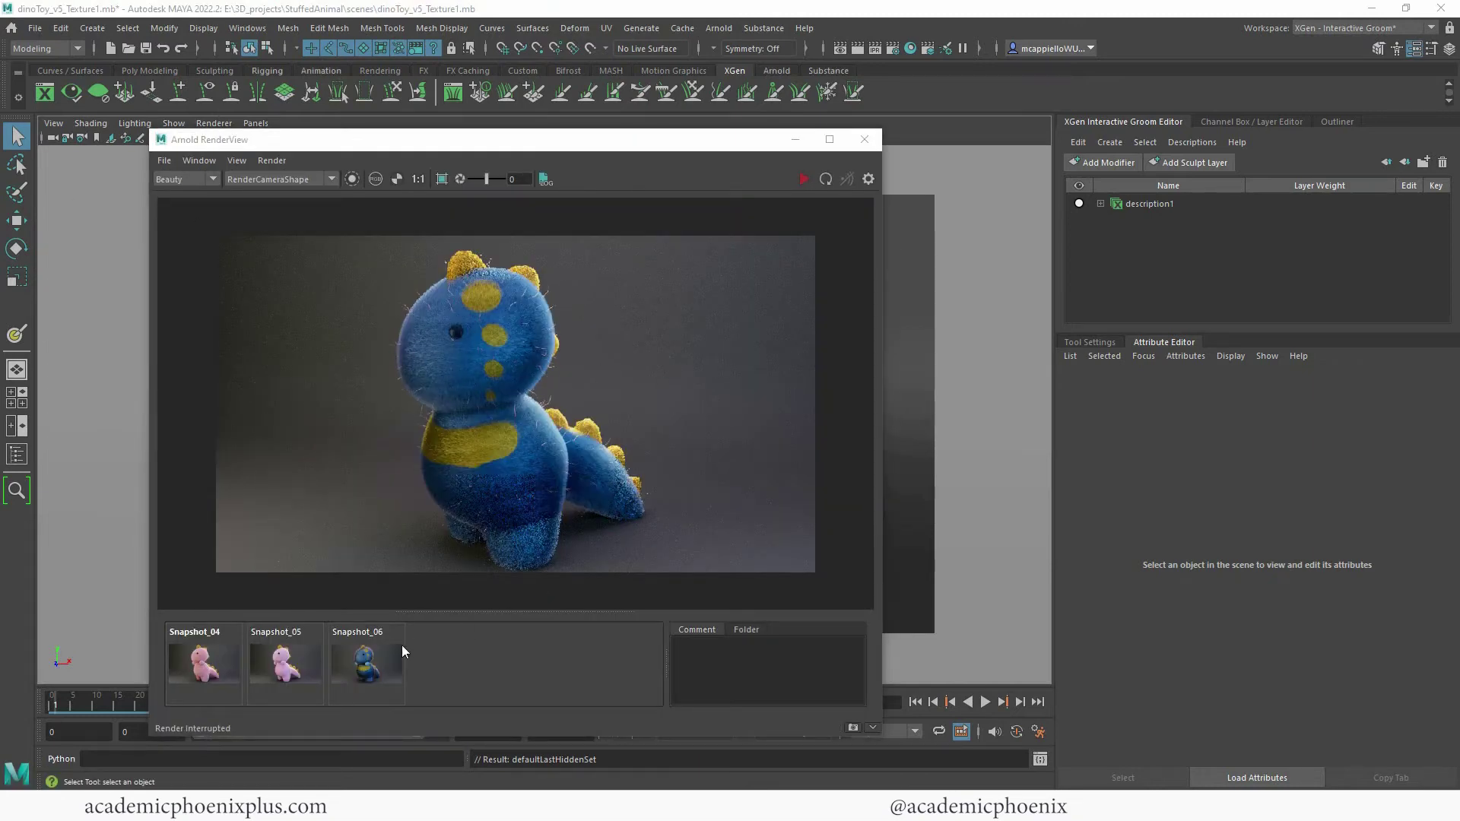
Compare the current blue render with the stored pink dinosaur snapshots, and minimize the Arnold RenderView.
left_click(374, 668)
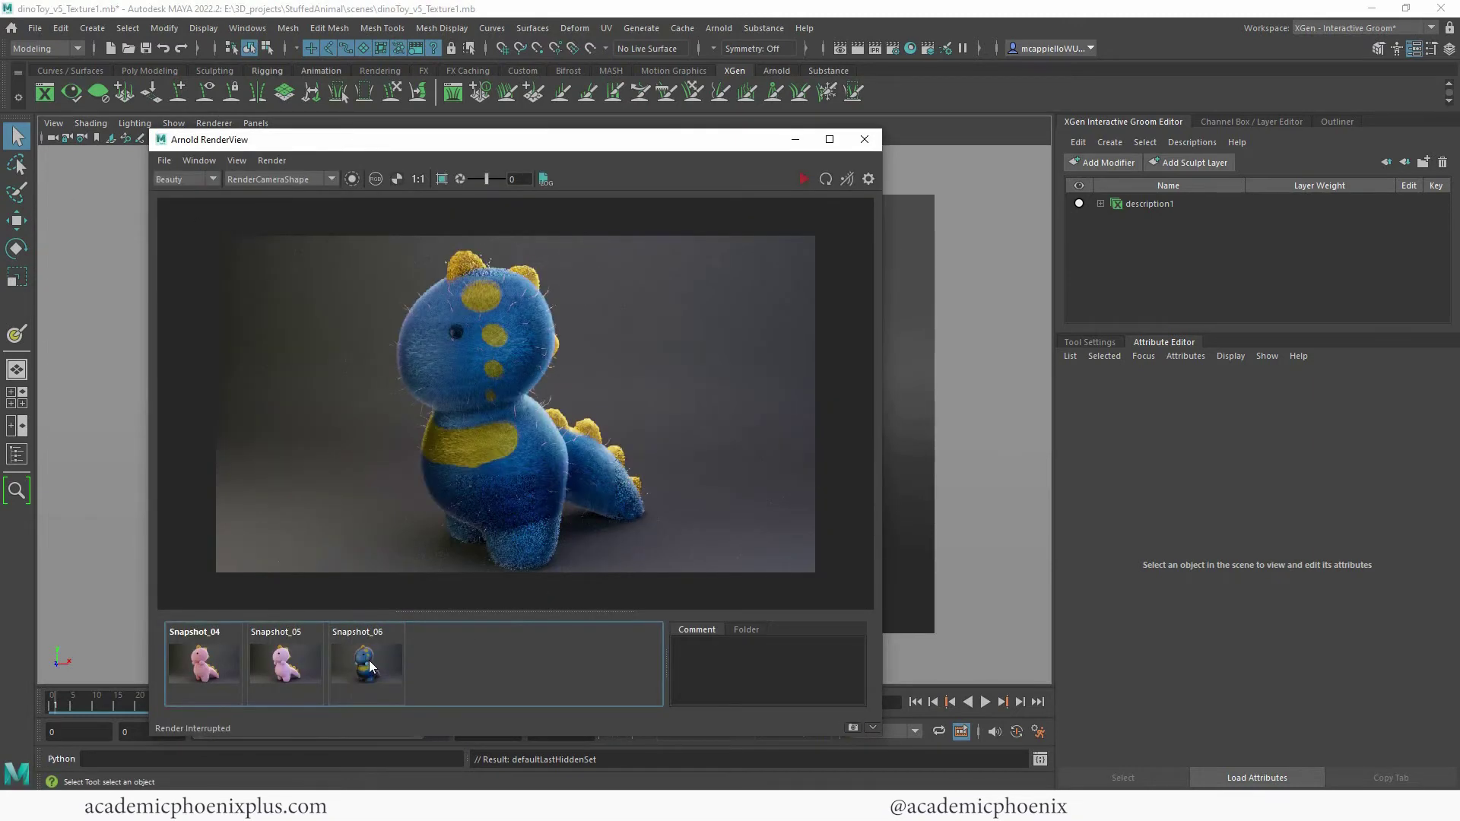
left_click(303, 662)
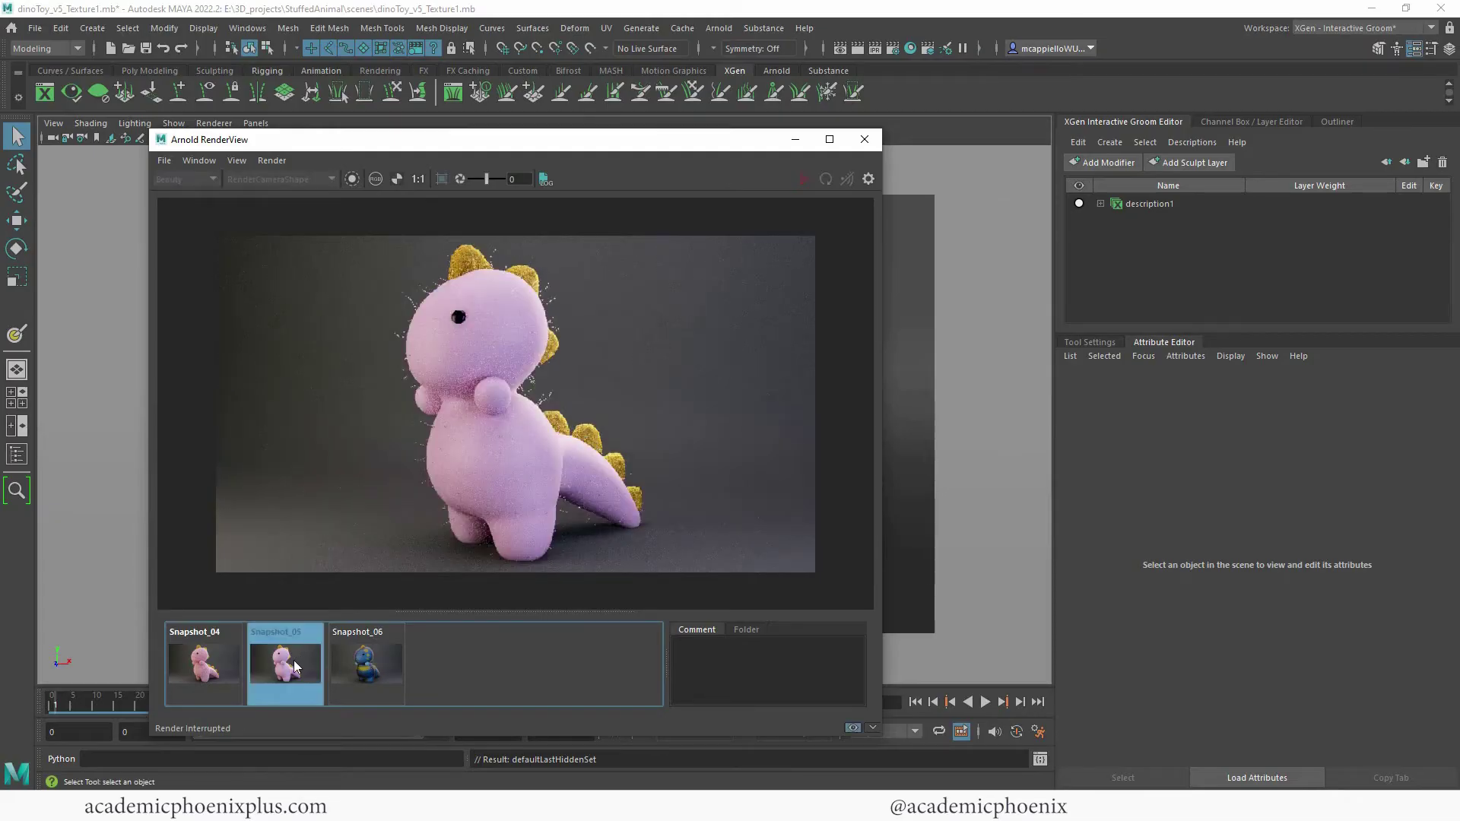
left_click(219, 664)
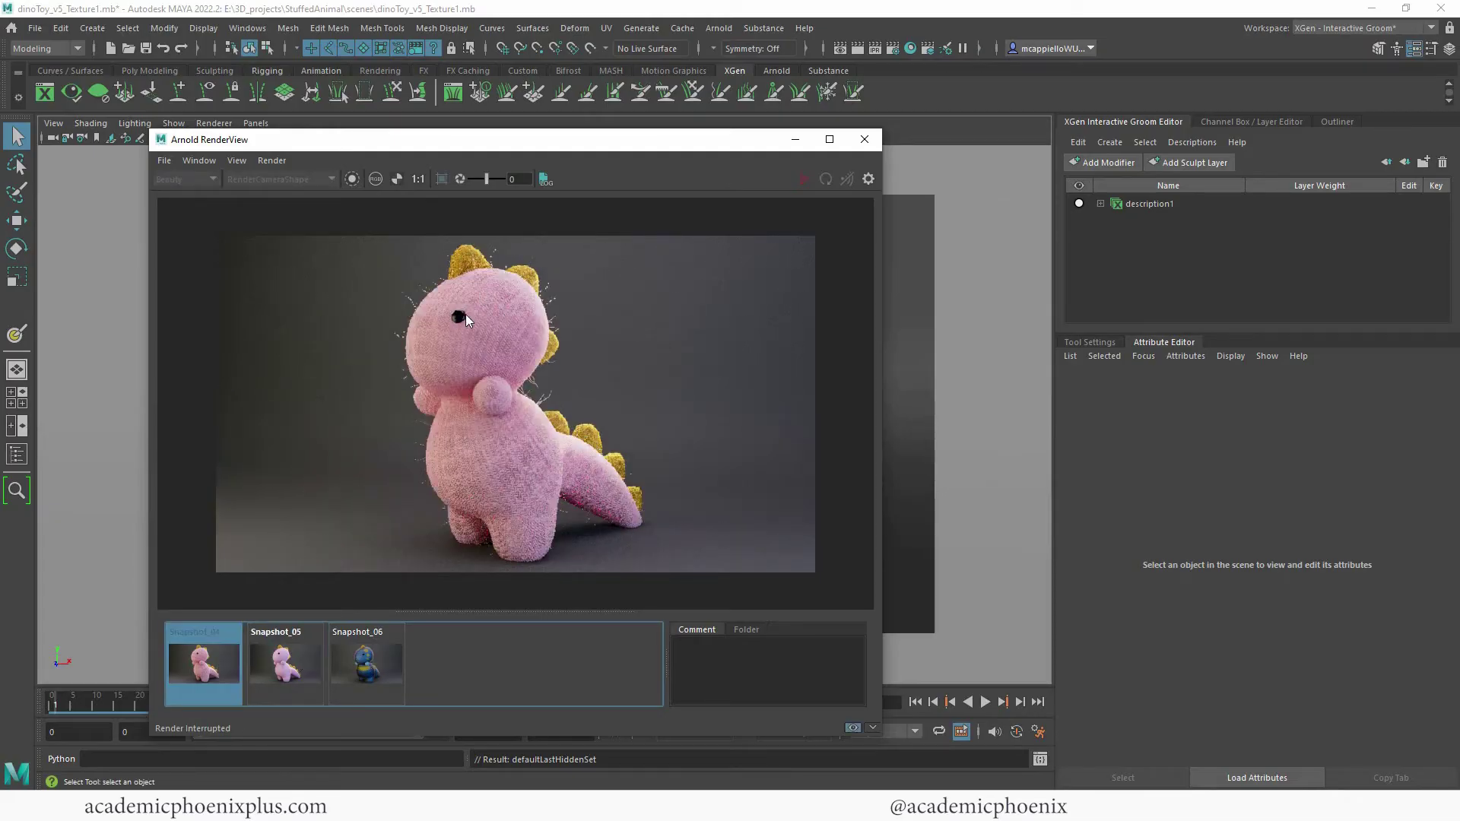
left_click(233, 665)
left_click(227, 648)
left_click(235, 660)
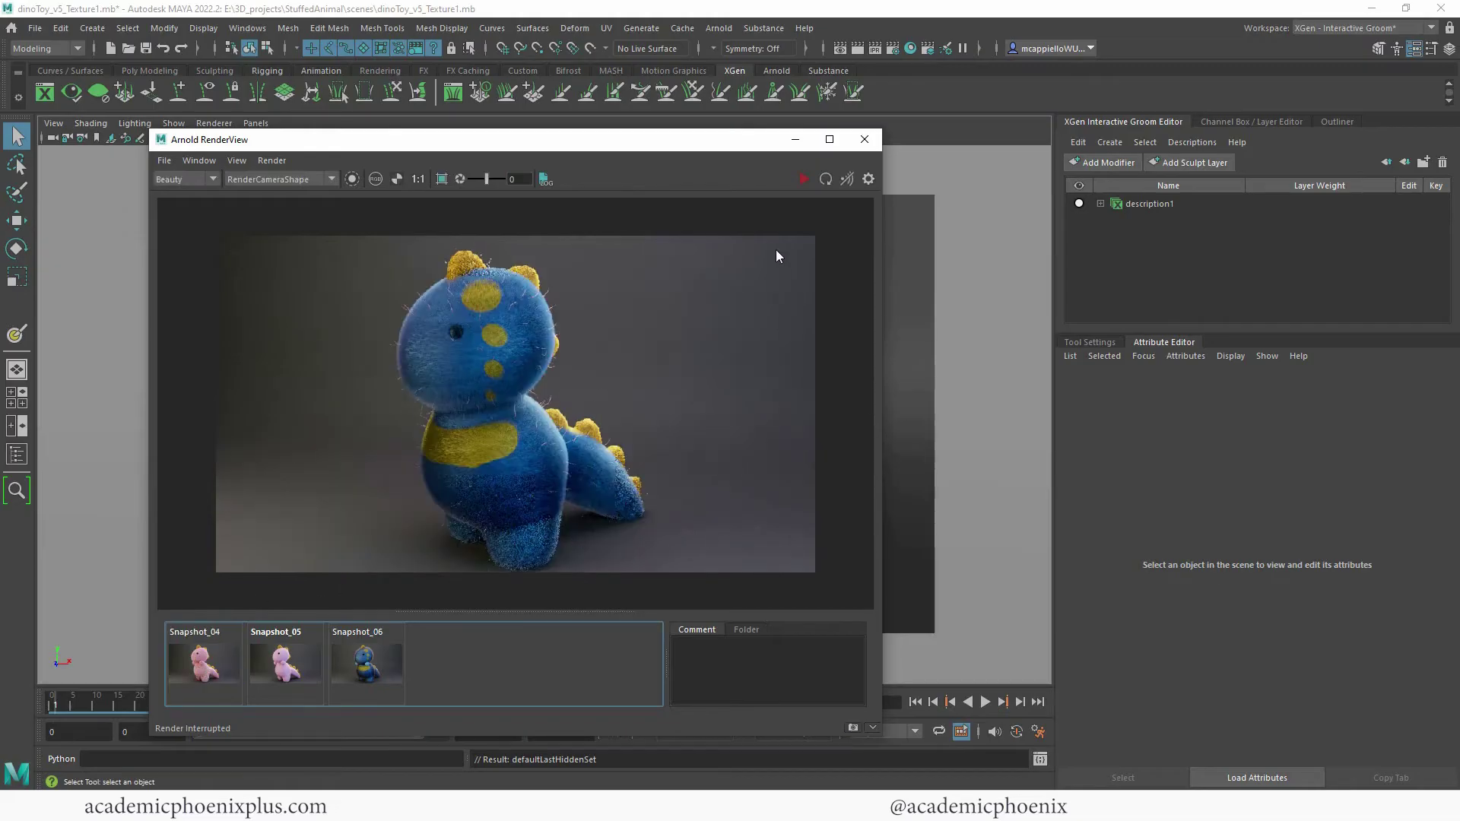
left_click(795, 139)
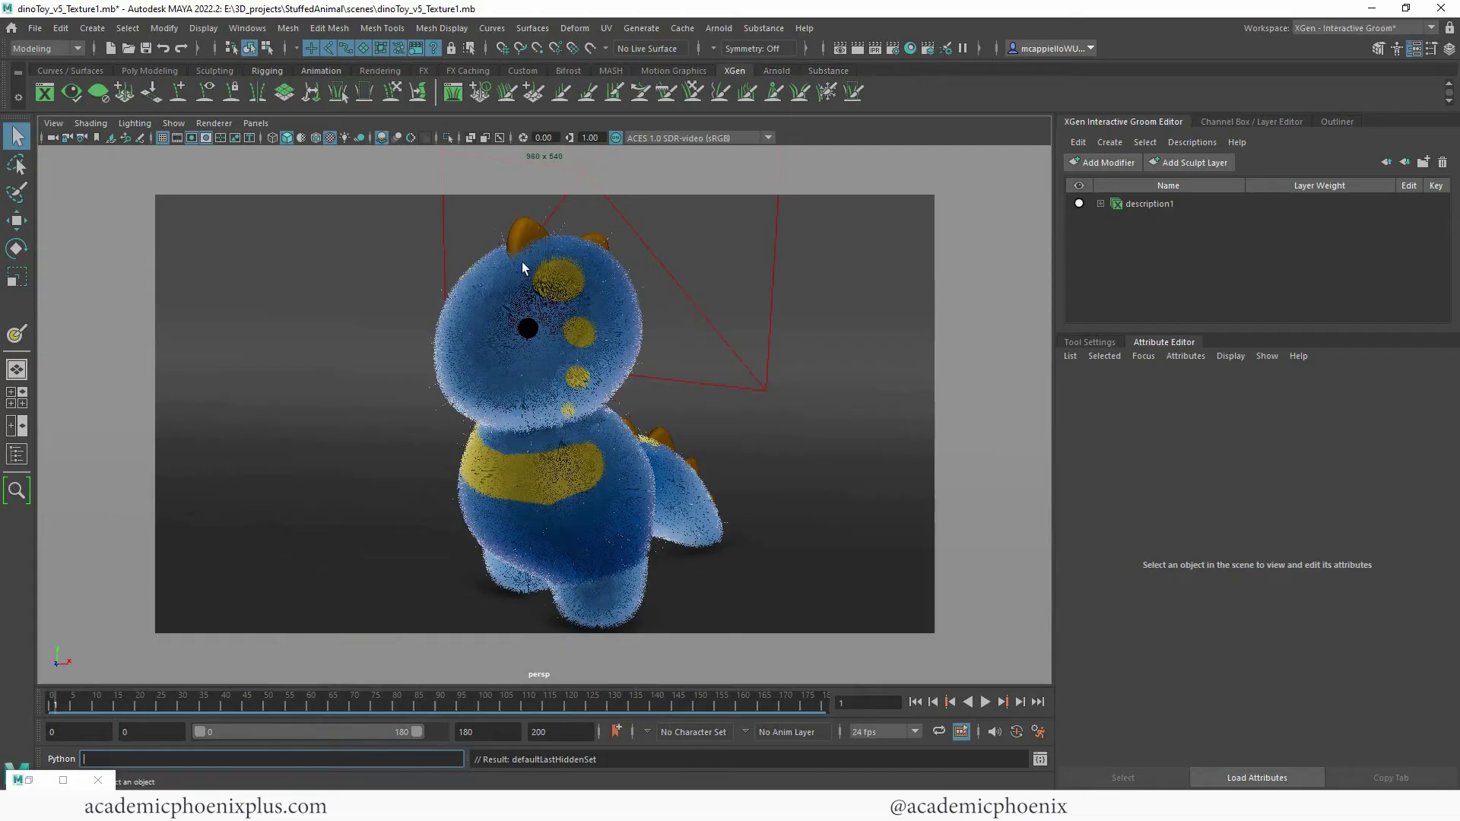
Change the Root Color of hairPhysicalShader1 in the Hypershade from pink to a darkened, saturated blue, and close the Hypershade.
left_click(911, 48)
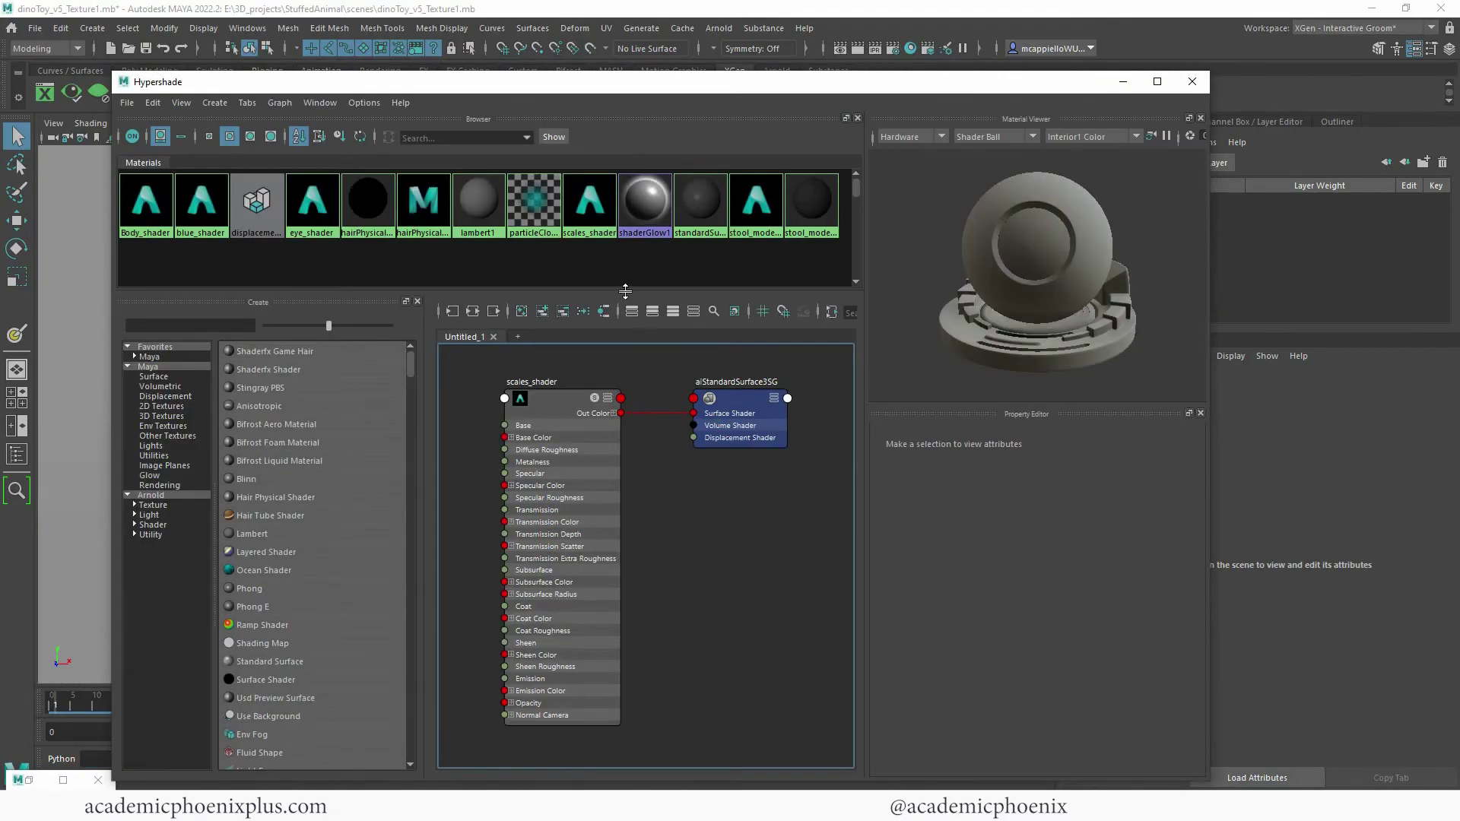
left_click(376, 200)
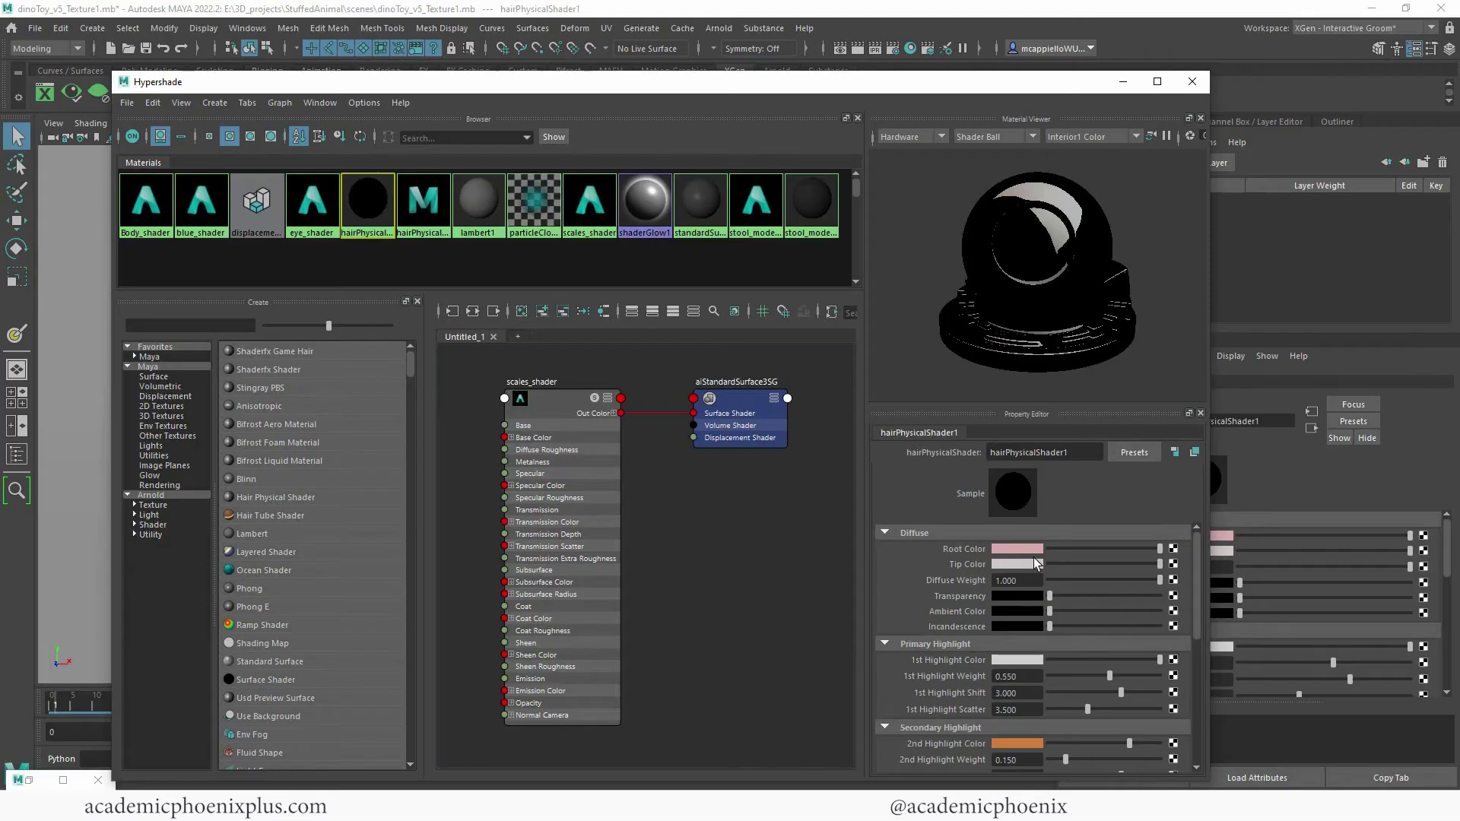
left_click(1021, 550)
left_click(1012, 548)
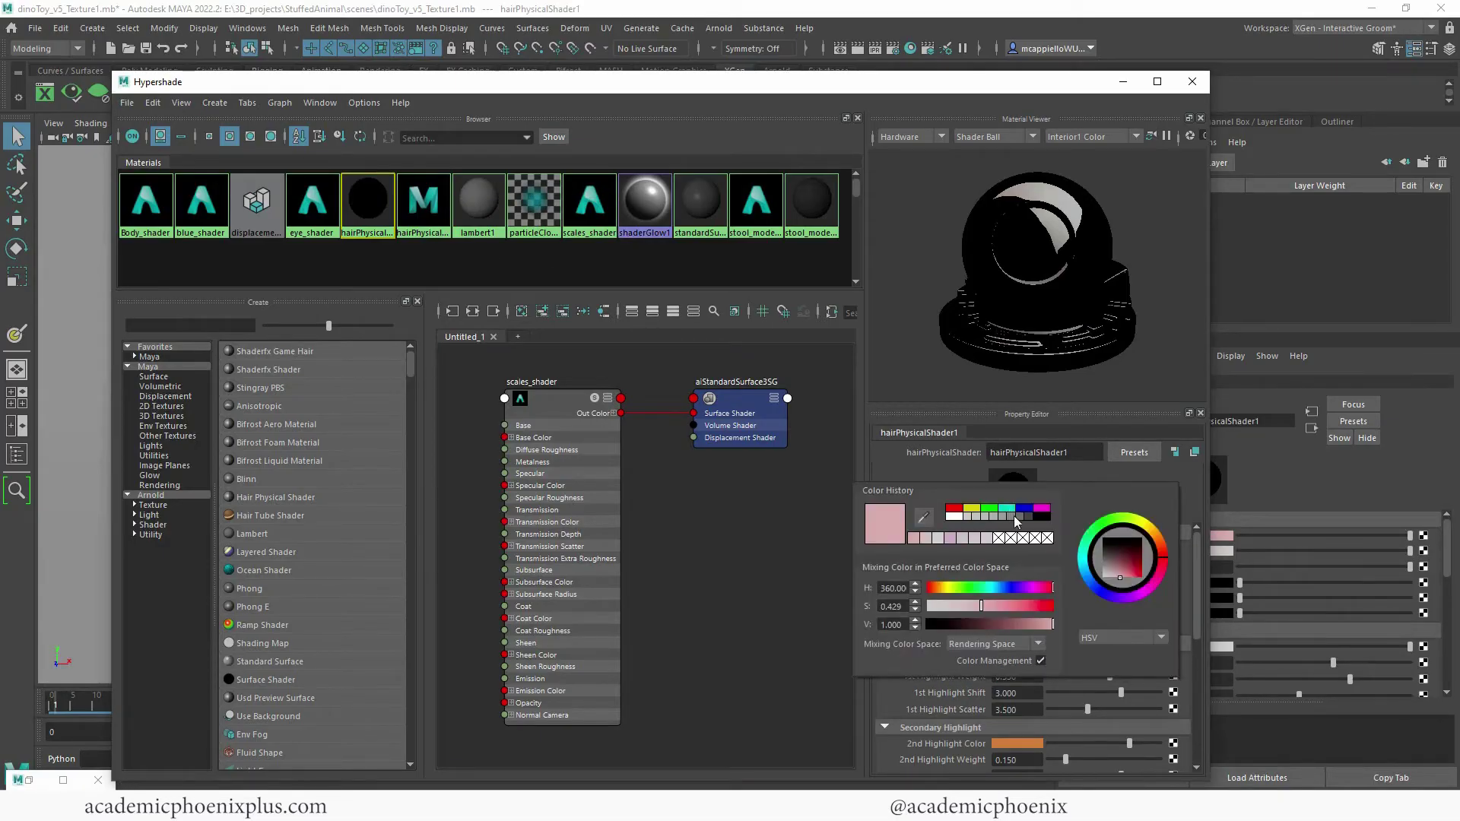
left_click(1004, 588)
left_click_drag(983, 591, 1024, 607)
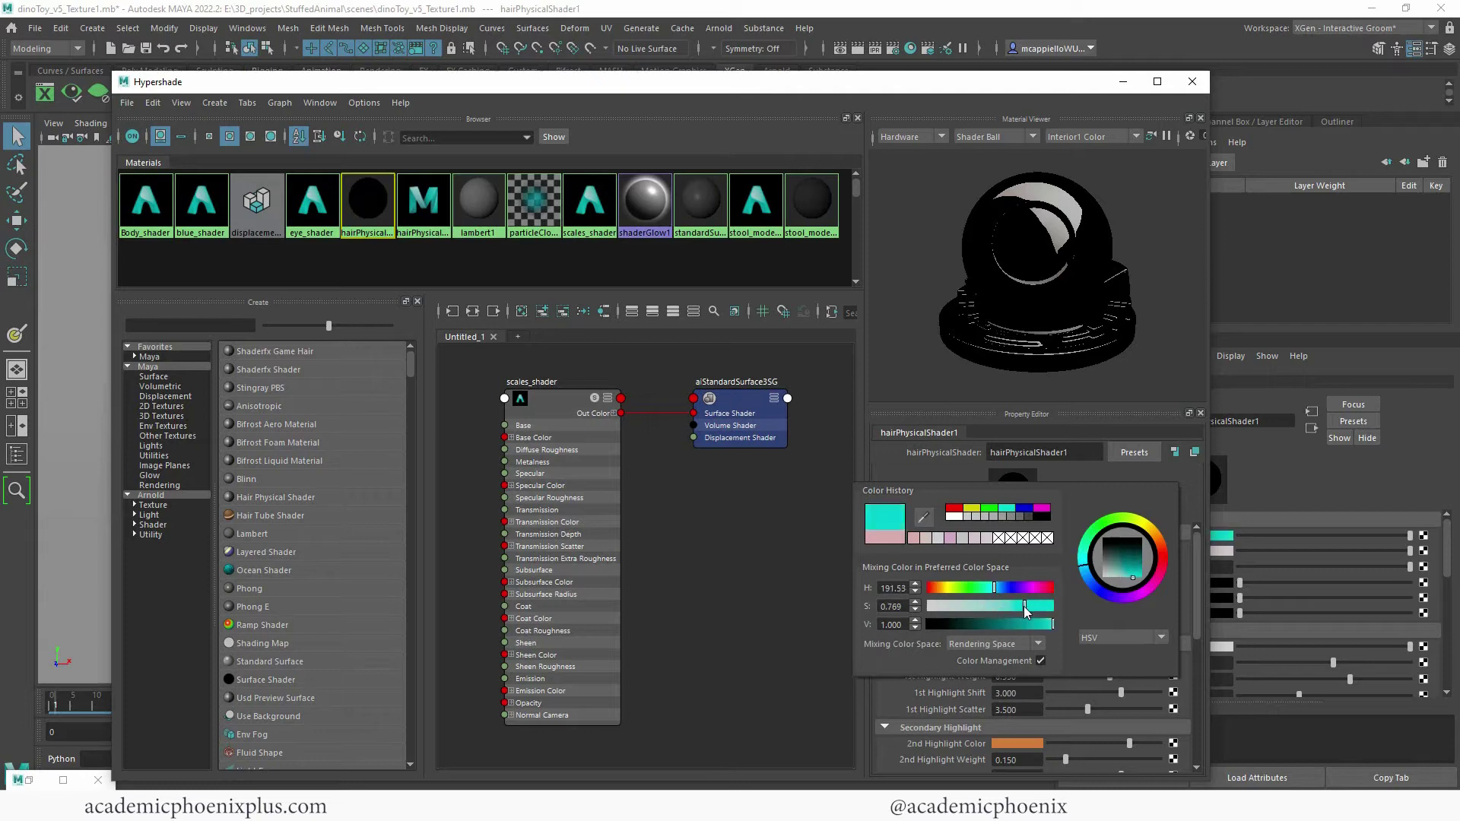
left_click(1088, 584)
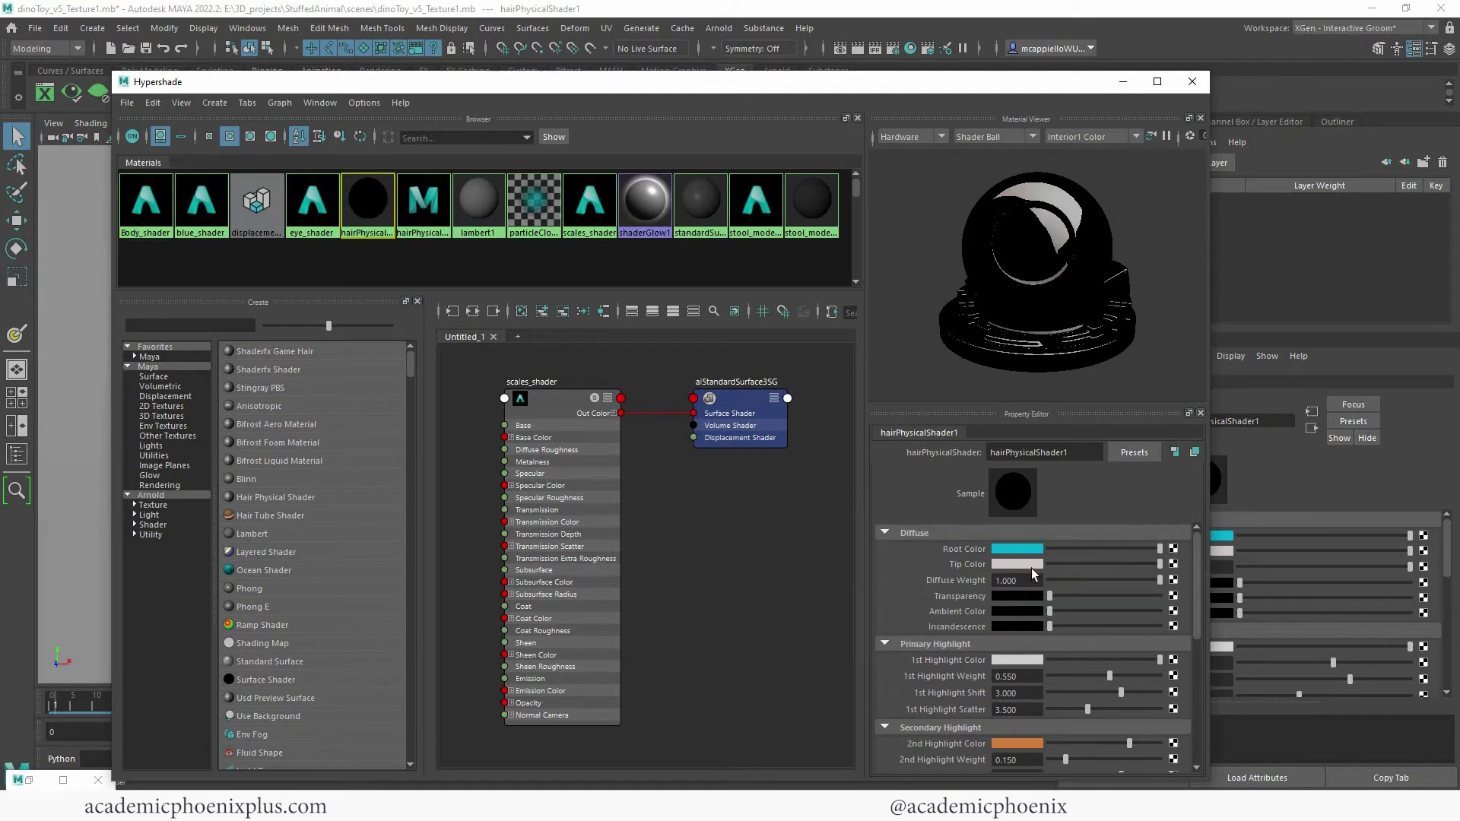
left_click(1011, 549)
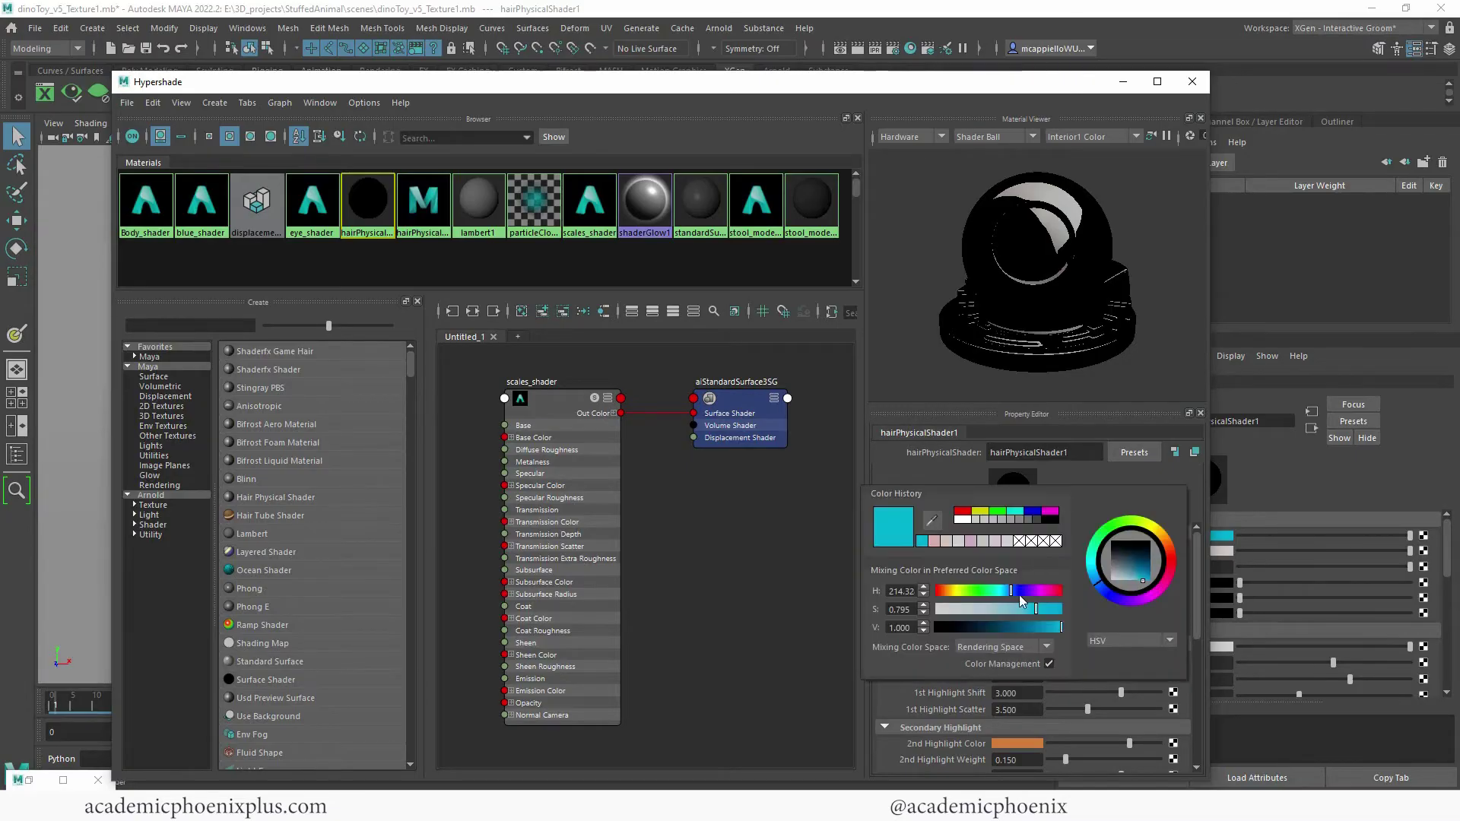
left_click_drag(1018, 627, 1034, 627)
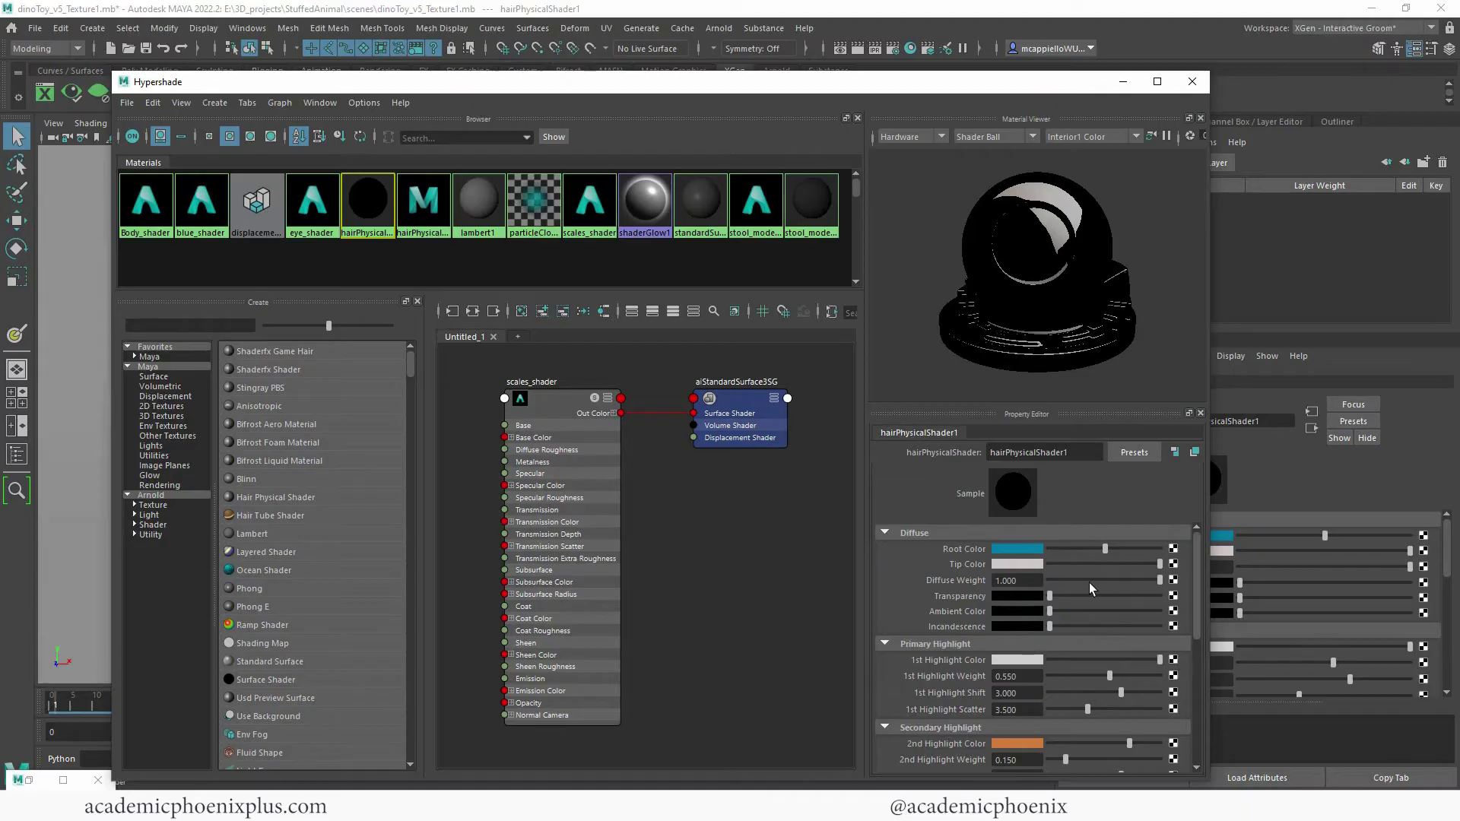
left_click(1192, 82)
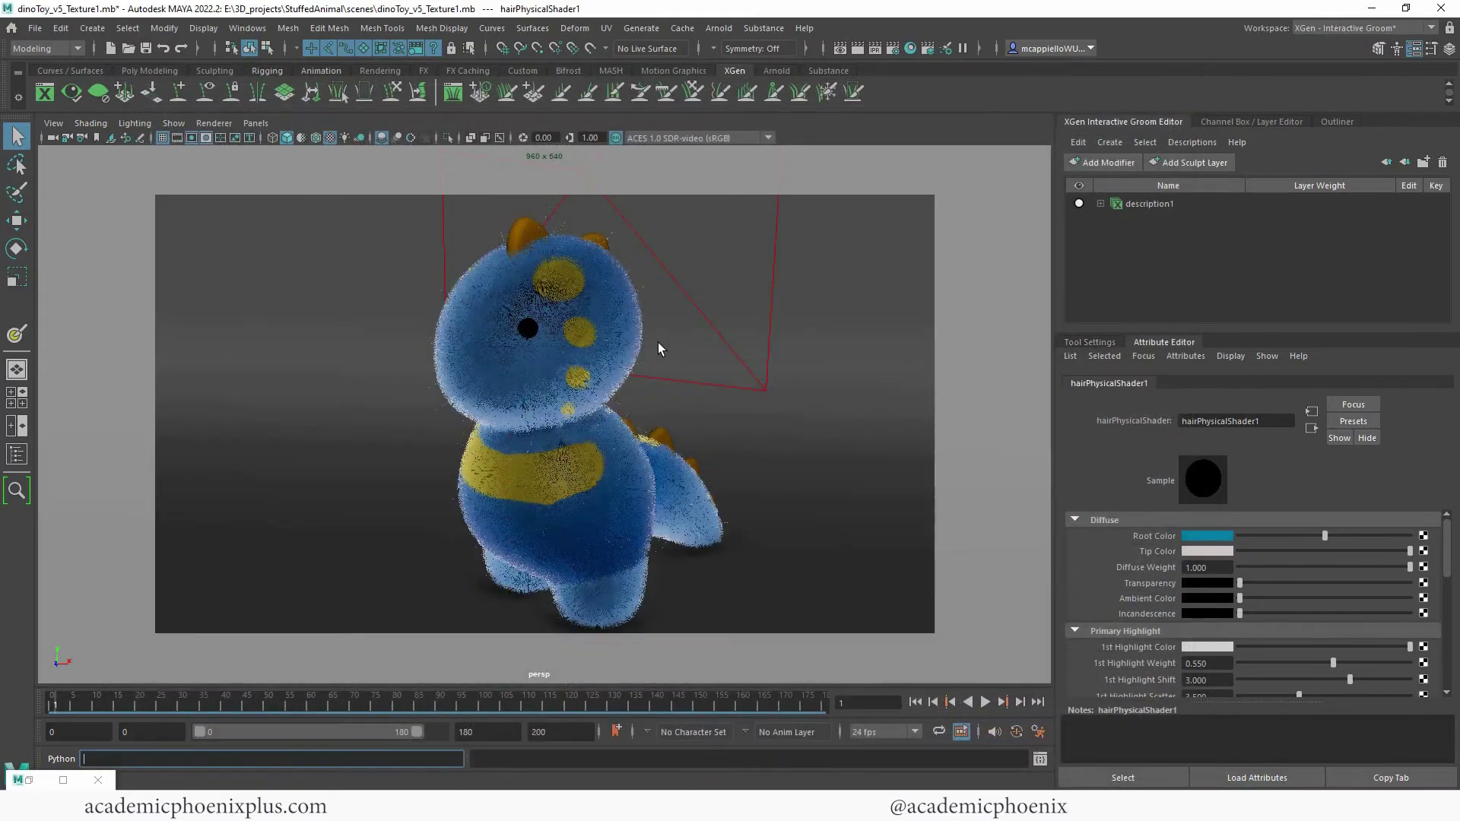
Add a Noise modifier to description1 and set its magnitude to about 0.398.
left_click(1150, 204)
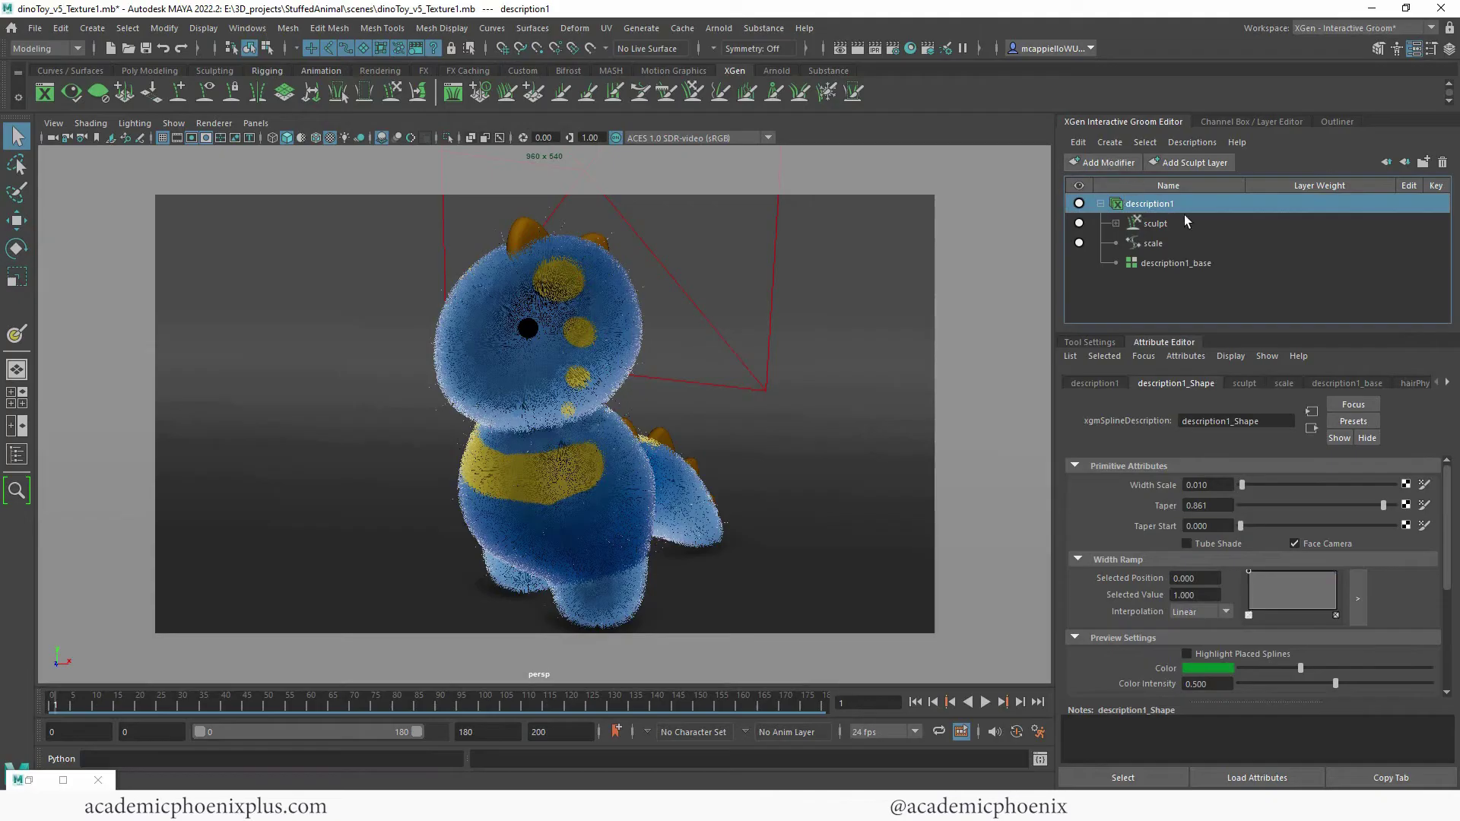
left_click(1110, 163)
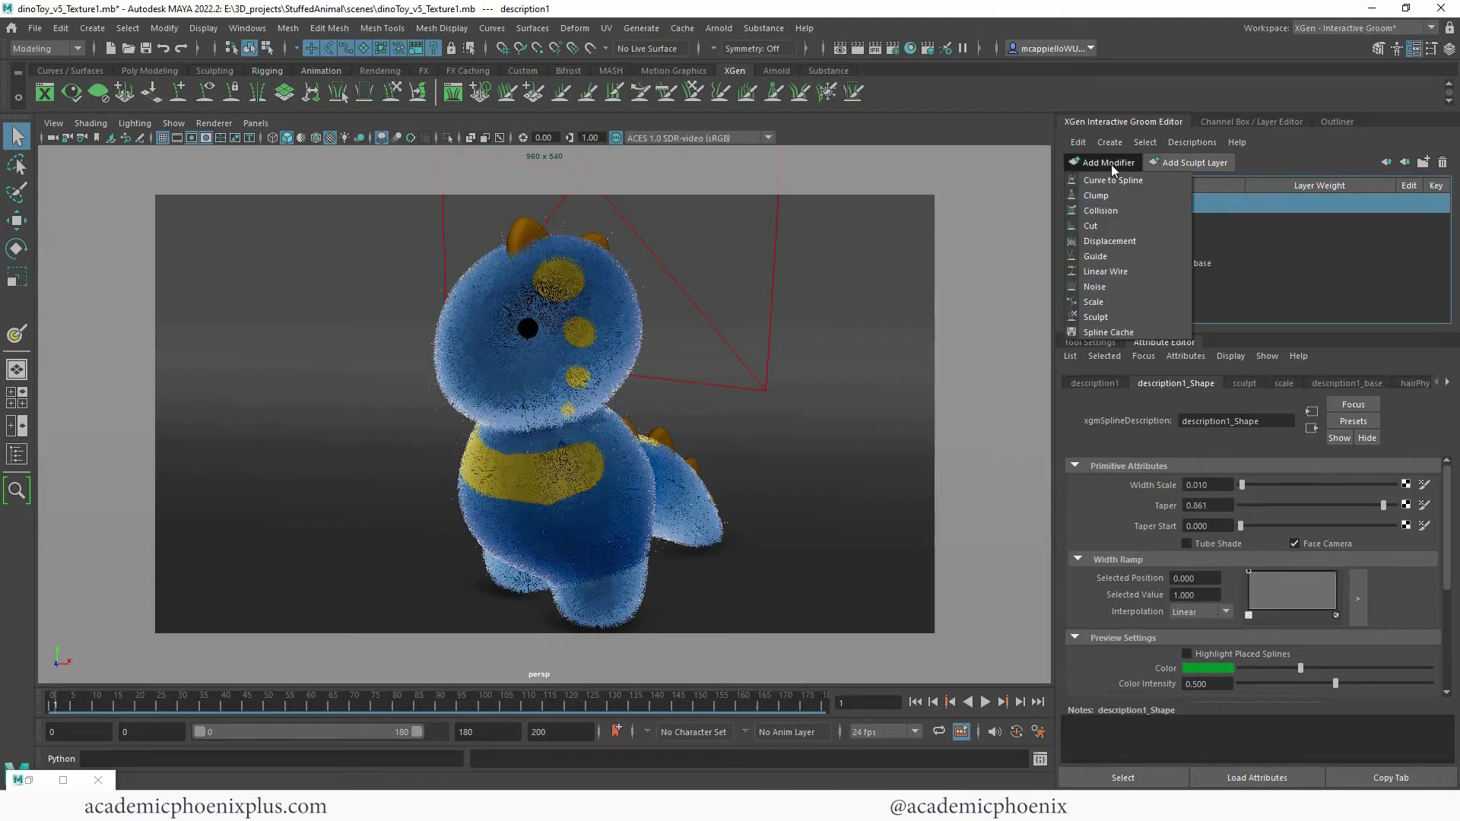
left_click(1134, 286)
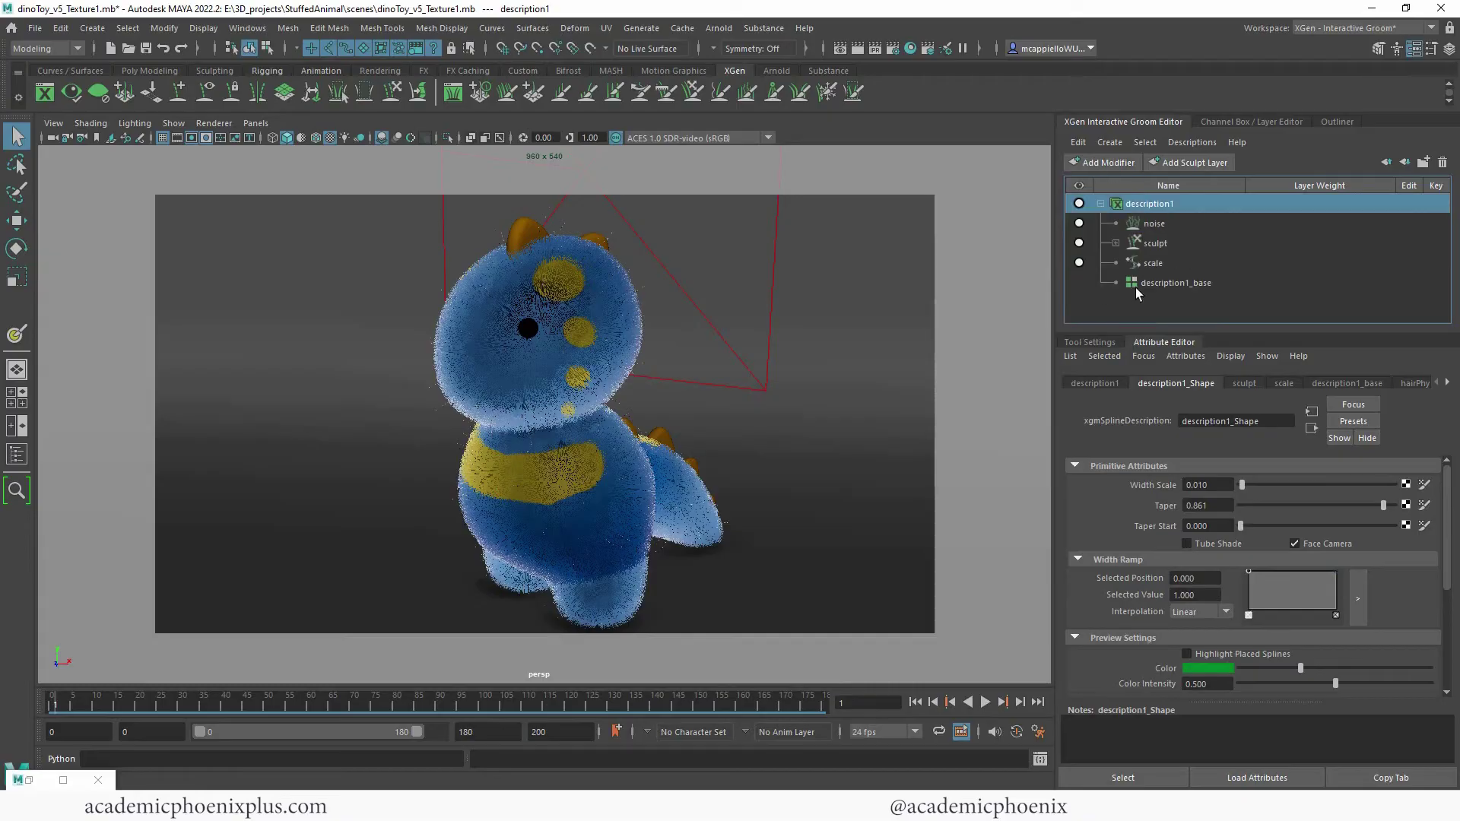
left_click(1155, 223)
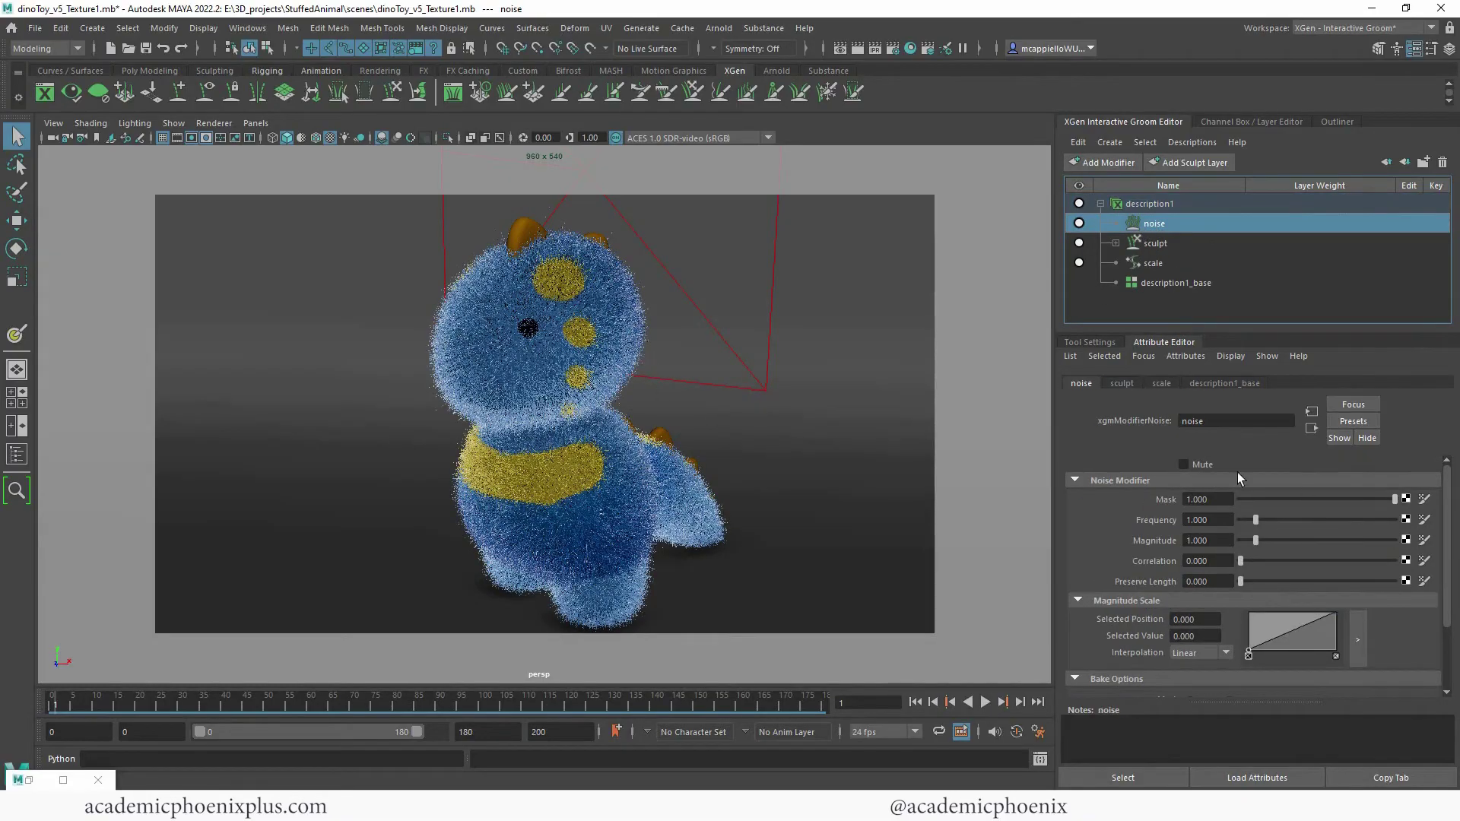
left_click_drag(1260, 537, 1246, 545)
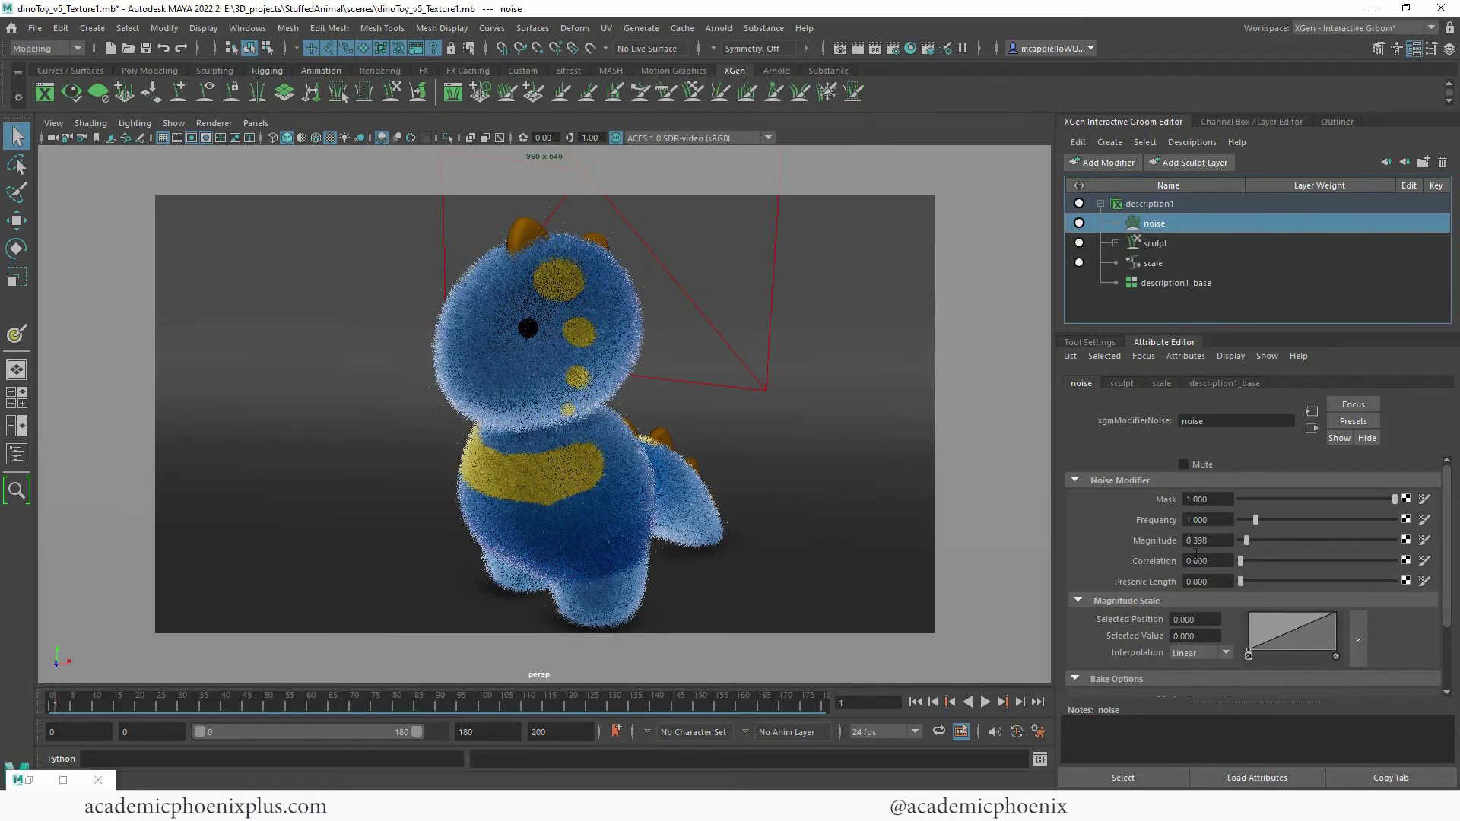
Store a snapshot of the current image in the Arnold RenderView, and render only a crop region around the dinosaur's head.
left_click(15, 780)
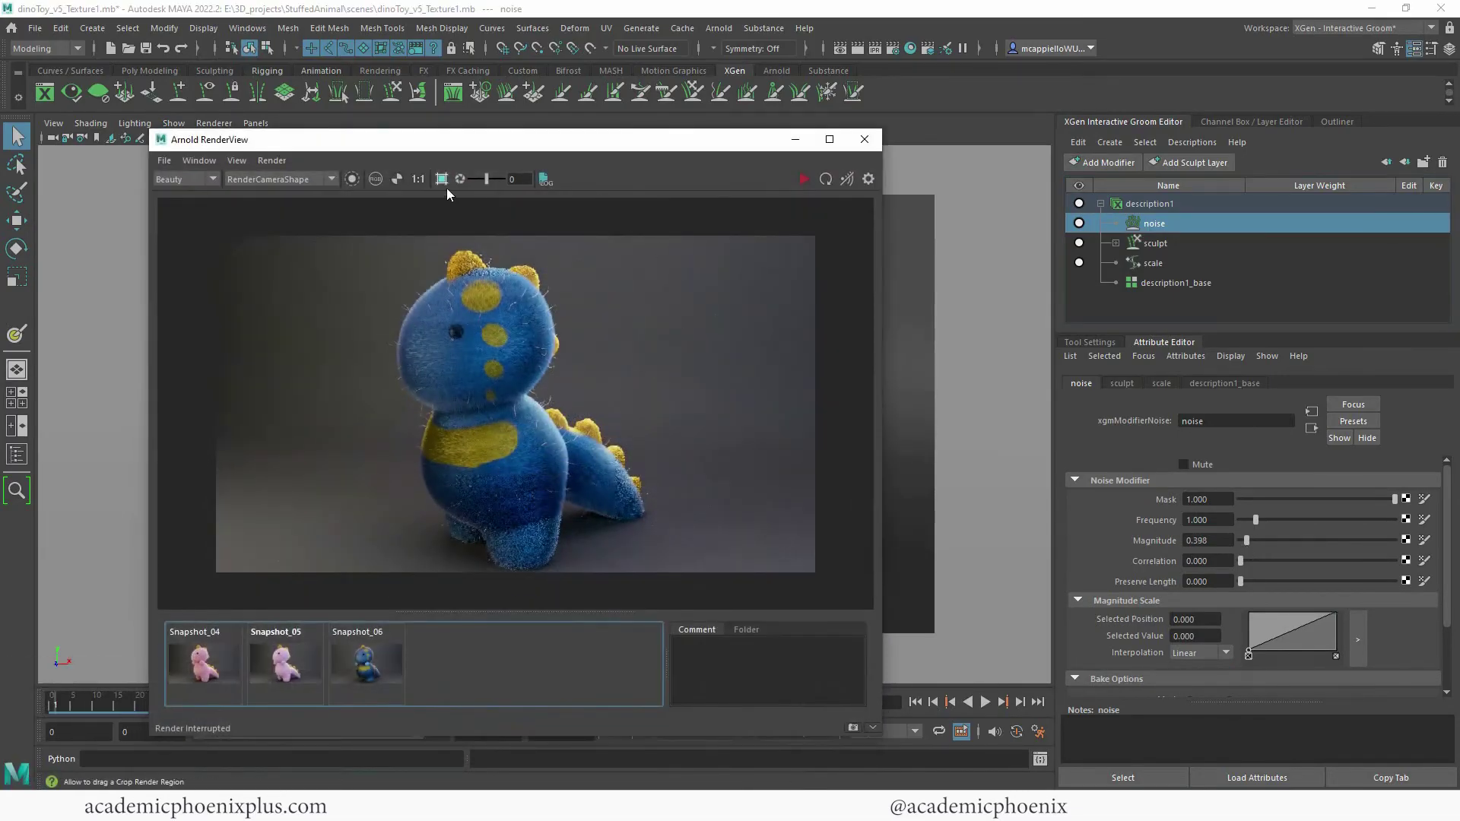
left_click(851, 728)
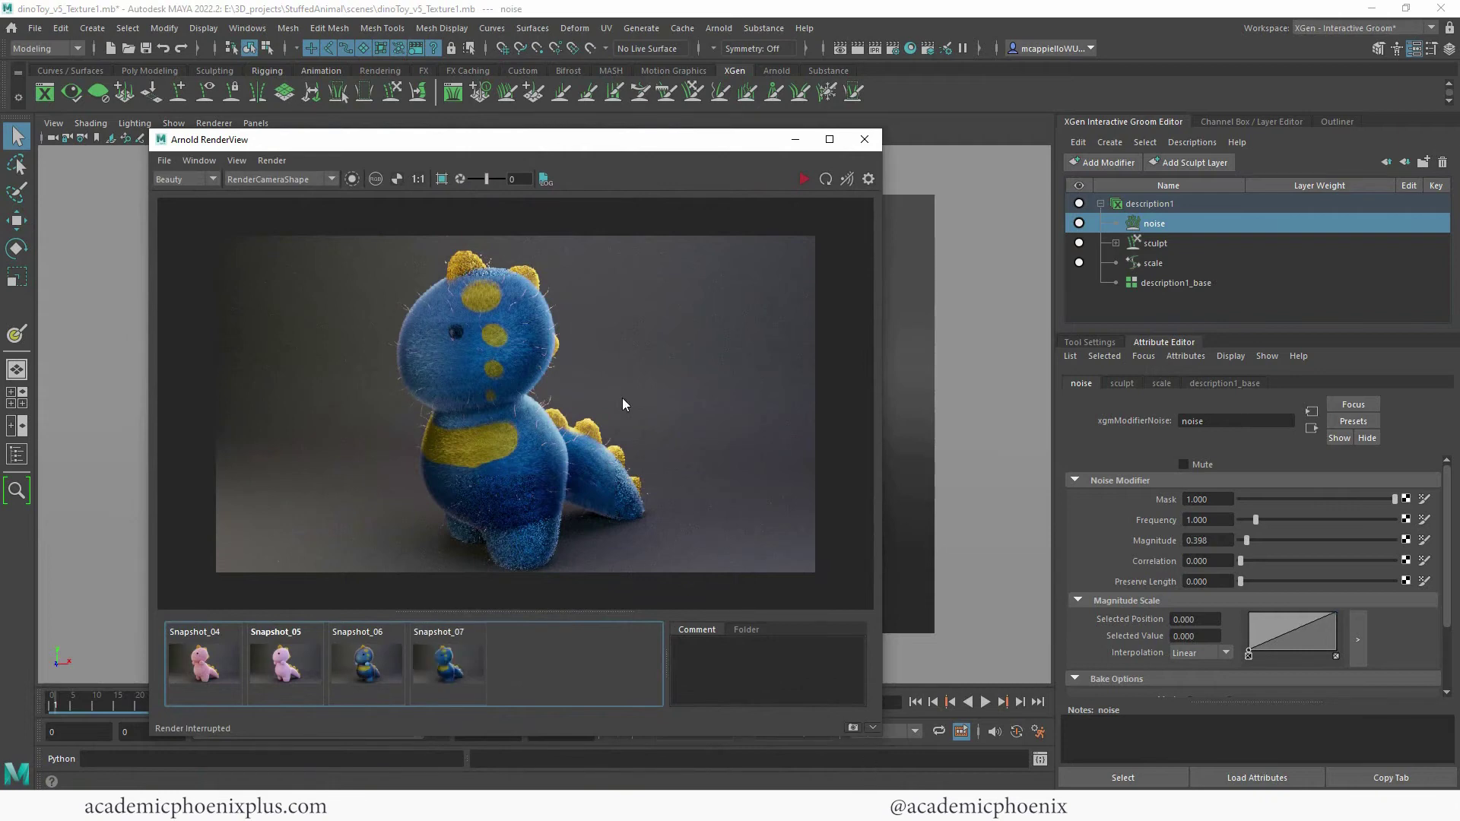
left_click(442, 179)
mouse_move(387, 244)
left_mouse_down()
mouse_move(491, 318)
mouse_move(567, 420)
left_mouse_up()
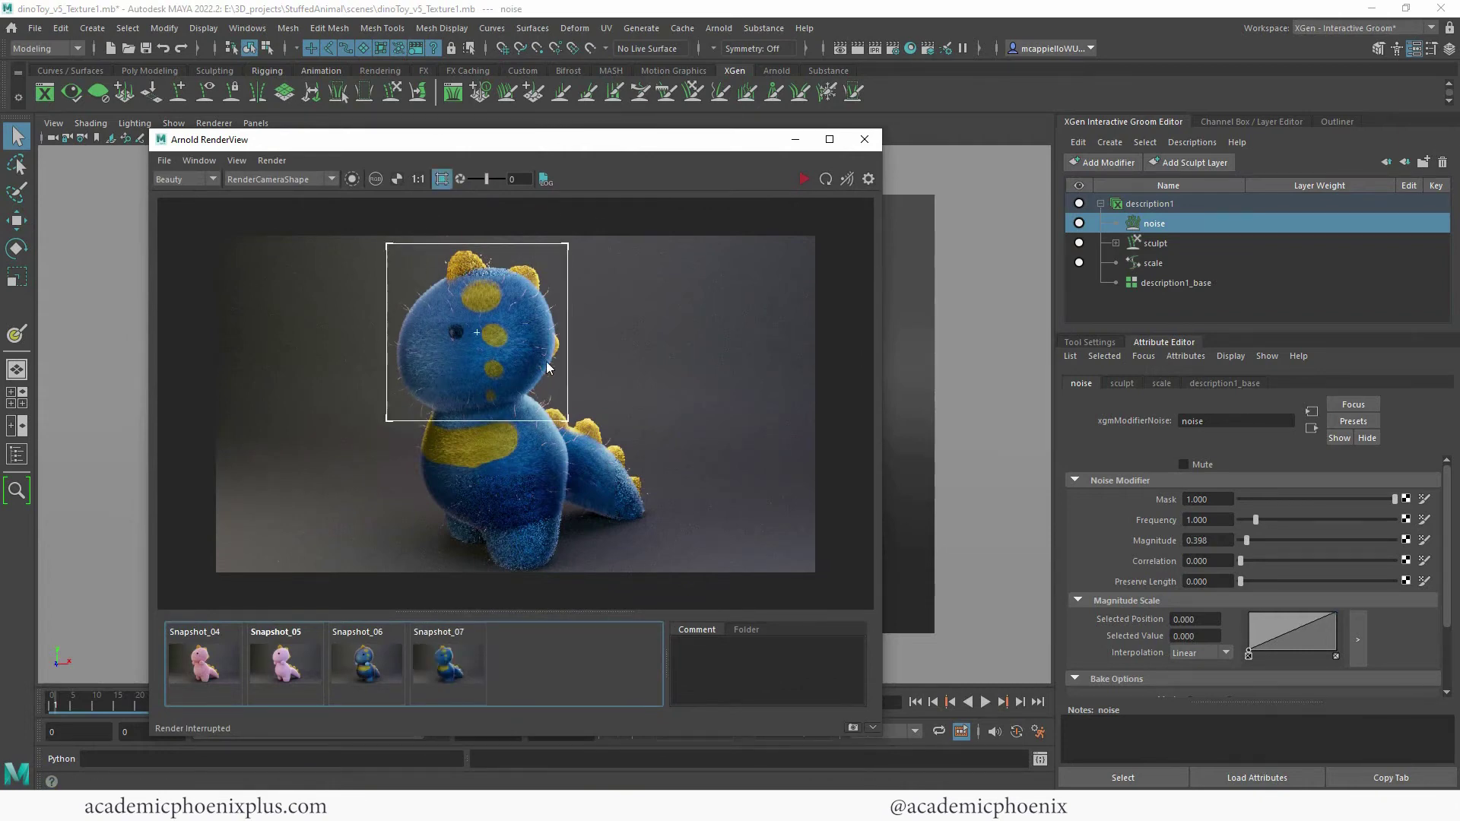
left_click(804, 178)
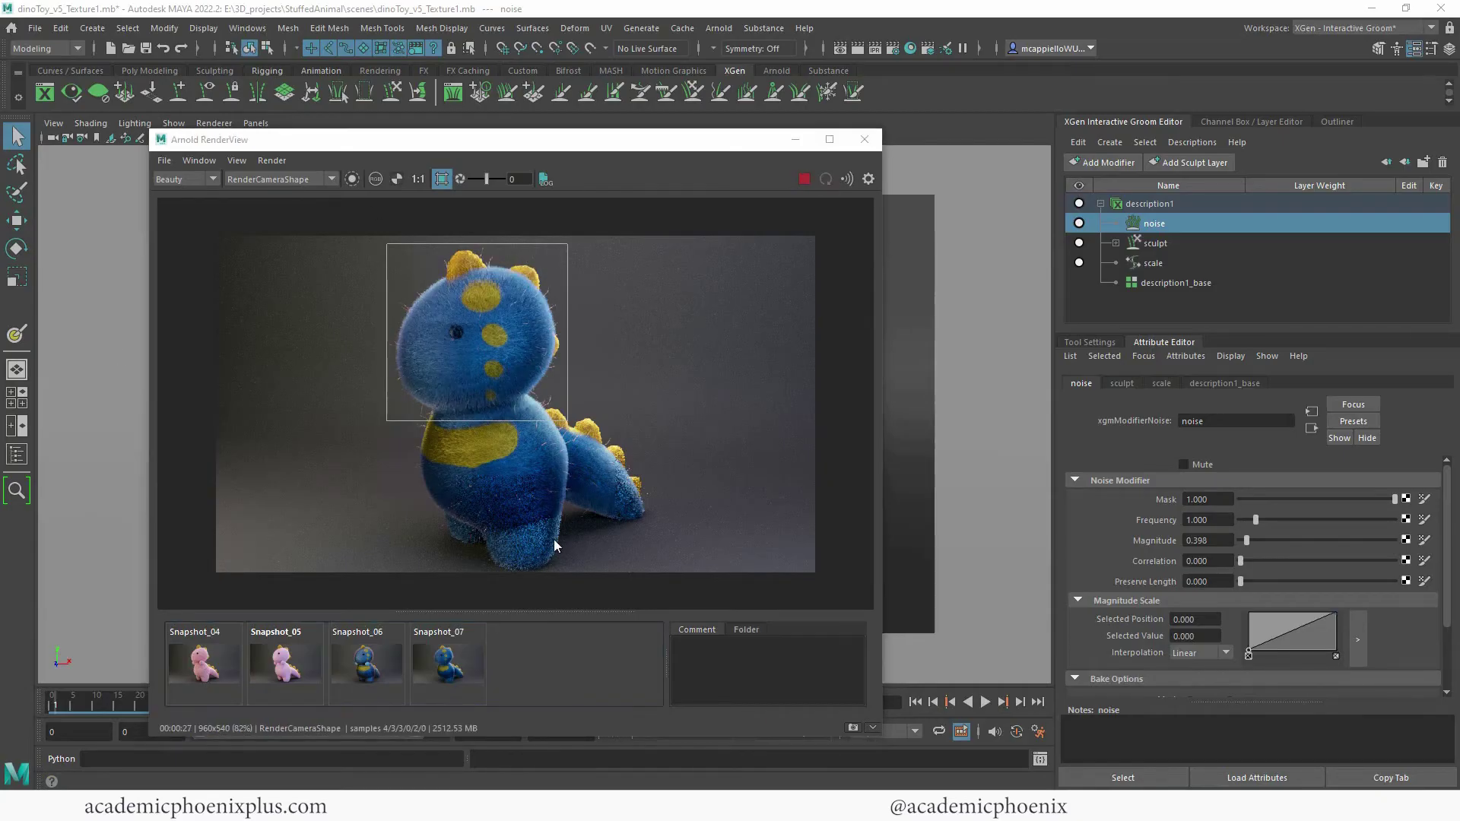
Compare the new head render with Snapshot_07 by switching the snapshot on and off.
left_click(466, 659)
left_click(461, 666)
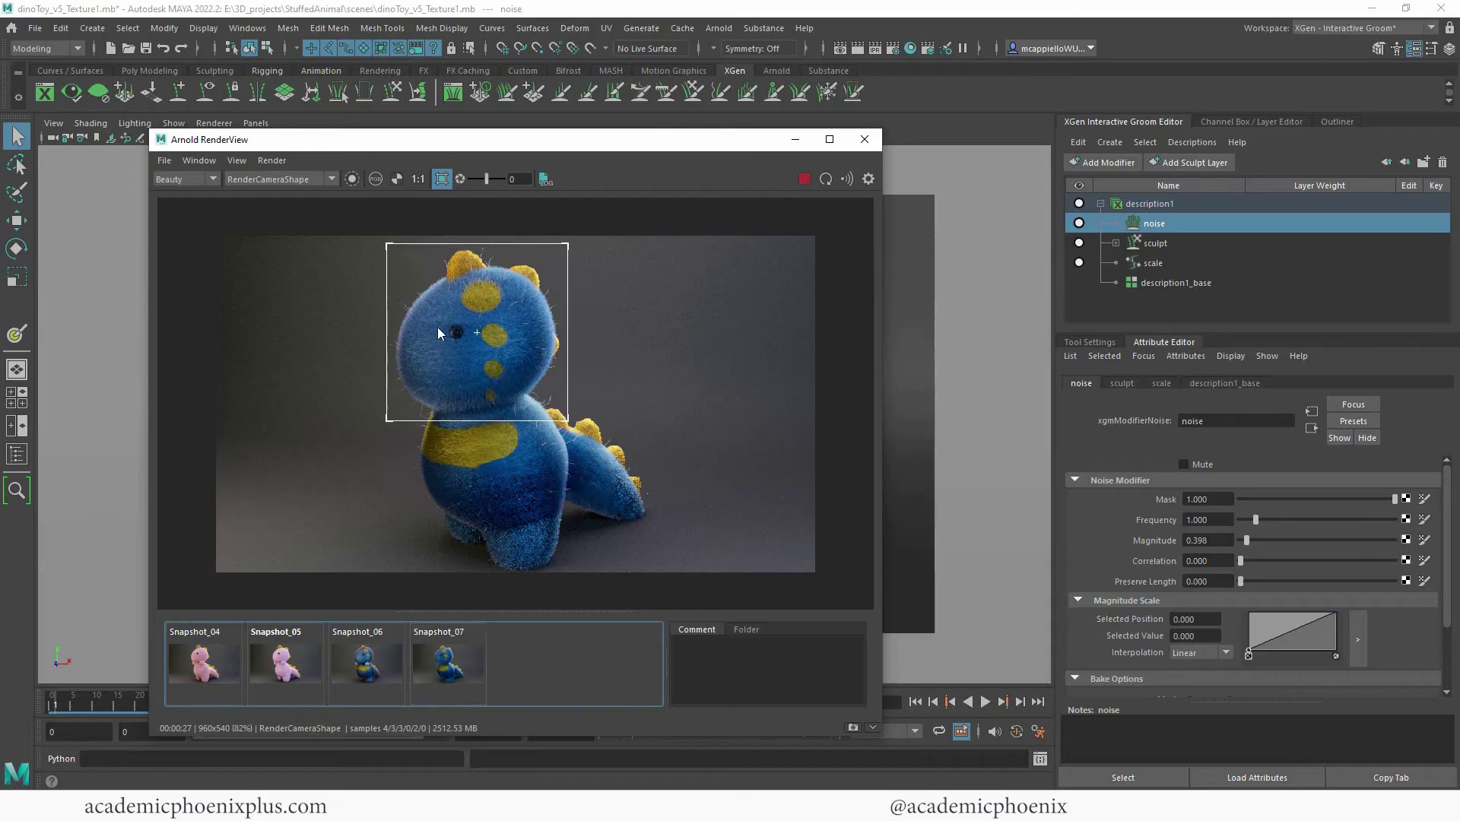
left_click(442, 659)
left_click(445, 662)
left_click(446, 668)
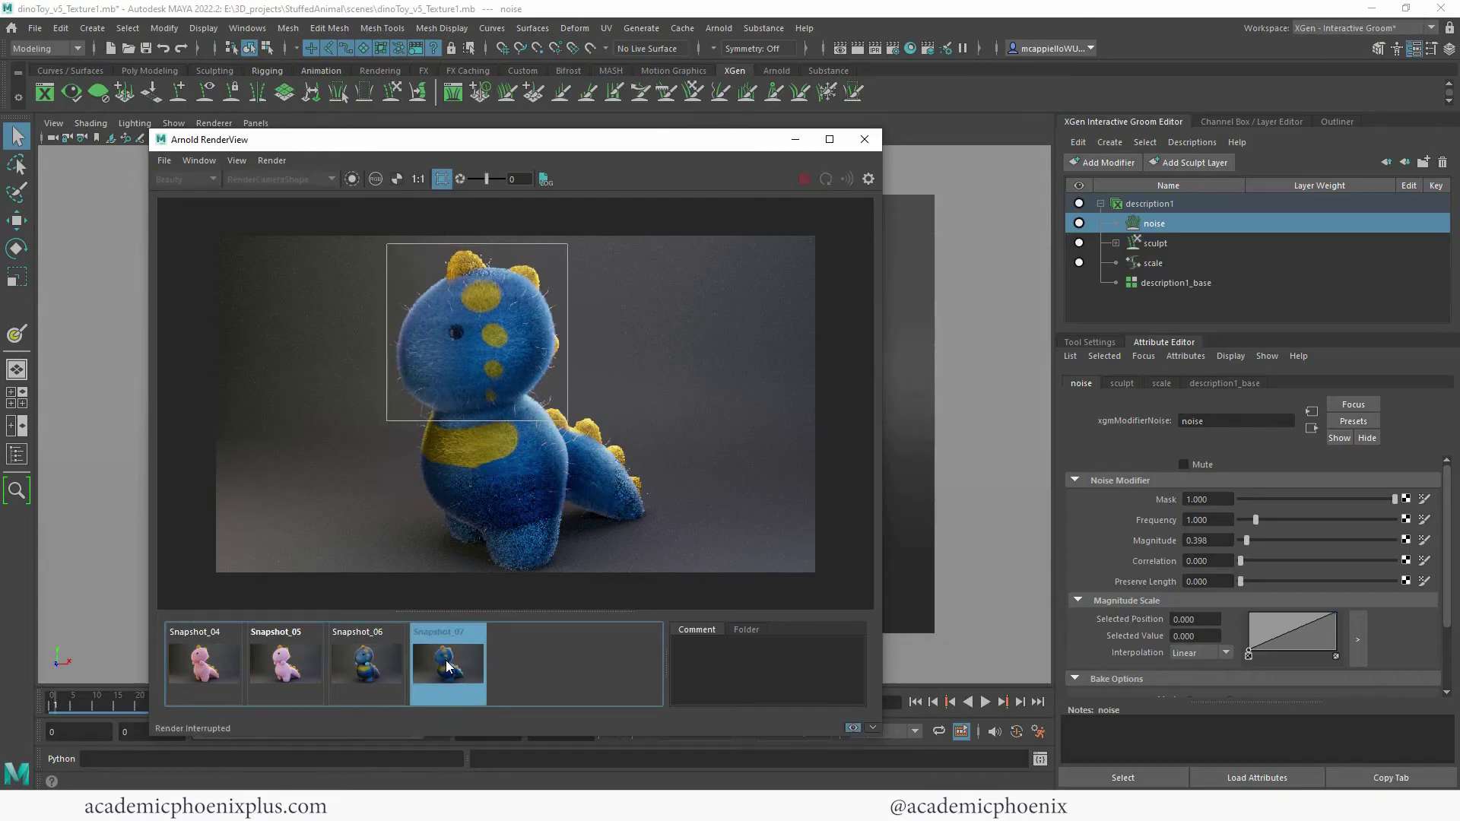
left_click(447, 668)
left_click(448, 668)
left_click(449, 668)
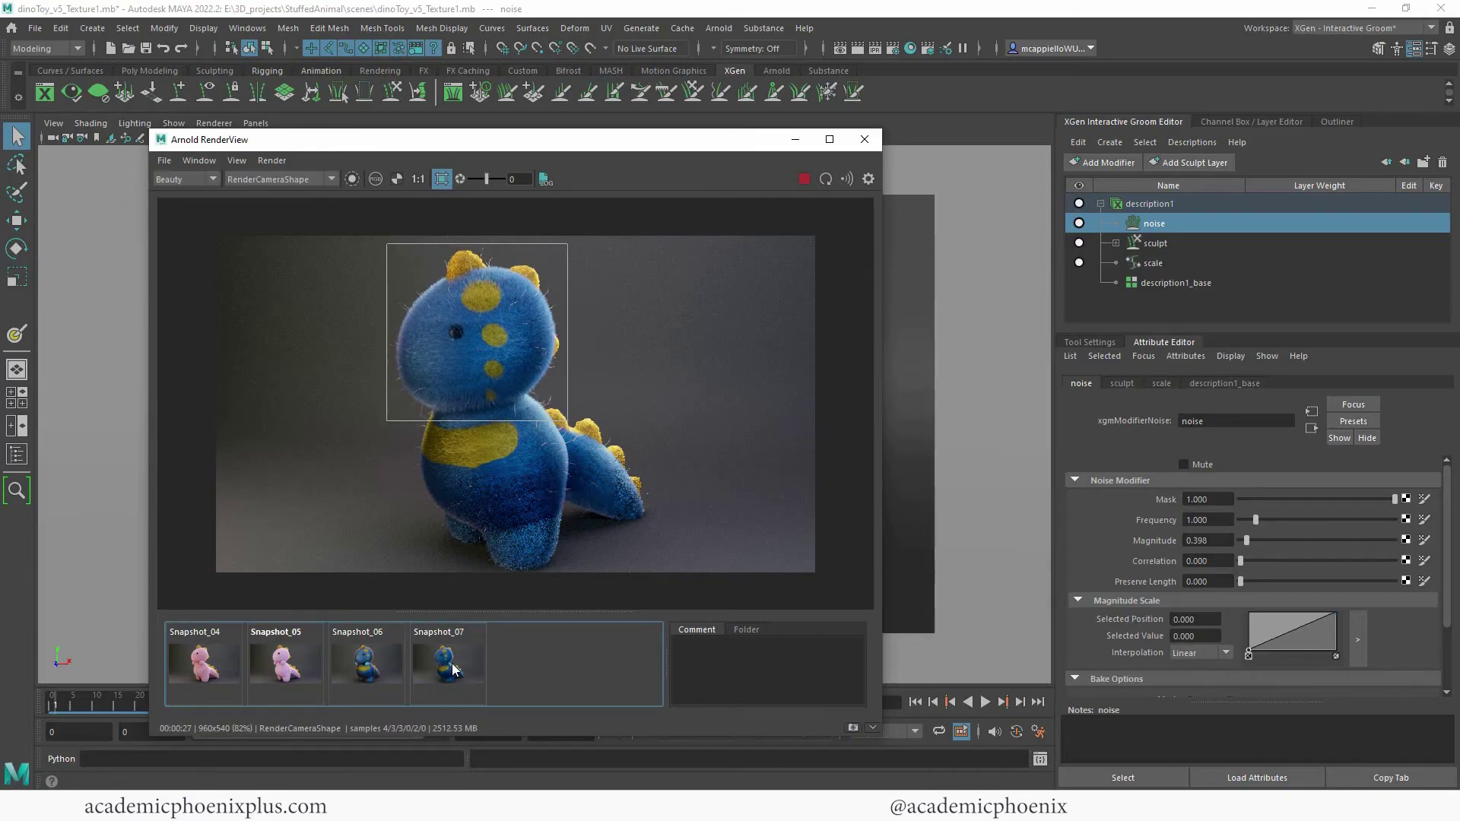
left_click(450, 668)
left_click(452, 668)
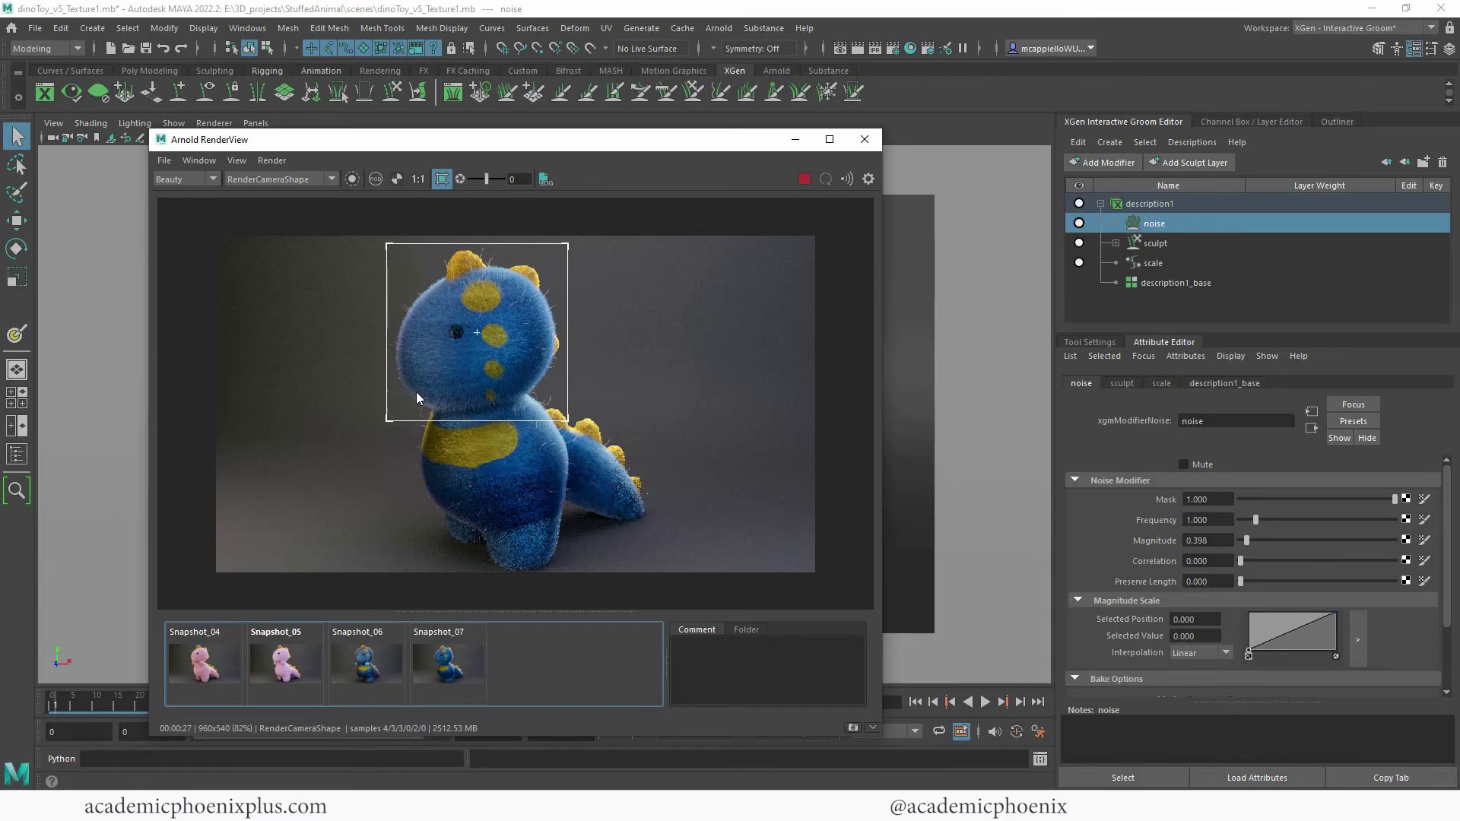
Add a second Scale modifier above the noise modifier of description1, stop the render, and check it against the original scale modifier.
left_click(1117, 162)
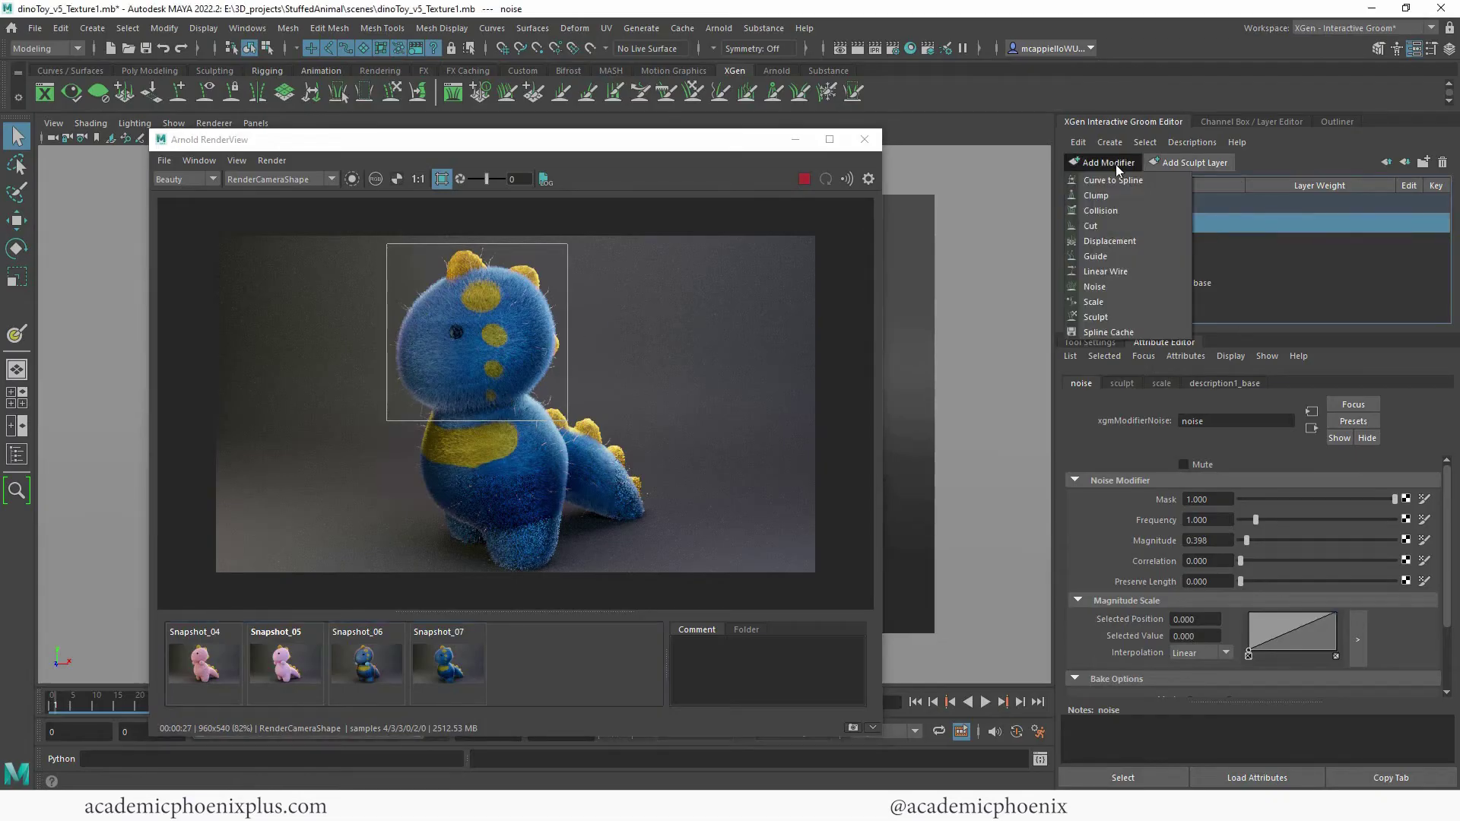
left_click(1096, 287)
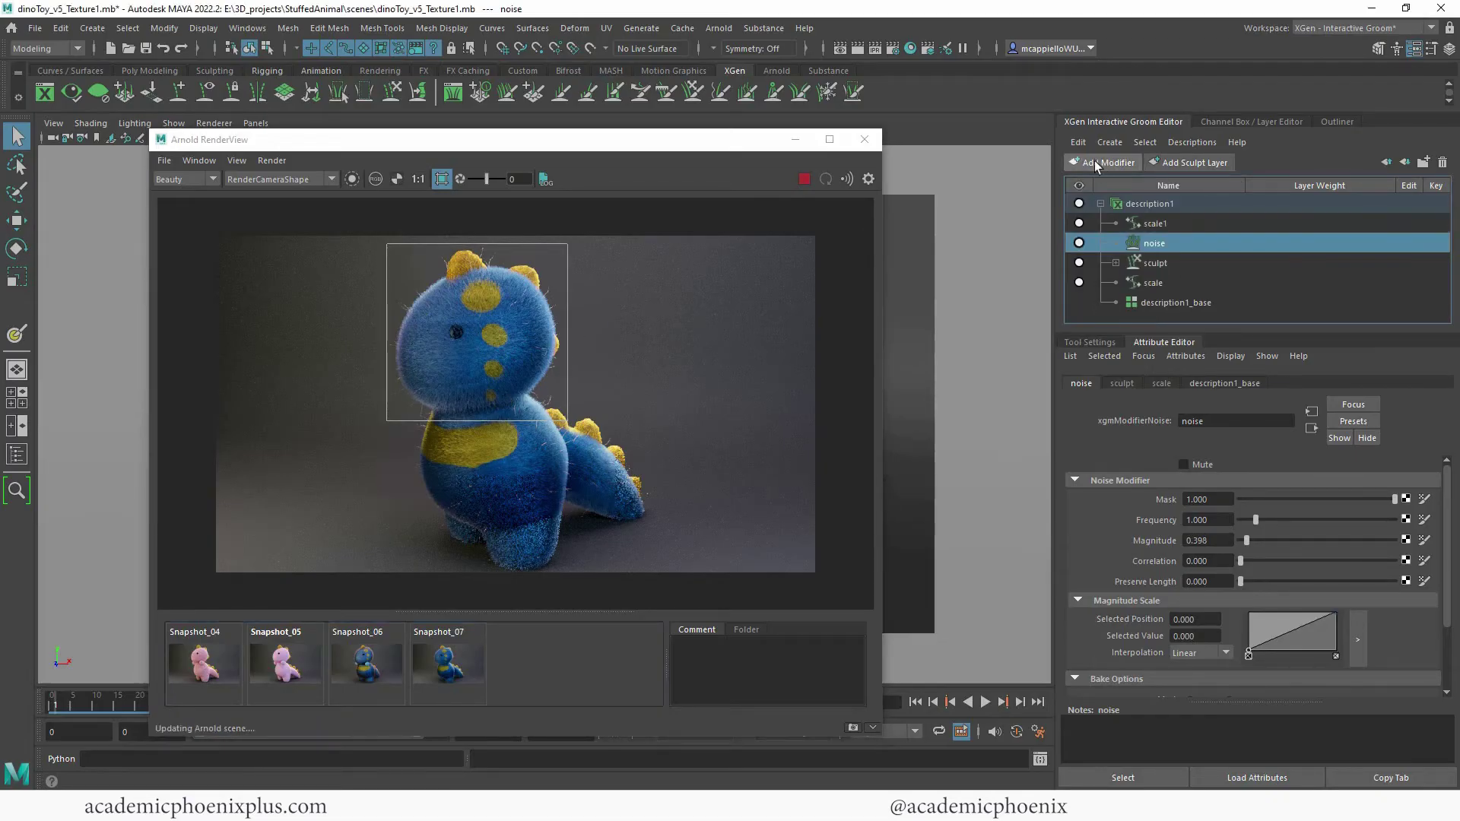
left_click(805, 180)
left_click(1157, 226)
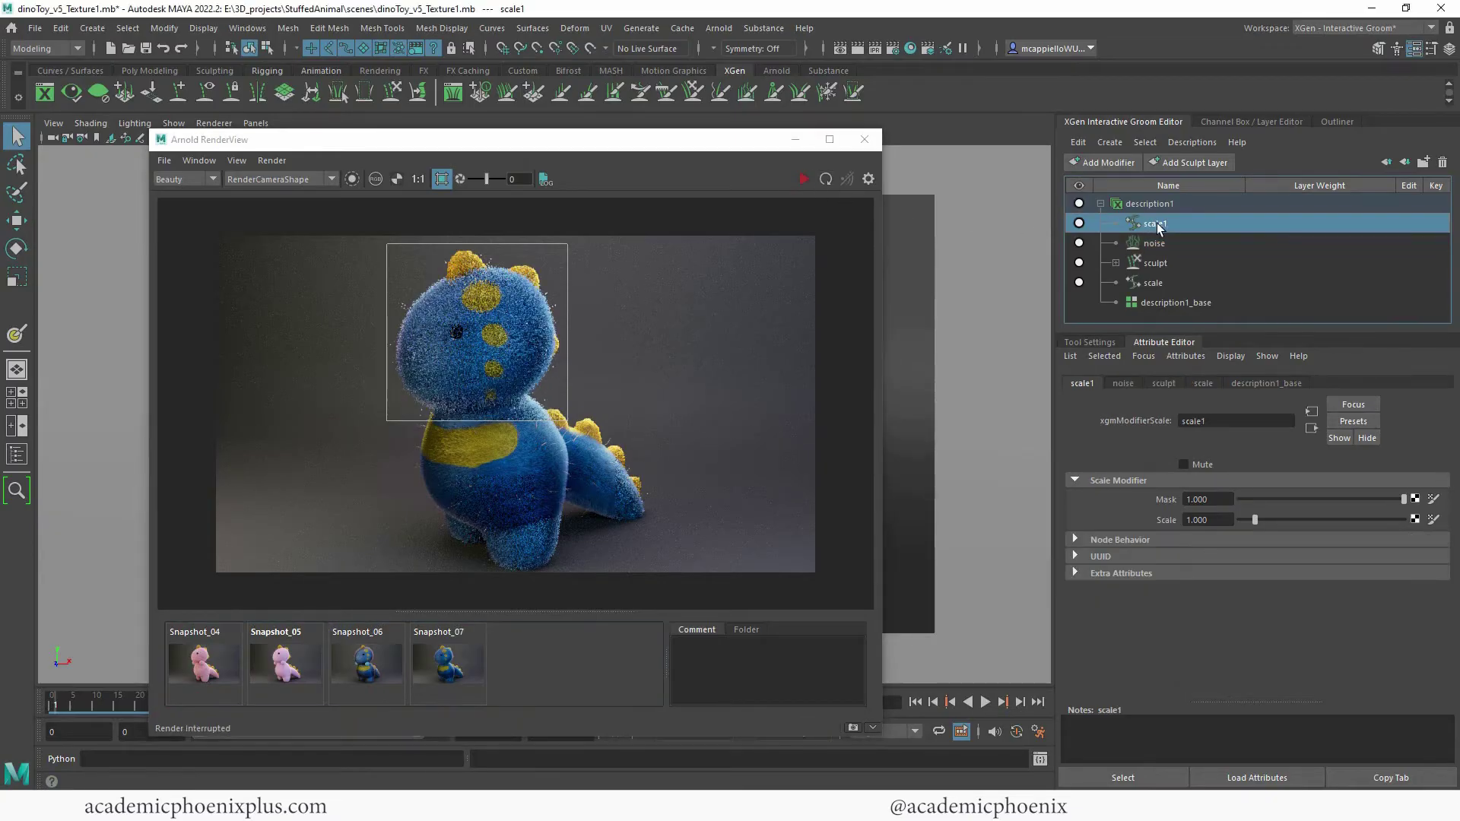
left_click(1152, 286)
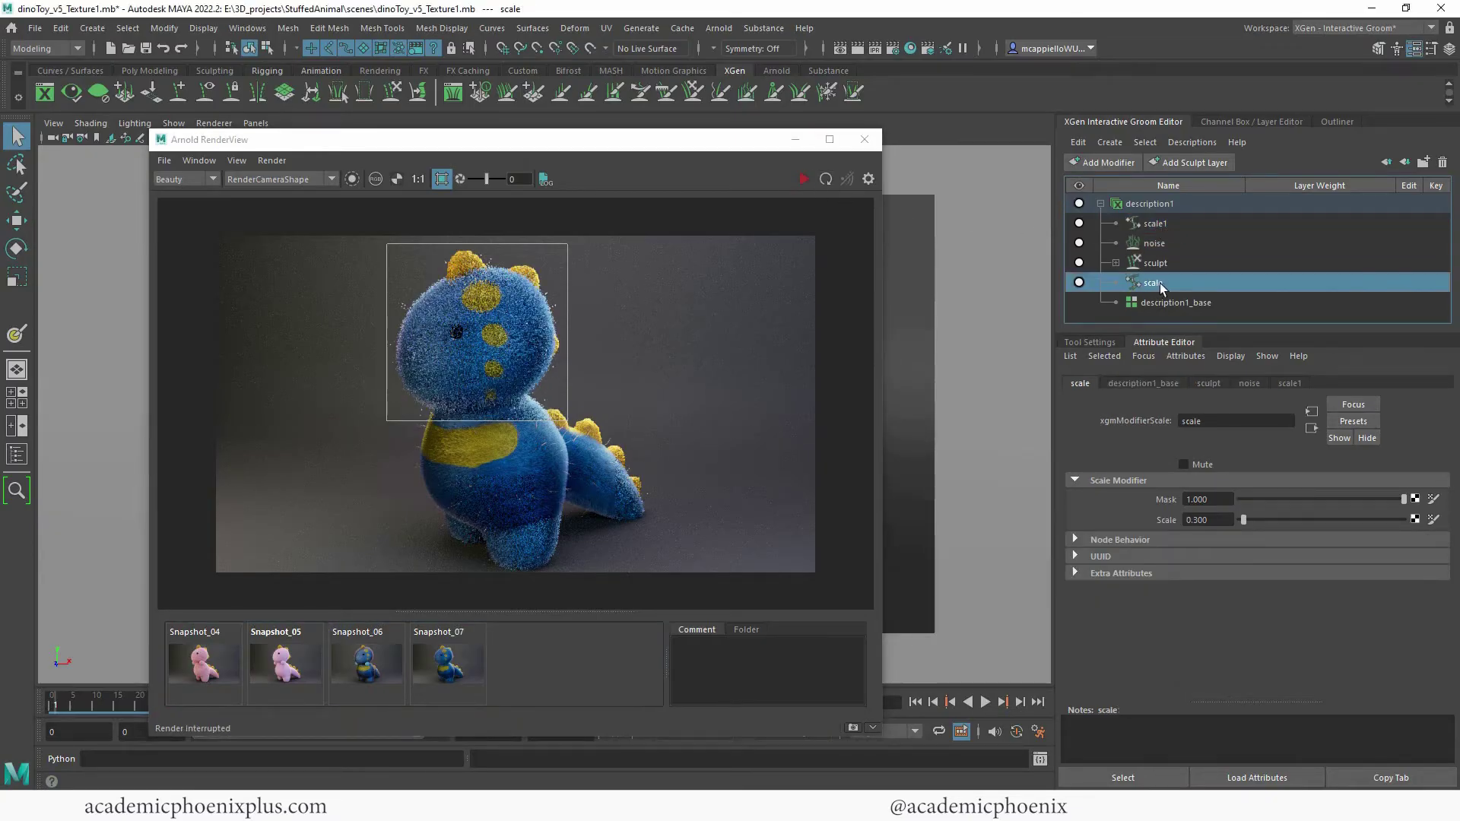
left_click(1181, 224)
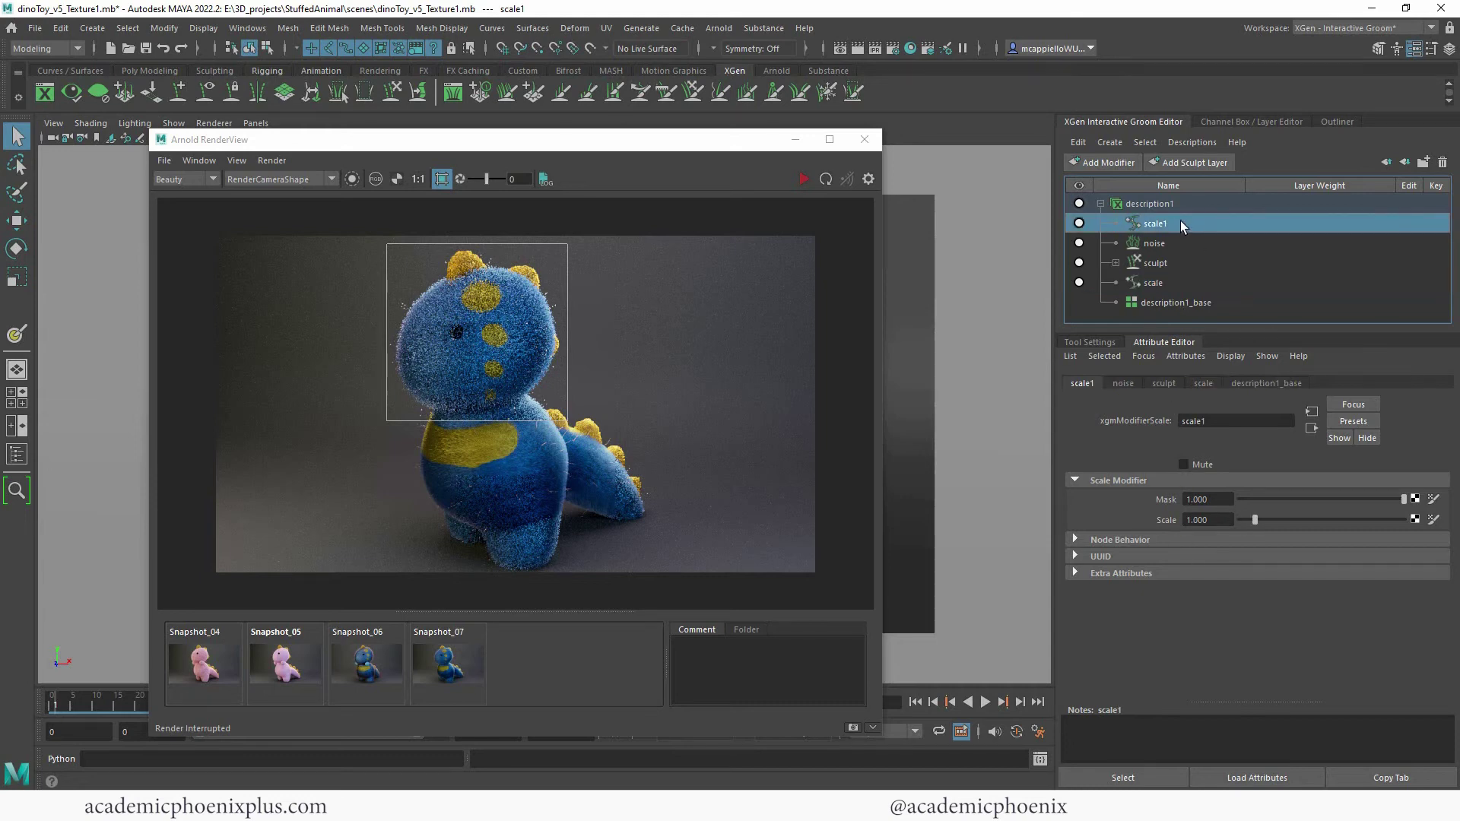
Connect a Noise texture to the Scale attribute of the scale1 modifier.
left_click(1219, 518)
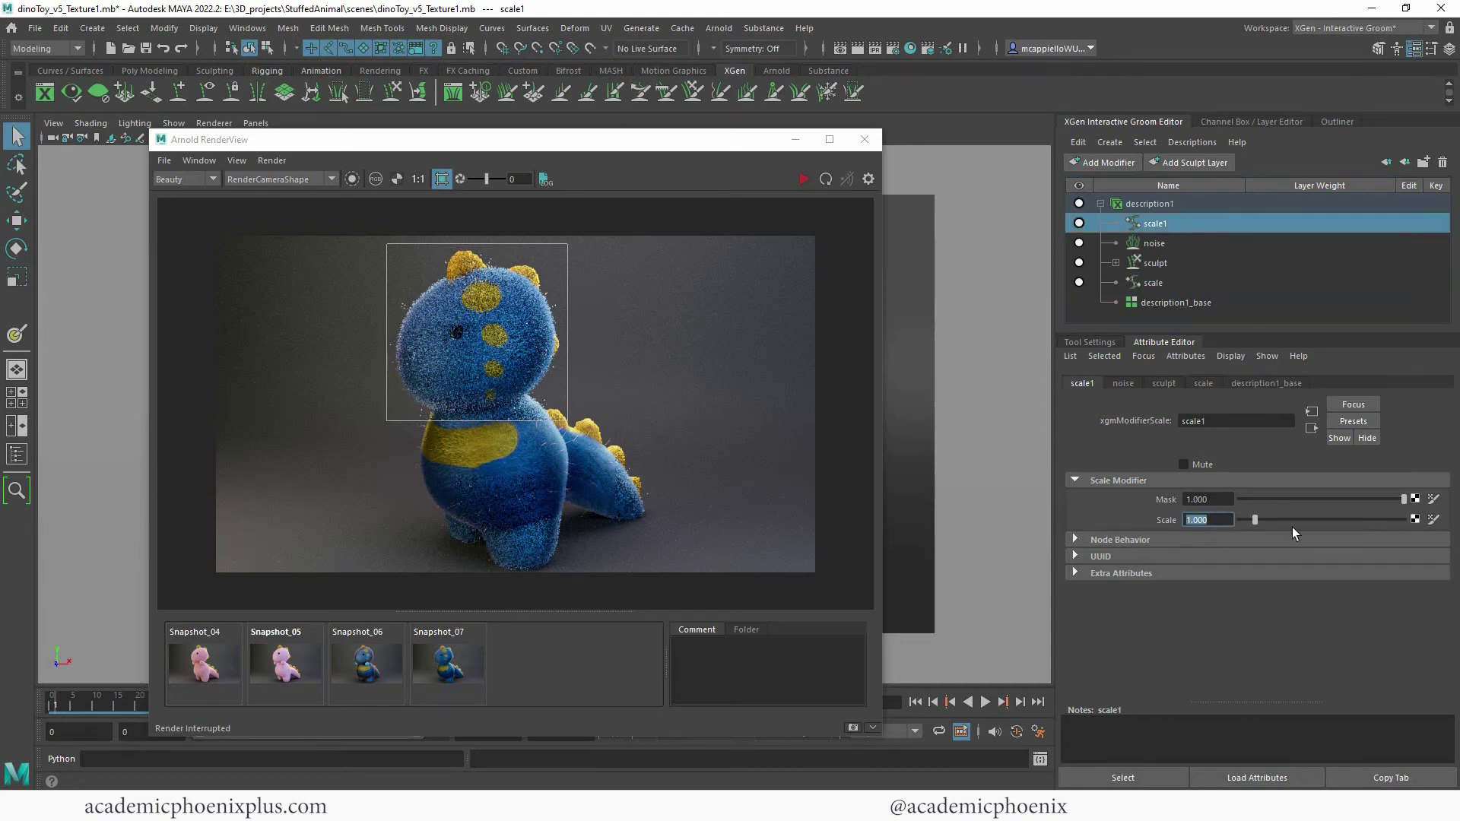
left_click(1415, 519)
left_click(424, 209)
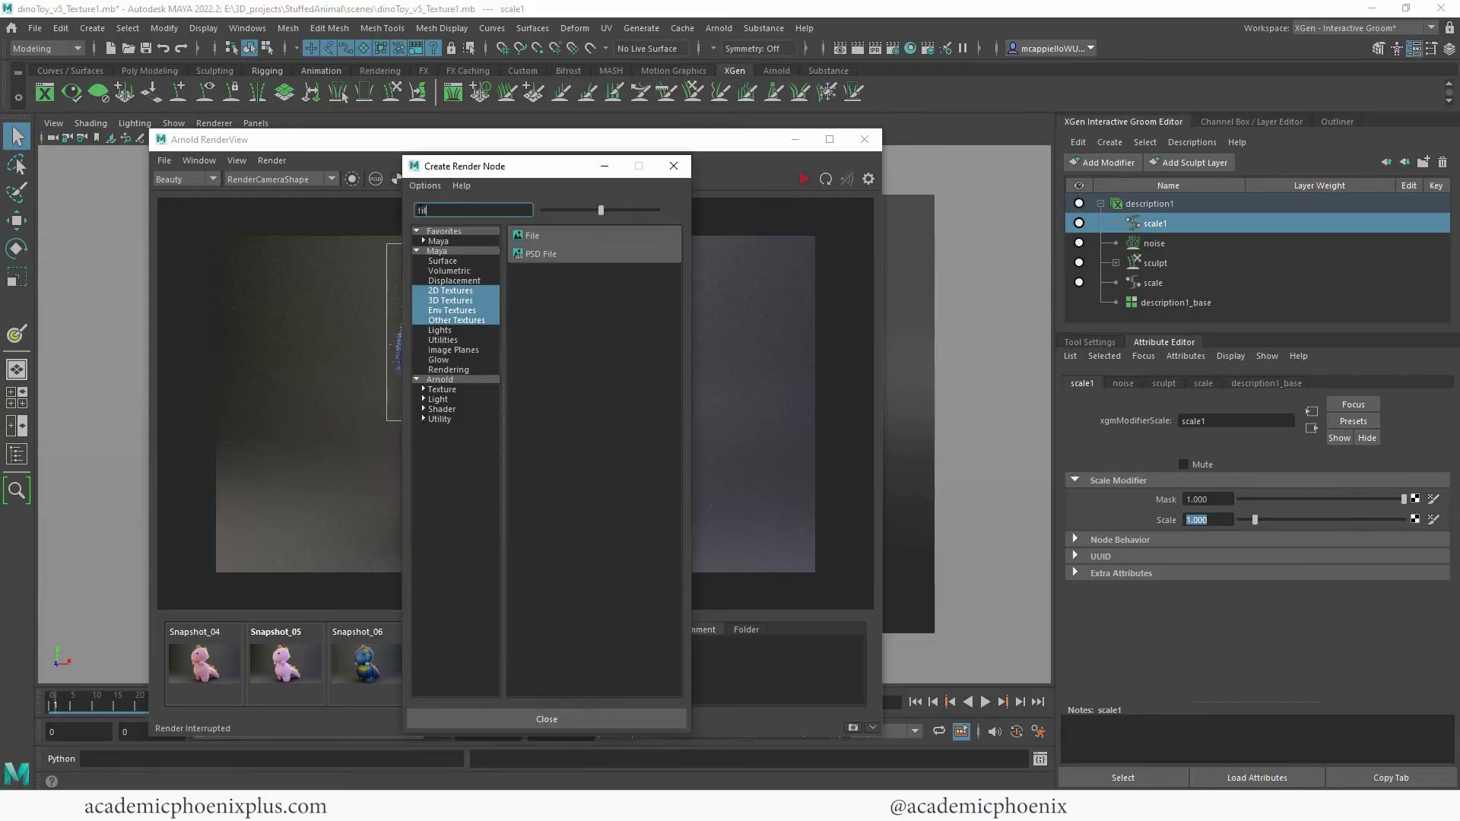
key("BackSpace")
key("BackSpace")
key("BackSpace")
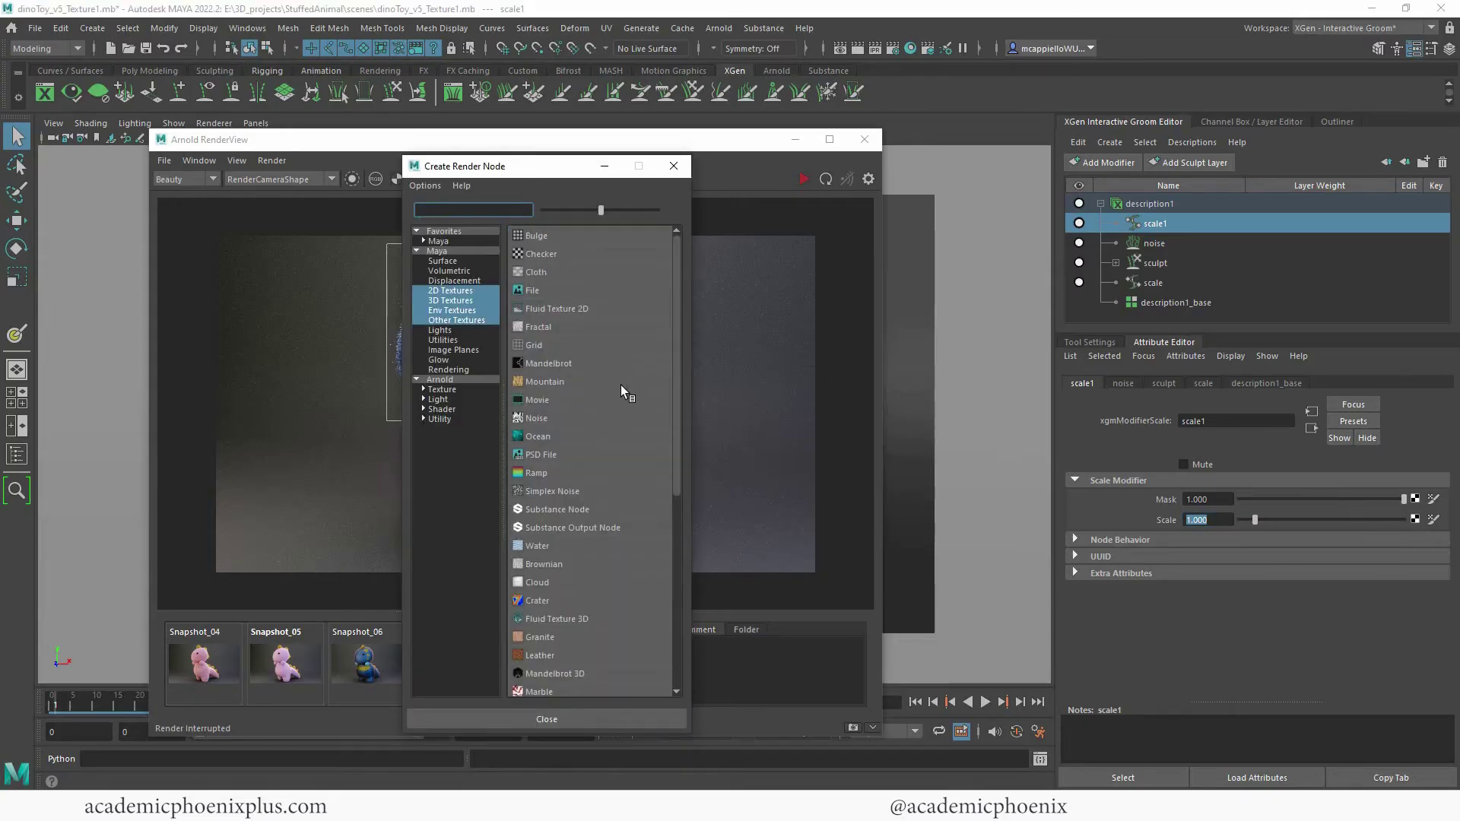
left_click(543, 421)
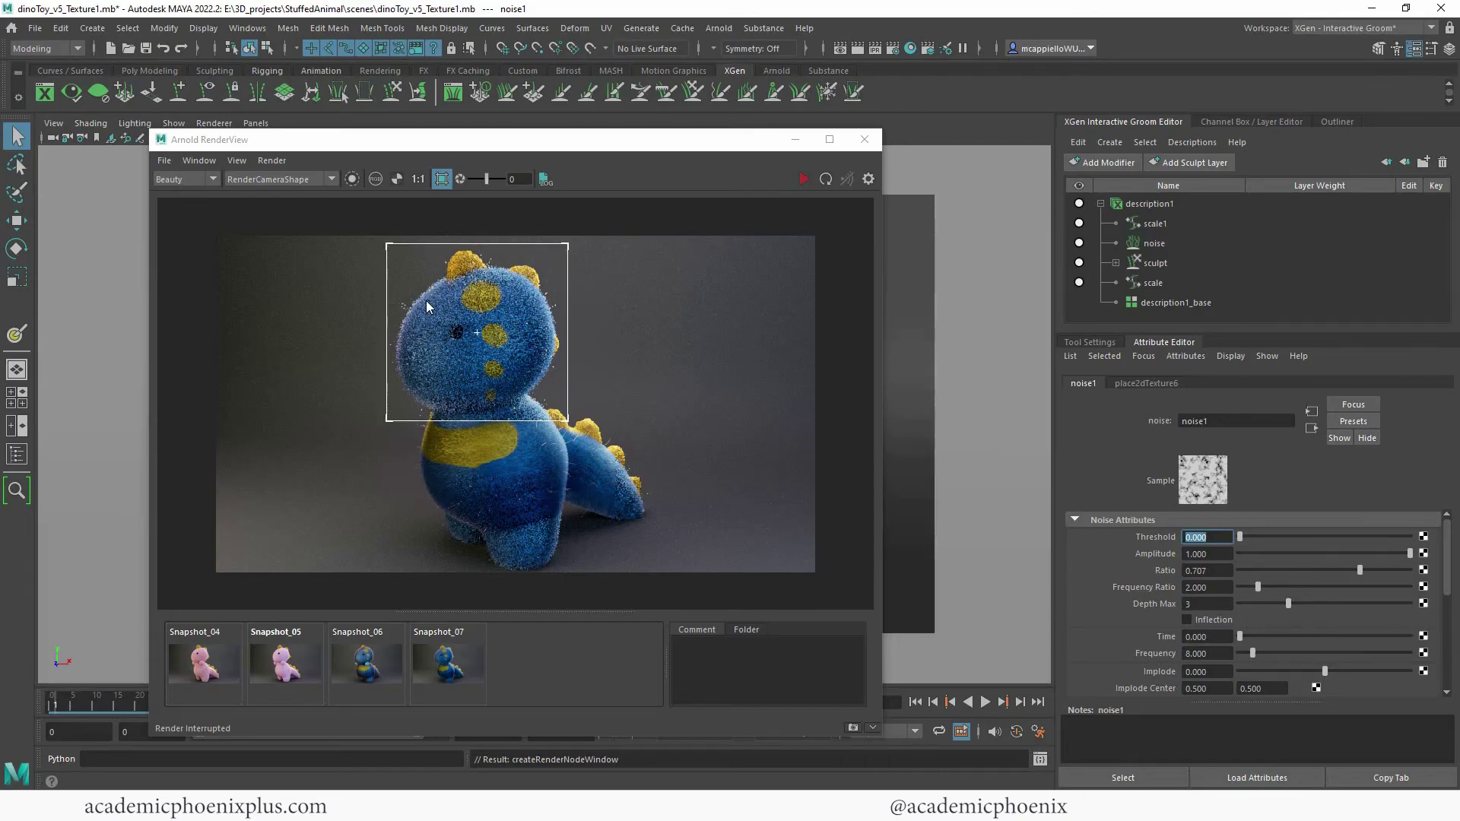
Render the head region with the noise-driven fur length, stop the render, and store it as a snapshot.
left_click(805, 180)
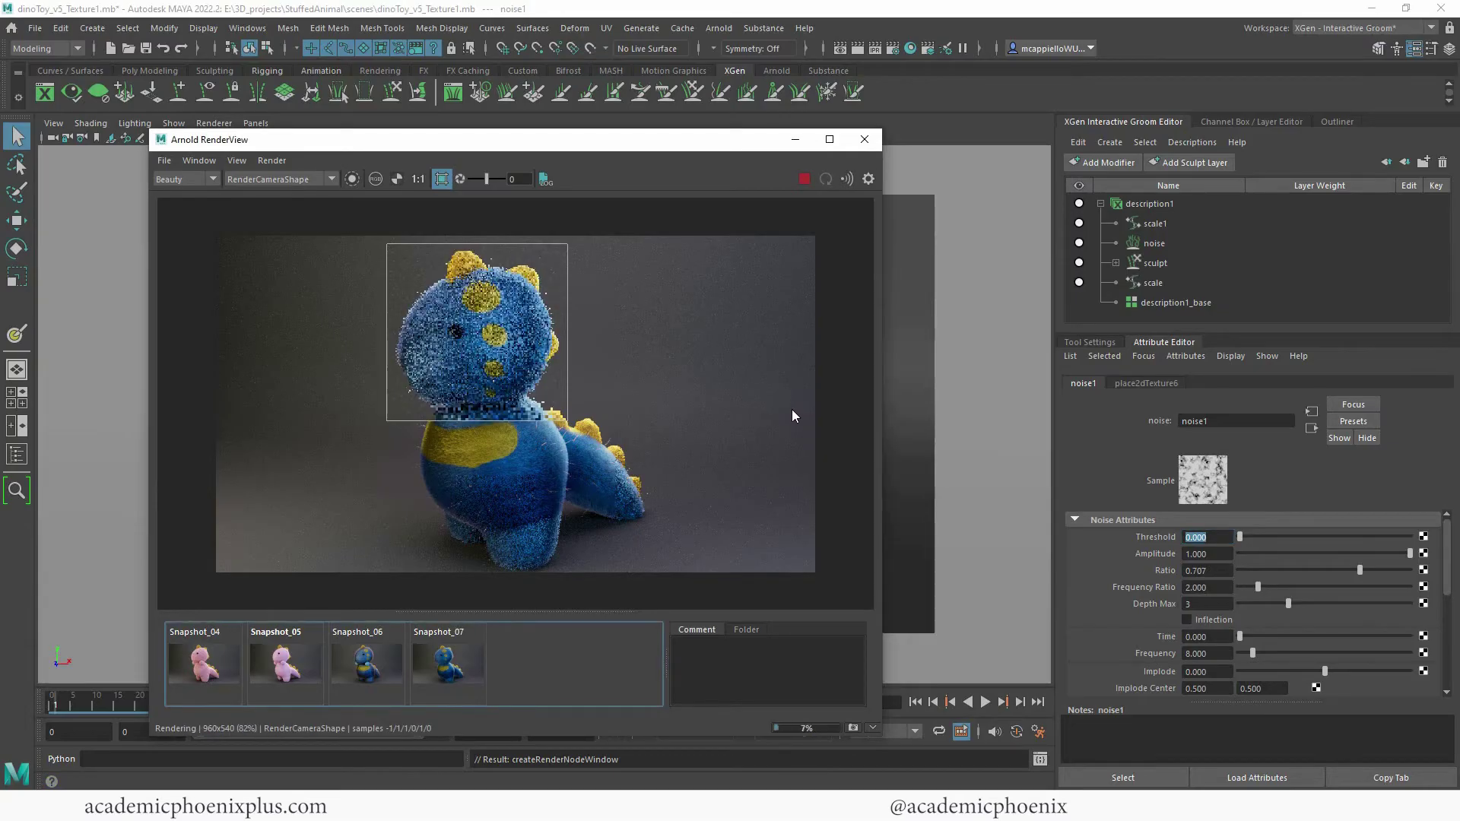
left_click(805, 179)
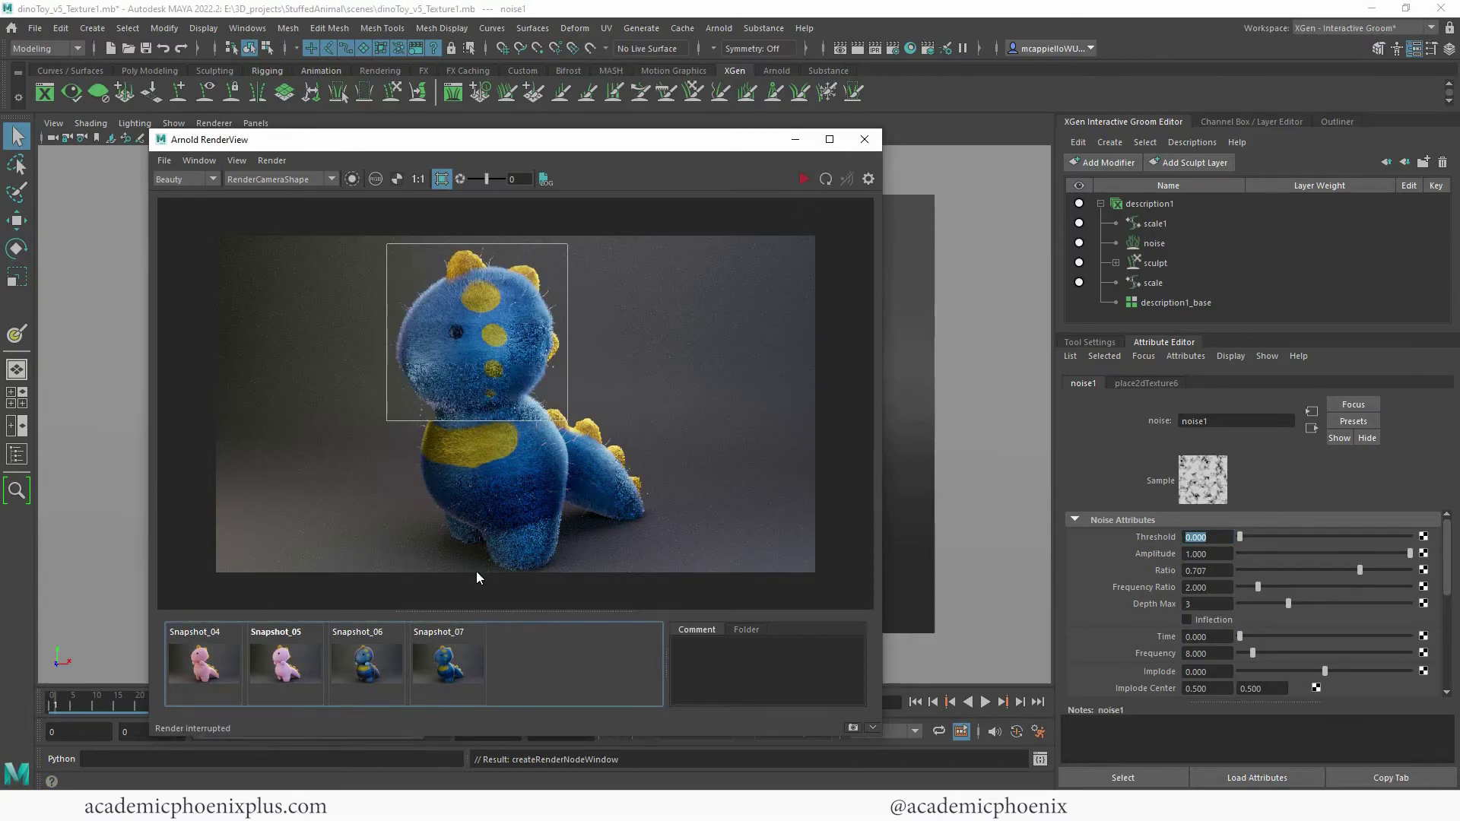
left_click(853, 728)
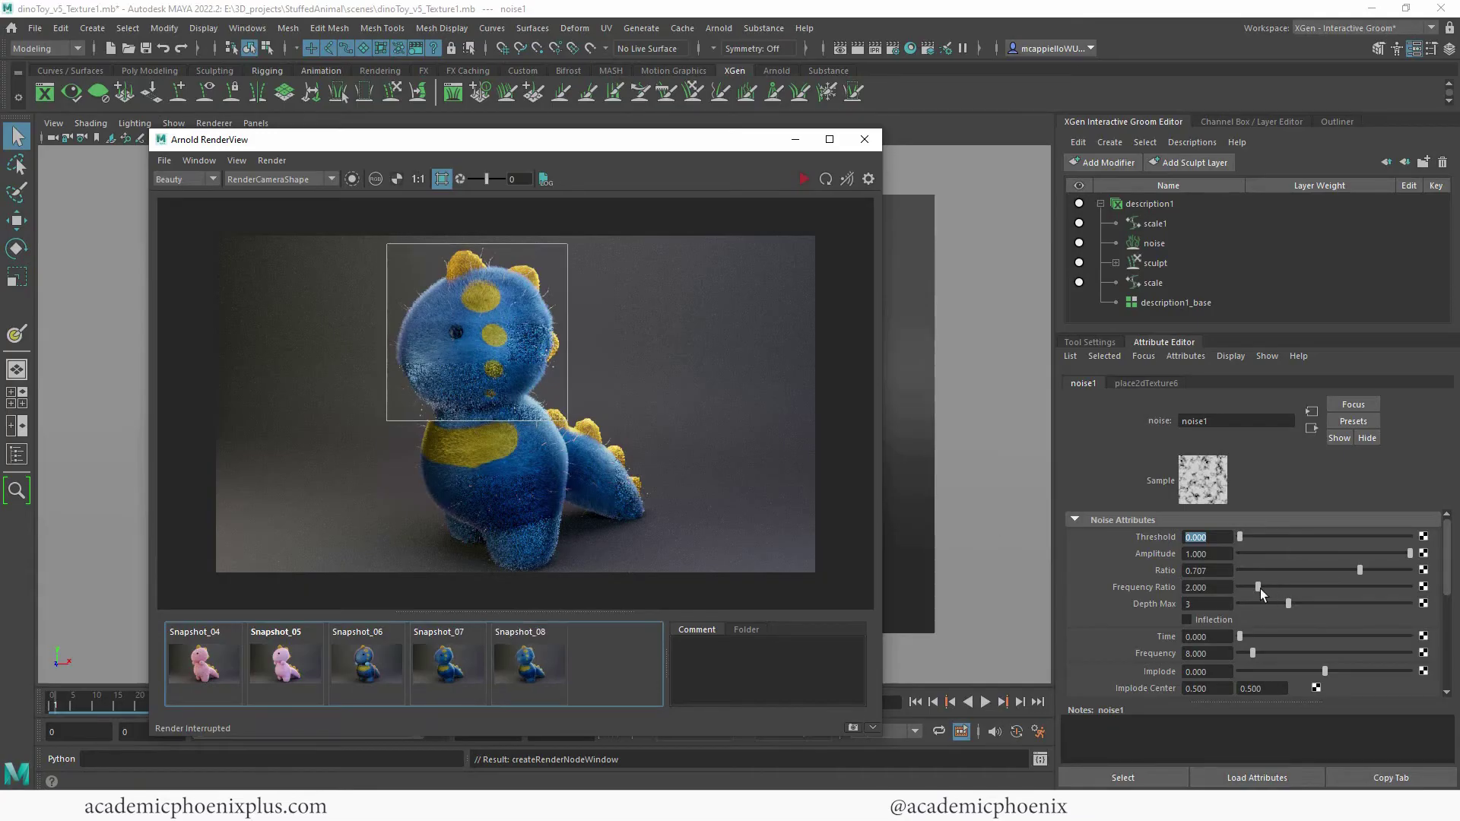
Raise the noise1 texture's frequency to about 68, and render the head region again.
left_click(1231, 655)
left_click_drag(1258, 652, 1357, 648)
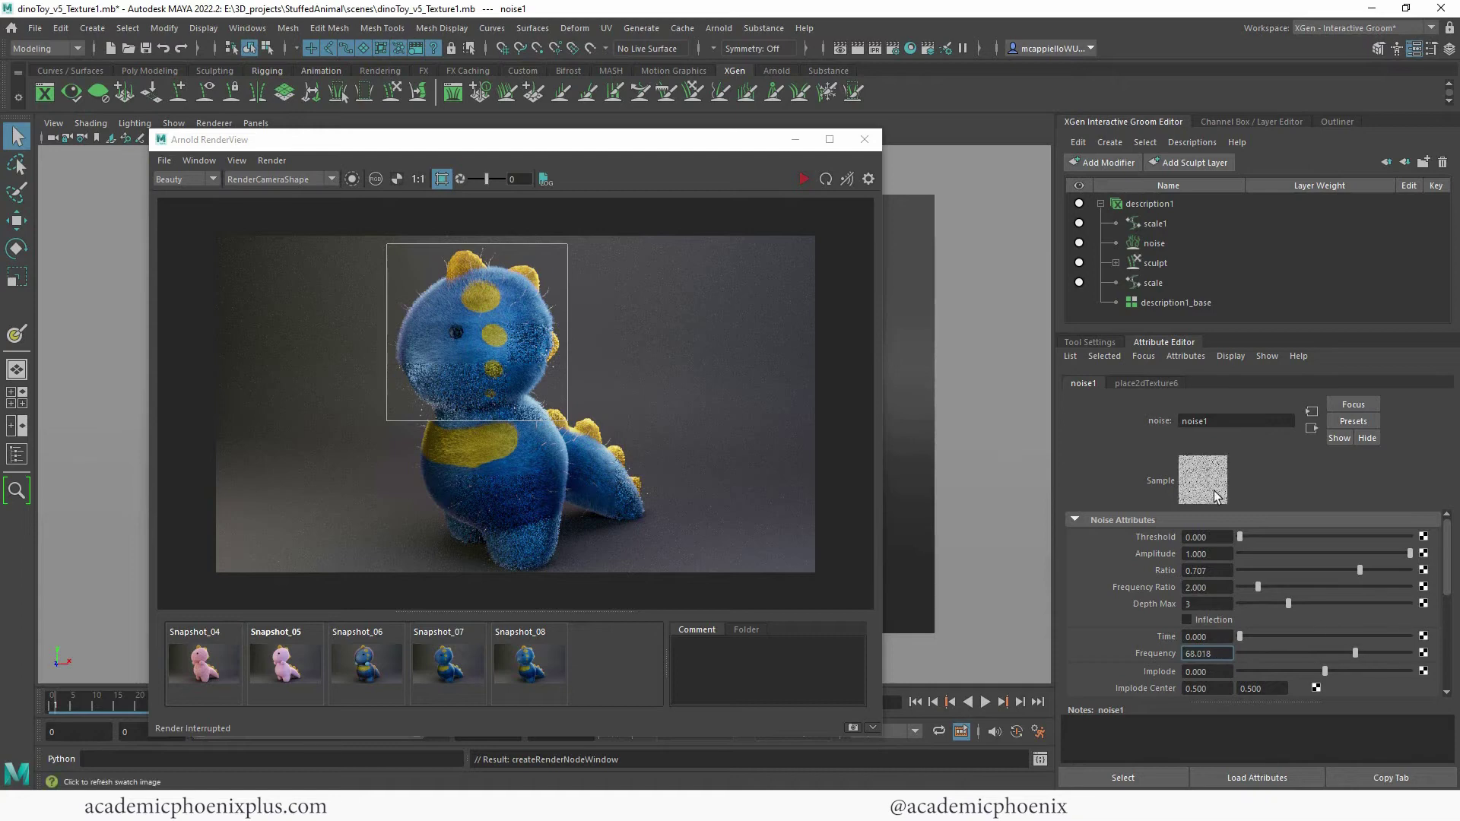
left_click(805, 180)
left_click(805, 179)
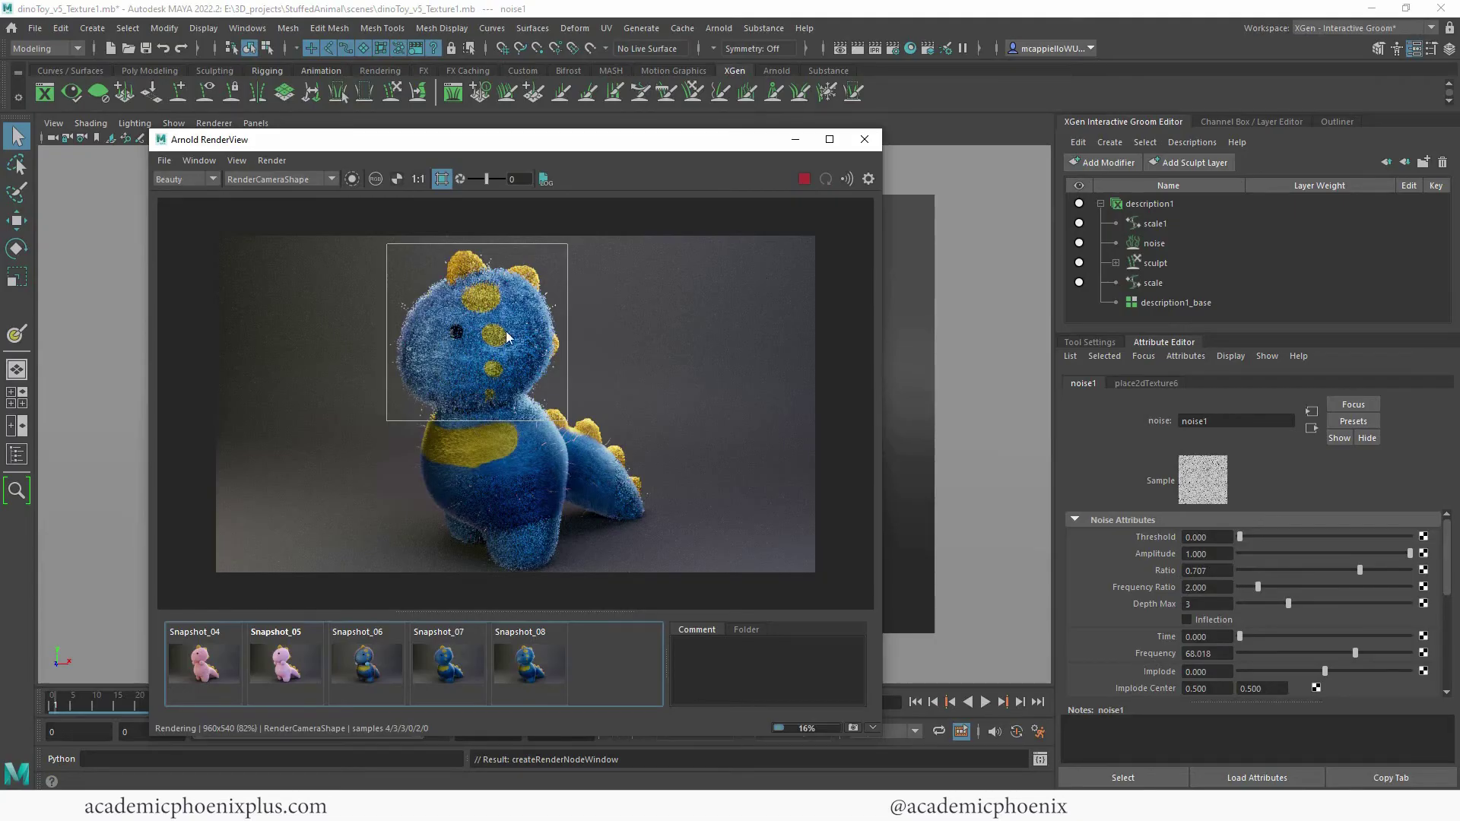
Raise the noise1 texture's Color Offset to a mid grey and render the head region again.
left_click(803, 179)
left_click_drag(1359, 645, 1385, 653)
left_click_drag(1445, 603, 1427, 672)
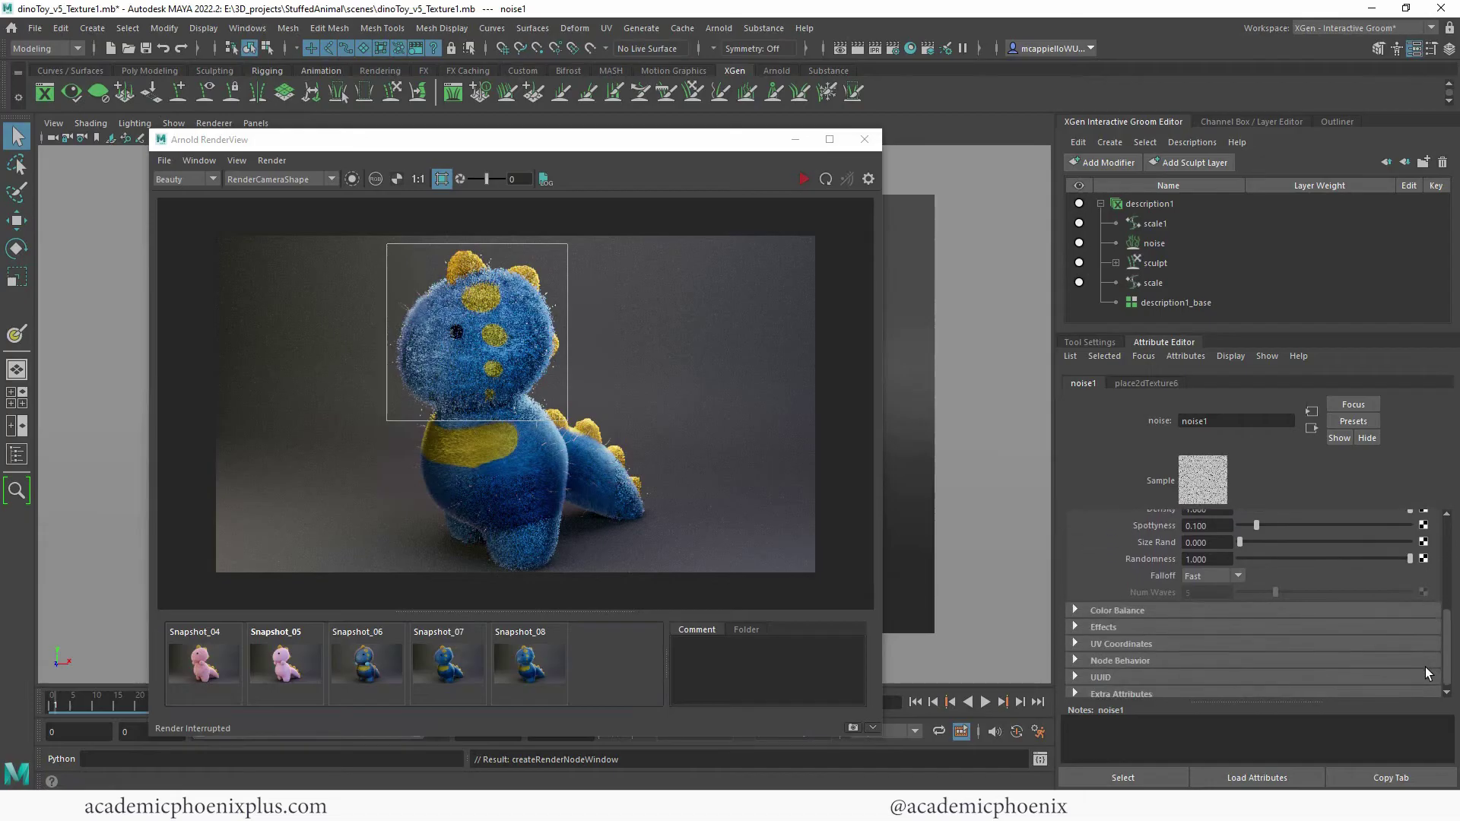
left_click(1133, 613)
left_click_drag(1290, 661, 1289, 664)
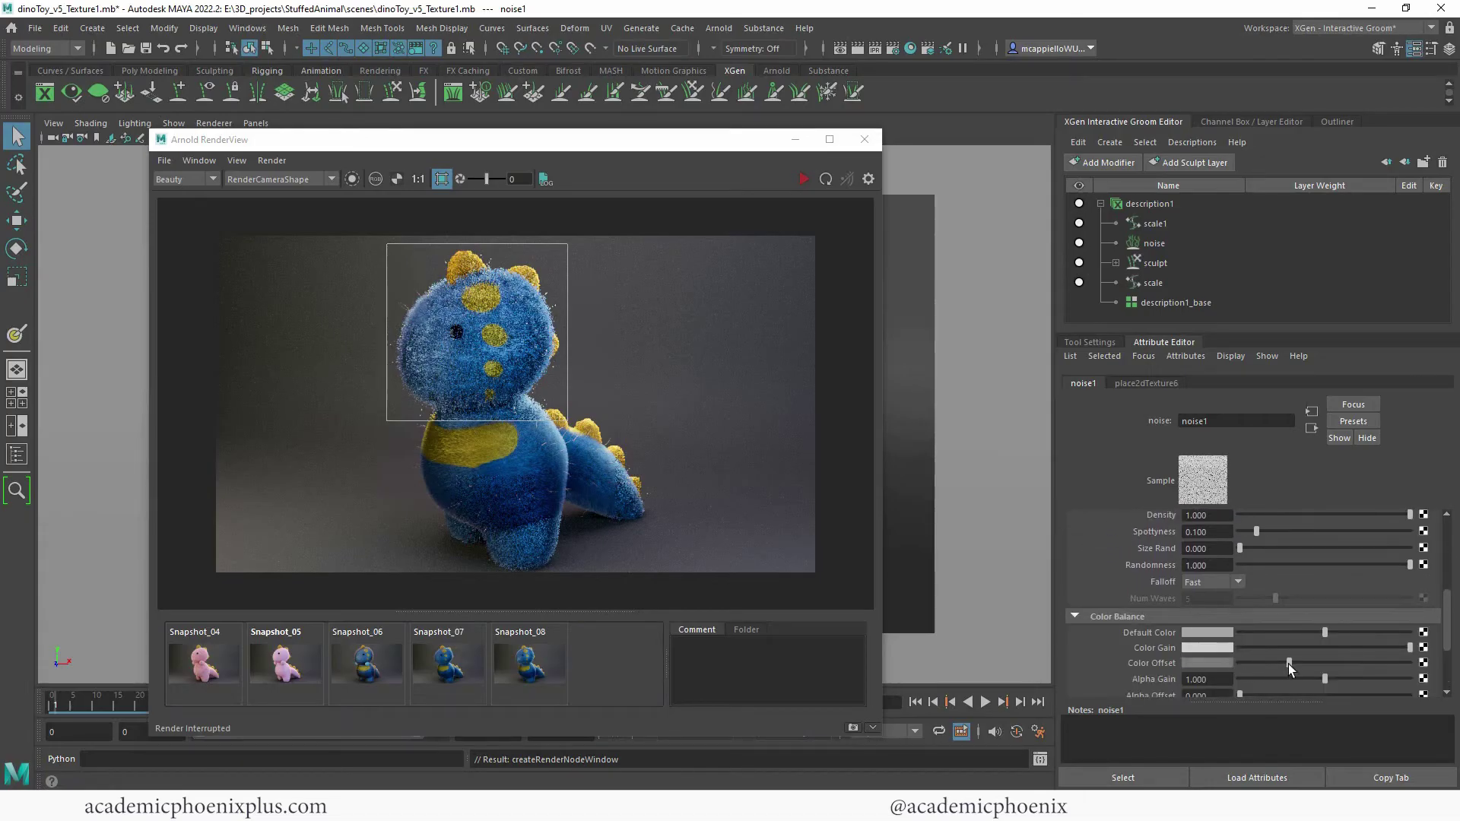
left_click(803, 179)
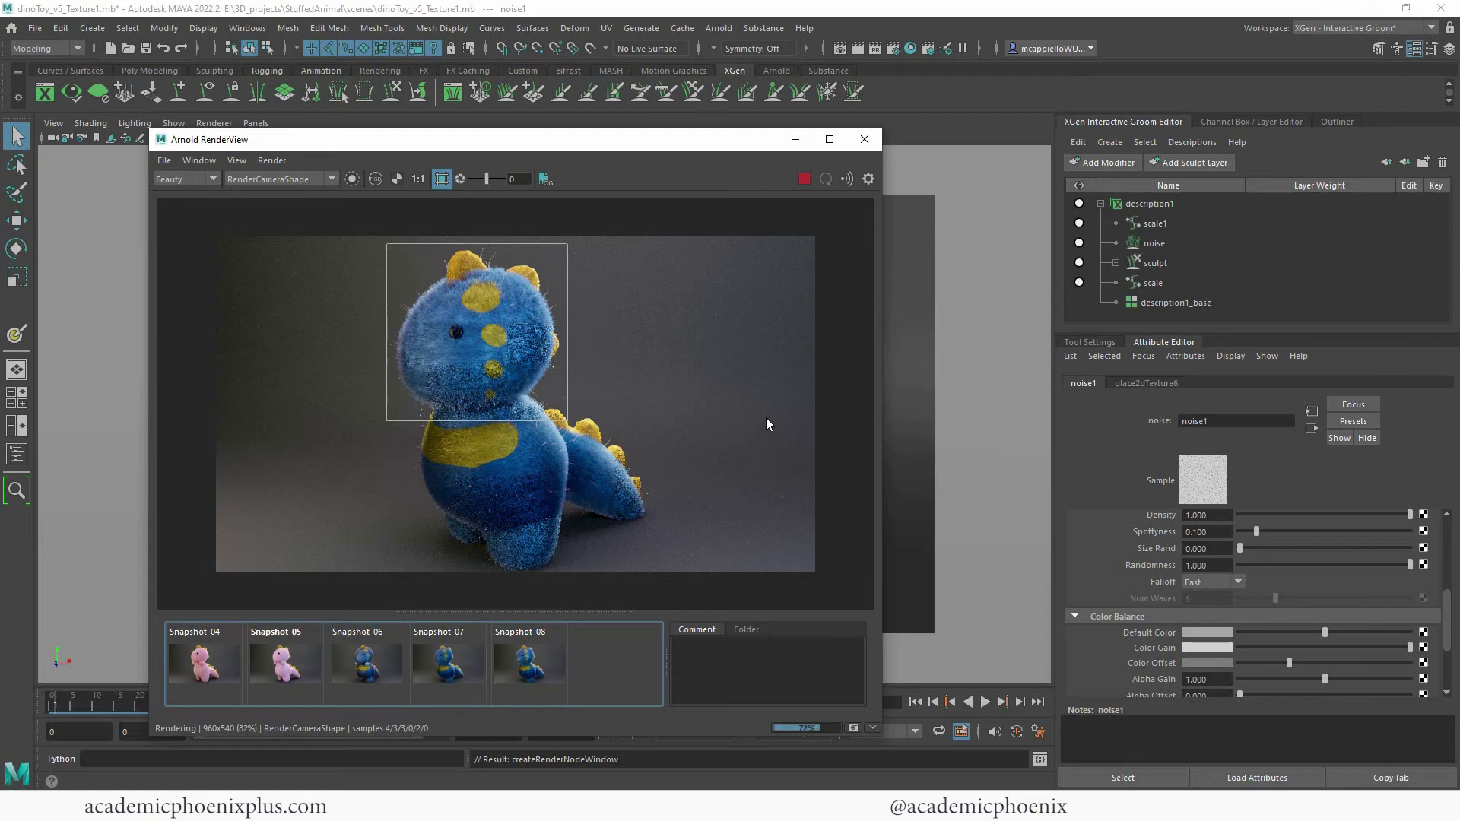
Compare the head render with Snapshot_06, Snapshot_07 and Snapshot_08, and return to the current render.
left_click(531, 663)
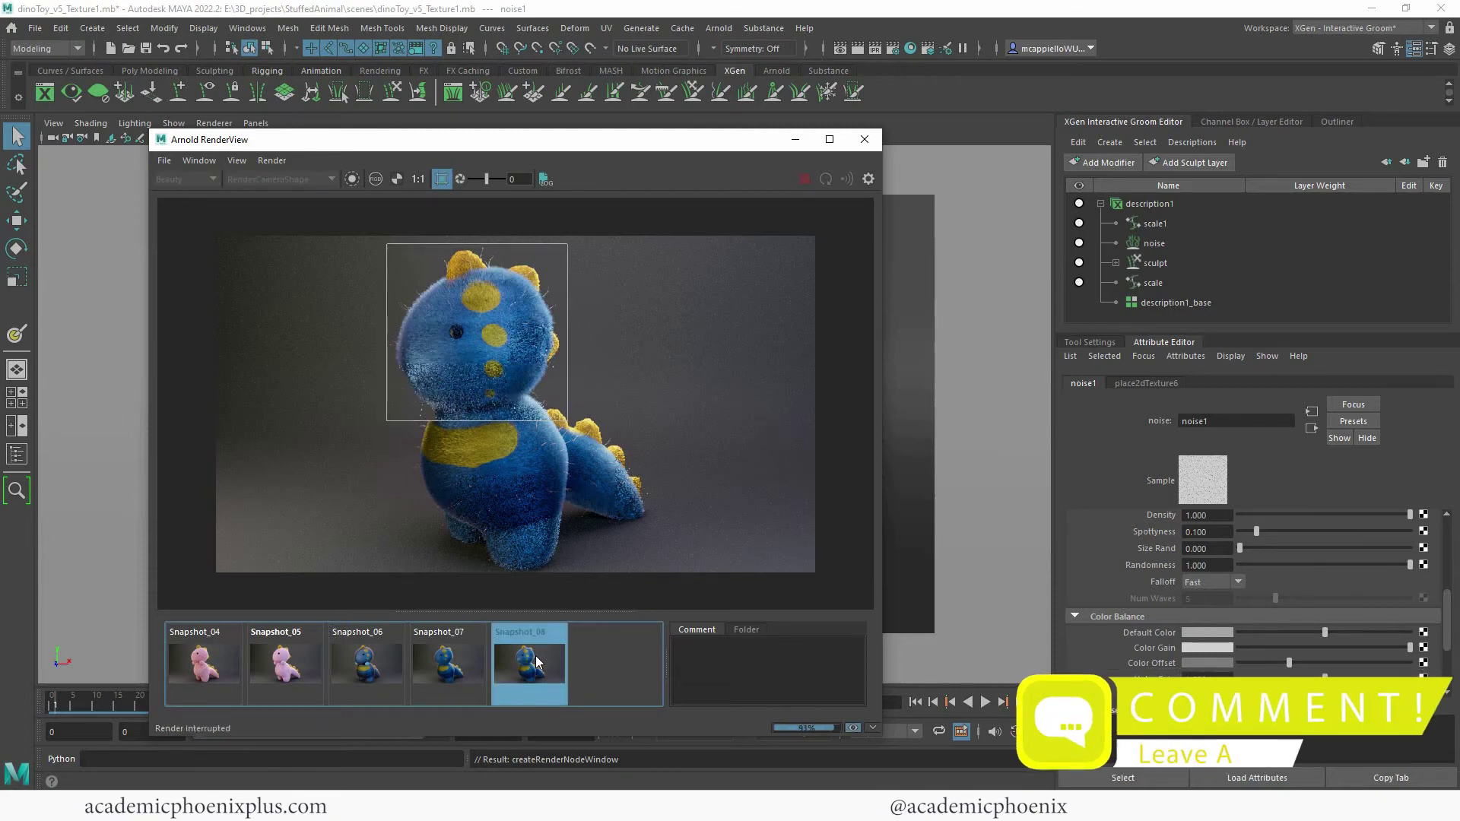
left_click(459, 667)
left_click(381, 667)
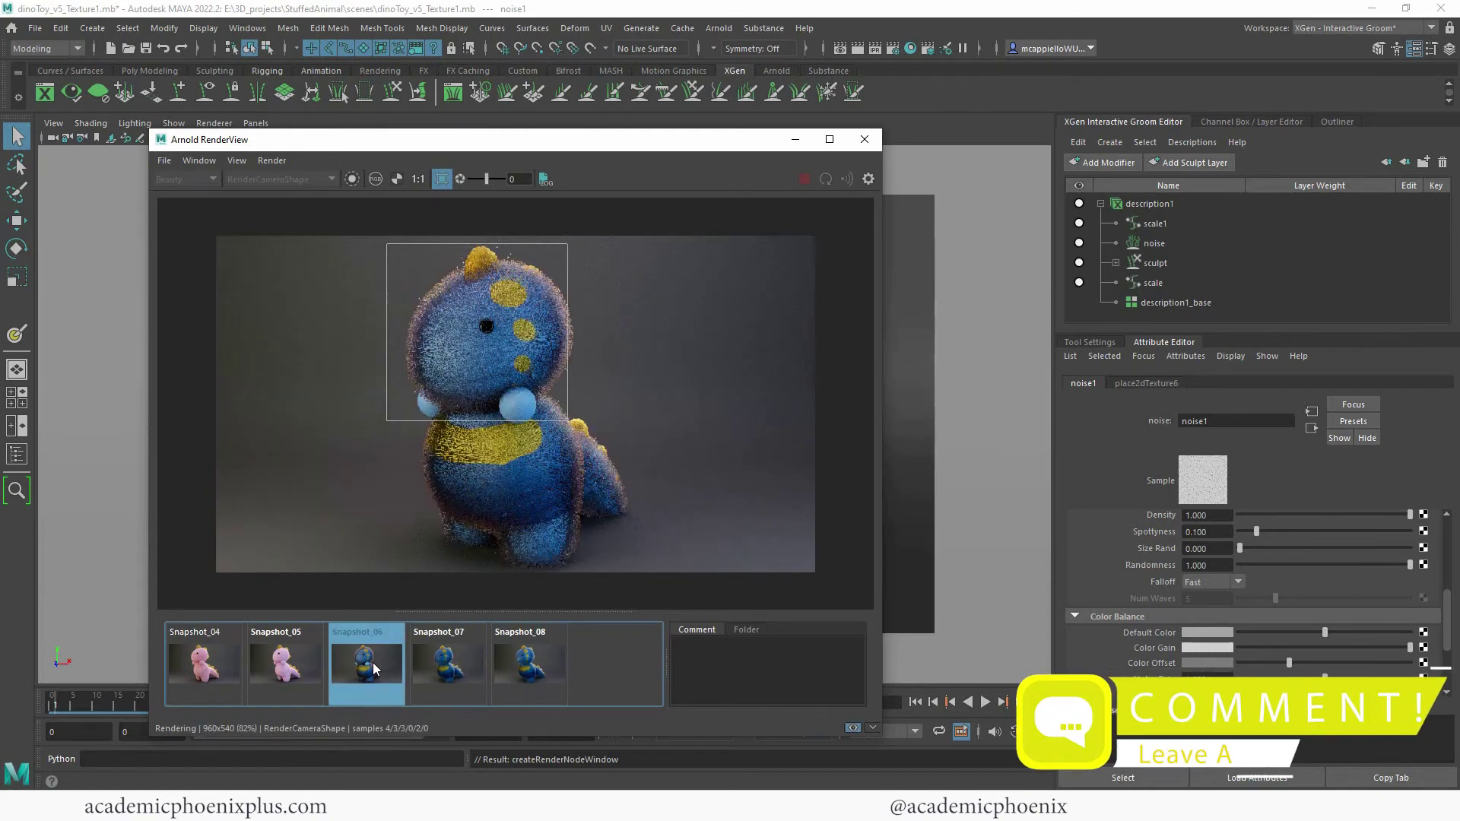
left_click(440, 667)
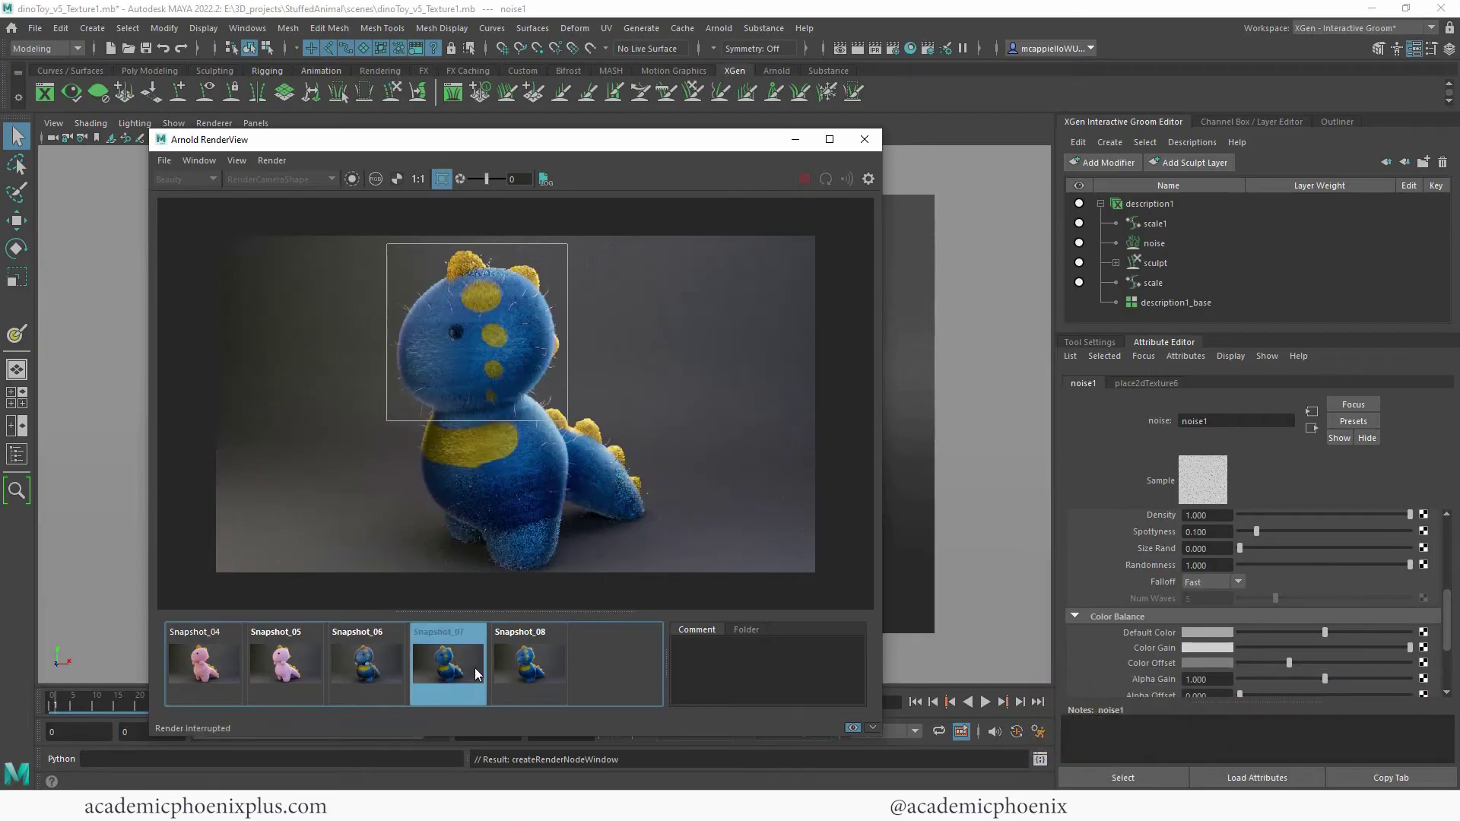
left_click(564, 664)
left_click(554, 668)
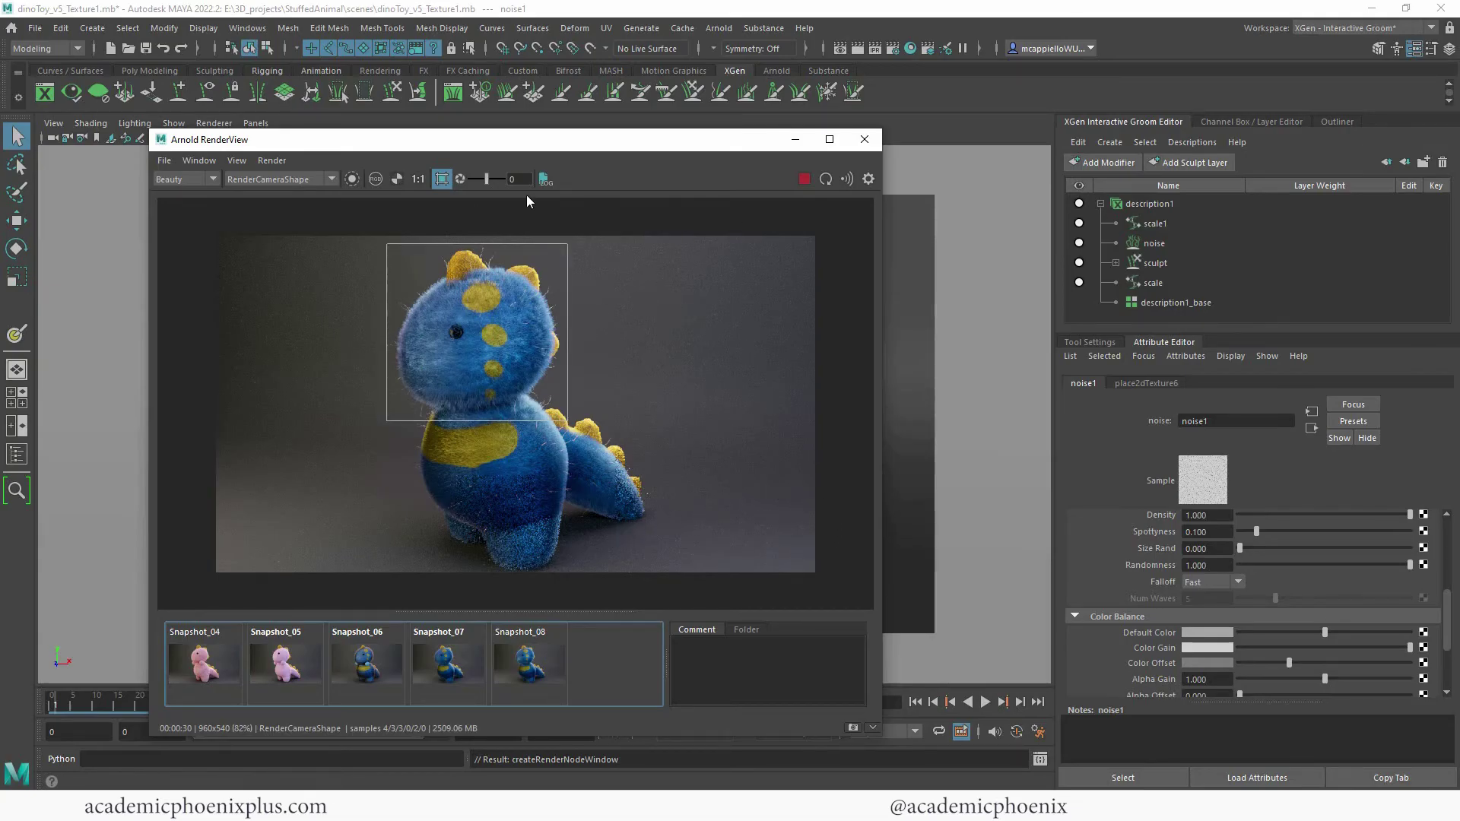
Turn off the crop region to render the full frame, and inspect the collection3 and description1 nodes.
left_click(441, 179)
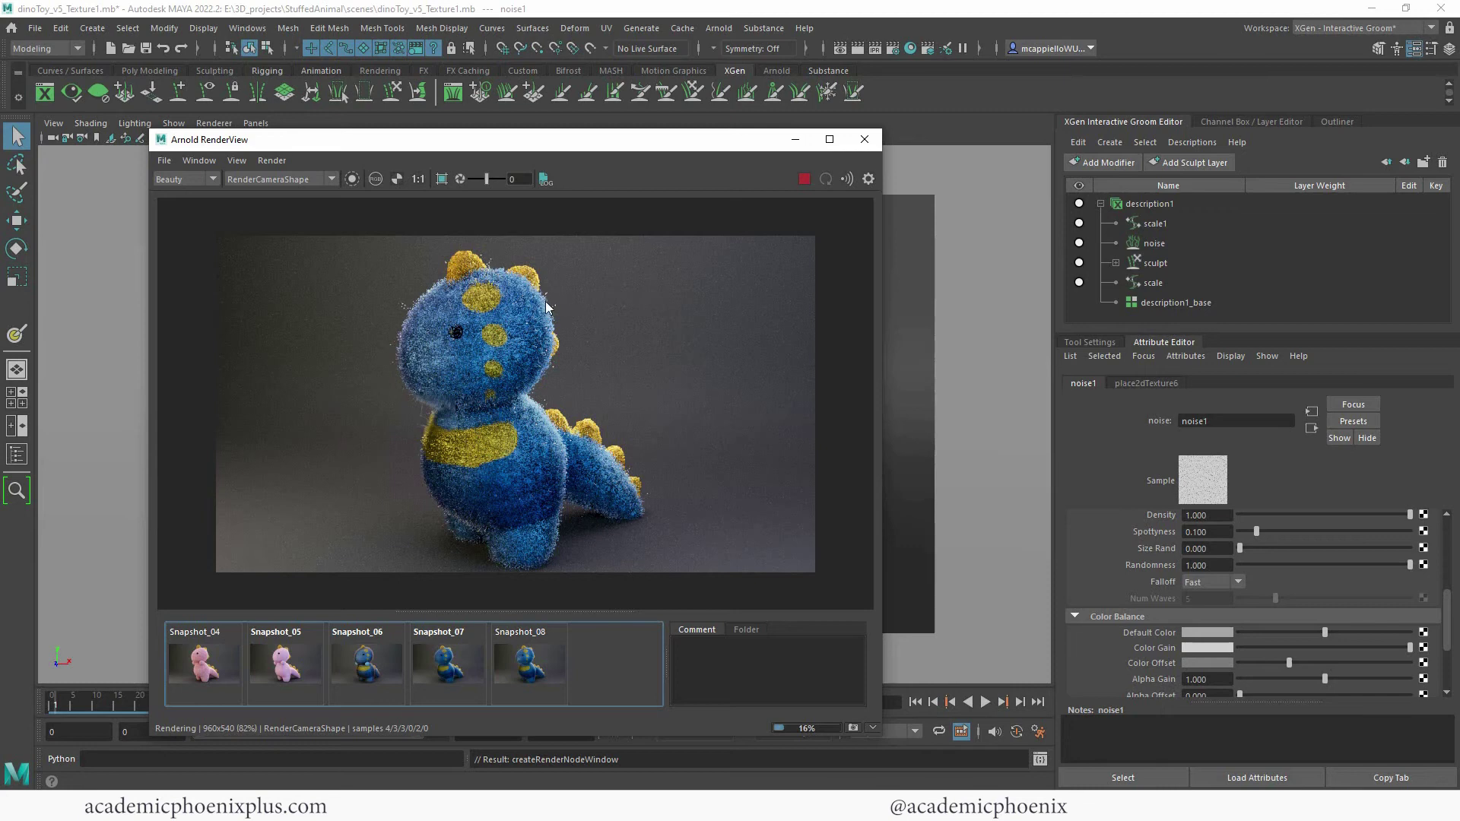
left_click(1101, 203)
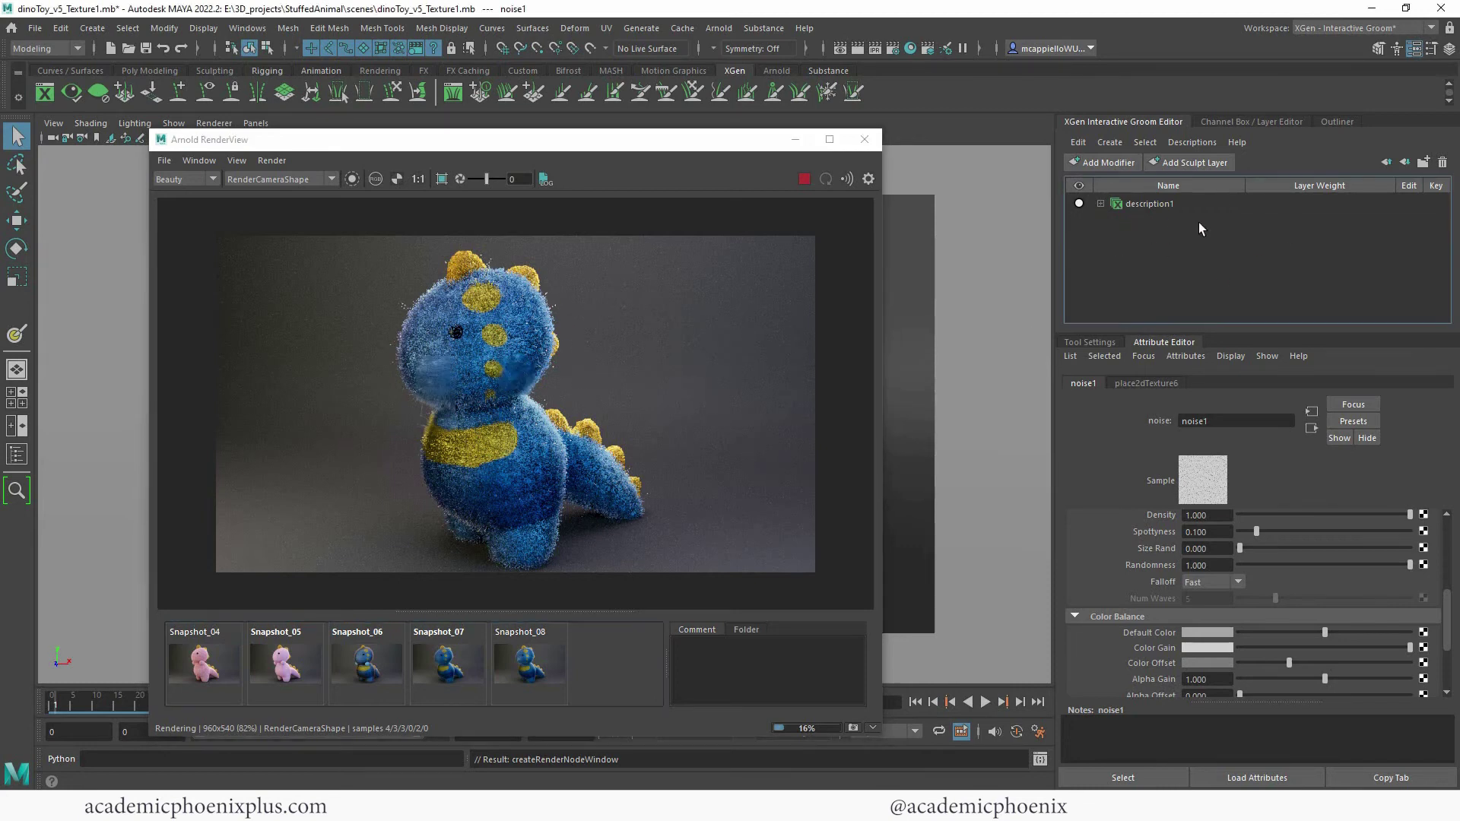
left_click(1265, 121)
left_click(1338, 121)
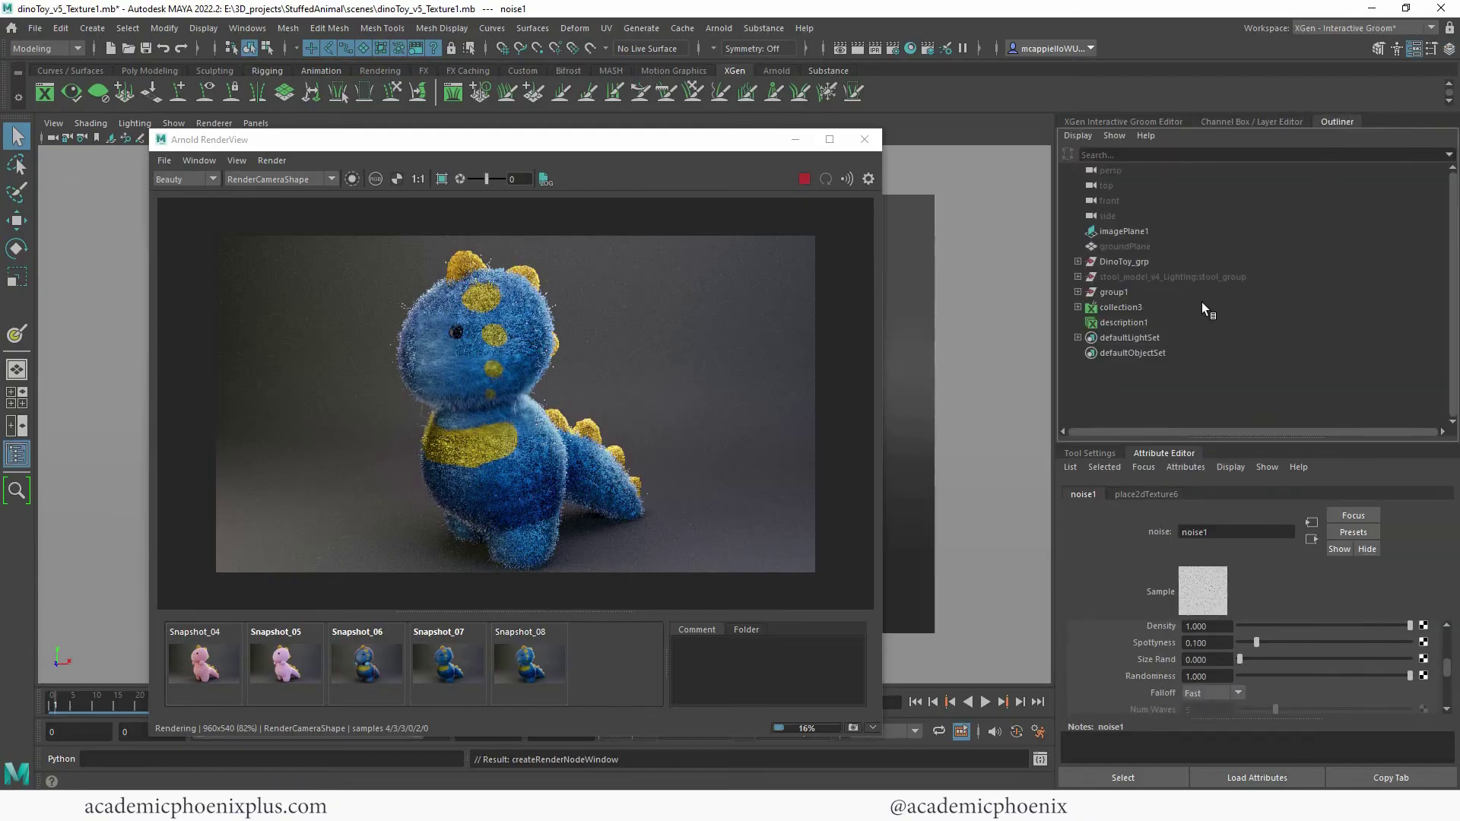
left_click(1126, 308)
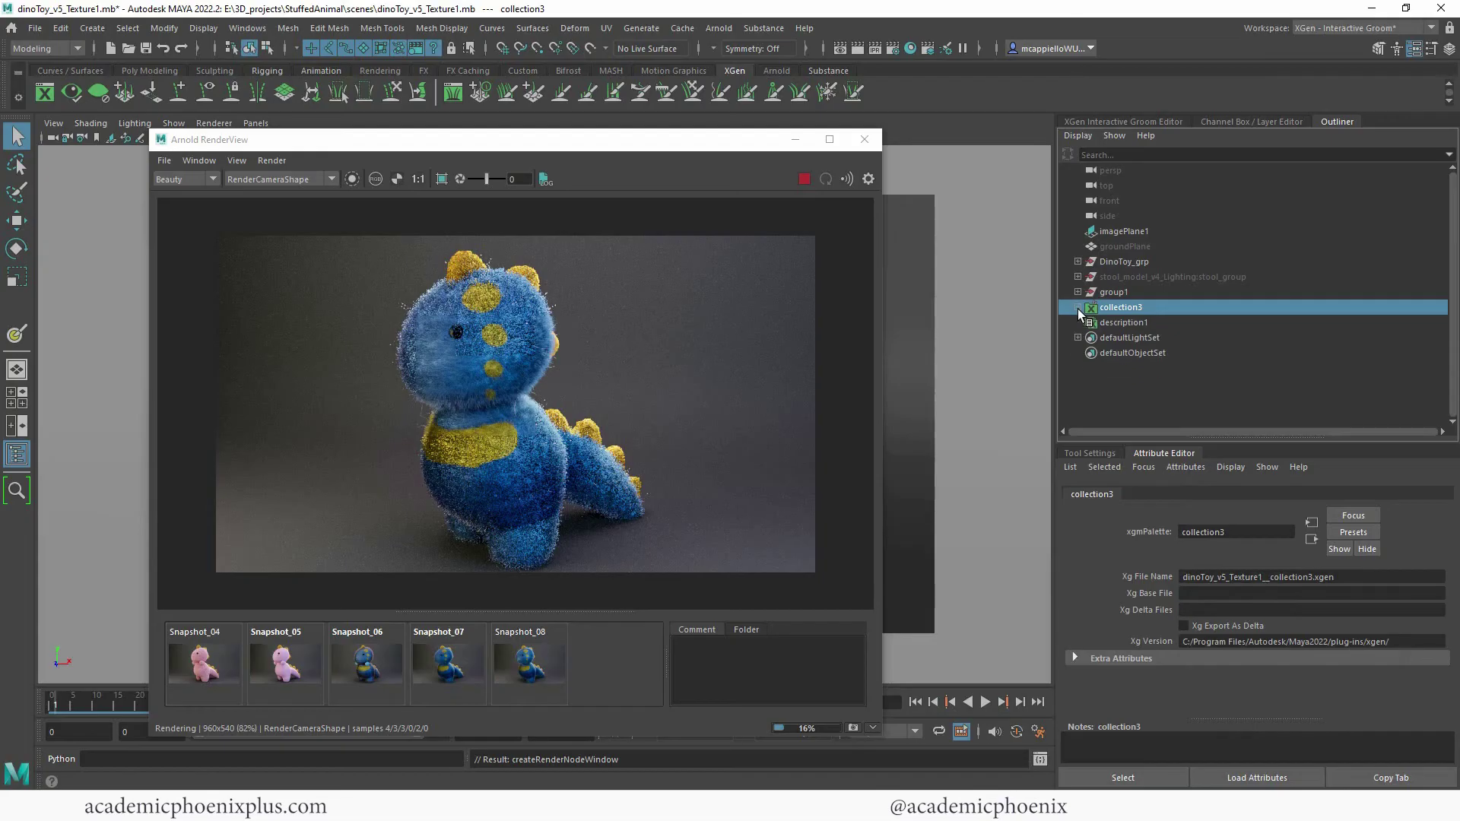
left_click(1130, 322)
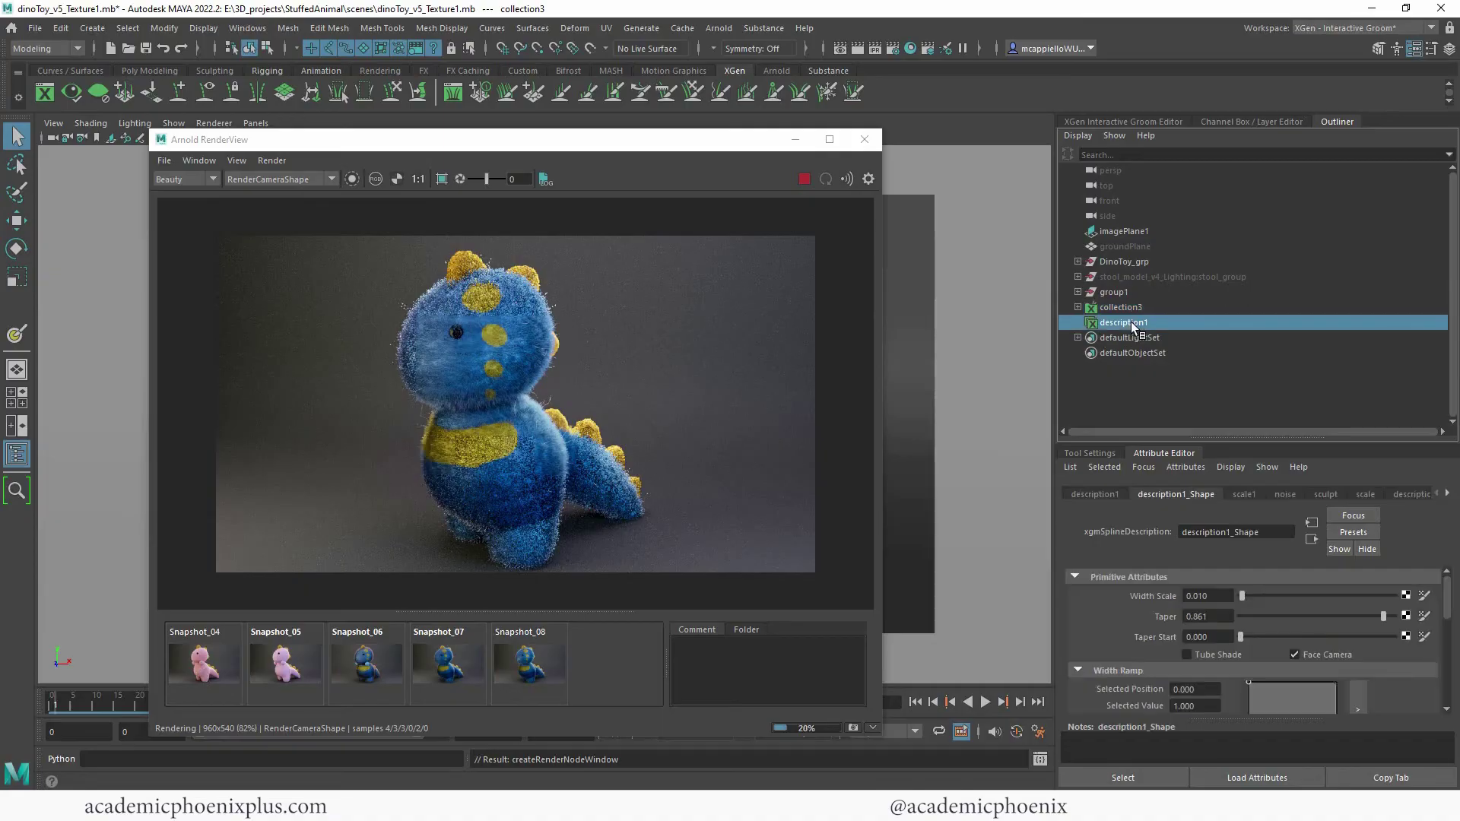
left_click(1118, 121)
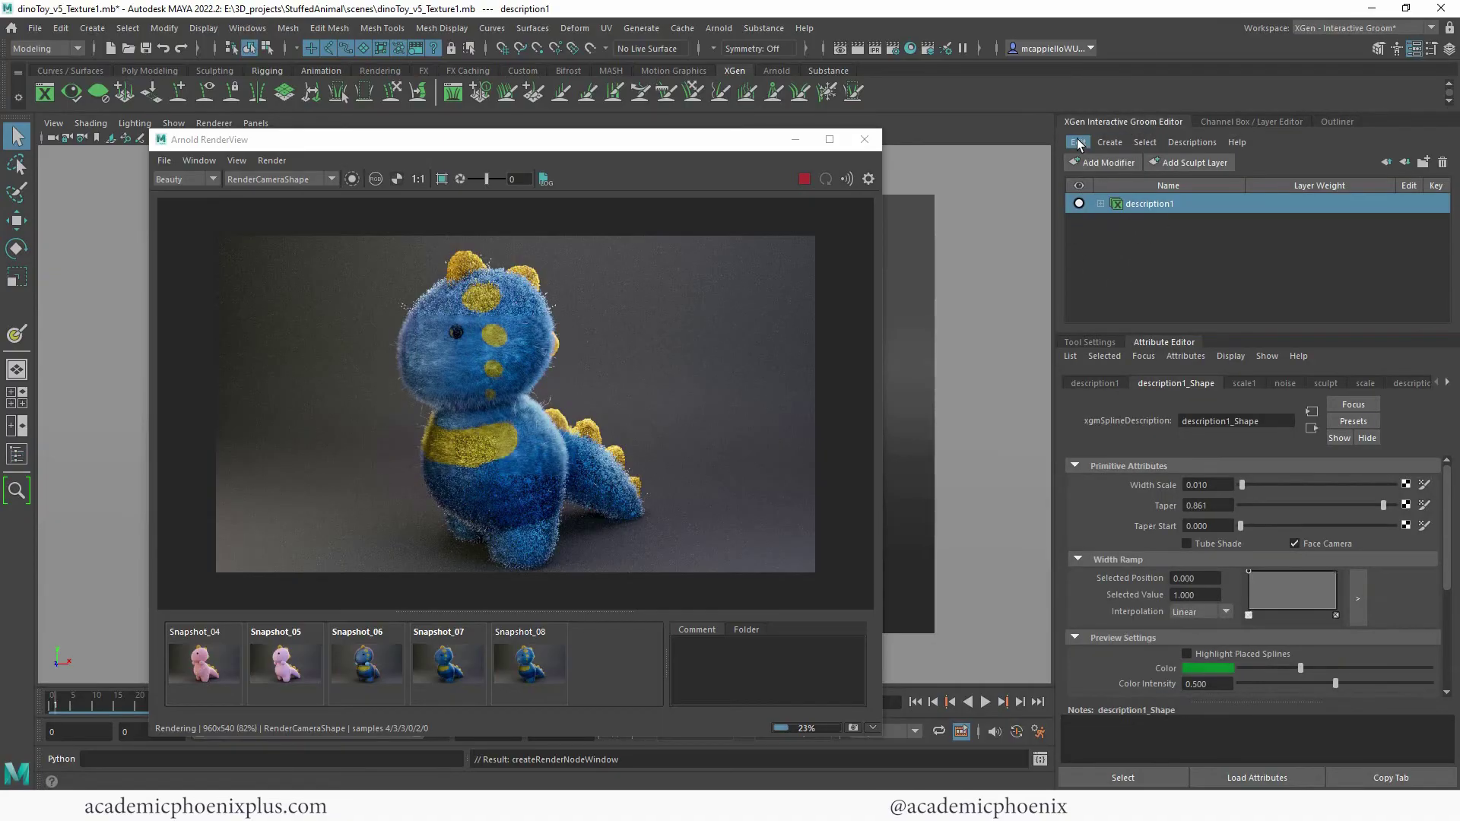
left_click(1079, 142)
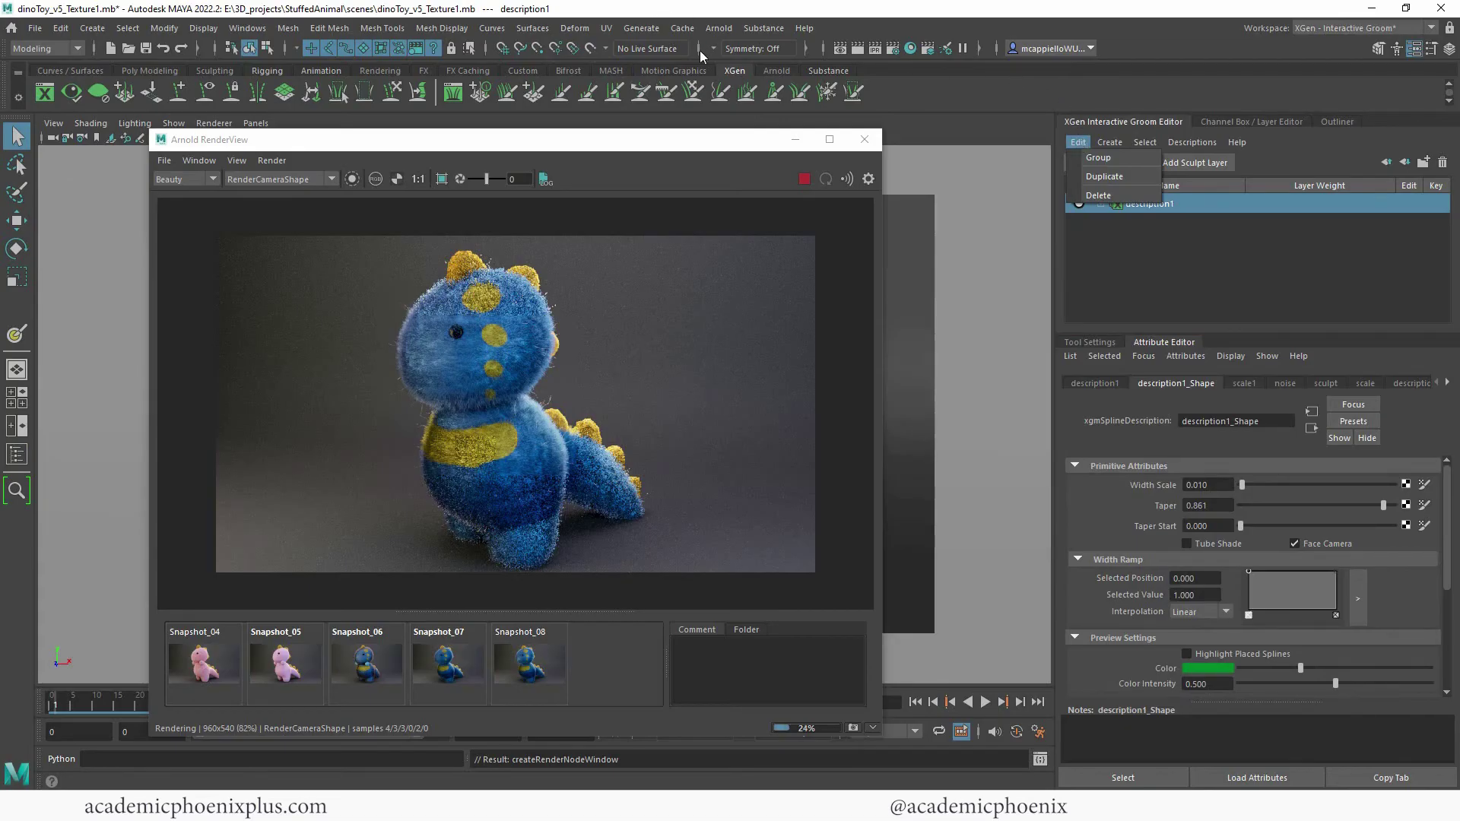
Stop the full-frame render and minimise the render window to return to the viewport.
left_click(810, 177)
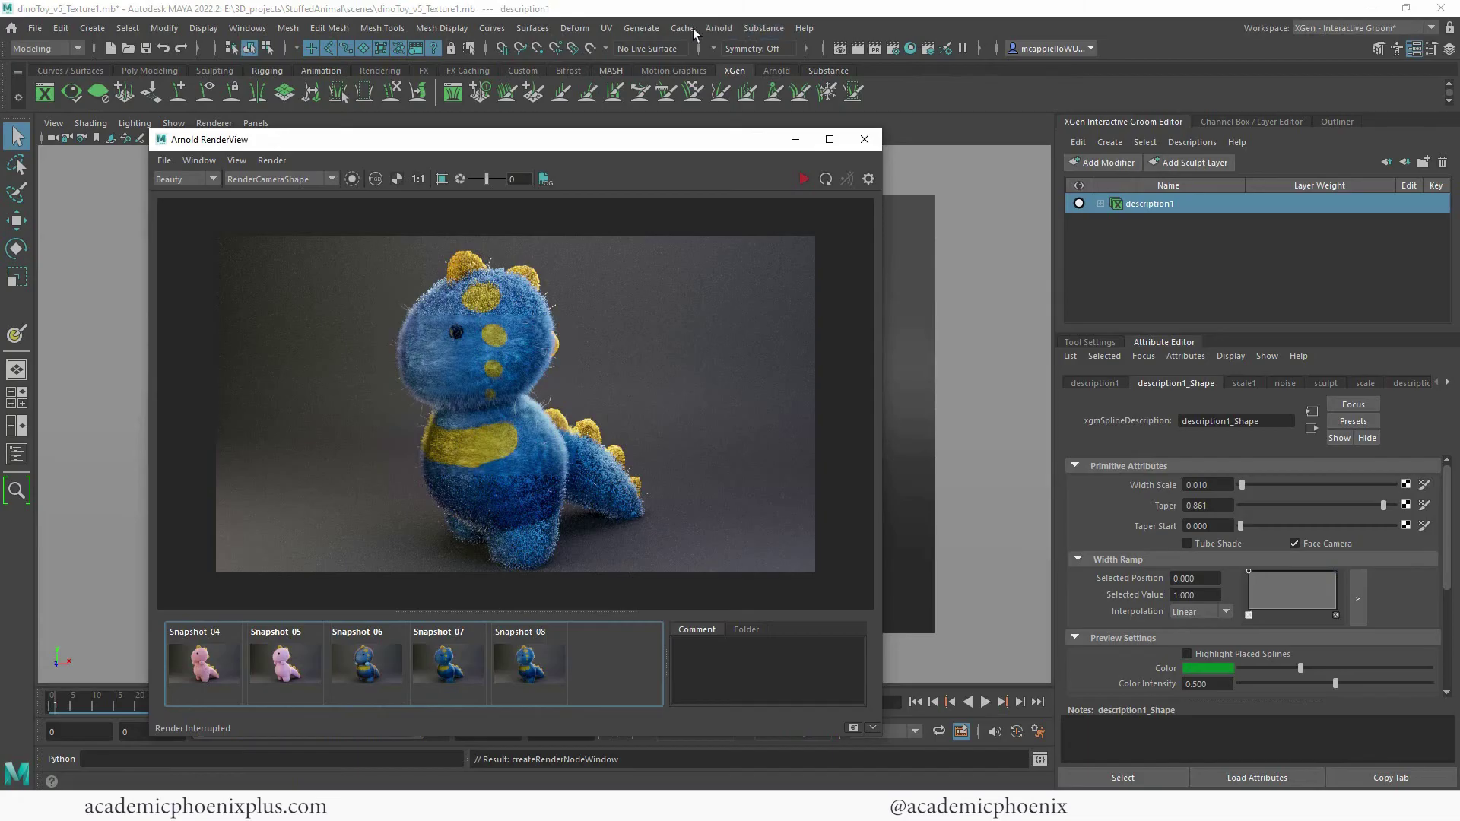
left_click(796, 140)
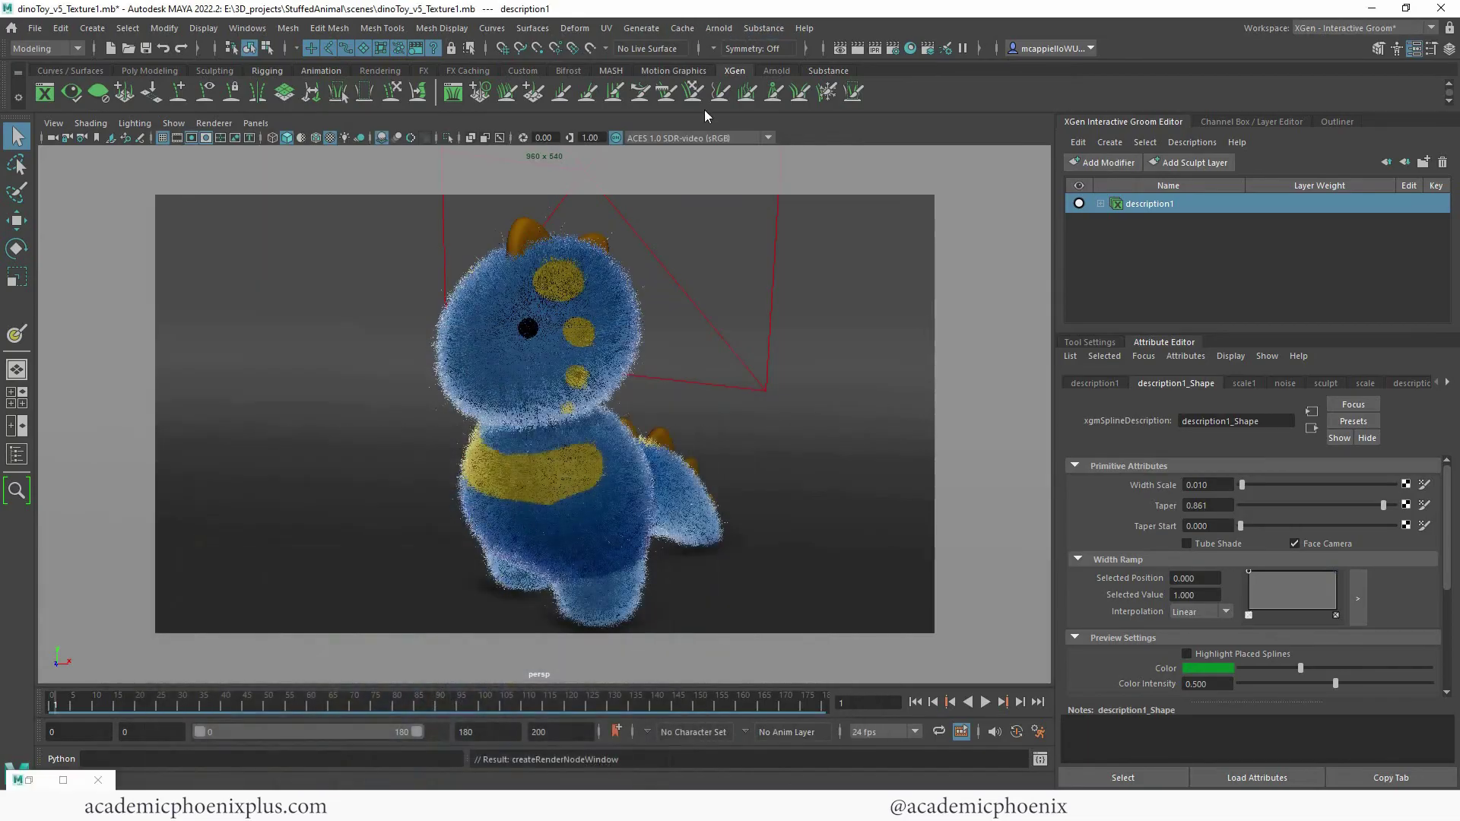
left_click(578, 28)
left_click(630, 27)
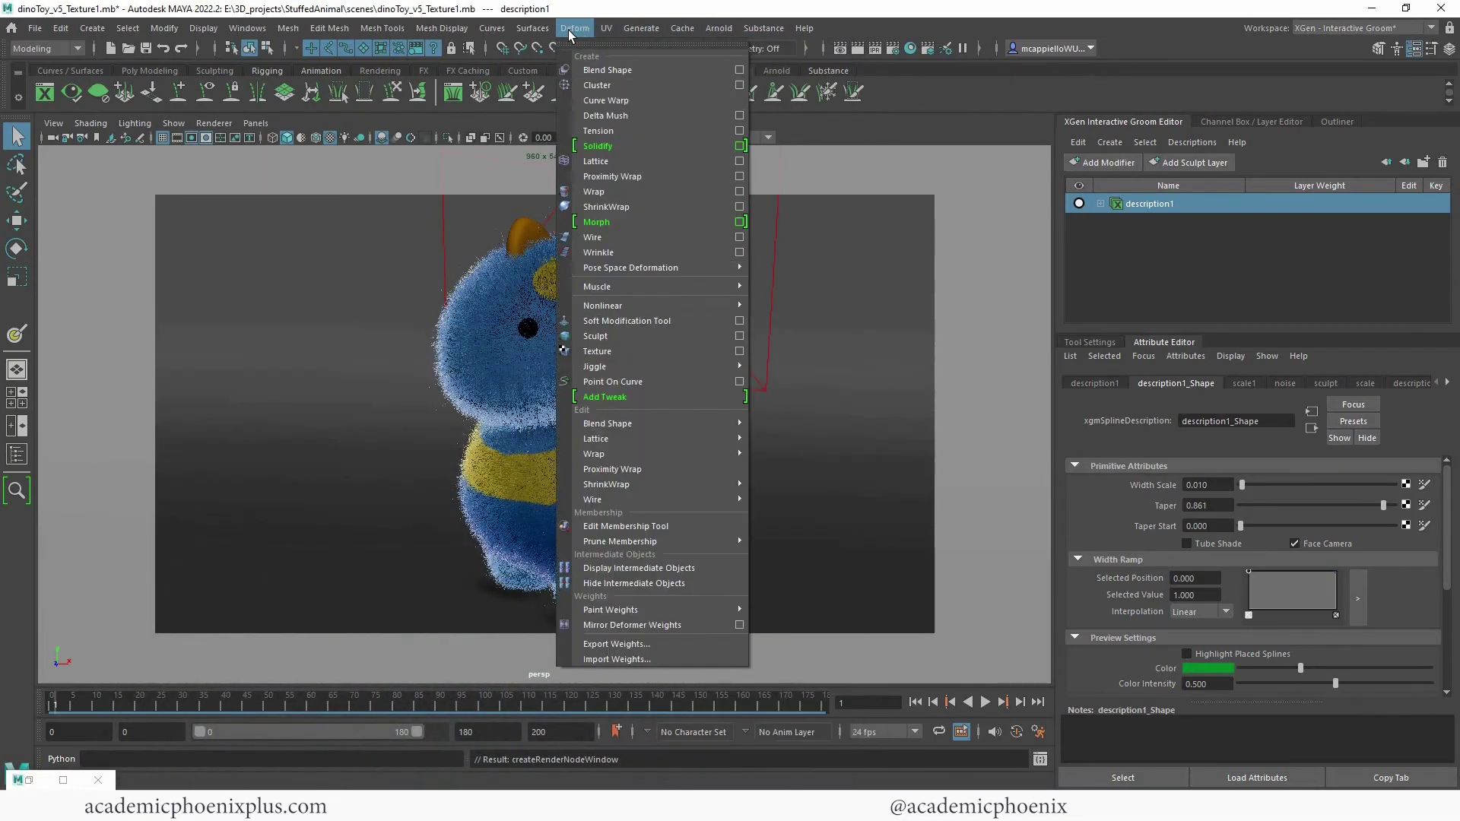
mouse_move(804, 29)
Delete collection3 from the scene and return to the interactive groom editor.
left_click(1335, 121)
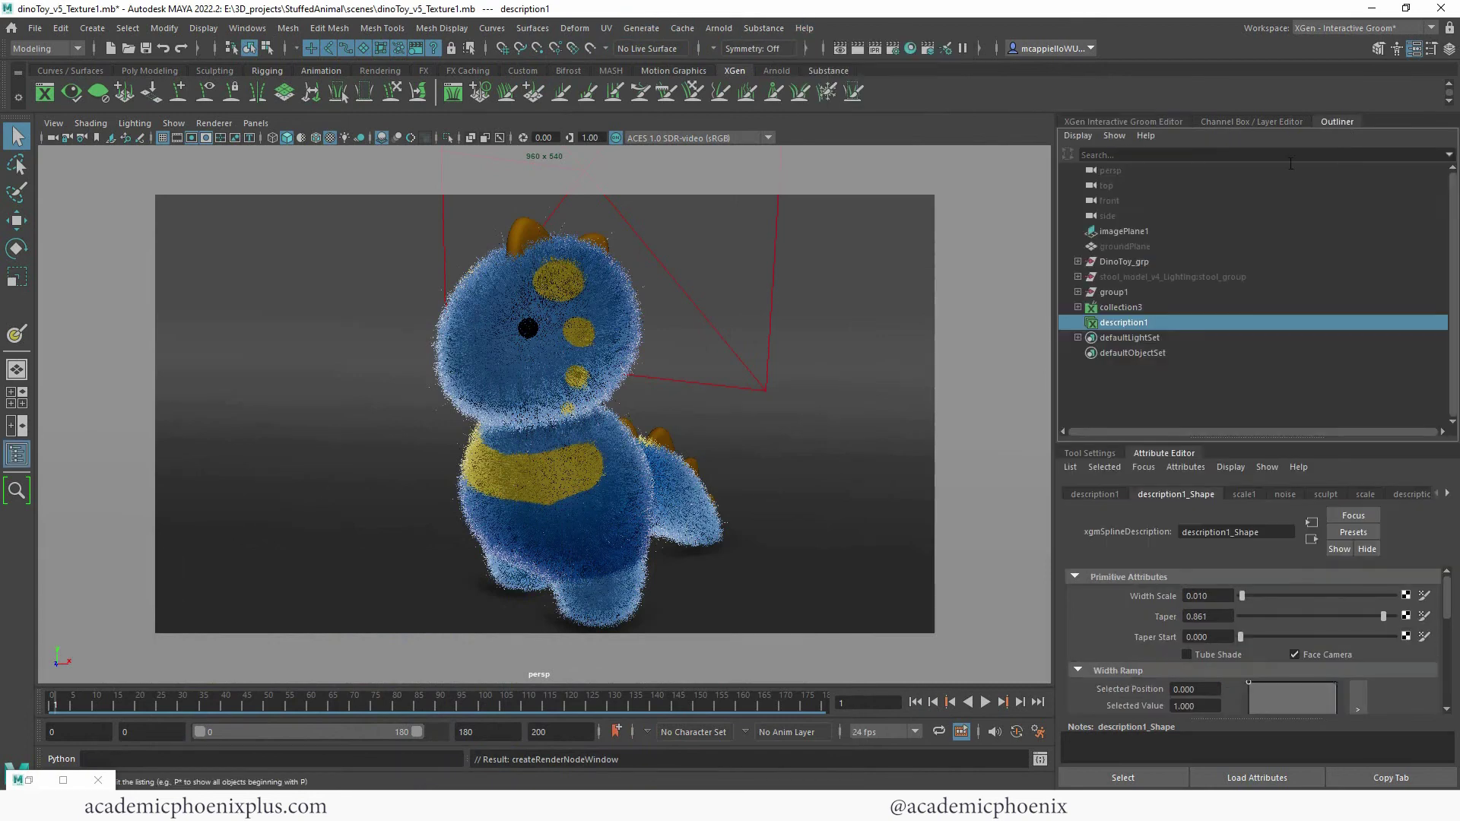
left_click(1163, 303)
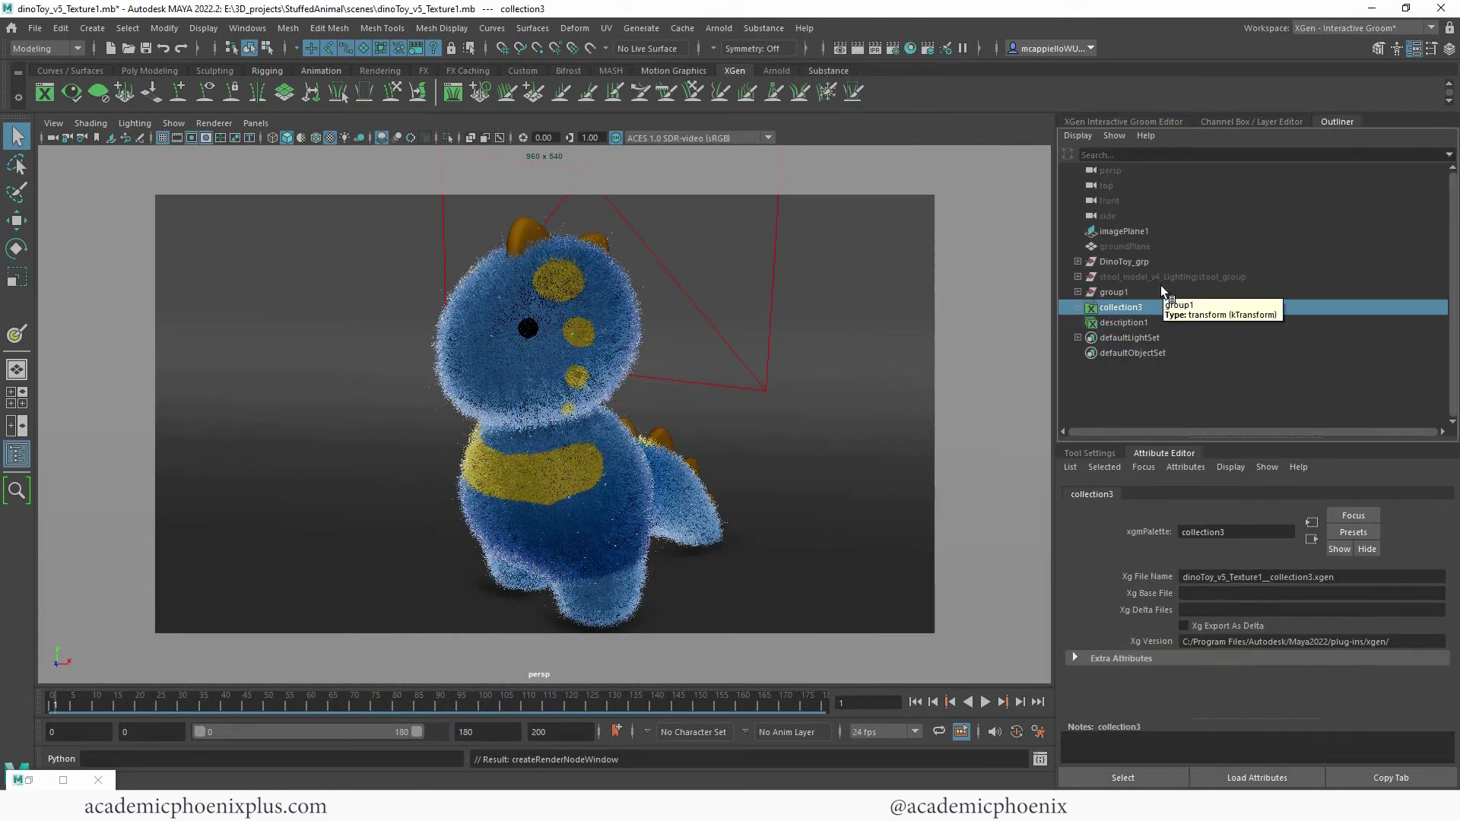
key("Delete")
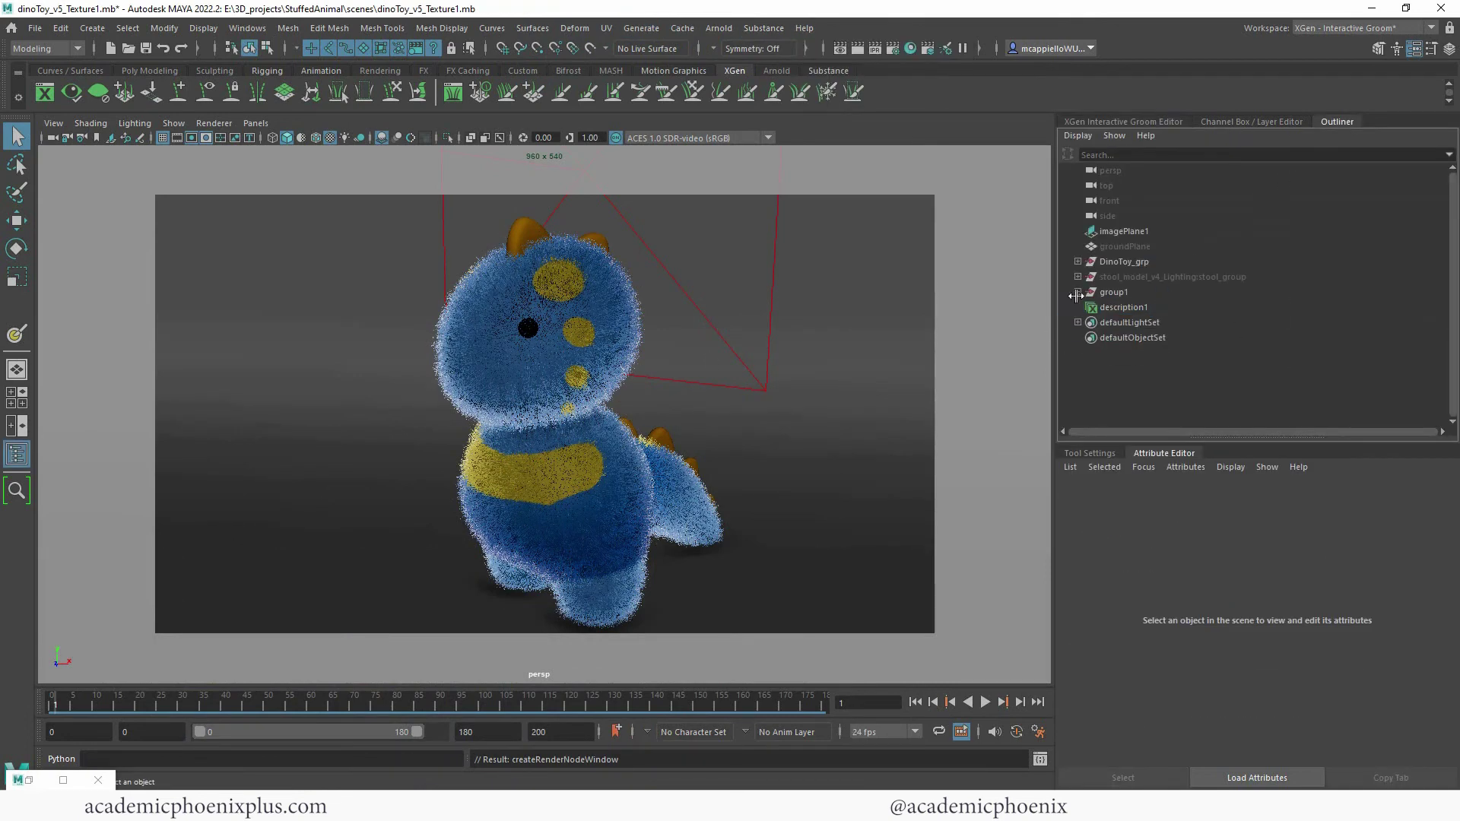
left_click(1112, 122)
left_click(572, 31)
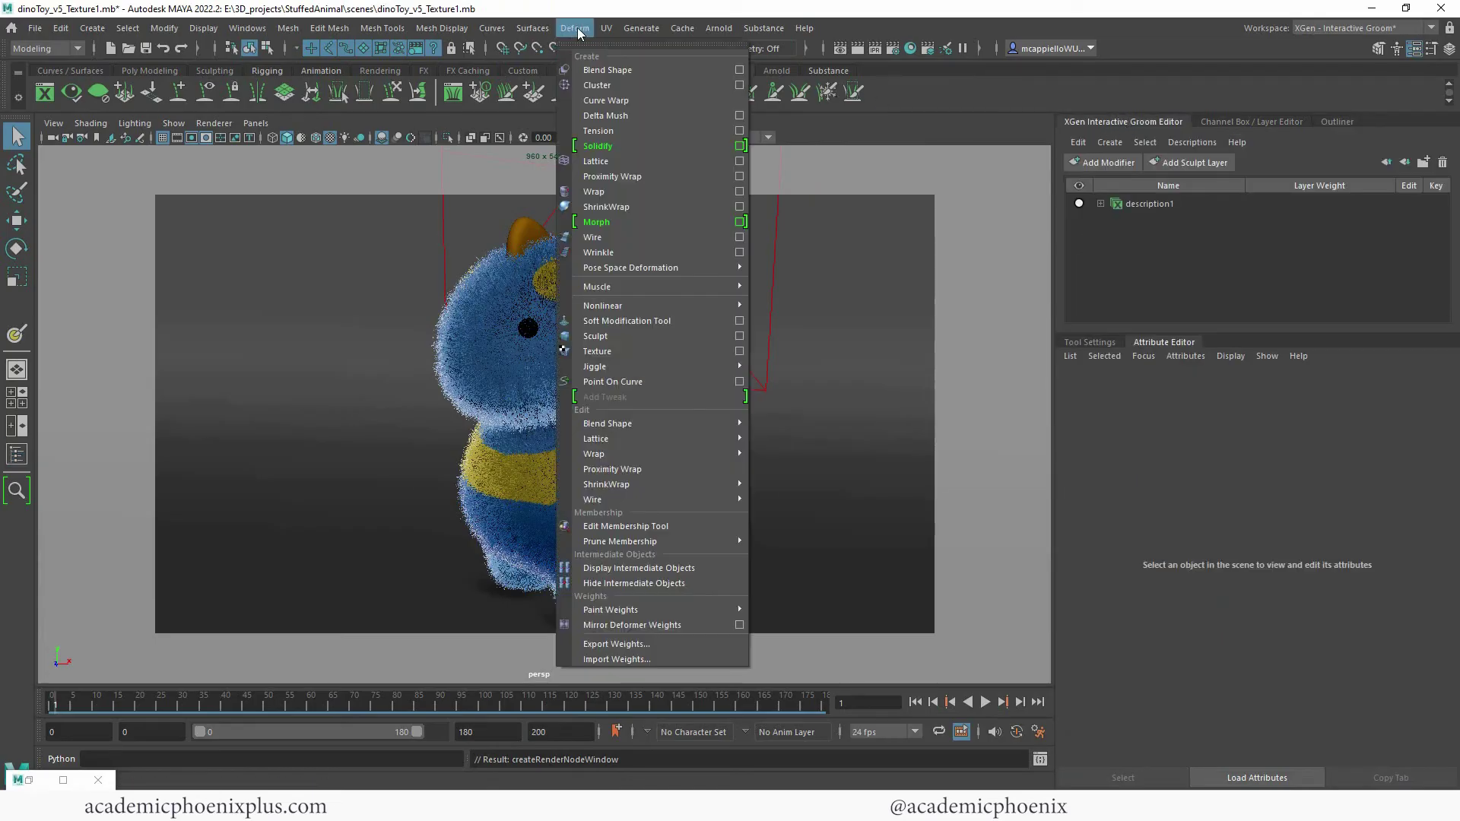
mouse_move(648, 35)
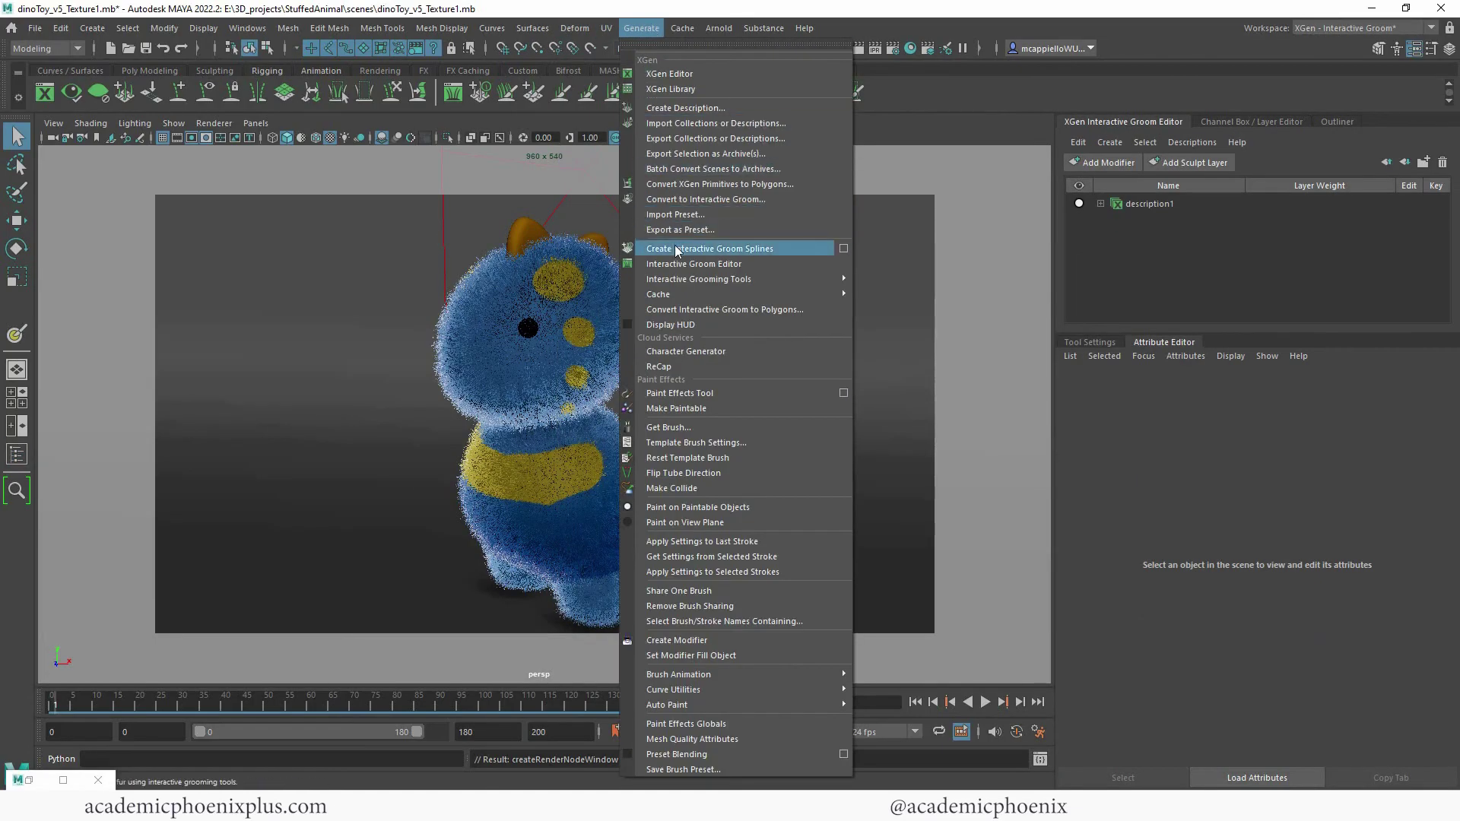
left_click(735, 250)
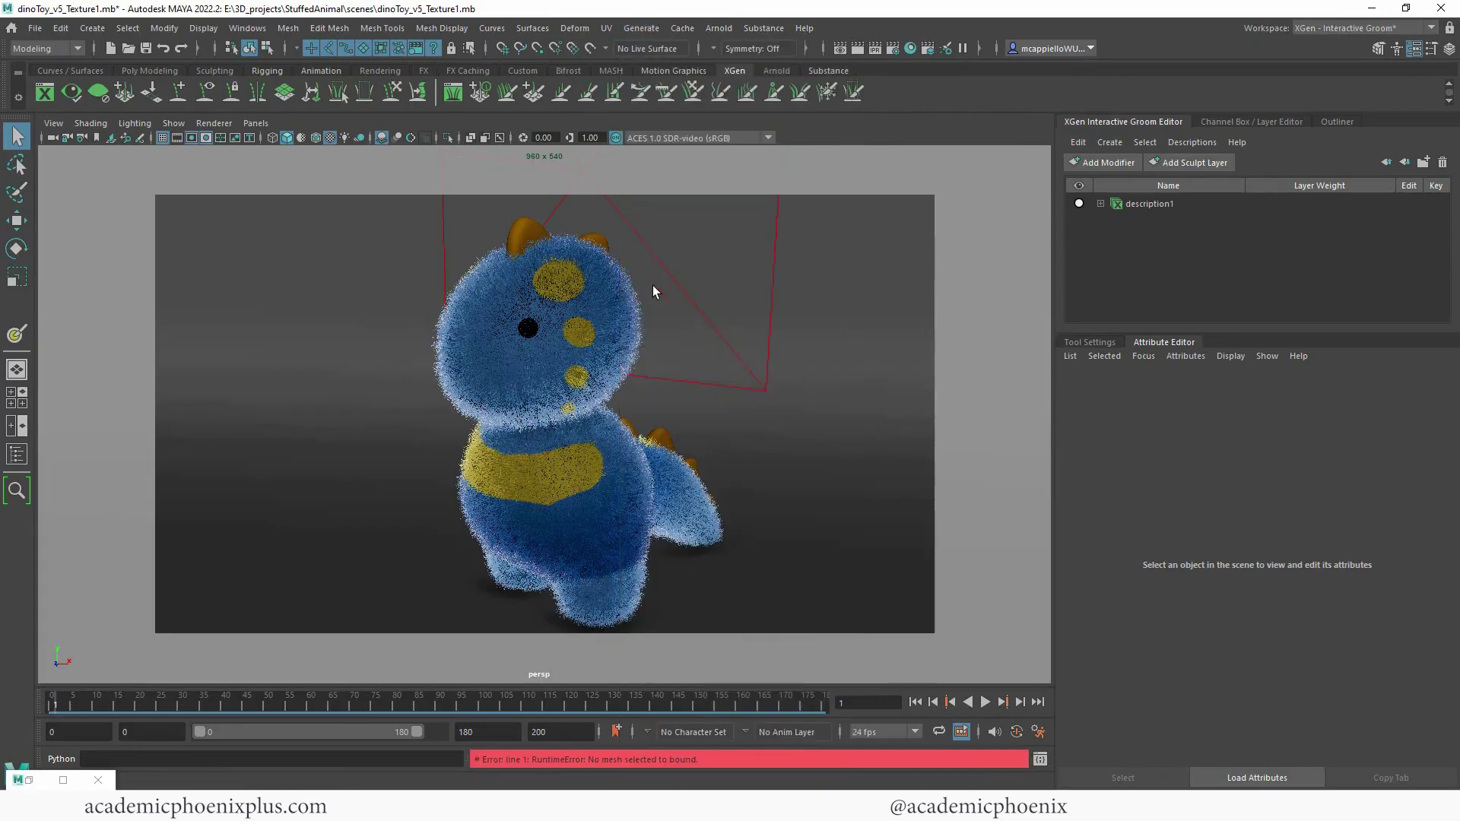
Create a second set of interactive groom splines on the dinosaur's body mesh.
left_click(572, 295)
left_click(641, 29)
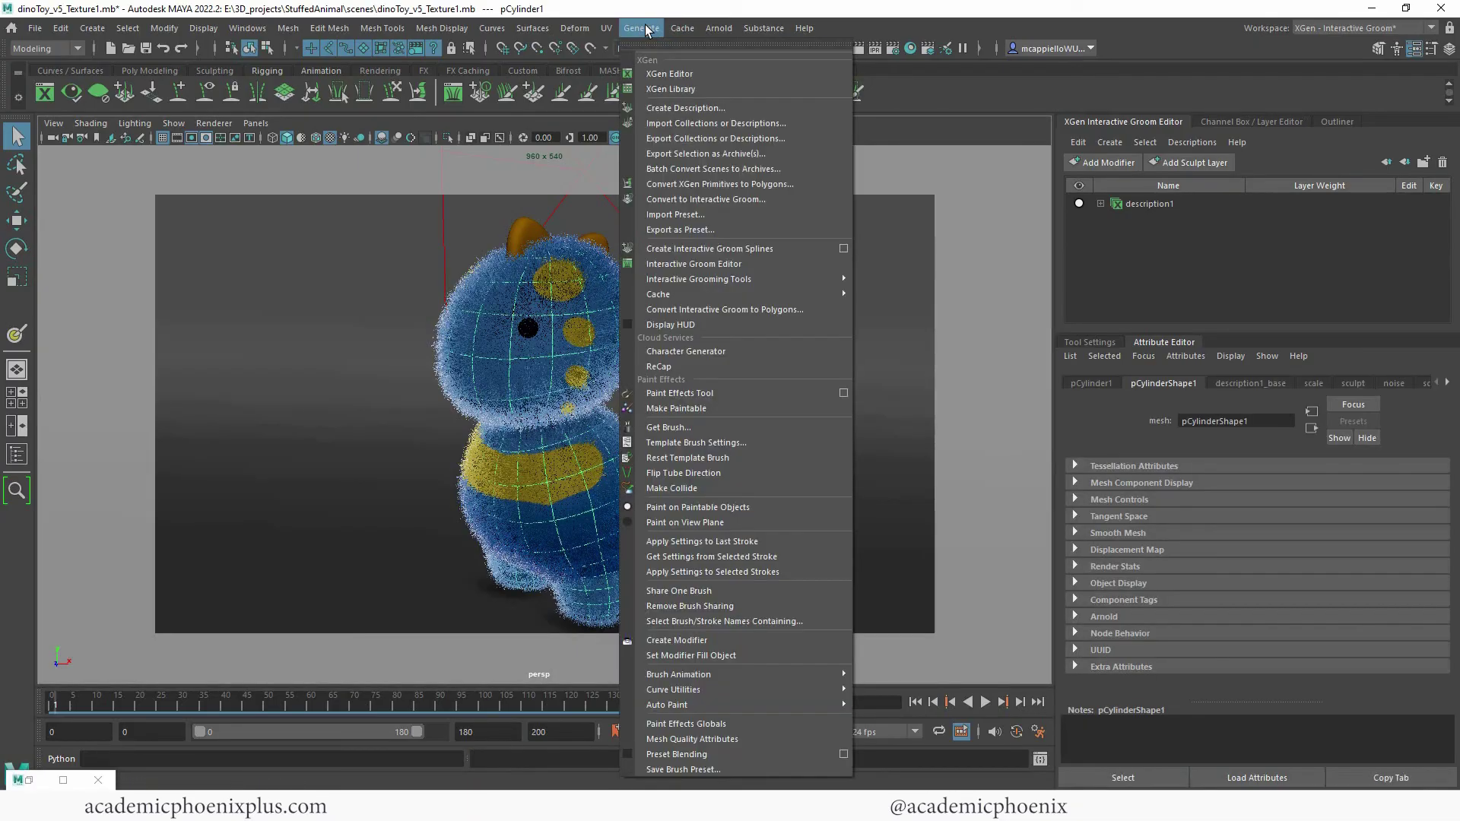
left_click(714, 248)
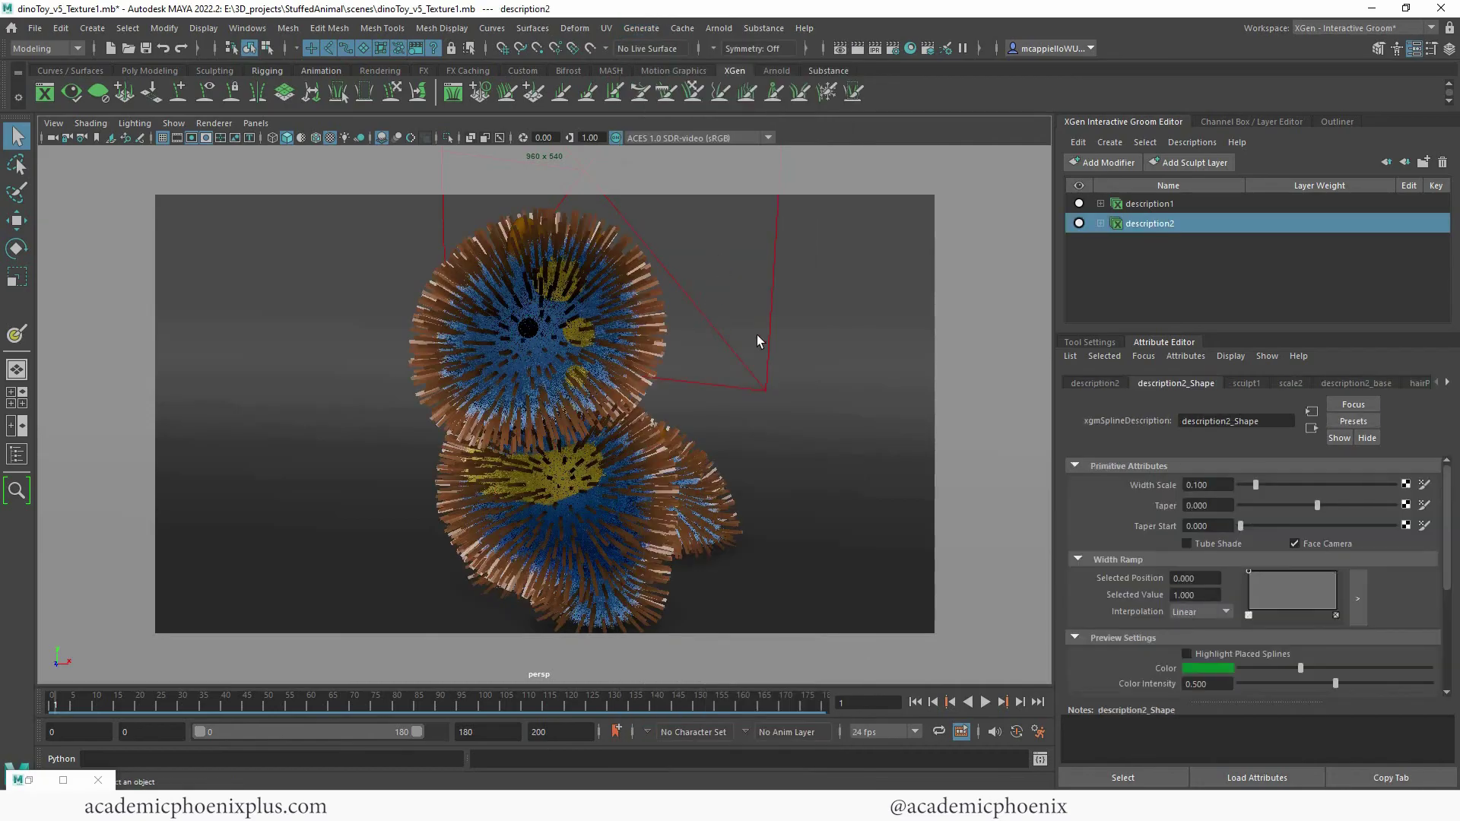
Set description2's Width Scale to 0.010 and raise its Taper to thin the hair tips.
double_click(1205, 484)
type(".010")
key("Return")
left_click(1315, 506)
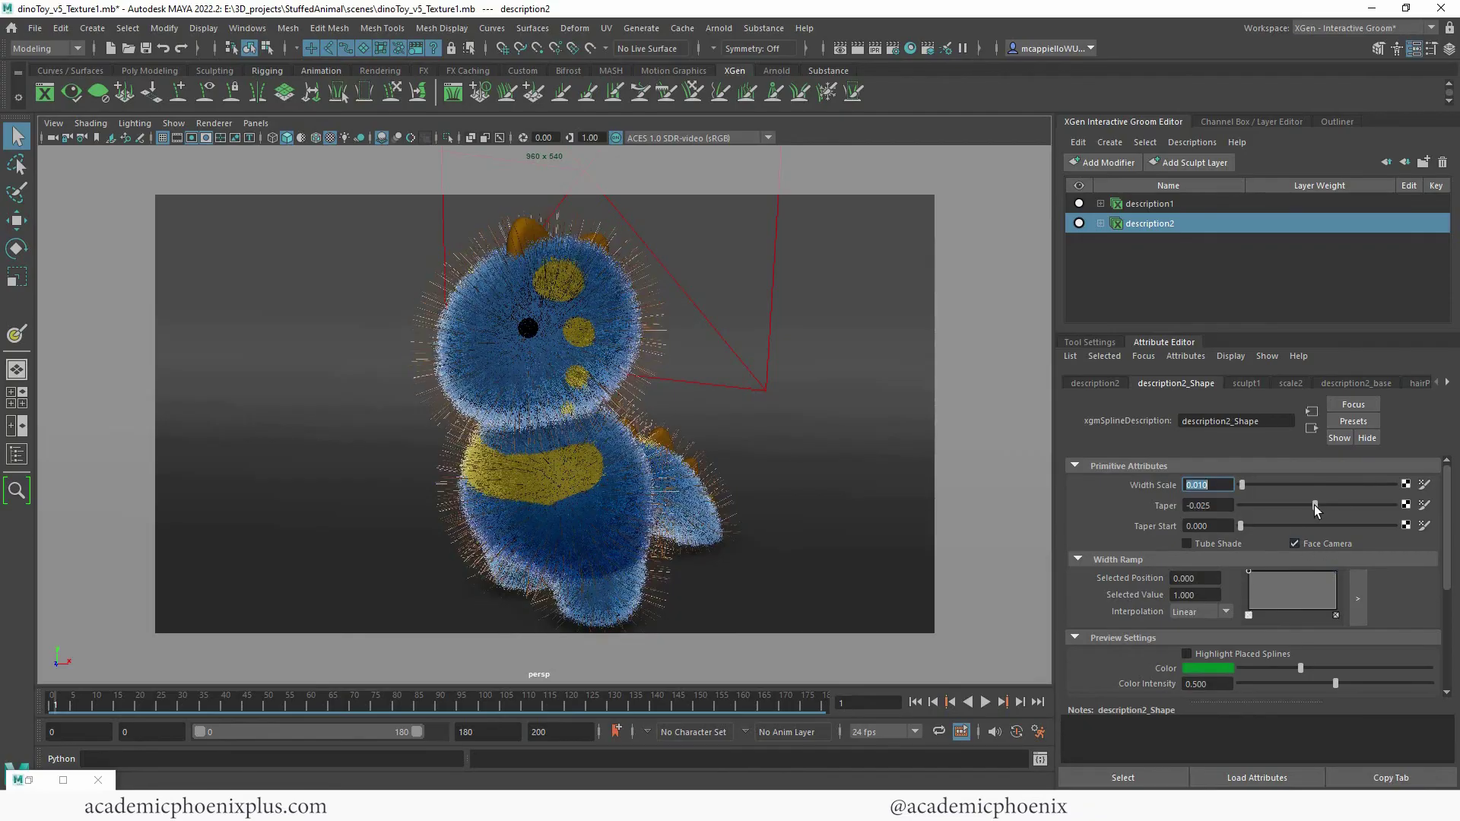
left_click_drag(1317, 510, 1371, 522)
Connect a Noise texture to the Scale attribute of the scale2 modifier, and raise the texture's frequency to about 56.
left_click(1291, 383)
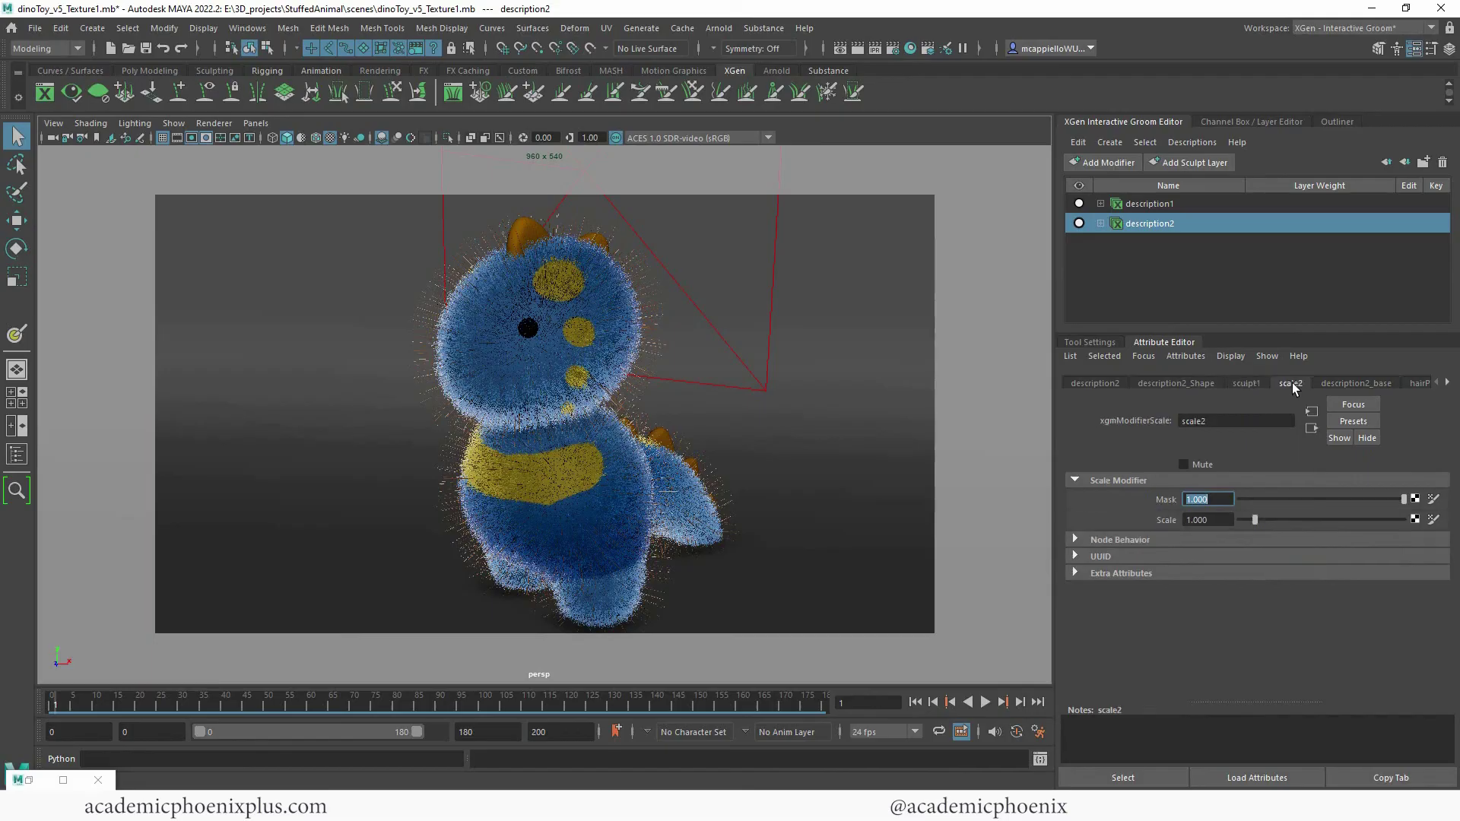
left_click_drag(1257, 519, 1252, 519)
left_click(1416, 519)
left_click(536, 420)
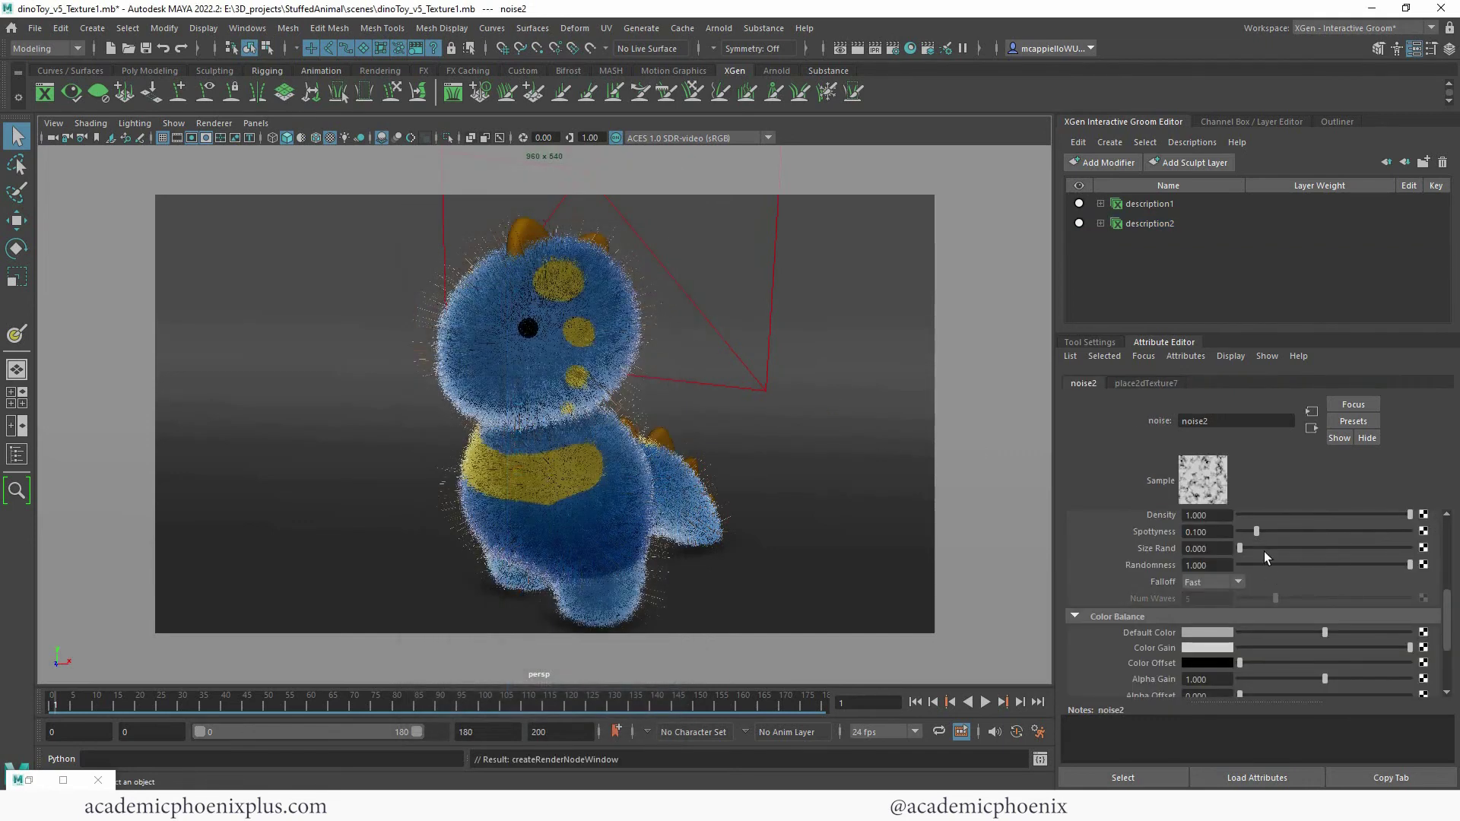
left_click_drag(1449, 604, 1450, 560)
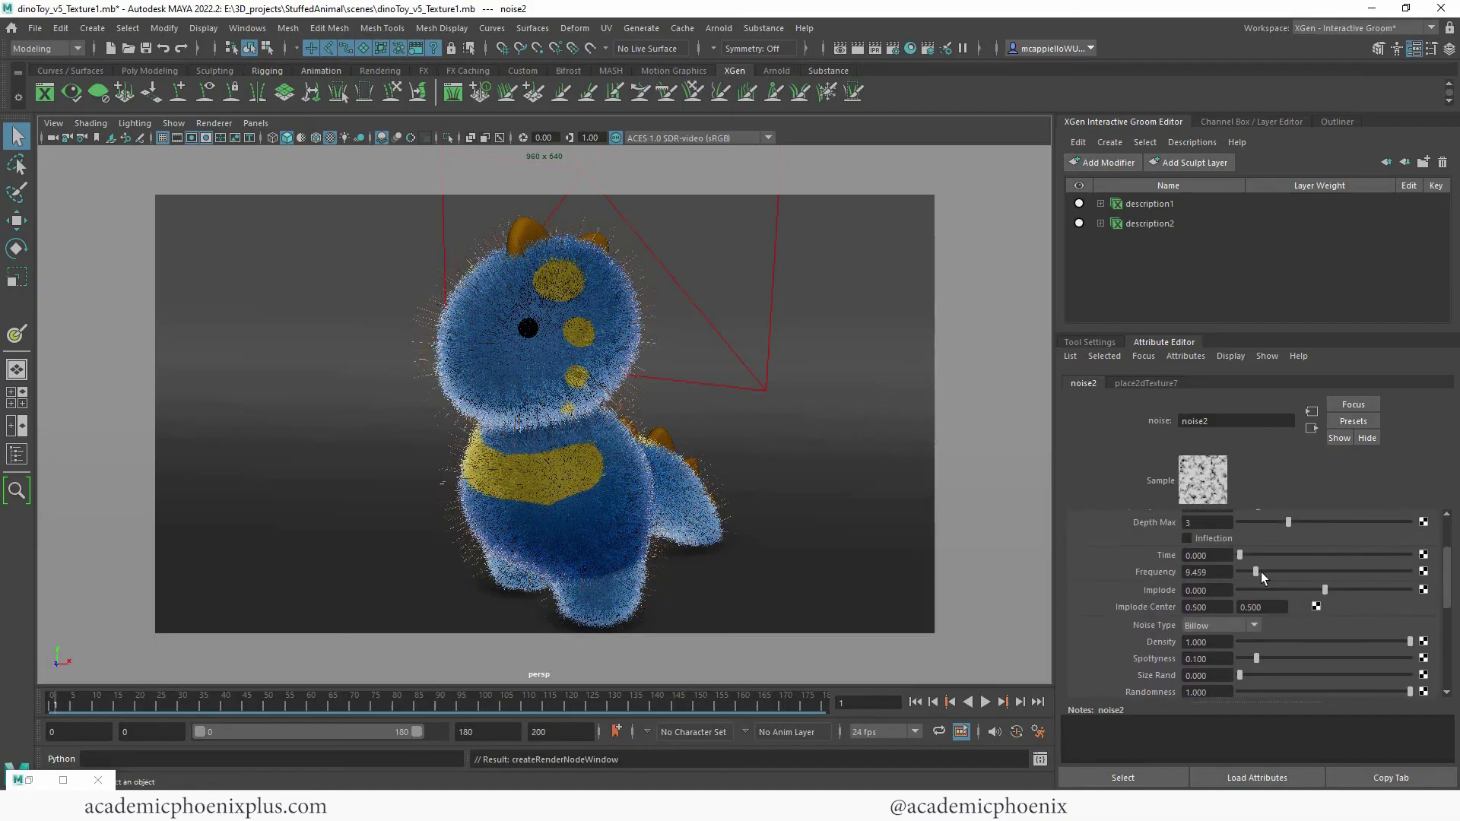
left_click_drag(1261, 572, 1334, 569)
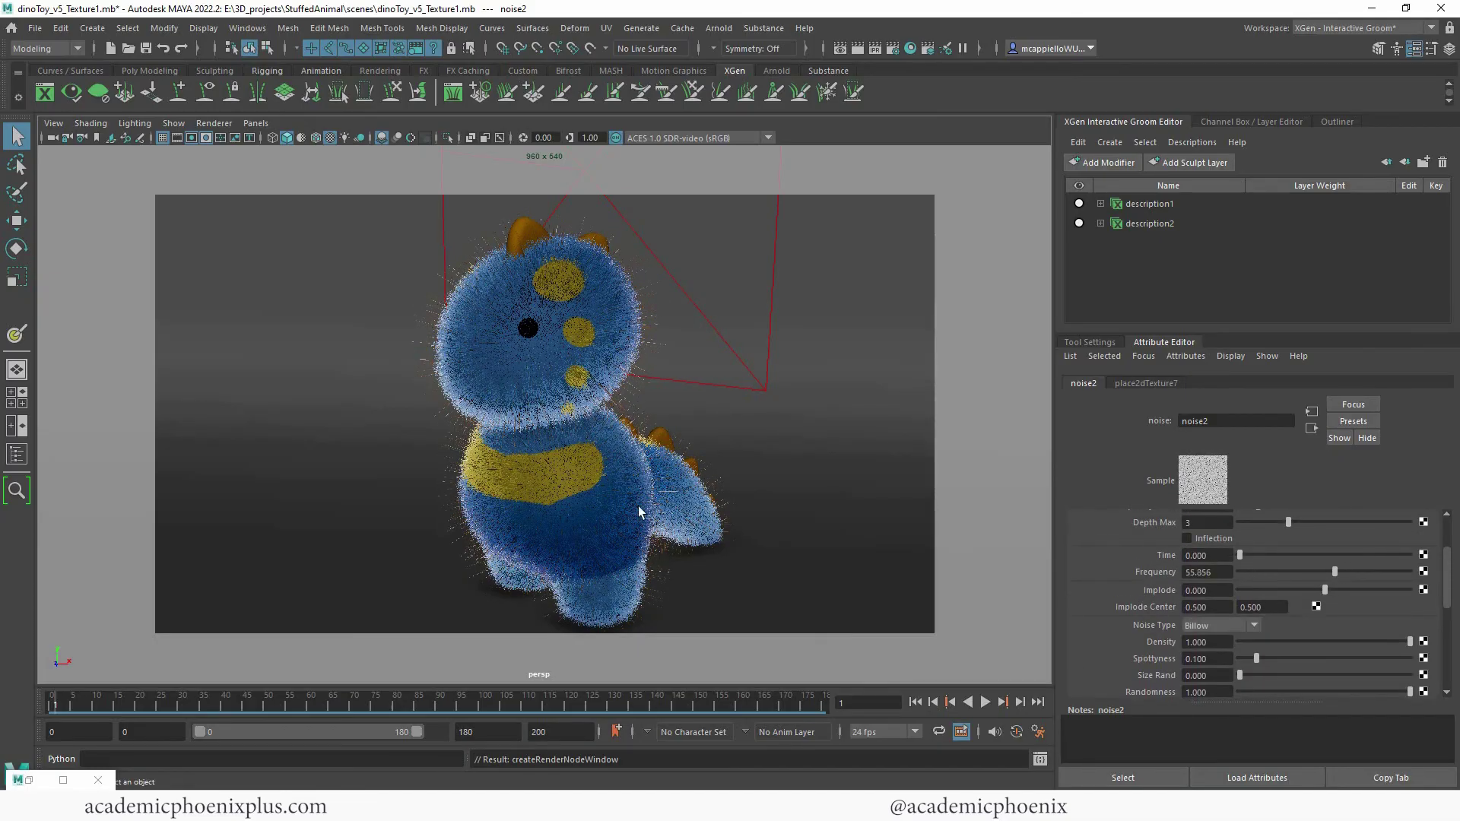
Add a Noise modifier to description2.
left_click(1162, 227)
left_click(1100, 223)
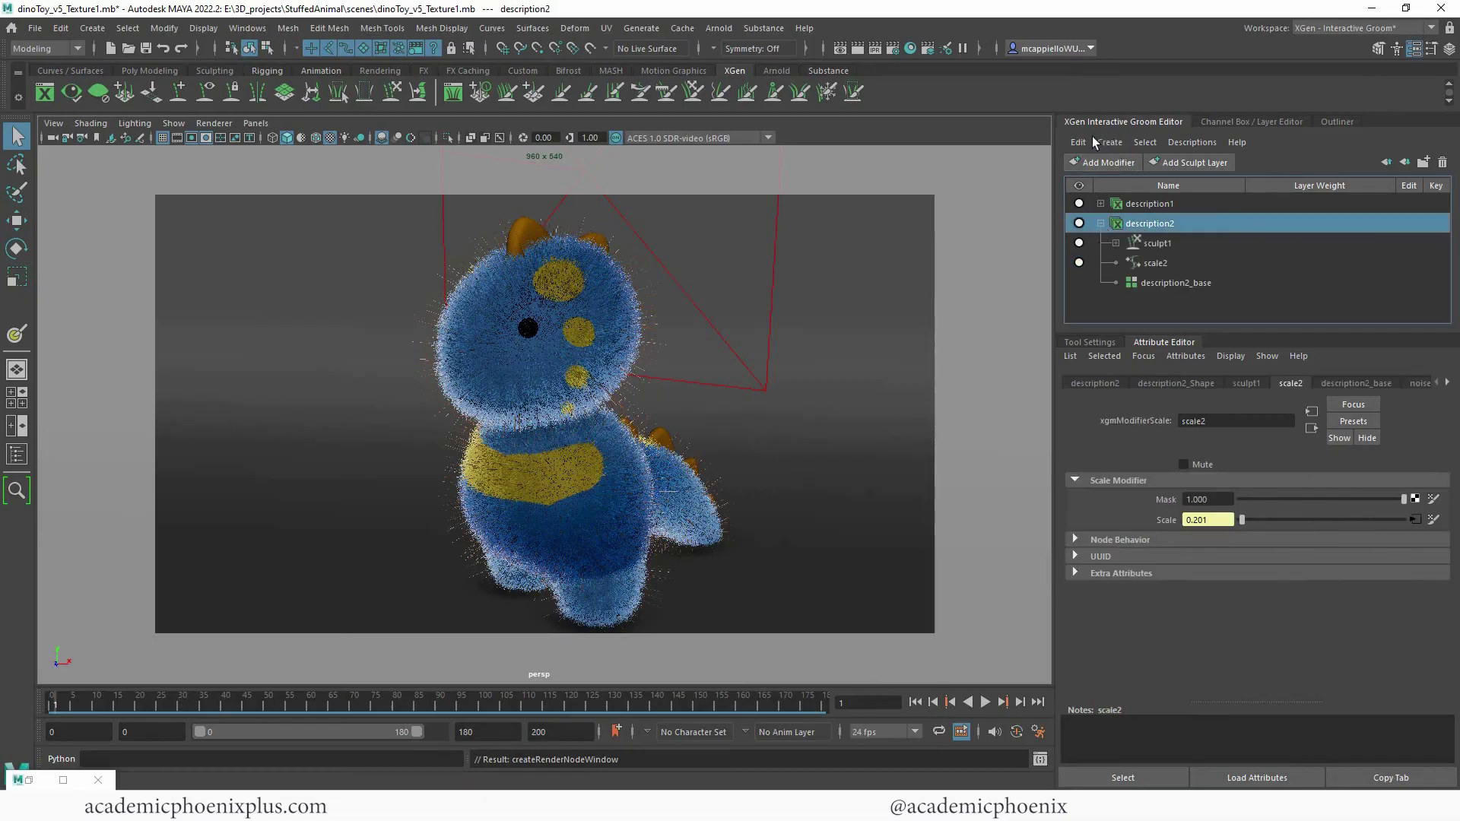
left_click(1097, 163)
left_click(1098, 288)
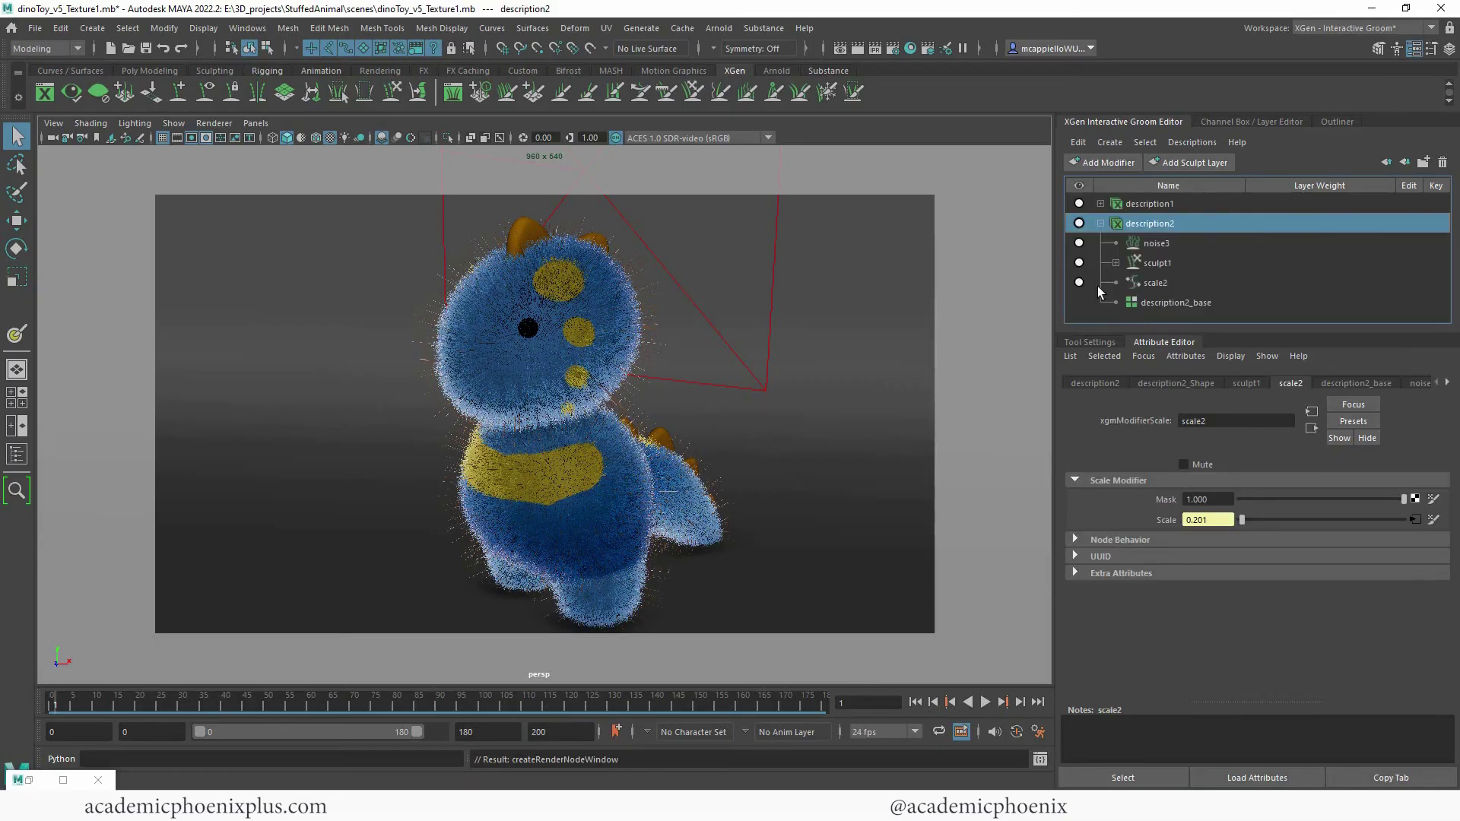
Set the Density Multiplier of description2_base to 0.5 and check it in description2's attributes.
left_click(1186, 305)
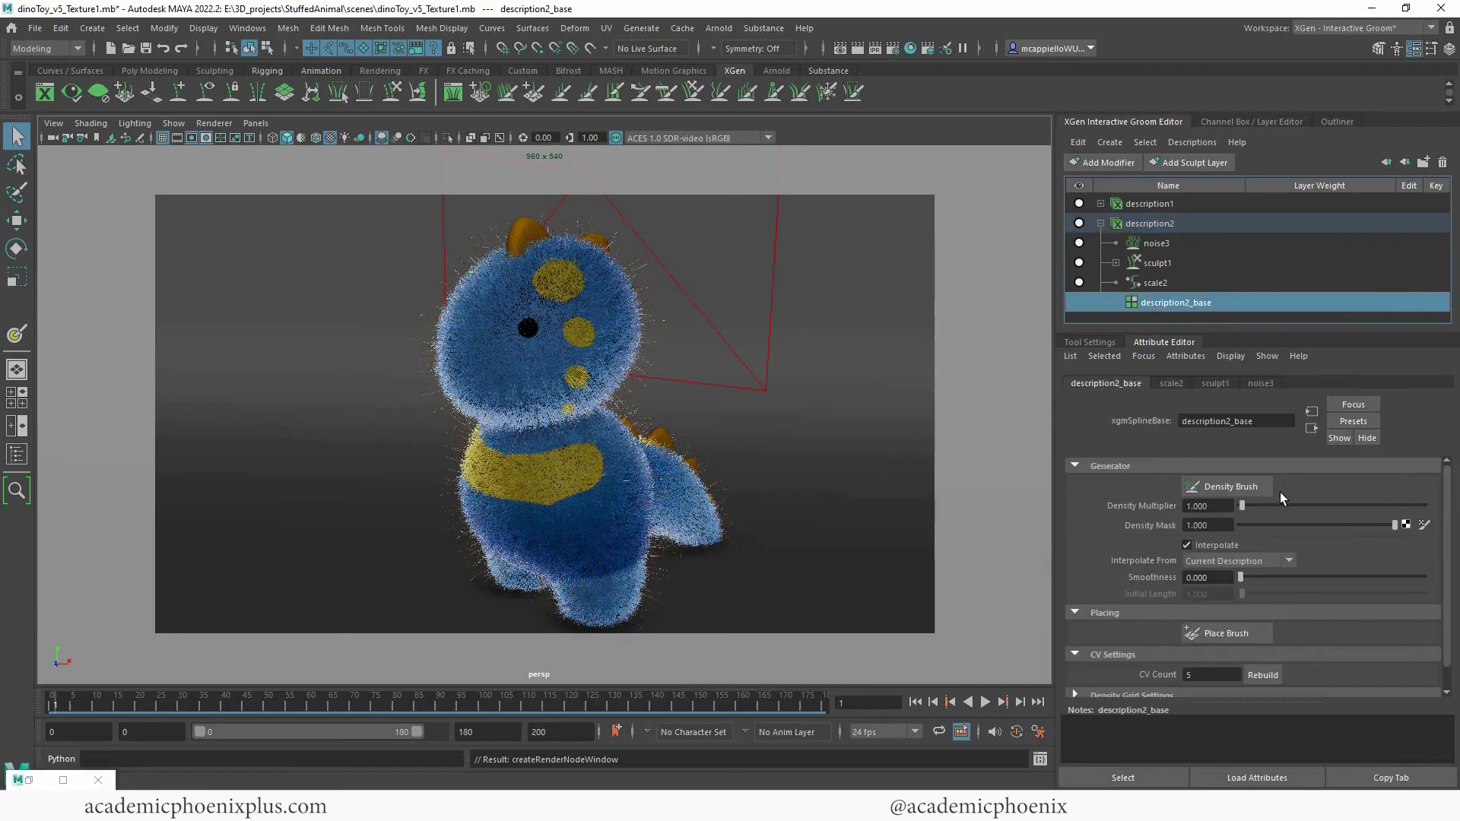
left_click_drag(1231, 506, 1149, 507)
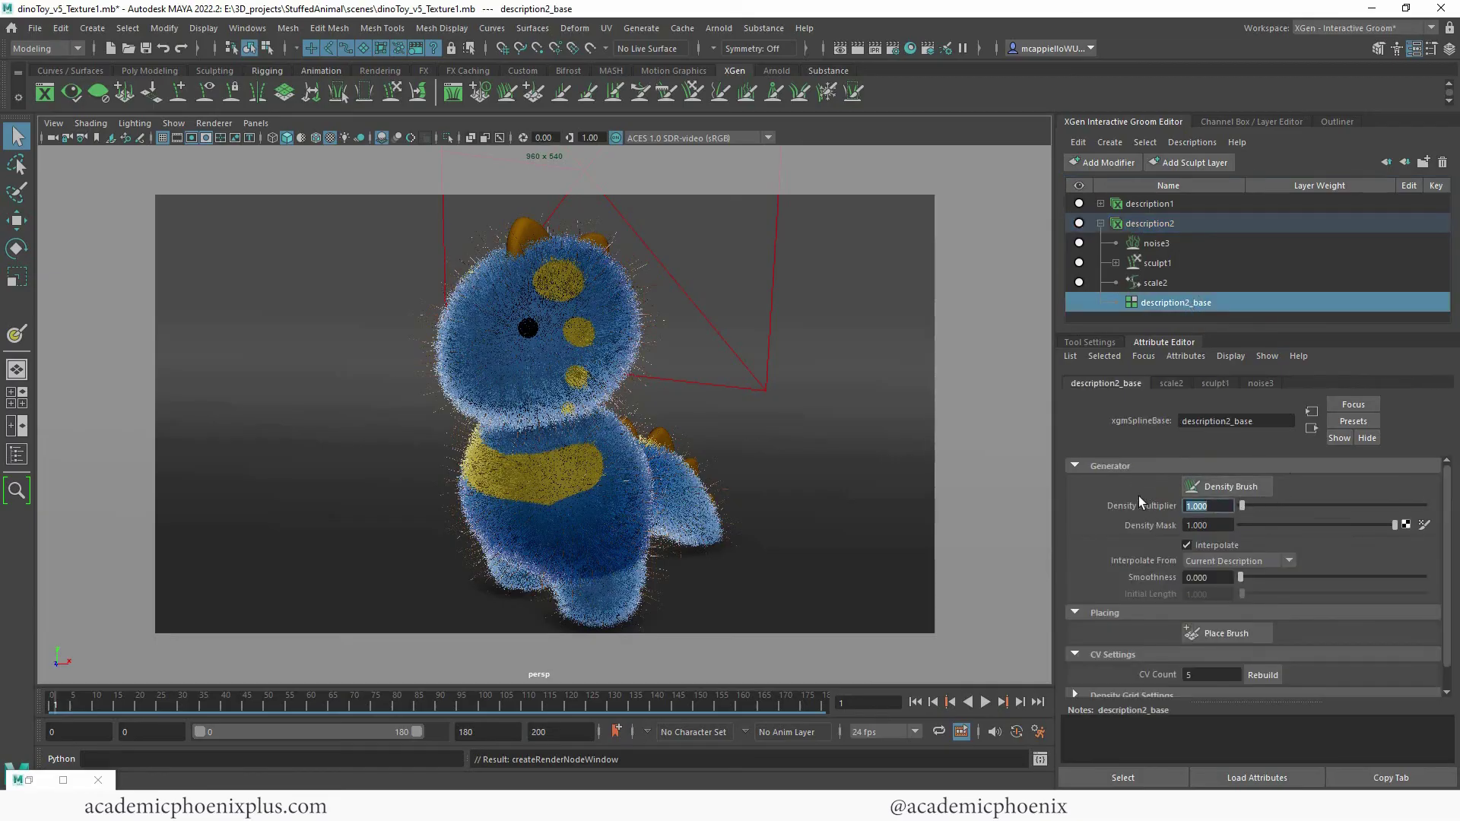
type("0.5")
key("Return")
left_click(1155, 222)
left_click(1389, 385)
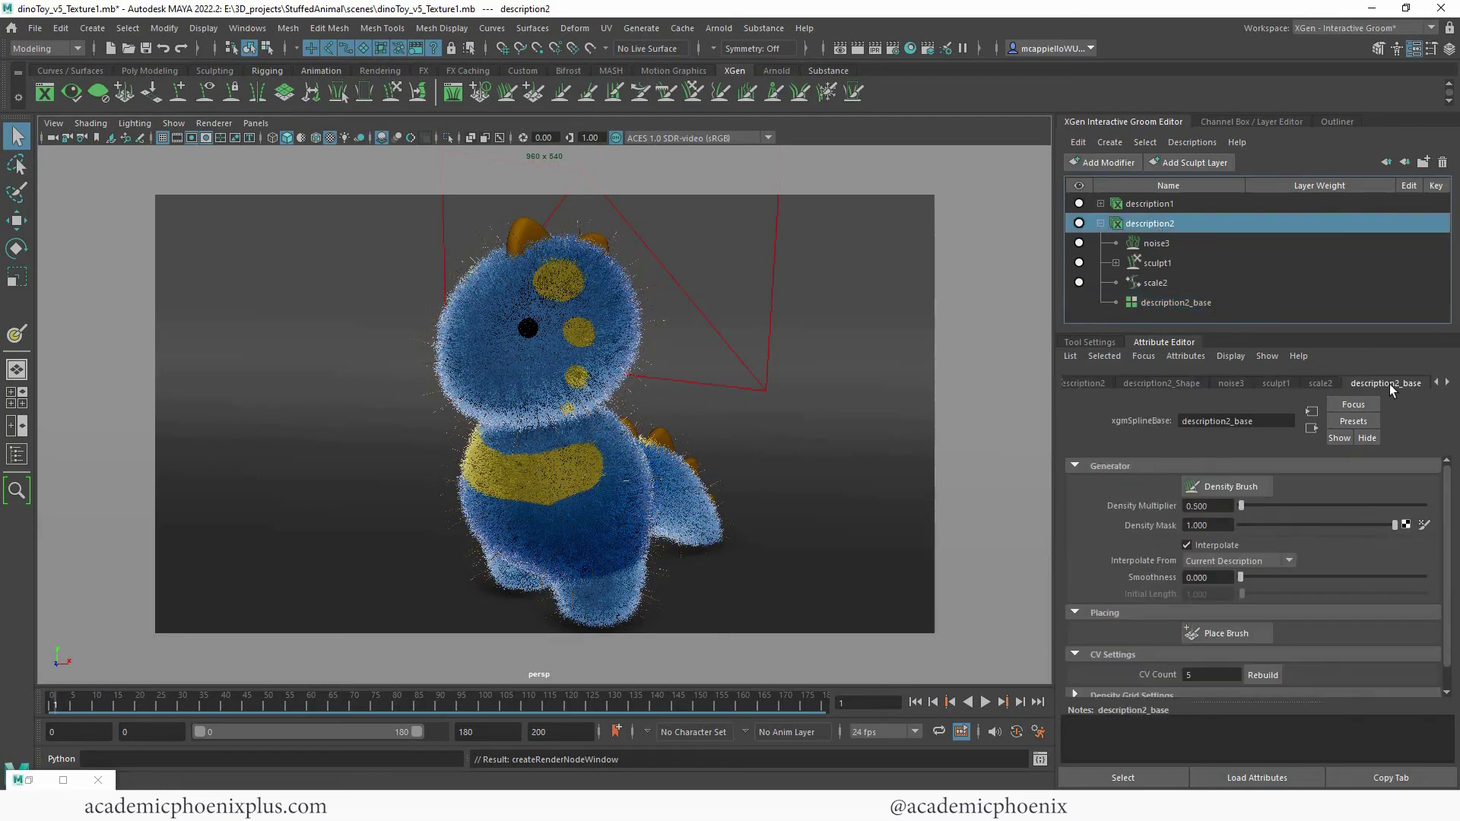
Set the Root Color of description2's hairPhysicalShader3 to a teal blue from the color history.
left_click(1447, 383)
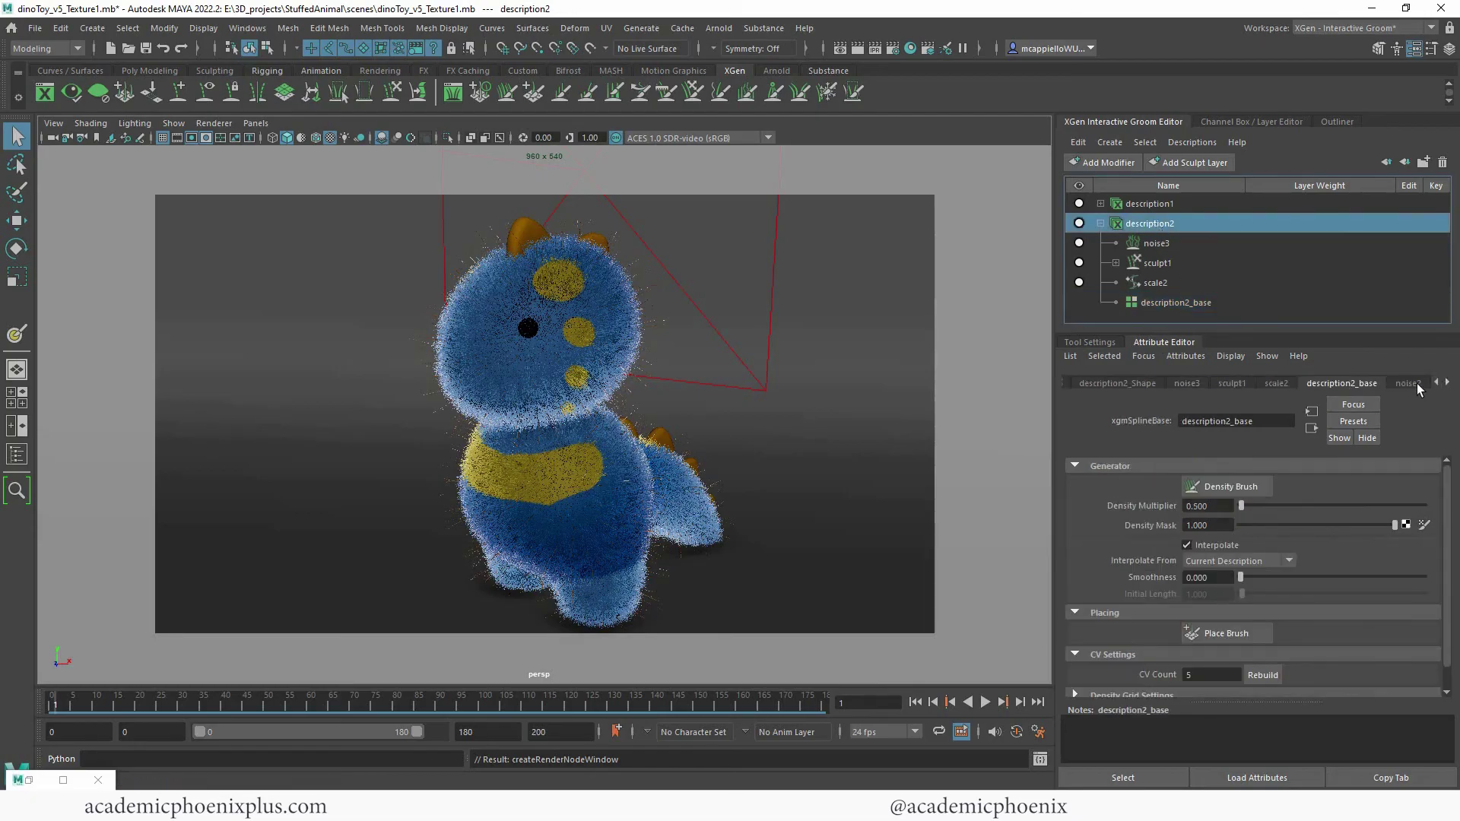
left_click(1413, 383)
left_click(1447, 383)
left_click(1403, 384)
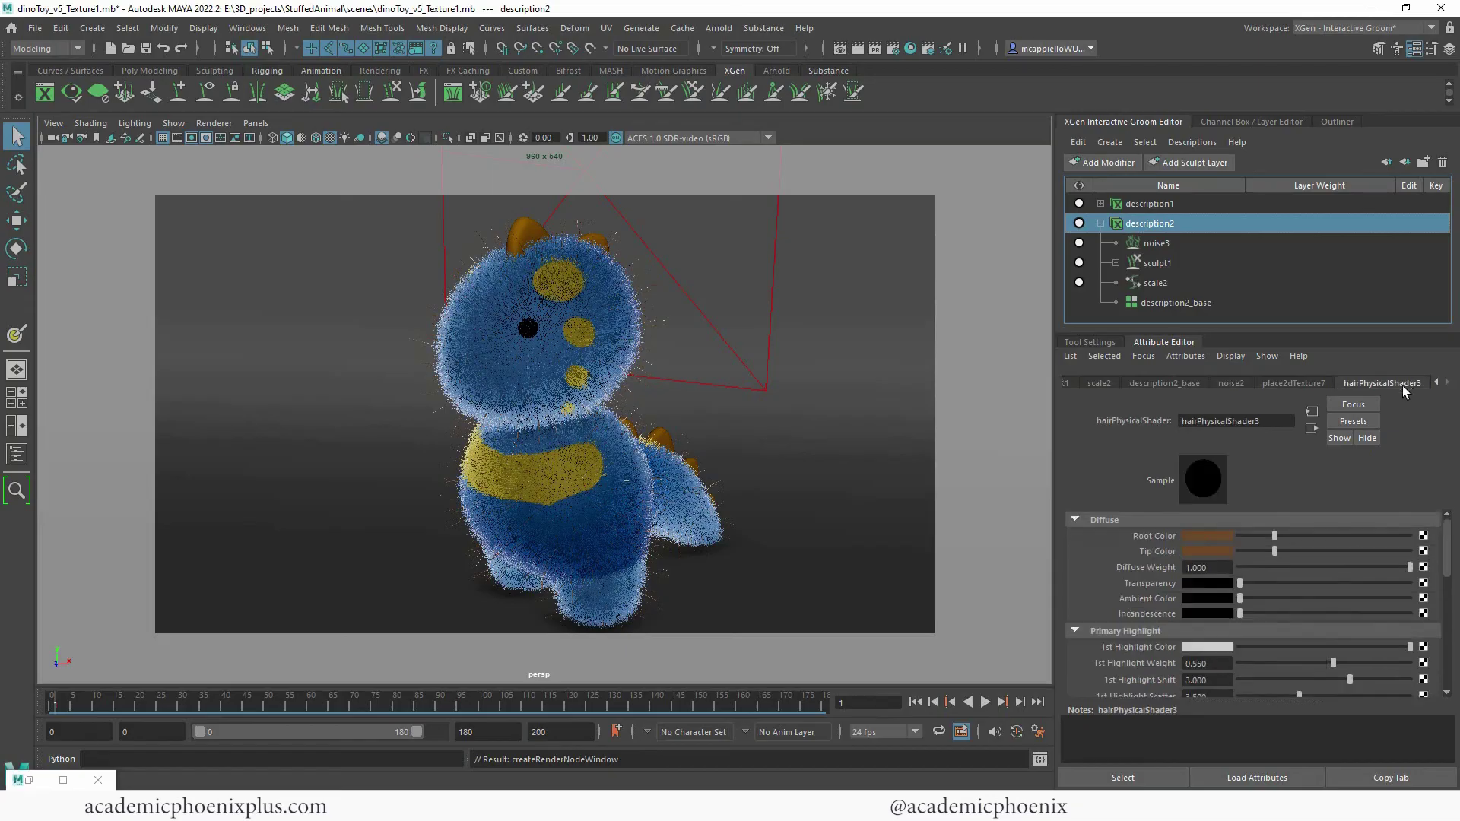
left_click(1217, 536)
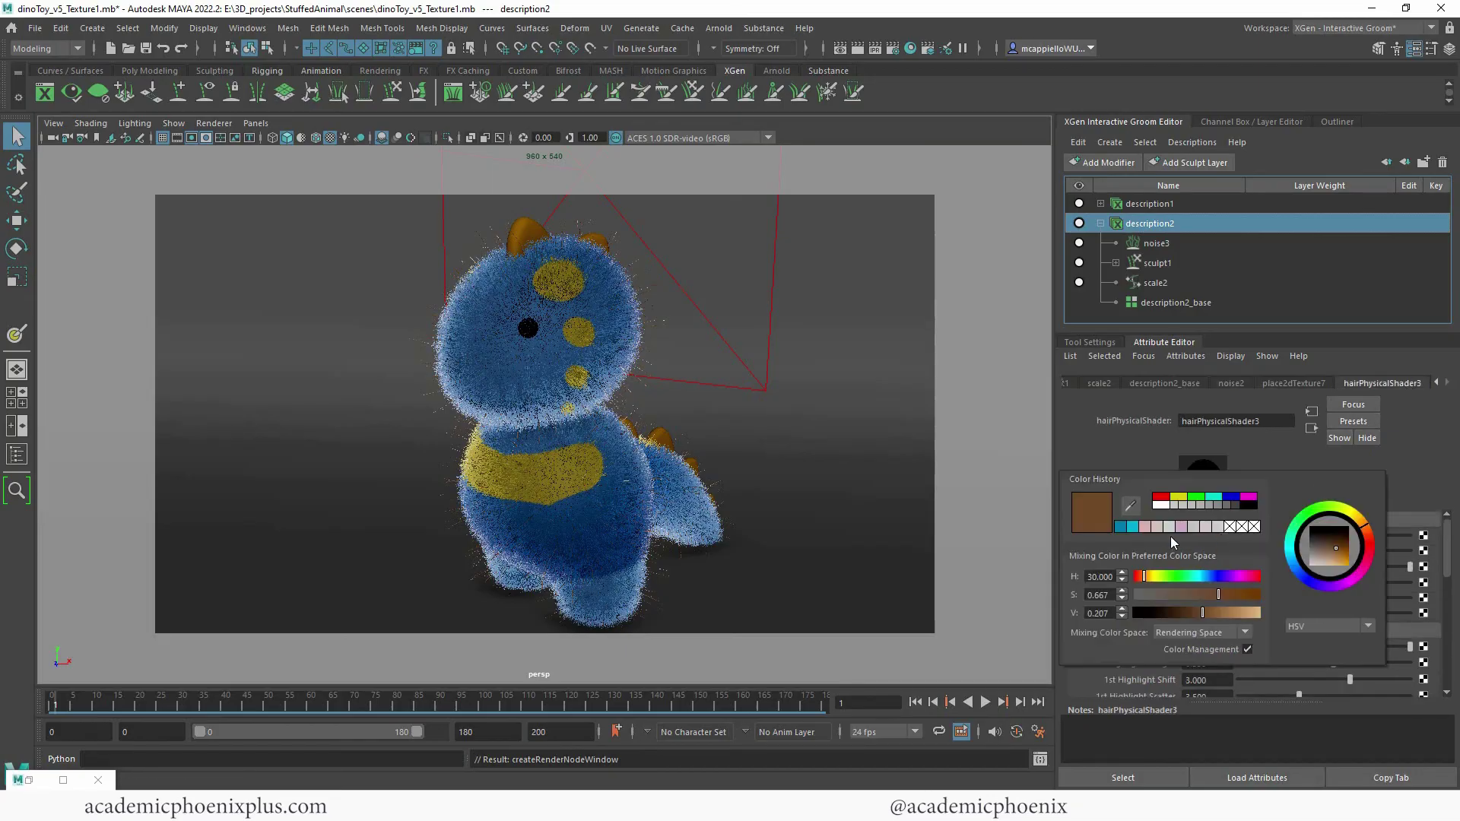
left_click(1129, 531)
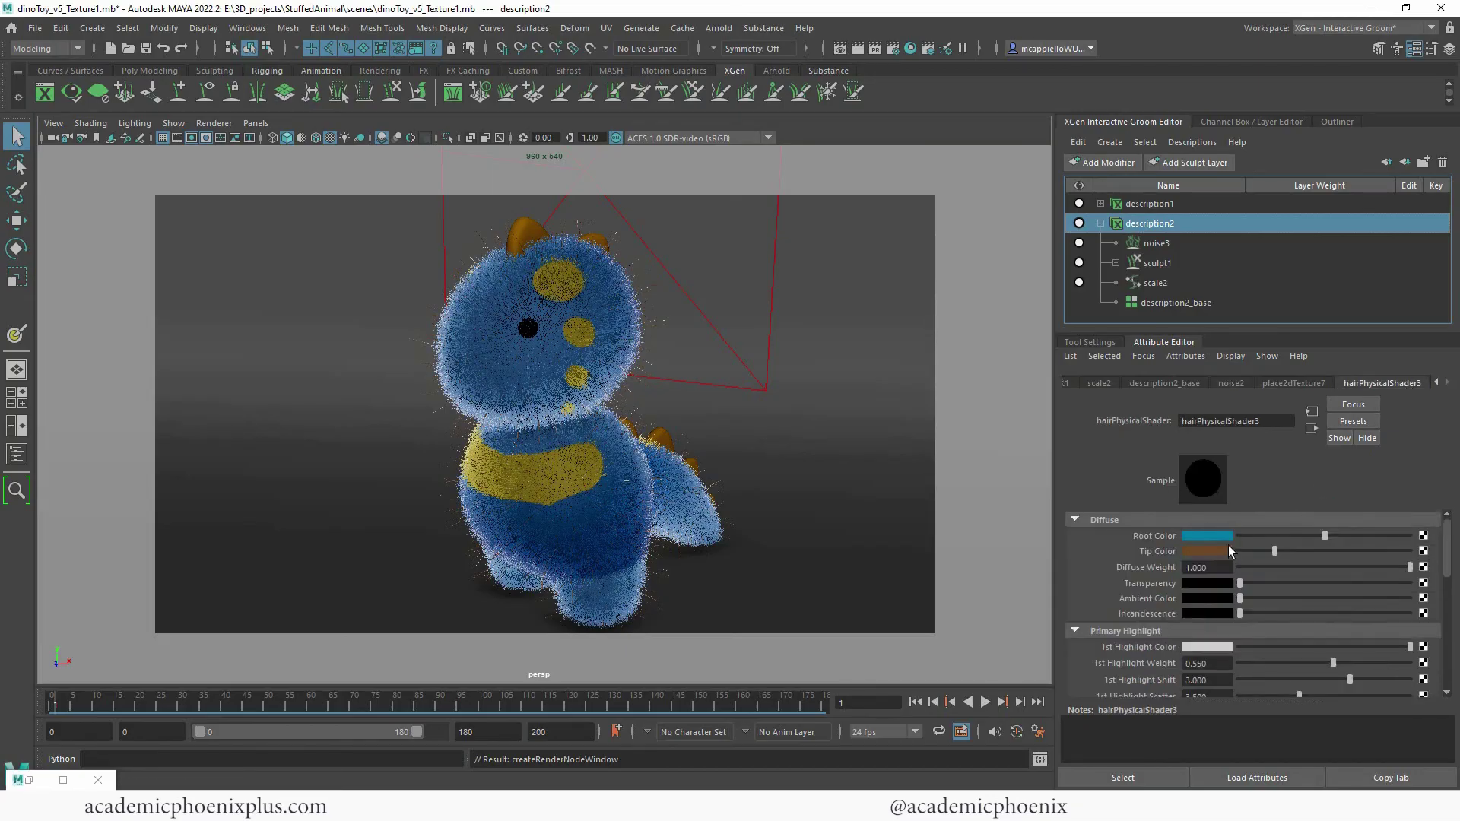
Set the Tip Color of hairPhysicalShader3 to a pale, desaturated blue.
left_click(1217, 551)
left_click(1162, 519)
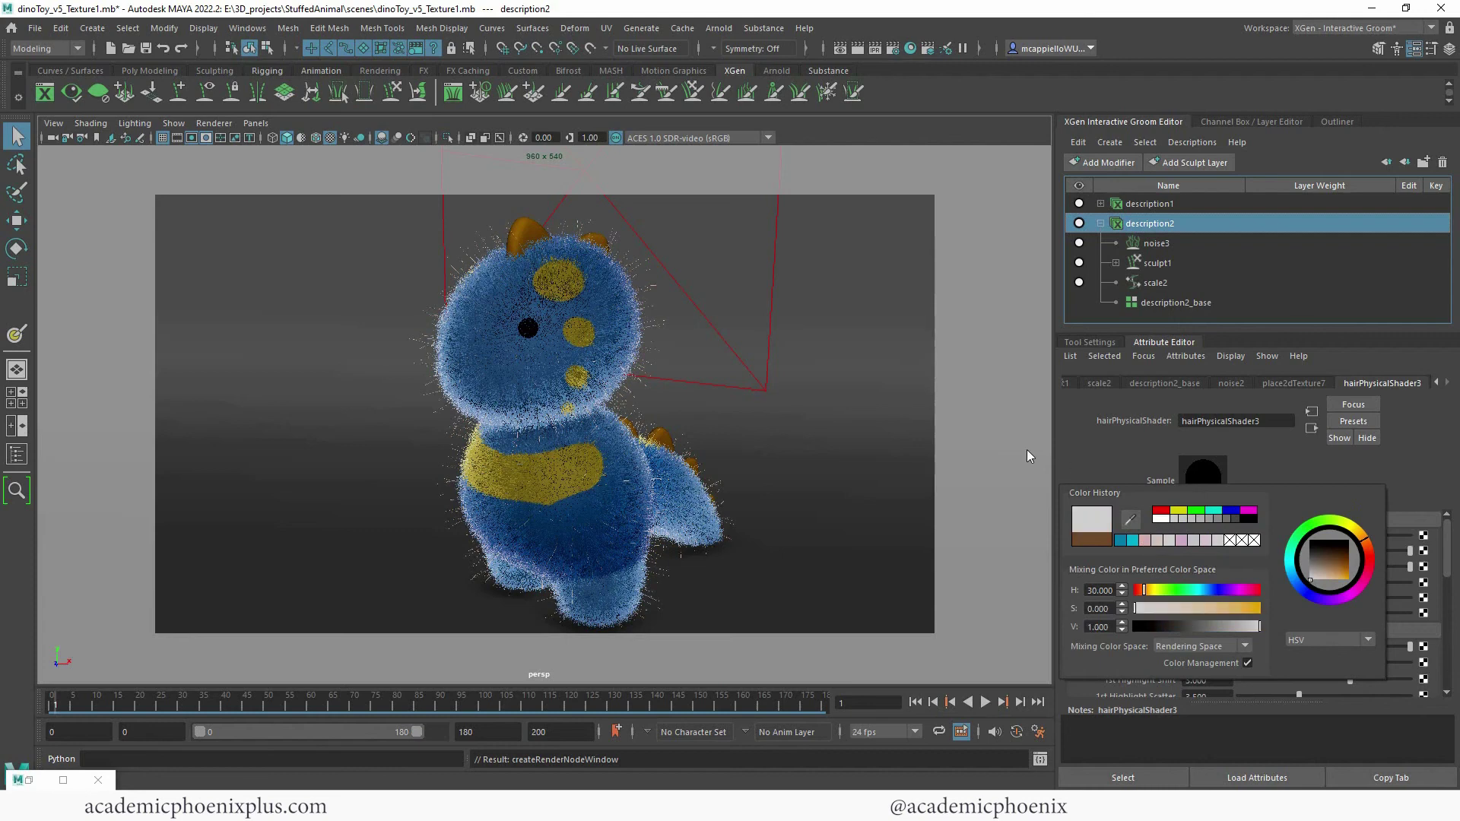
left_click(1212, 555)
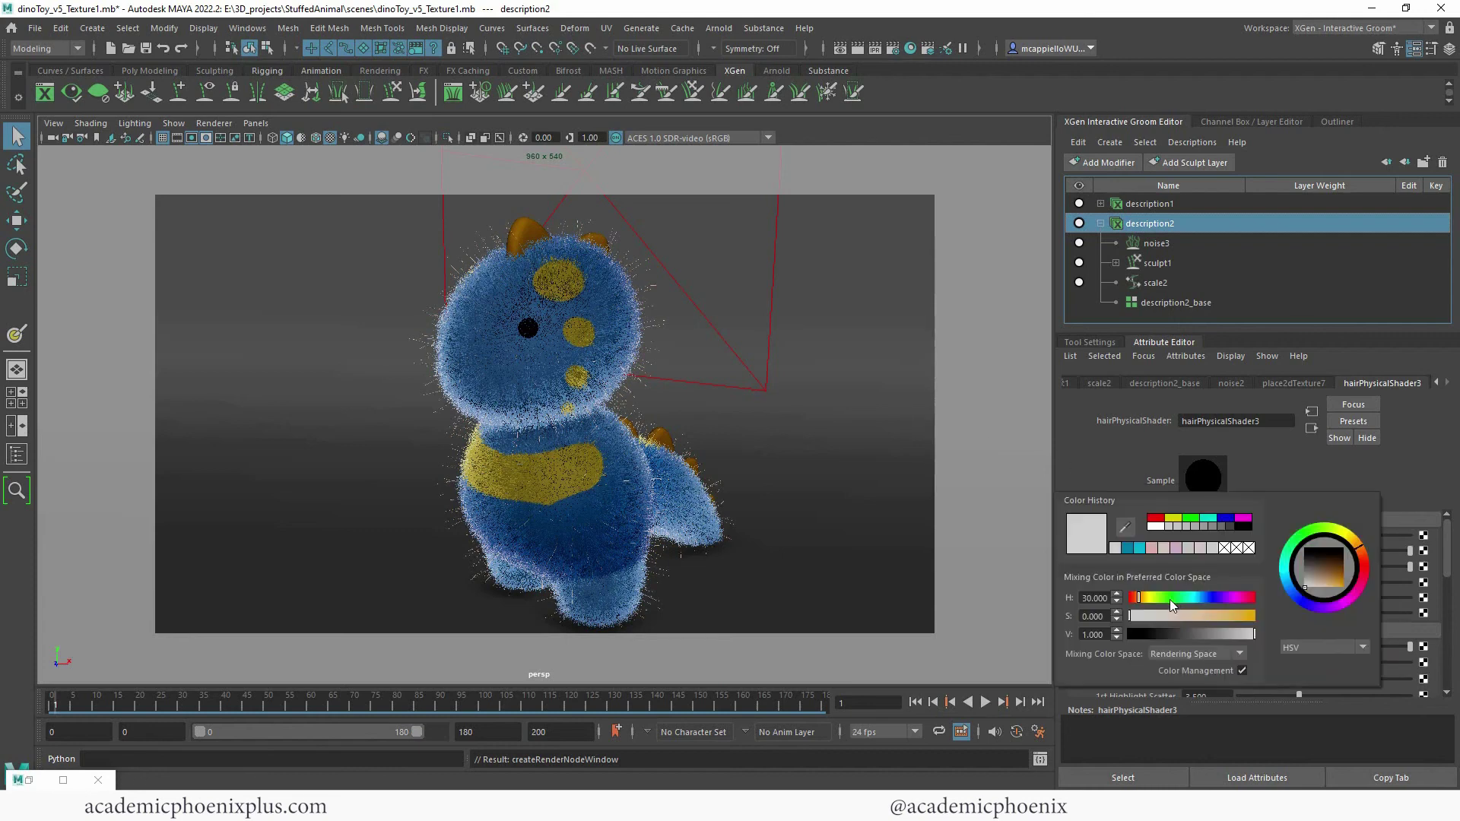
left_click(1133, 548)
mouse_move(1194, 616)
left_mouse_down()
mouse_move(1157, 617)
mouse_move(1182, 616)
left_mouse_up()
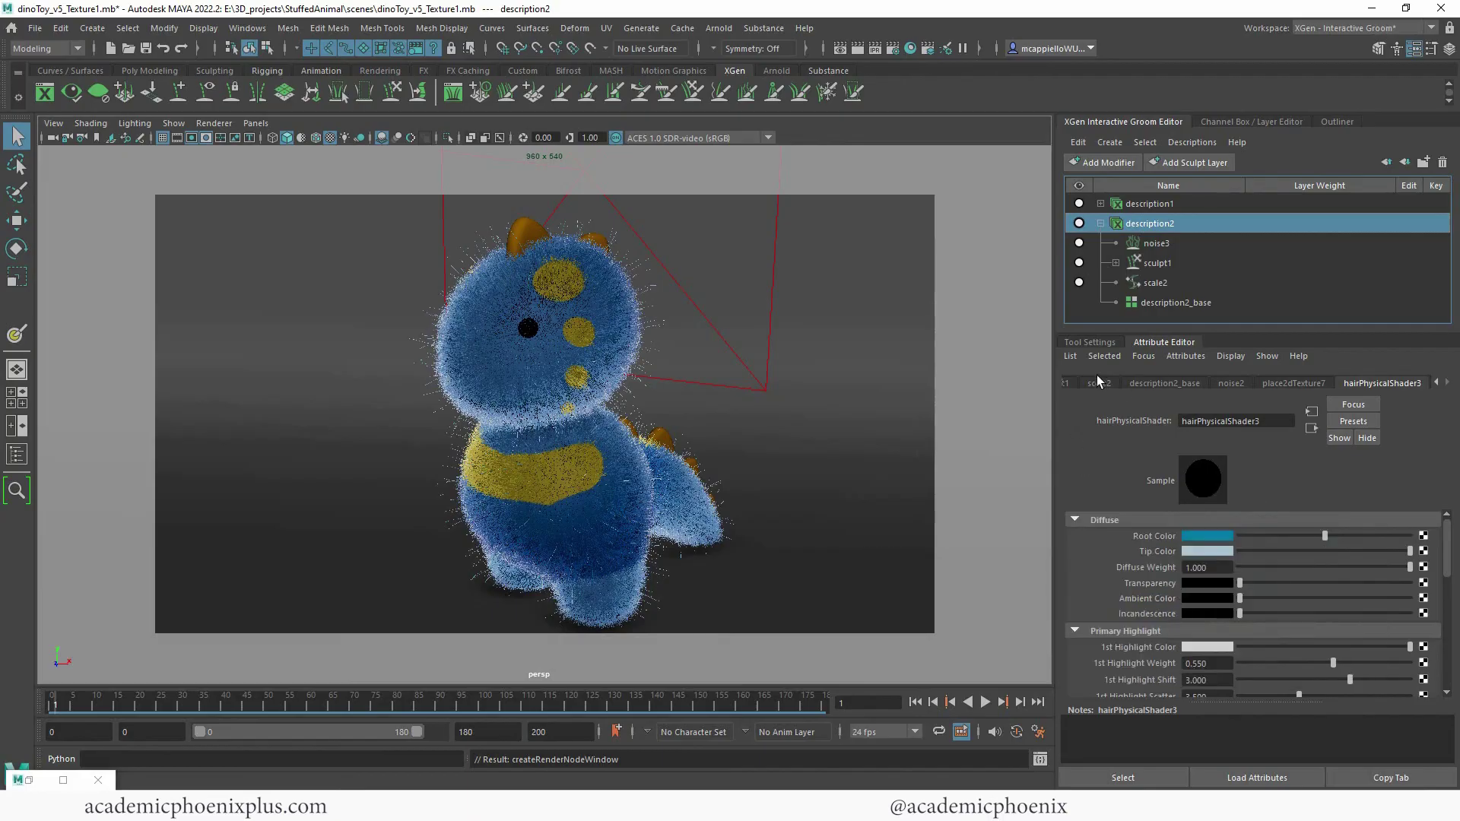
Set the noise3 modifier's Frequency to about 3.1 and Magnitude to about 0.7, and check the scale2 modifier's attributes.
left_click(1182, 243)
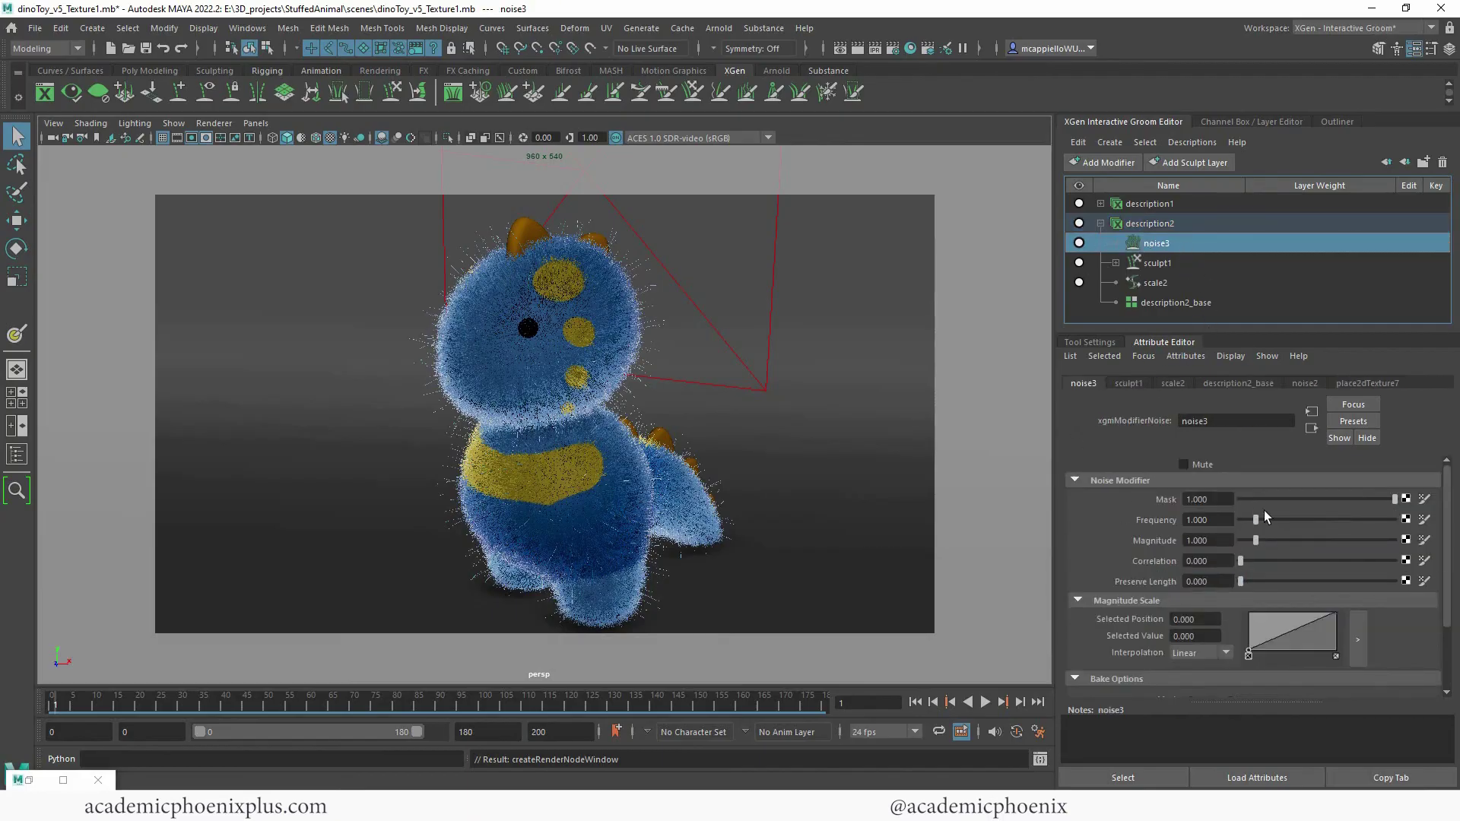
left_click_drag(1256, 540, 1286, 519)
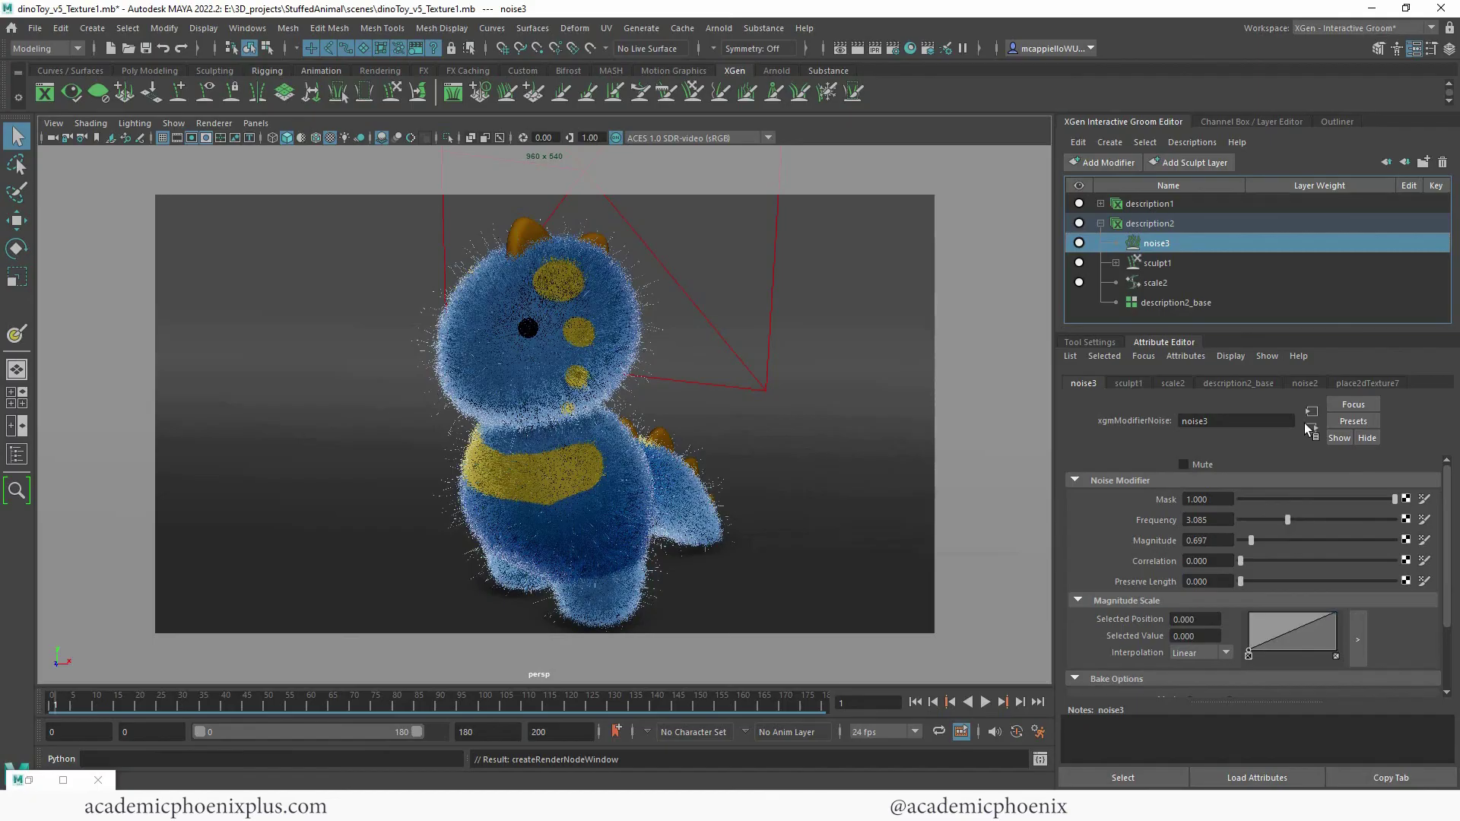
left_click(1179, 263)
left_click(1175, 281)
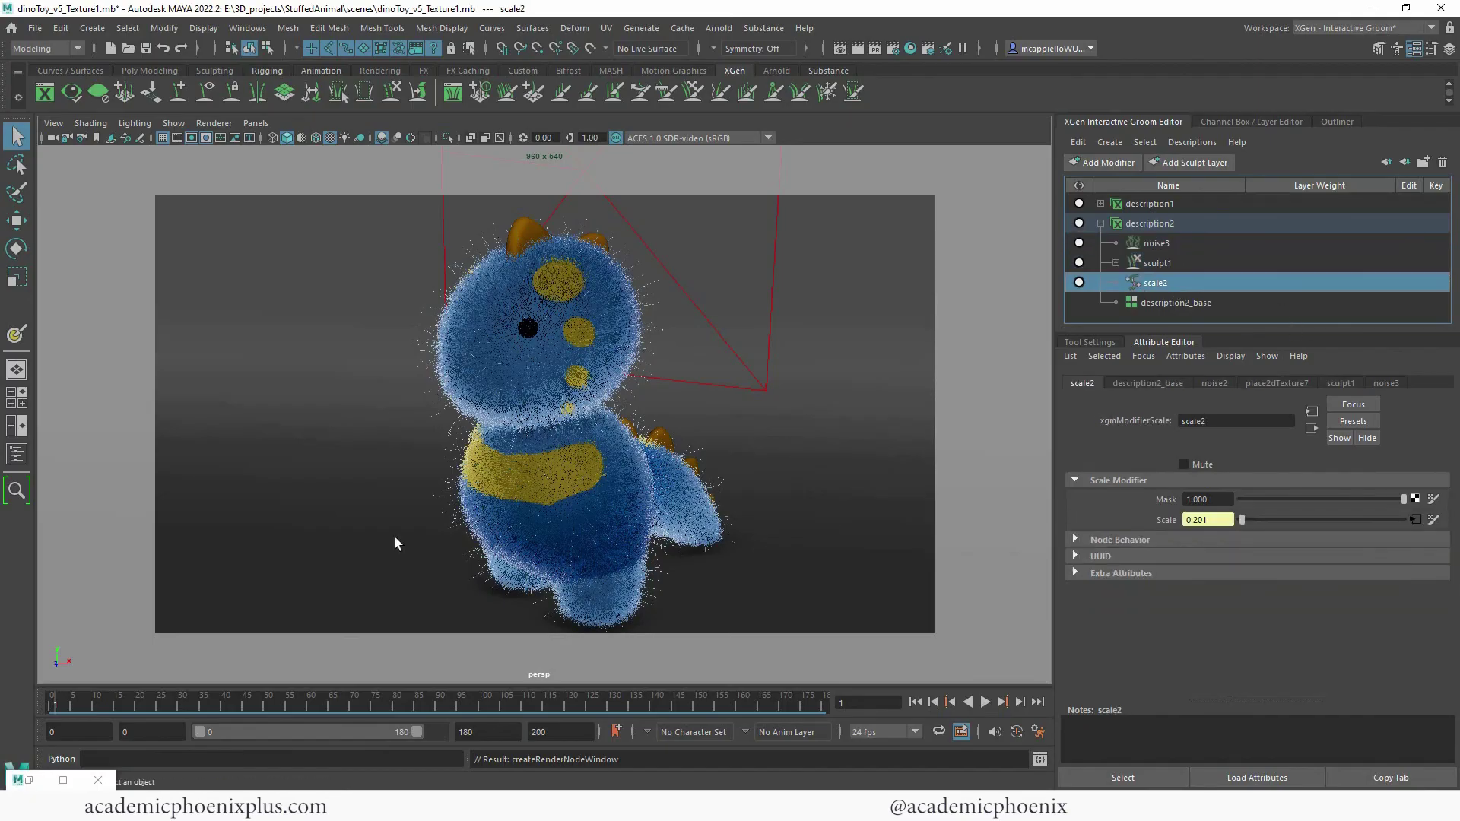
Collapse description2 and run a test render of the dinosaur's two fur layers in Arnold RenderView, stopping it once the hairs are readable.
left_click(21, 782)
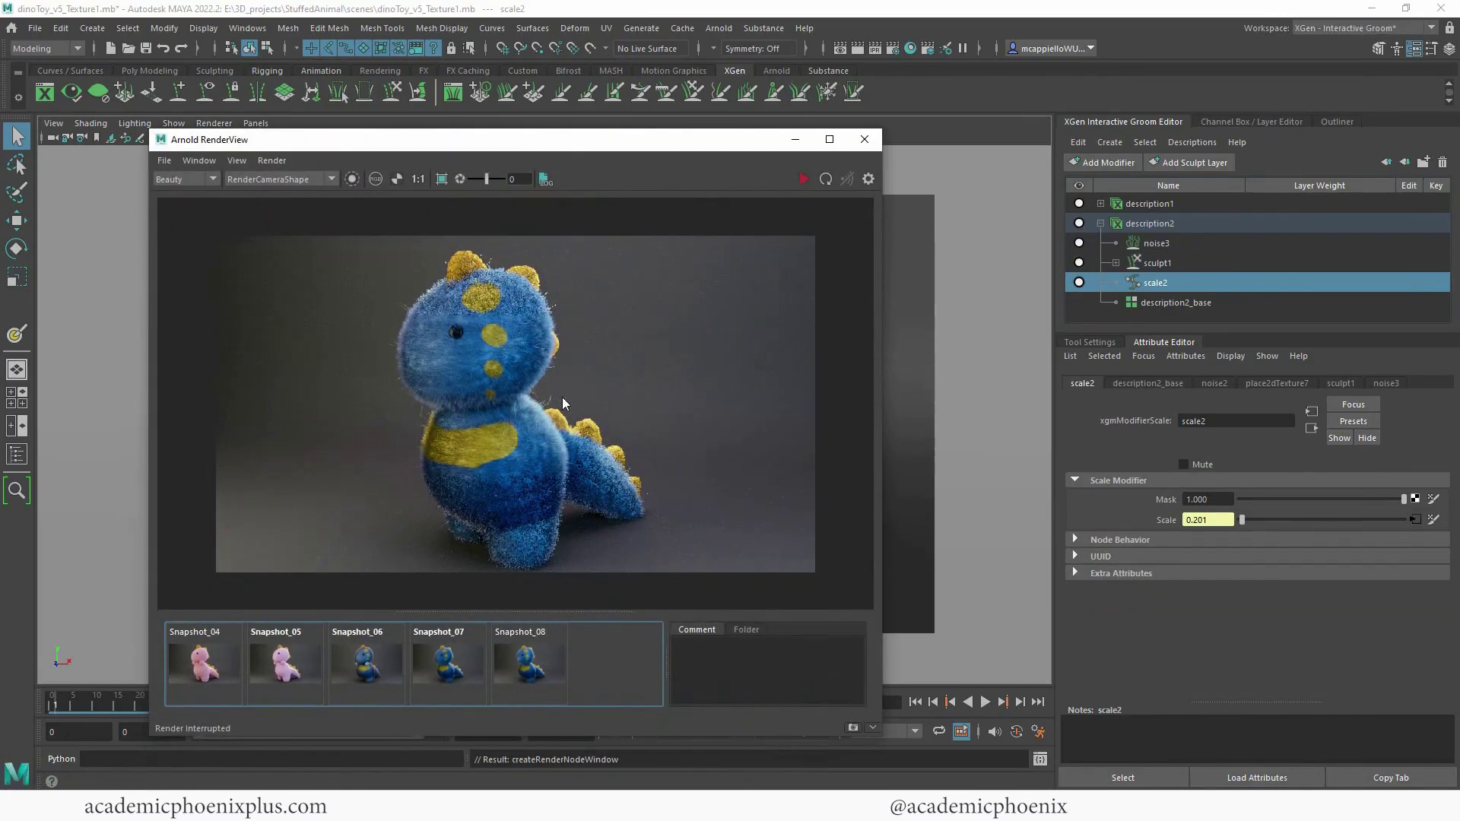
left_click(1150, 223)
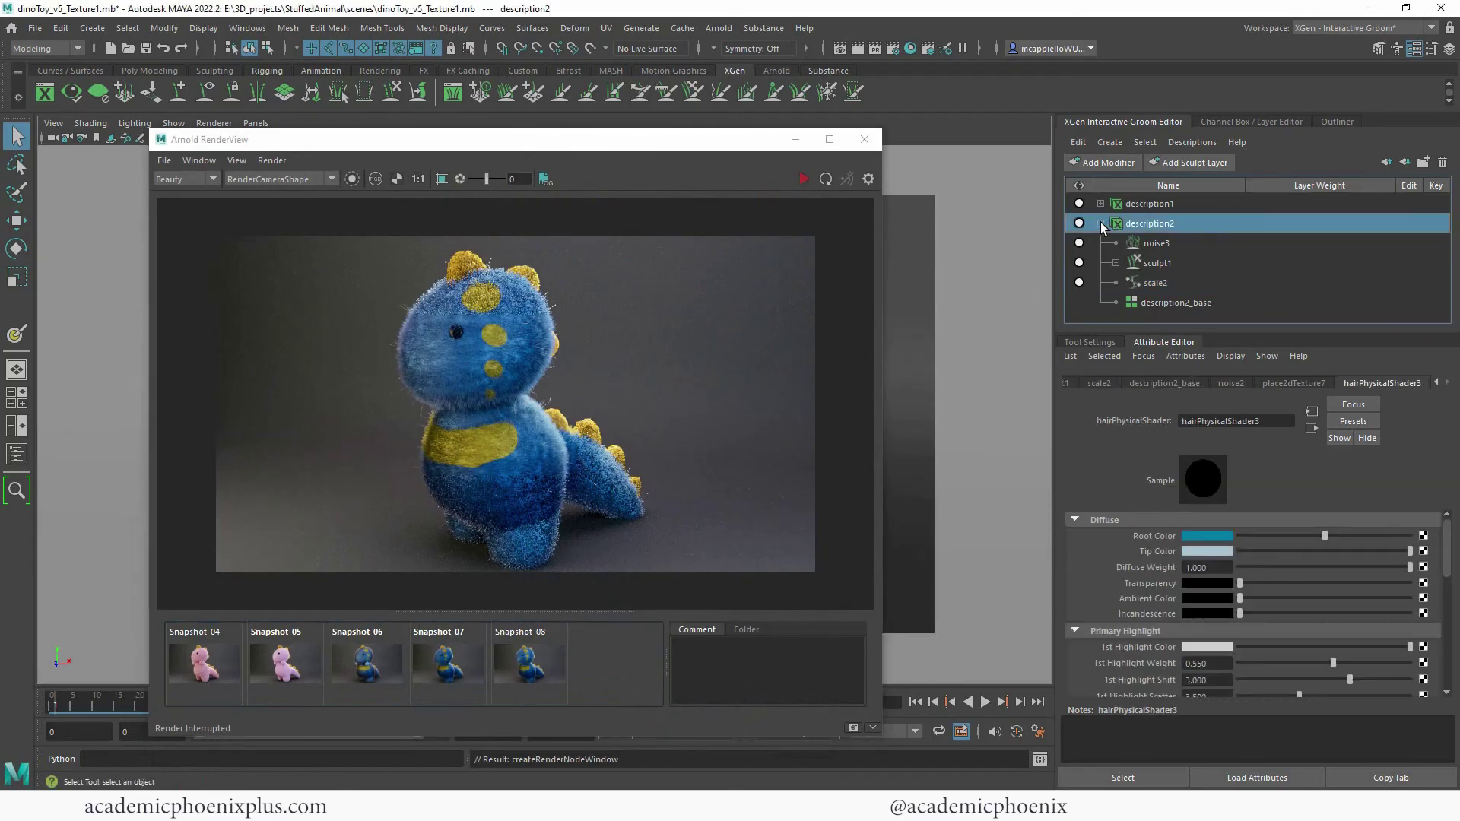
left_click(1101, 223)
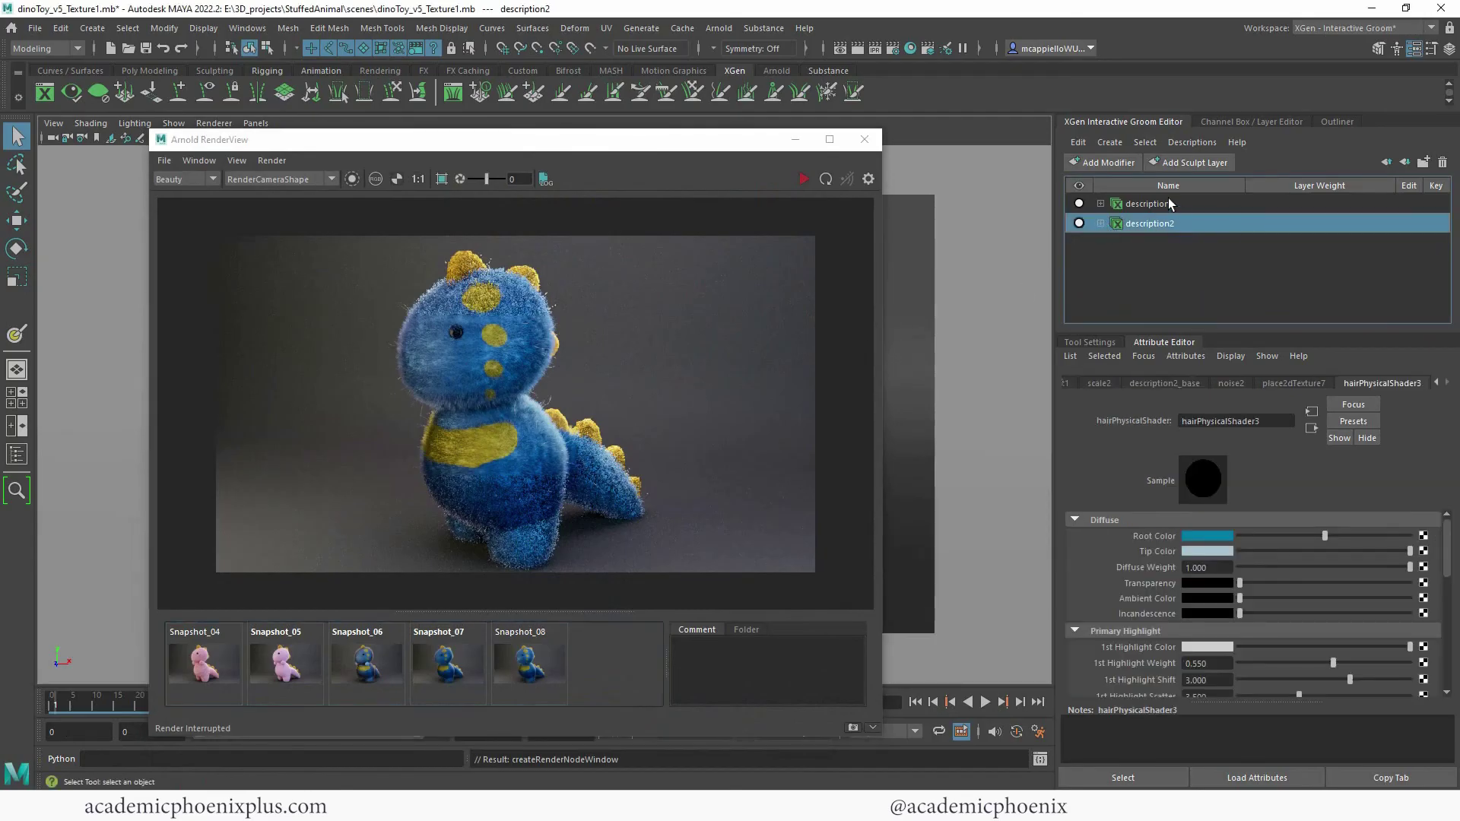
left_click(805, 180)
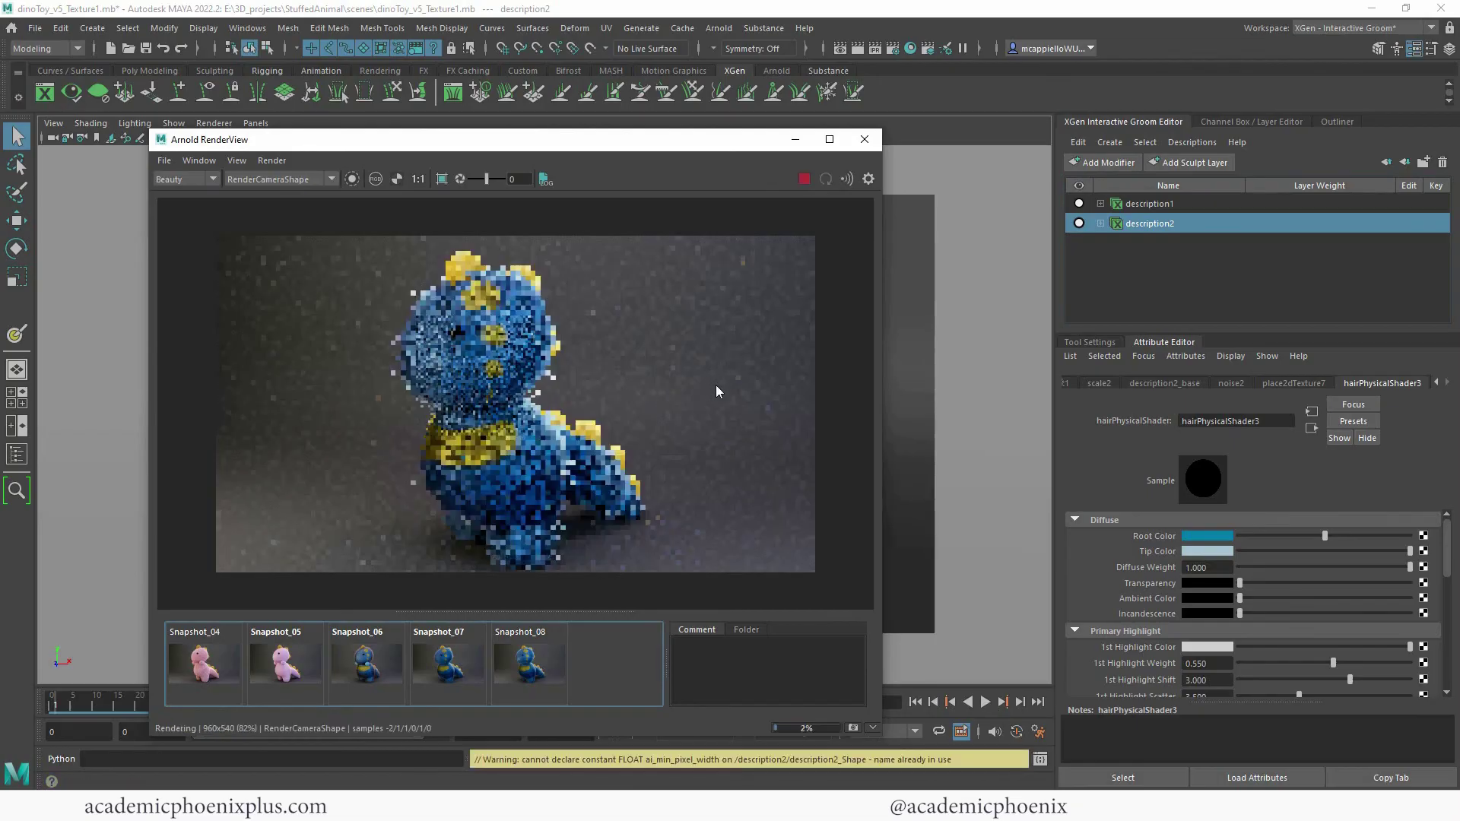
left_click(805, 179)
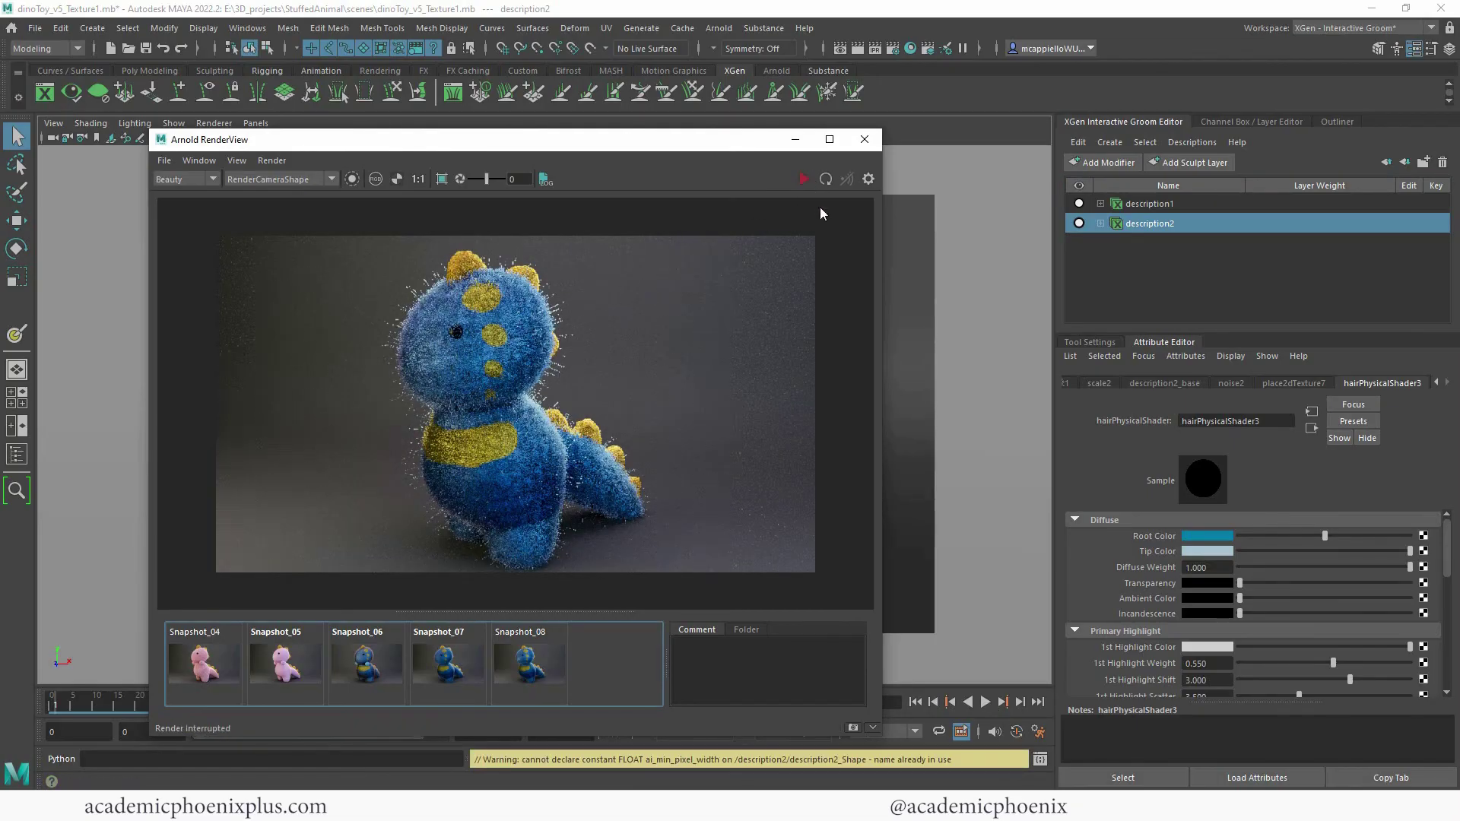
Set the Density Multiplier of description2_base to 0.3 and run another short test render.
left_click(1295, 383)
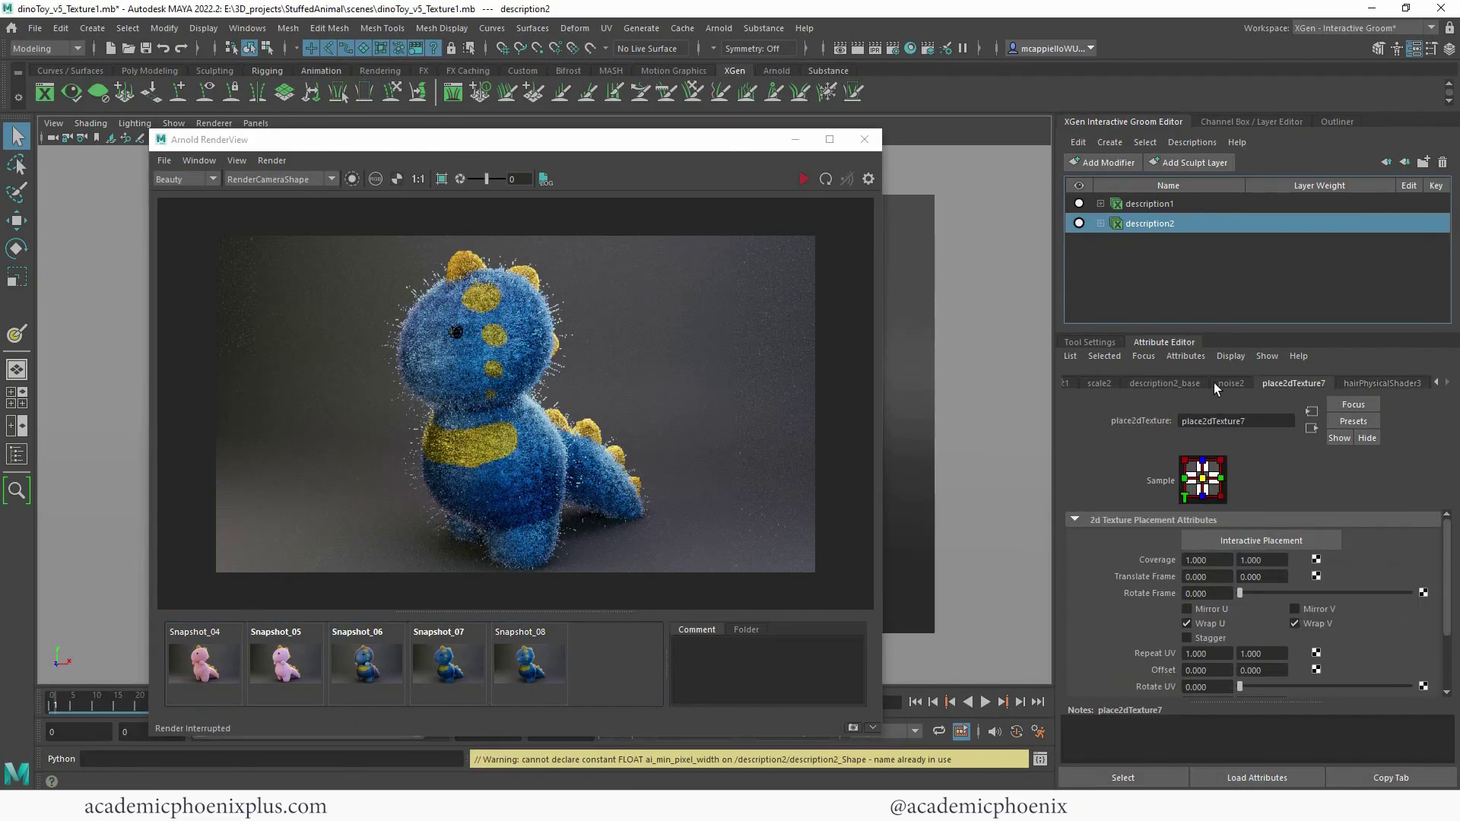
left_click(1140, 385)
double_click(1223, 506)
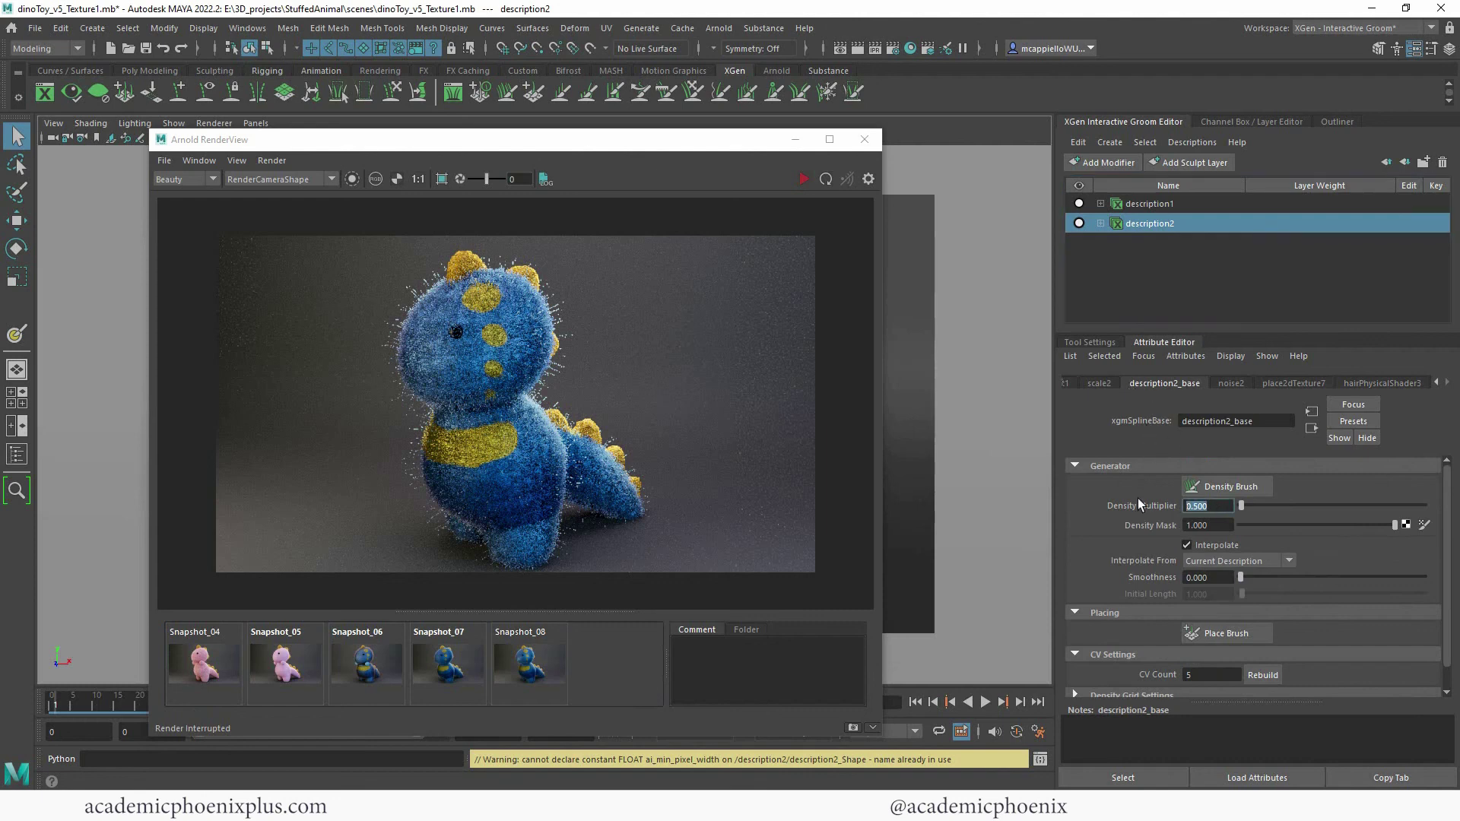
type("0.3")
key("Return")
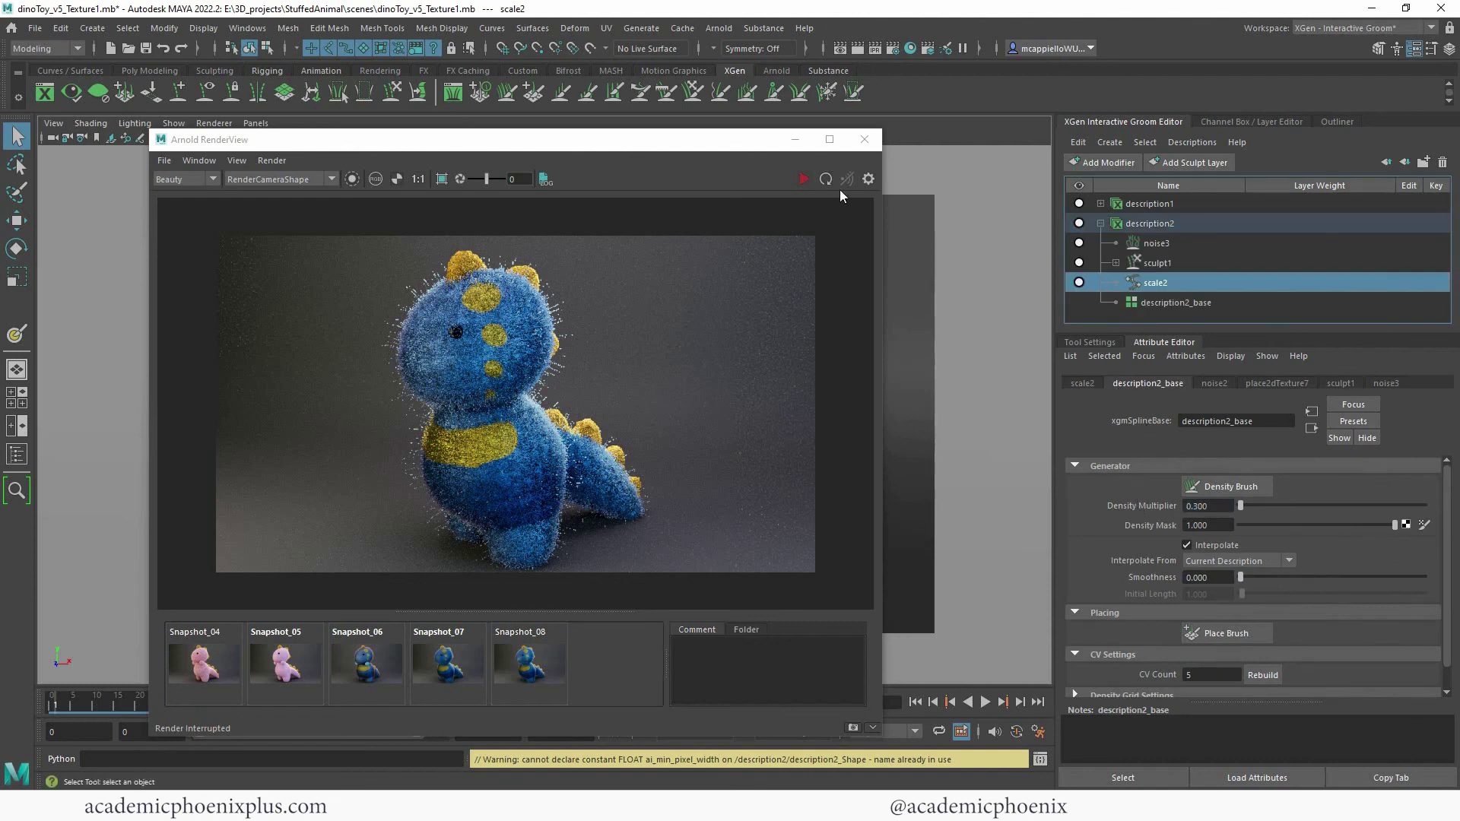
left_click(802, 180)
left_click(804, 179)
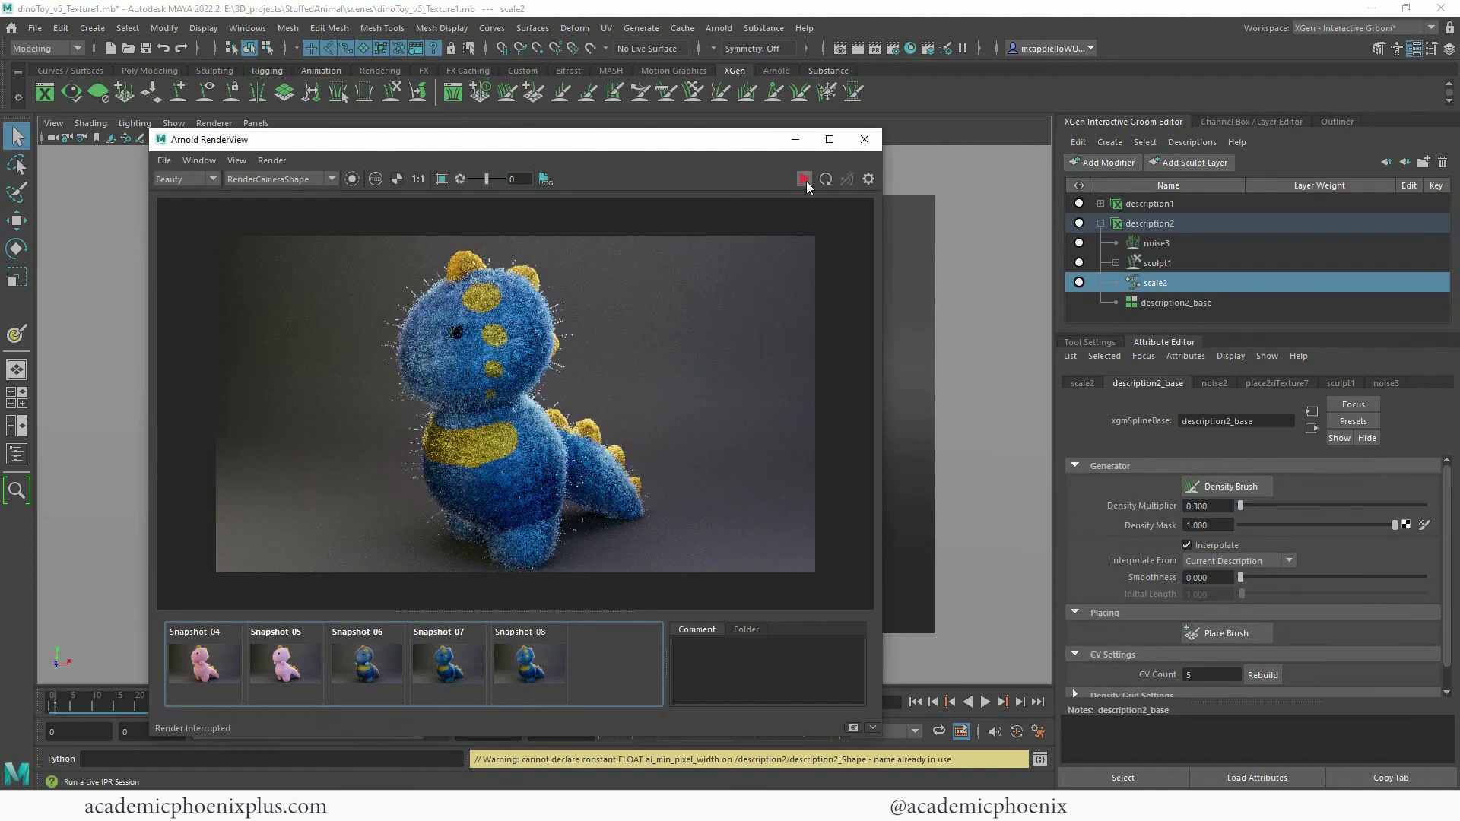
Raise the Color Offset of the noise2 texture to a medium grey and re-render the dinosaur in a maximized render view.
left_click(1214, 384)
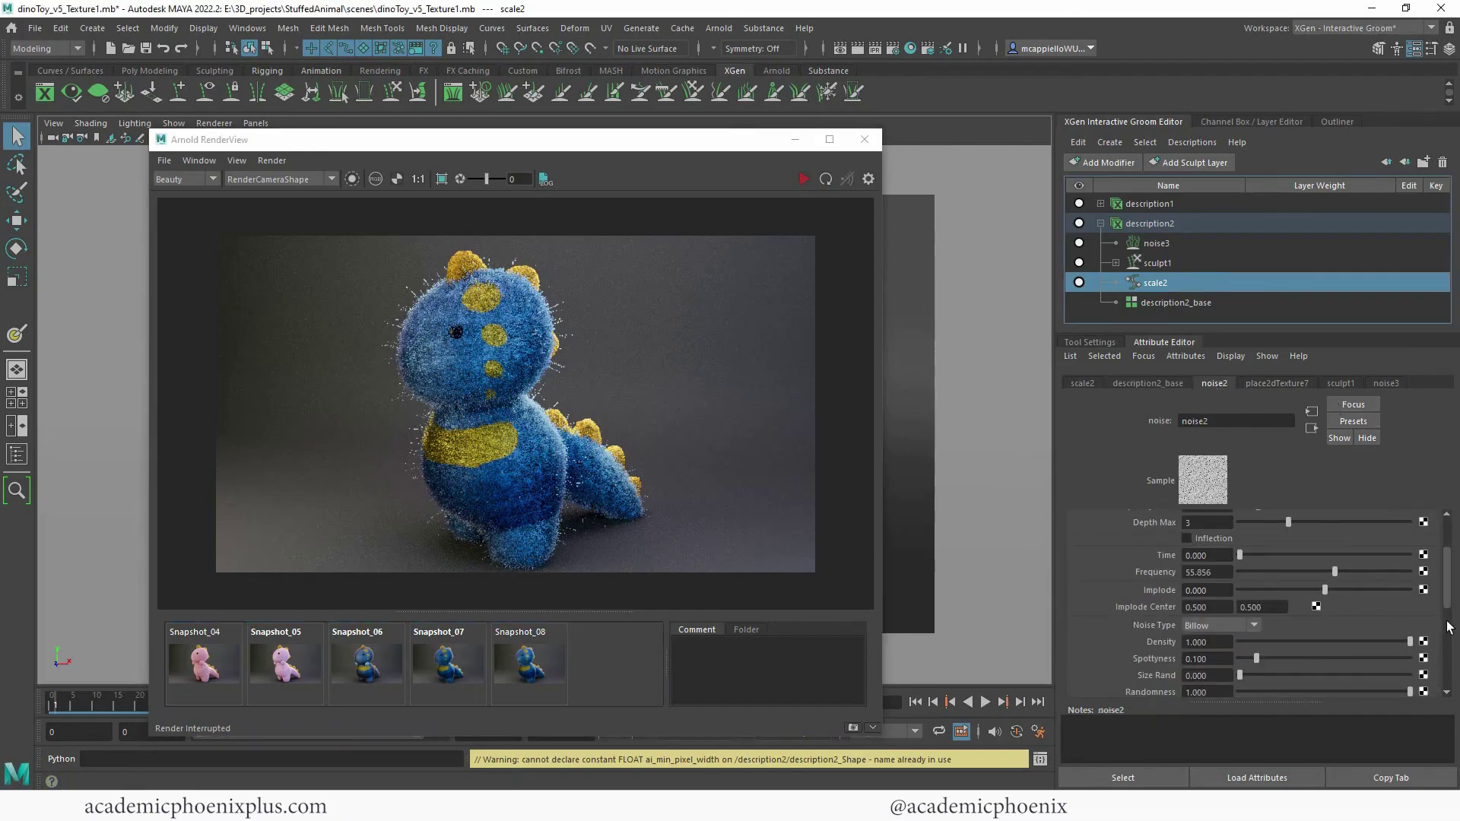
left_click_drag(1445, 601, 1341, 633)
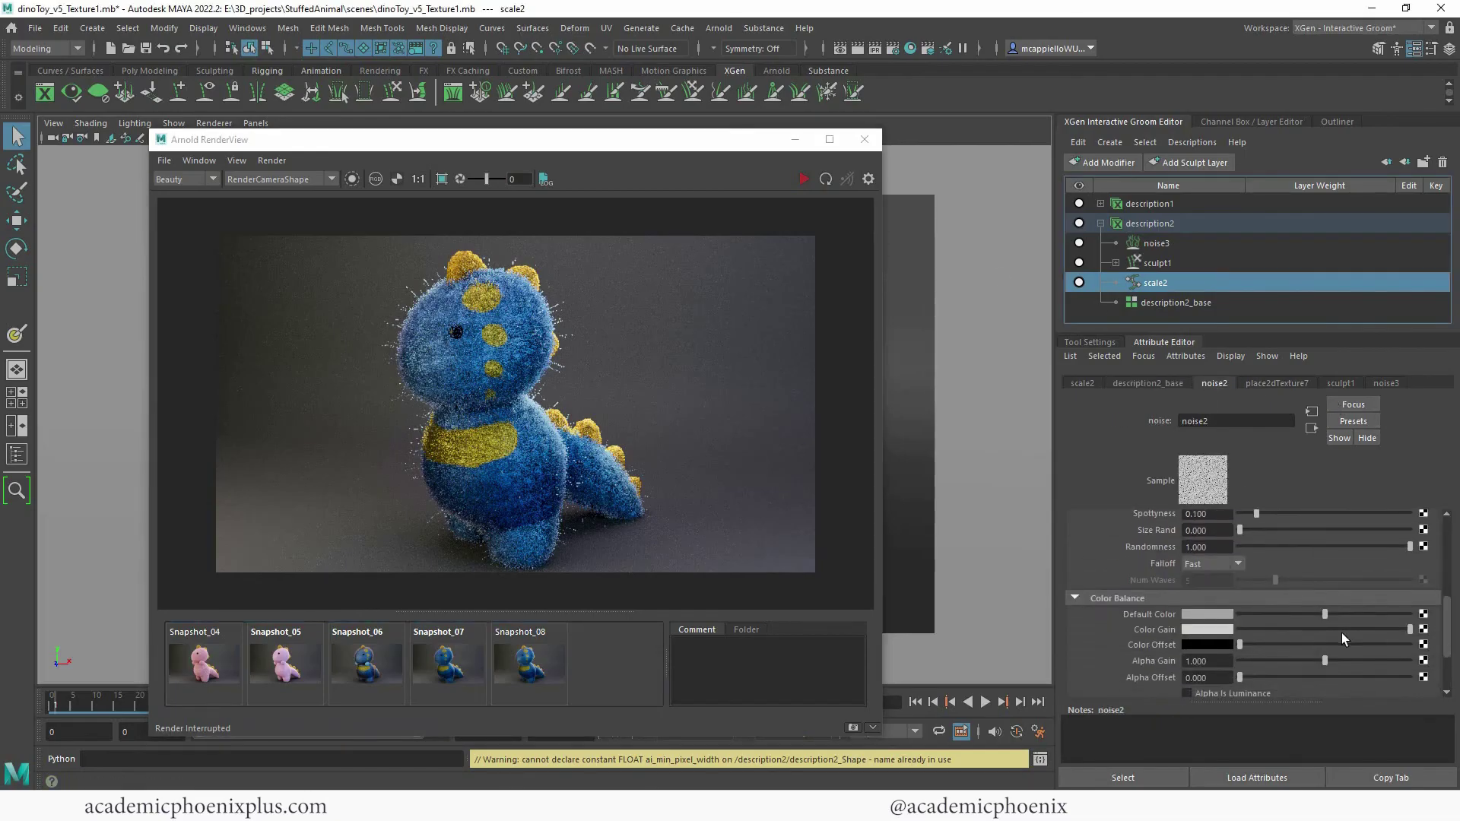
left_click_drag(1240, 645, 1278, 645)
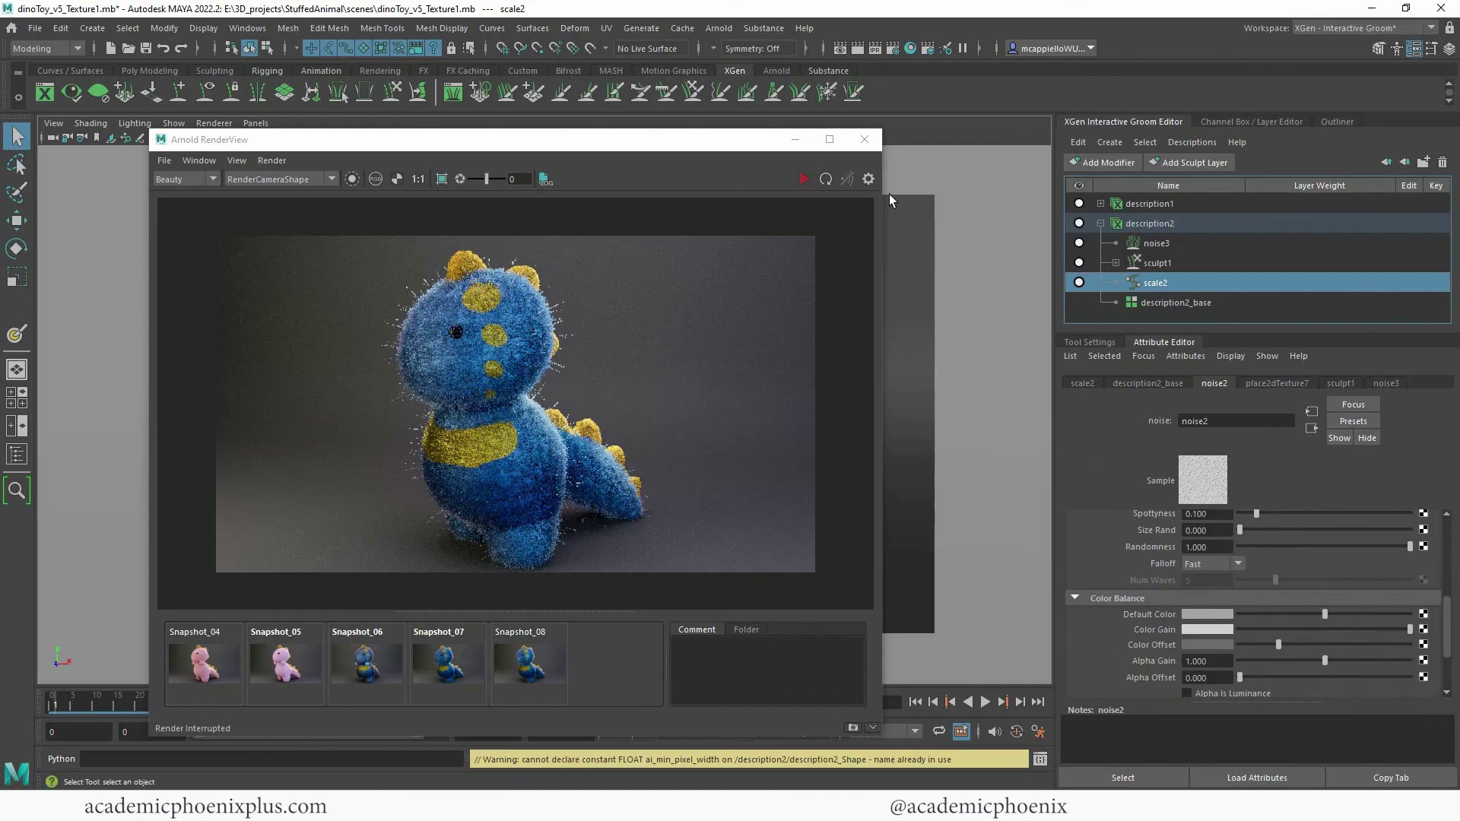
left_click(804, 179)
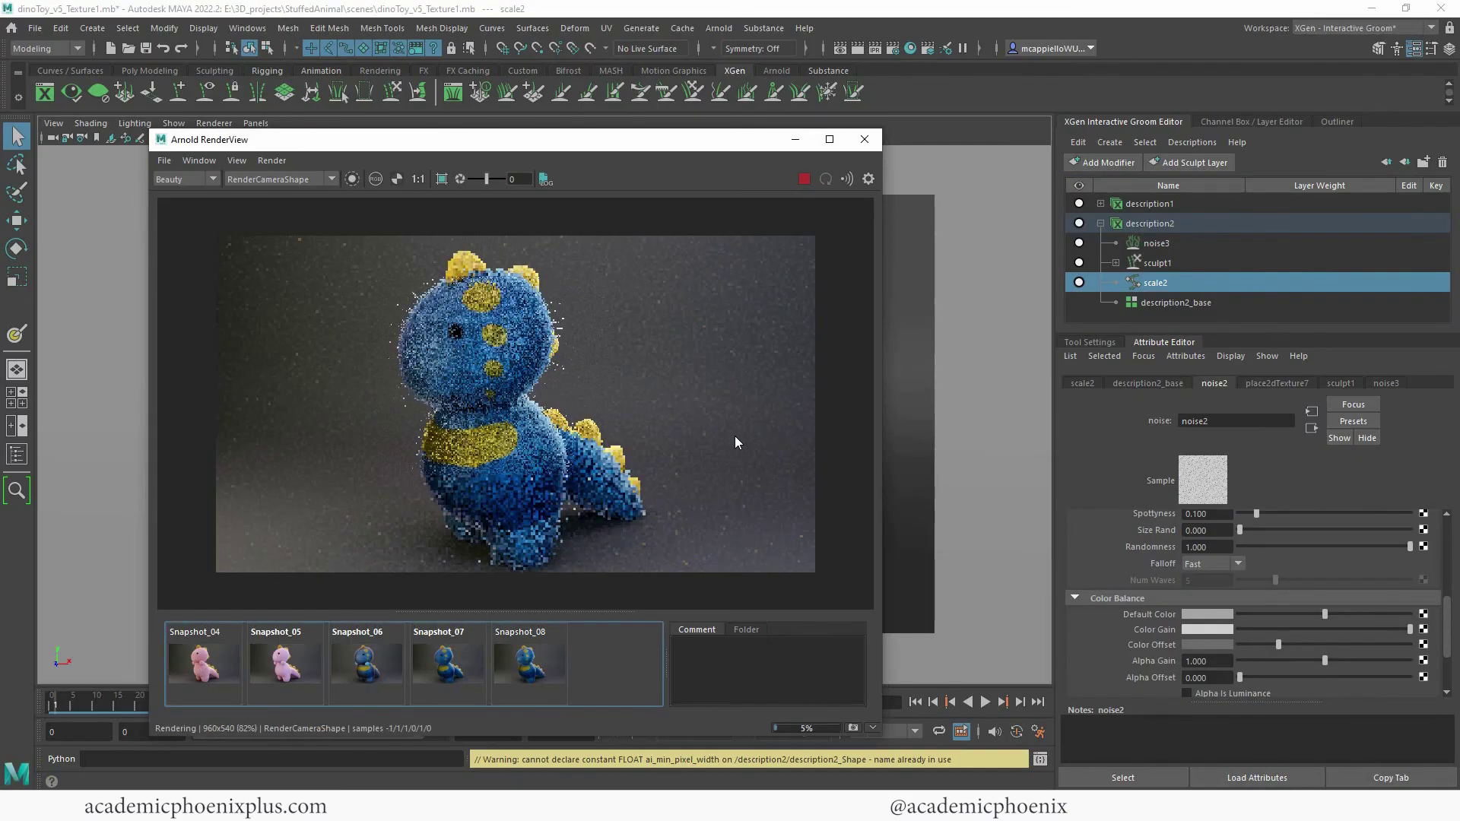
left_click(830, 140)
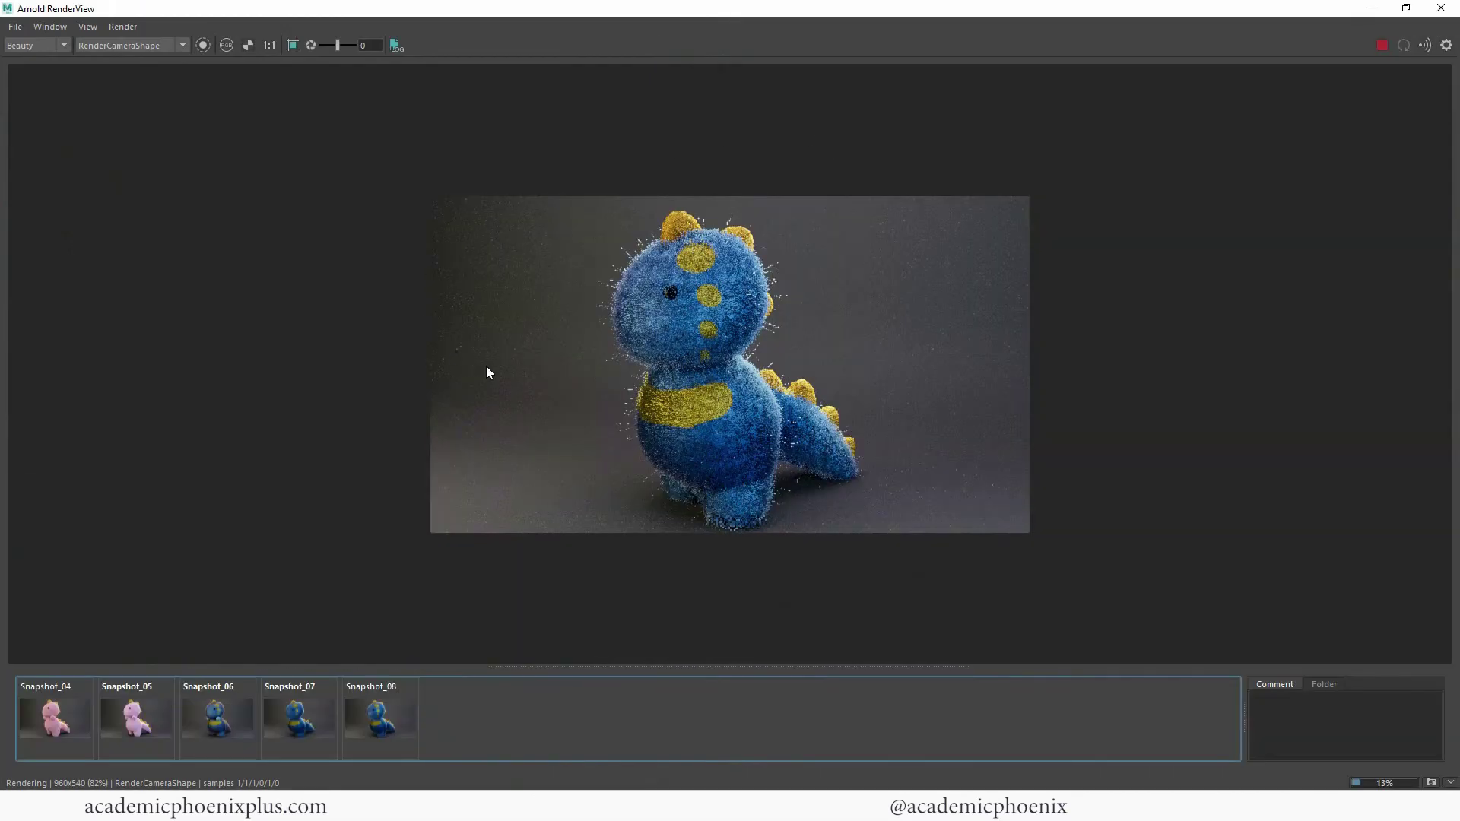